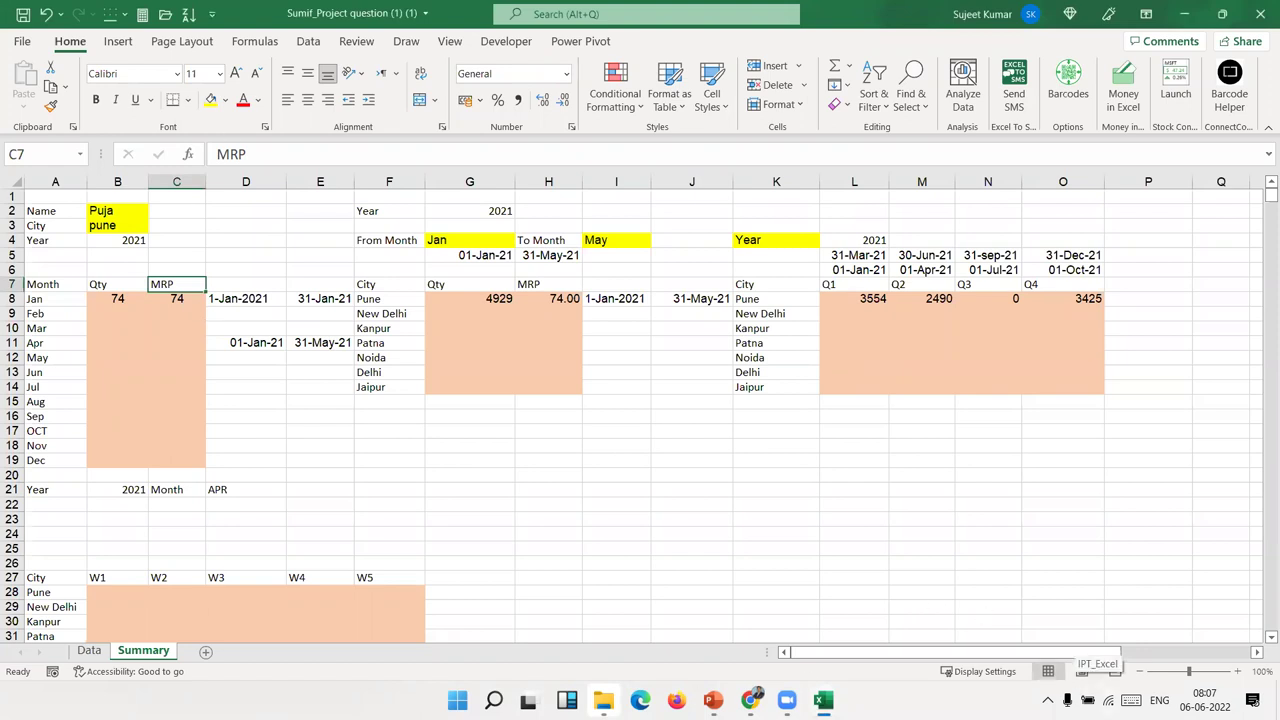
Step: Glance at the Data sheet's Date column, then return to the Summary sheet
click(1085, 668)
click(795, 519)
click(82, 639)
click(88, 650)
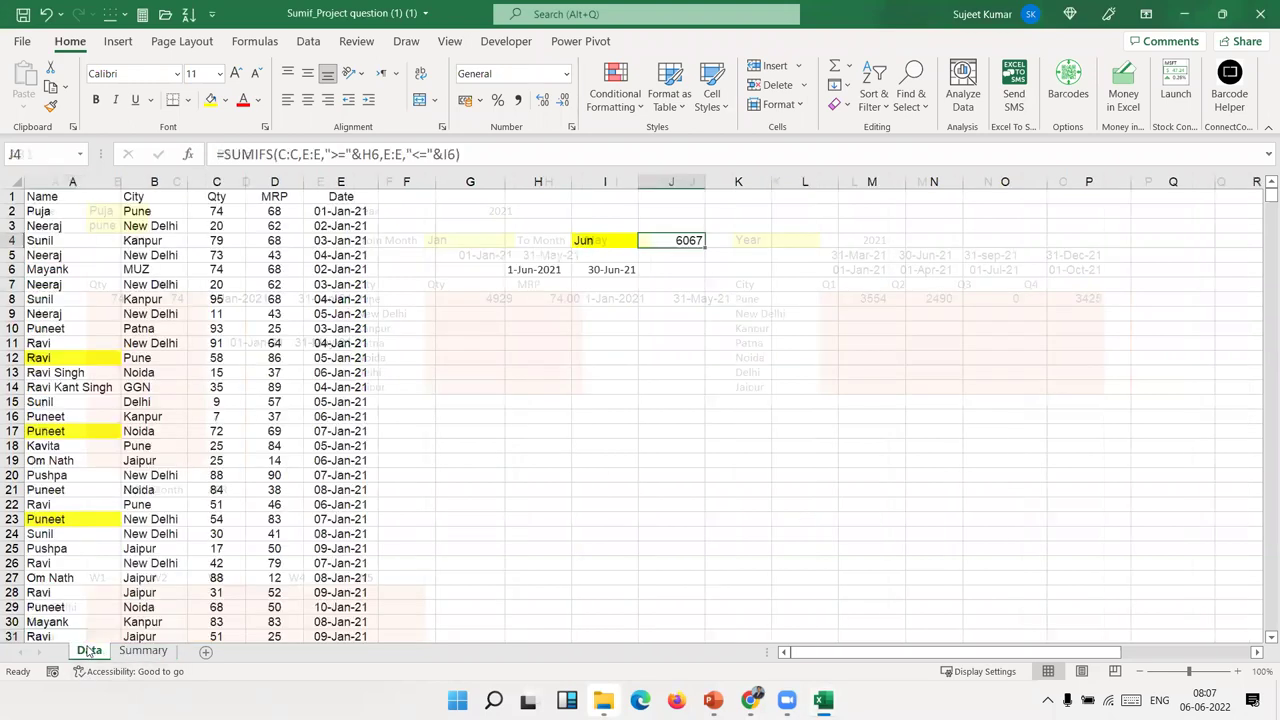
click(337, 183)
click(143, 650)
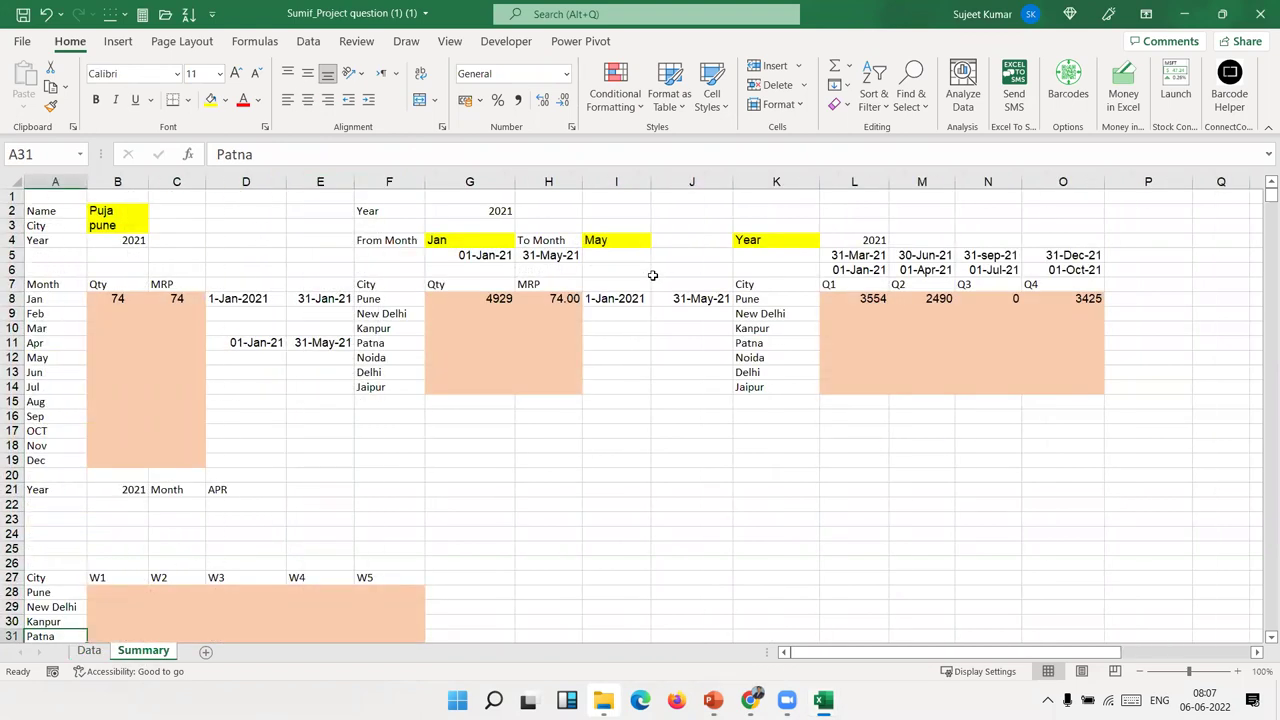
Step: Inspect the SUMIFS and AVERAGEIFS formulas in B8, C8 and G8 on Summary
click(108, 299)
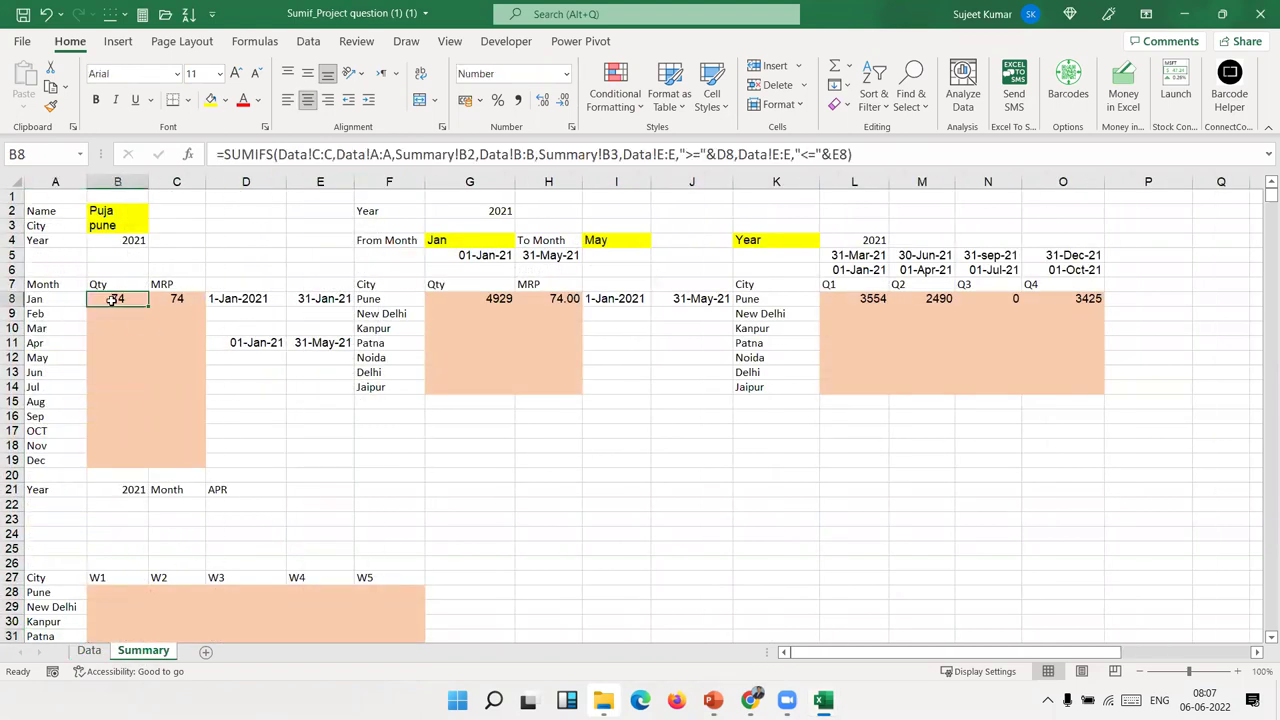
click(167, 297)
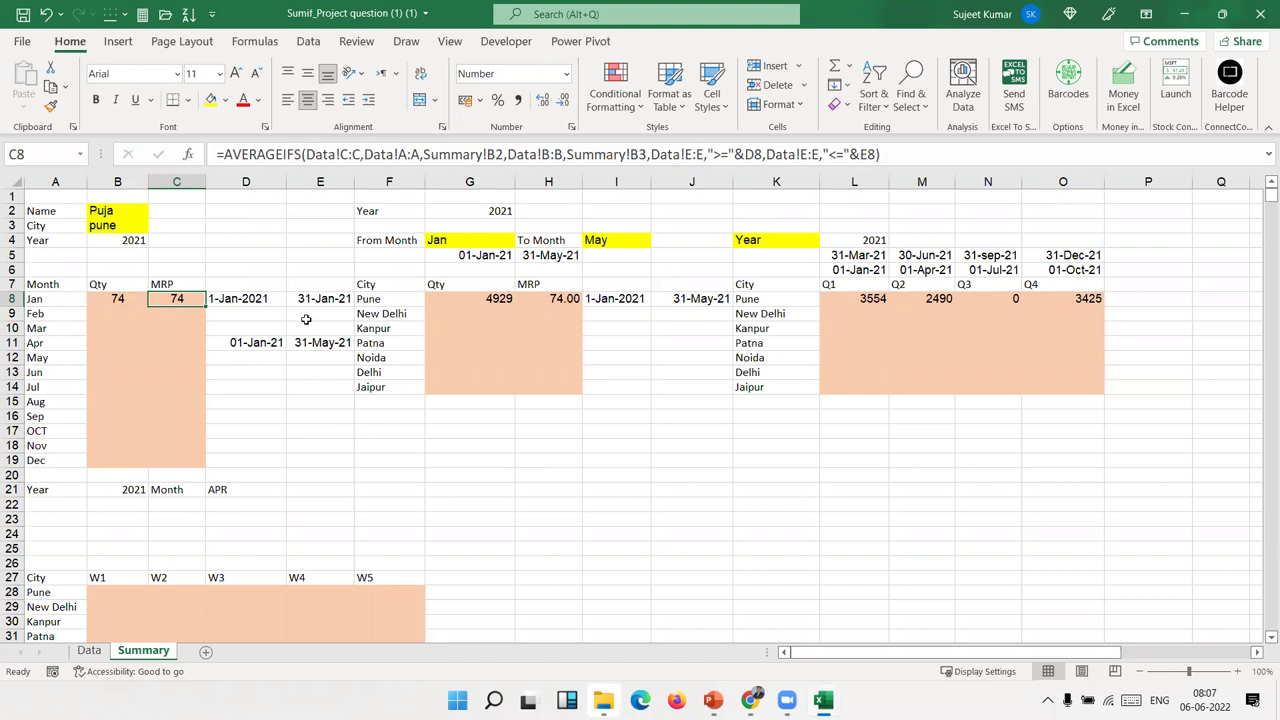
click(472, 303)
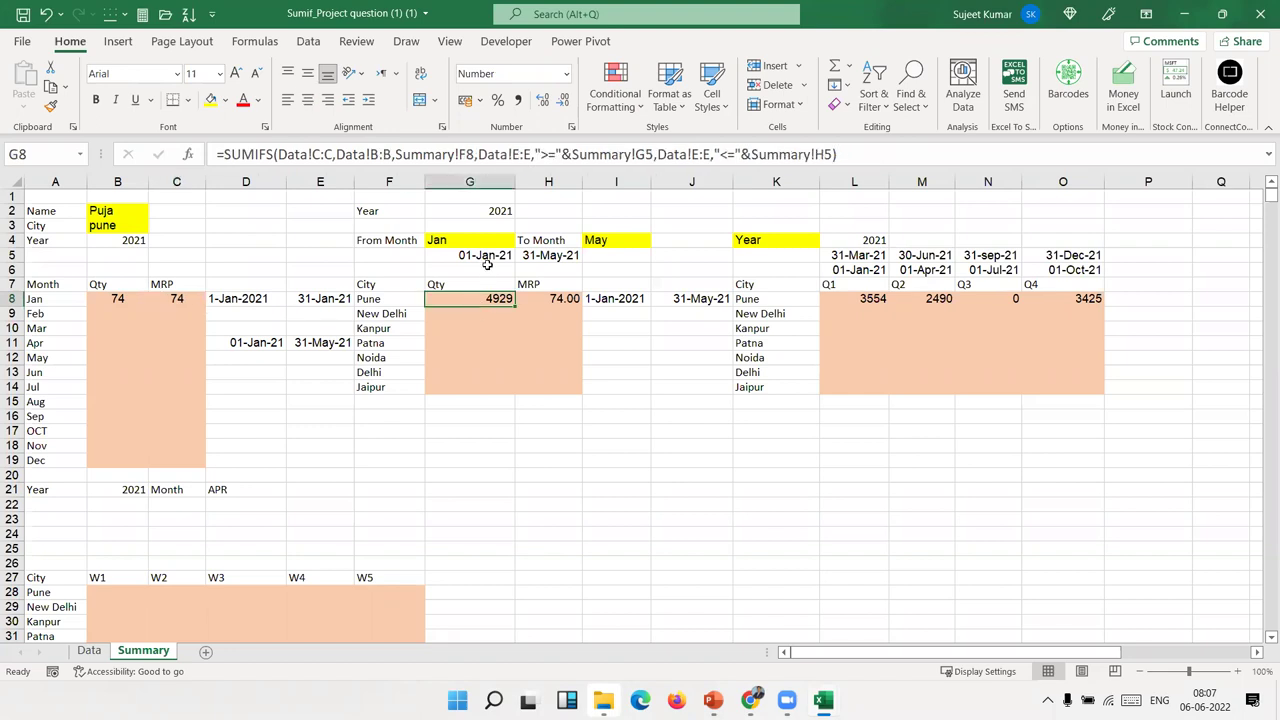
Step: Check the date inputs in G5, H5, L5 and L6, then bring up the Data sheet
click(487, 262)
click(556, 256)
key(Left)
click(527, 255)
click(842, 258)
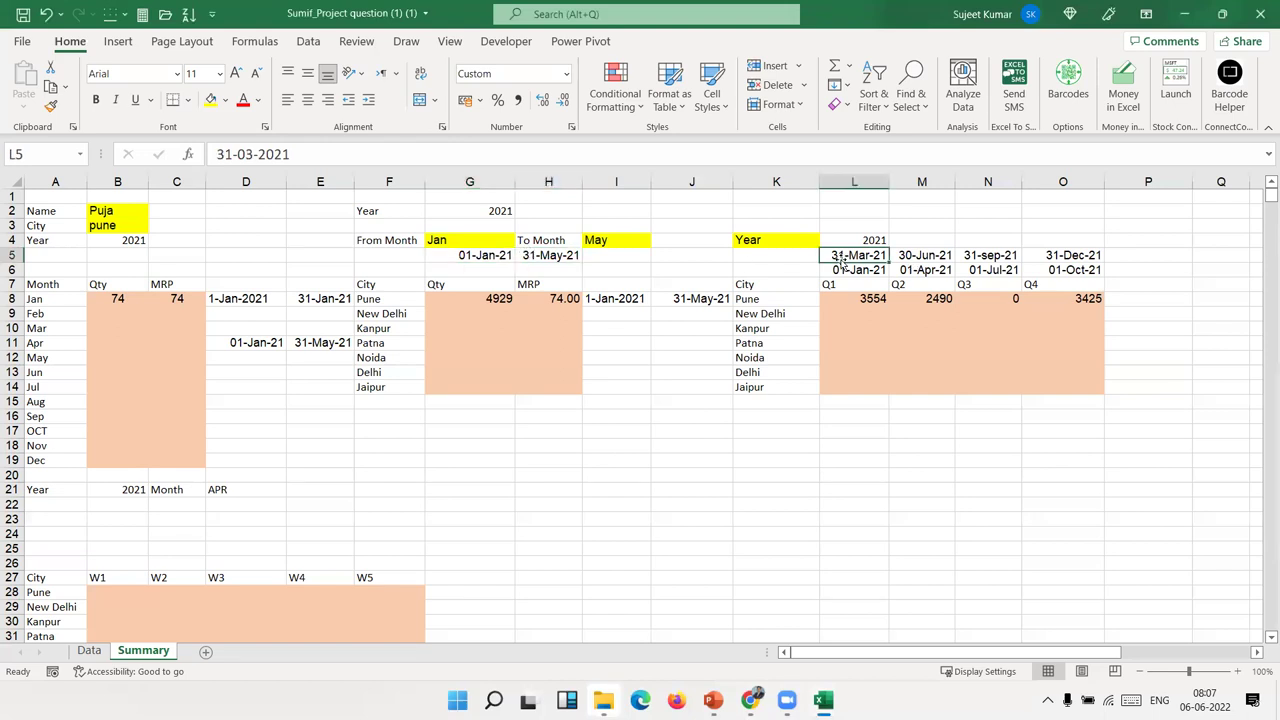
click(842, 269)
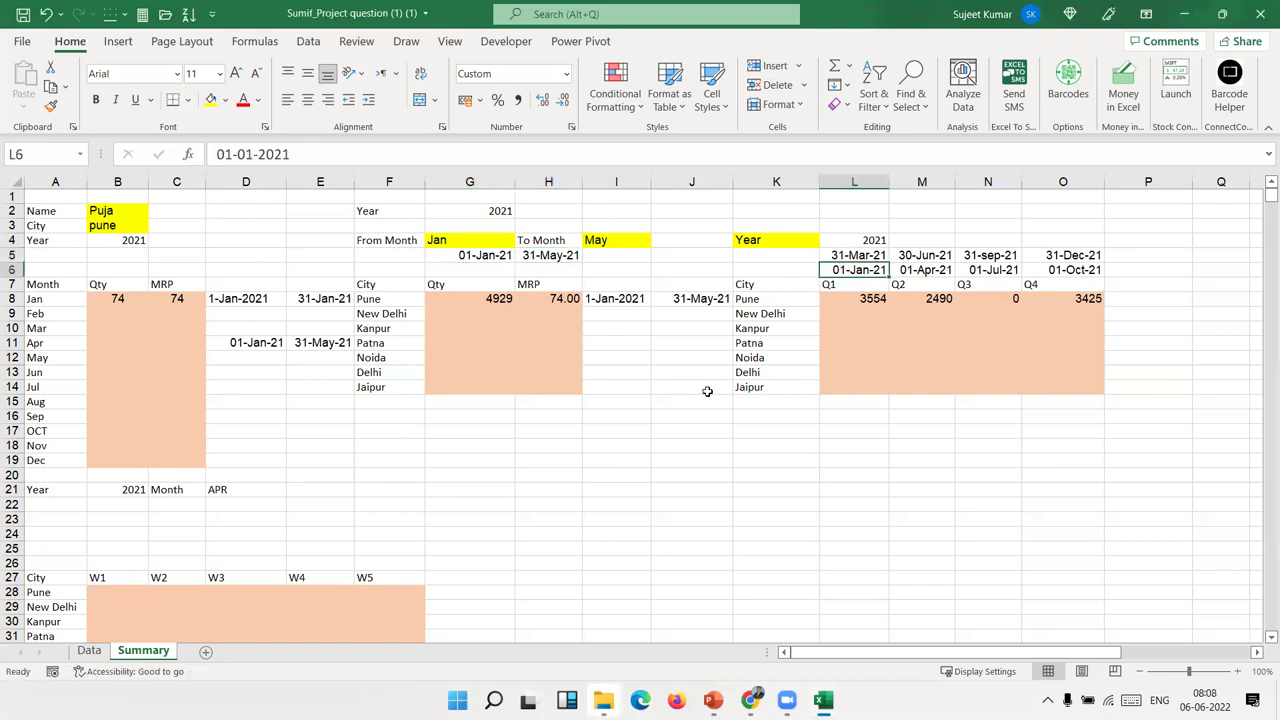
click(89, 651)
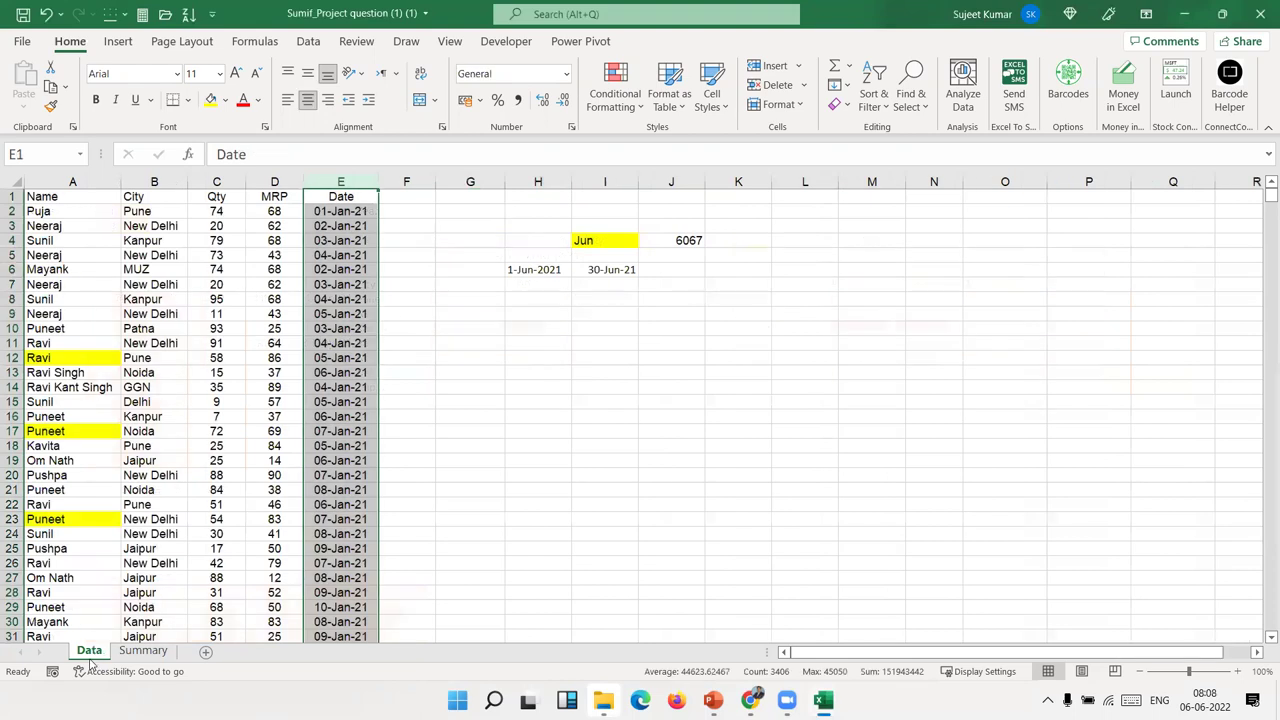
Step: Copy Data!A1:D24 (Name, City, Qty, MRP) and paste it into A1 of a new Sheet1
key(Left)
key(Left)
key(Left)
key(Left)
key(shift+Right)
key(shift+Right)
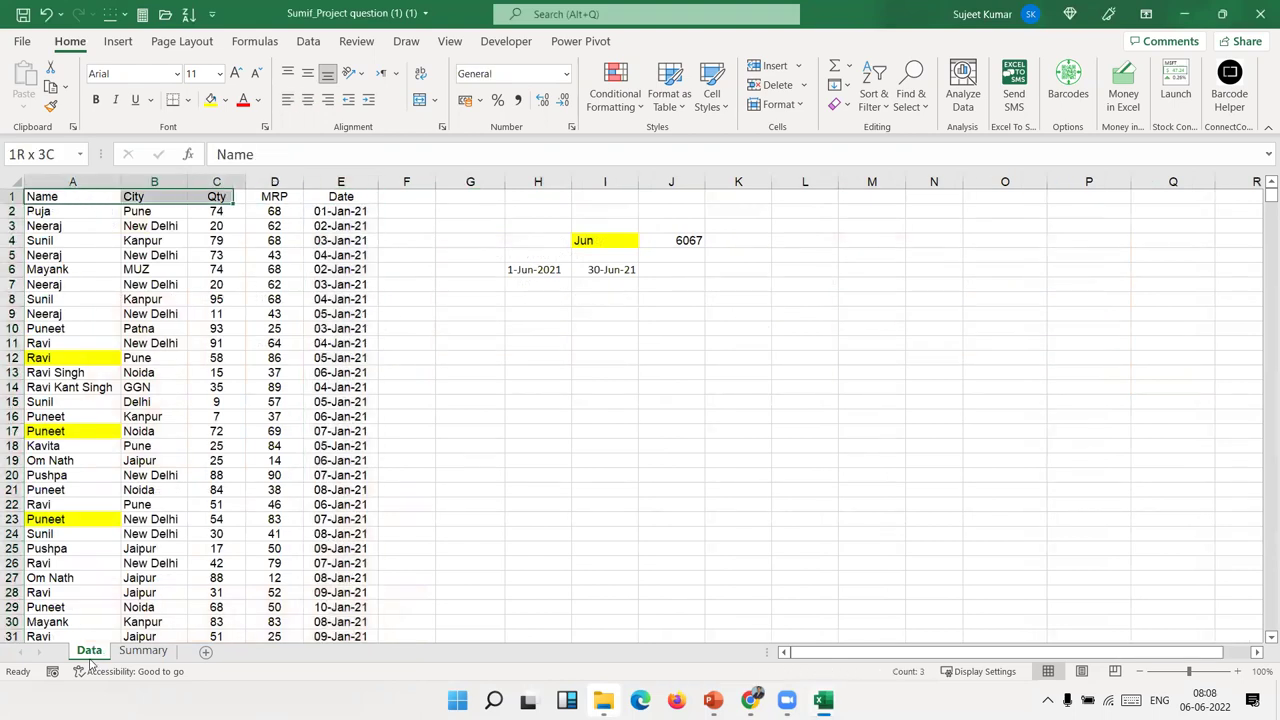
key(shift+Right)
key(shift+Down)
key(shift+Down)
key(shift+Down)
key(shift+Down)
key(shift+Down)
key(shift+Down)
key(shift+Down)
key(shift+Down)
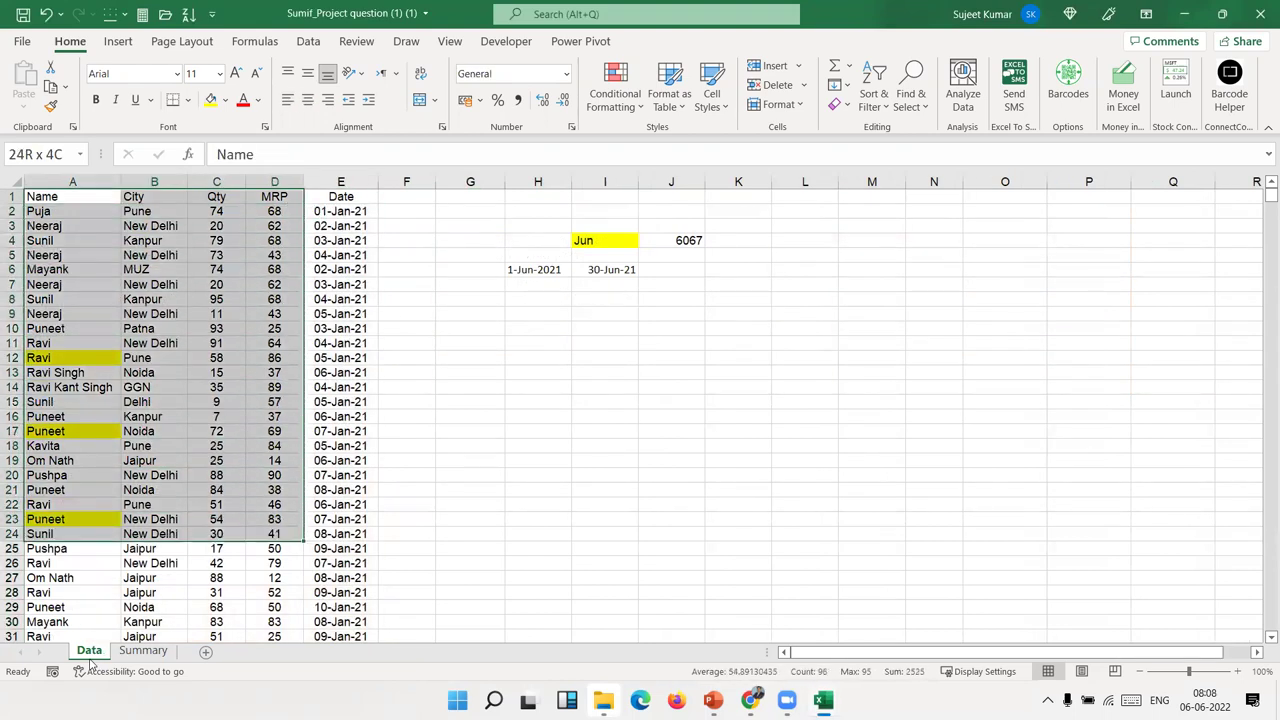
key(ctrl+c)
click(205, 651)
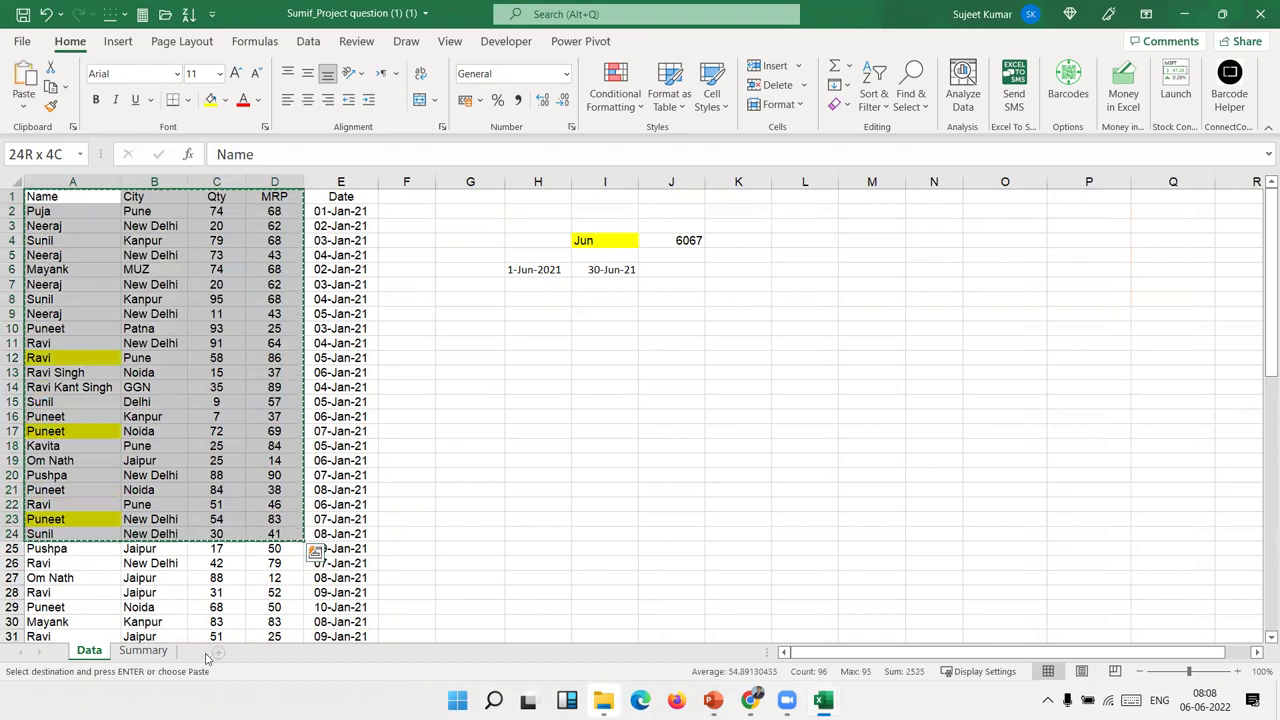
key(ctrl+v)
click(338, 319)
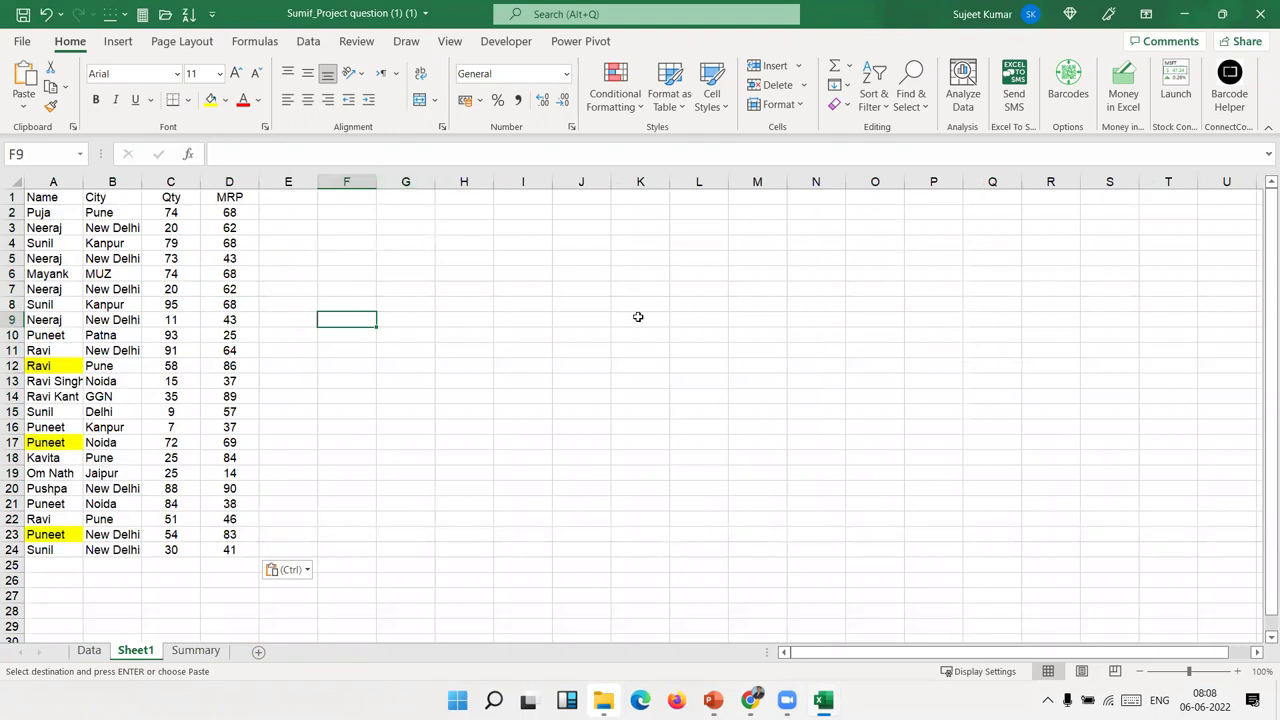
Step: Put the Name, City, Qty and MRP headers into G3:J3 as the criteria header row
click(488, 230)
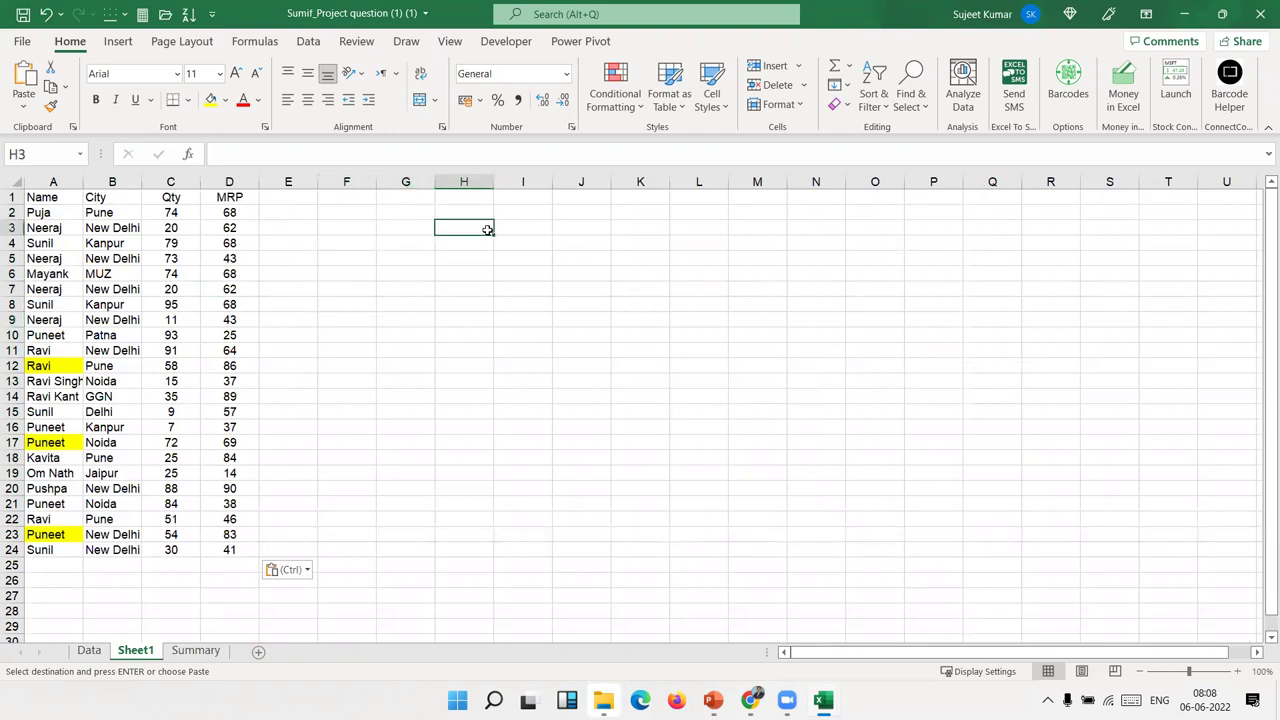
click(47, 211)
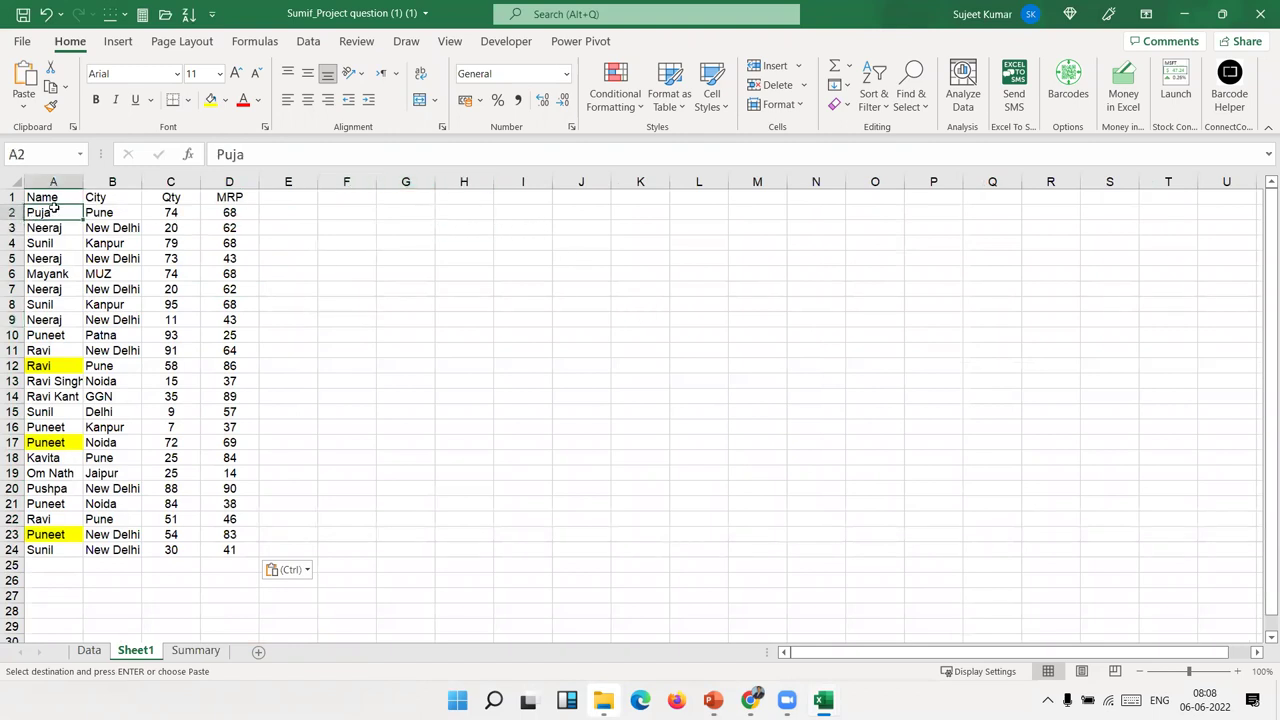
key(ctrl+c)
click(406, 226)
key(ctrl+v)
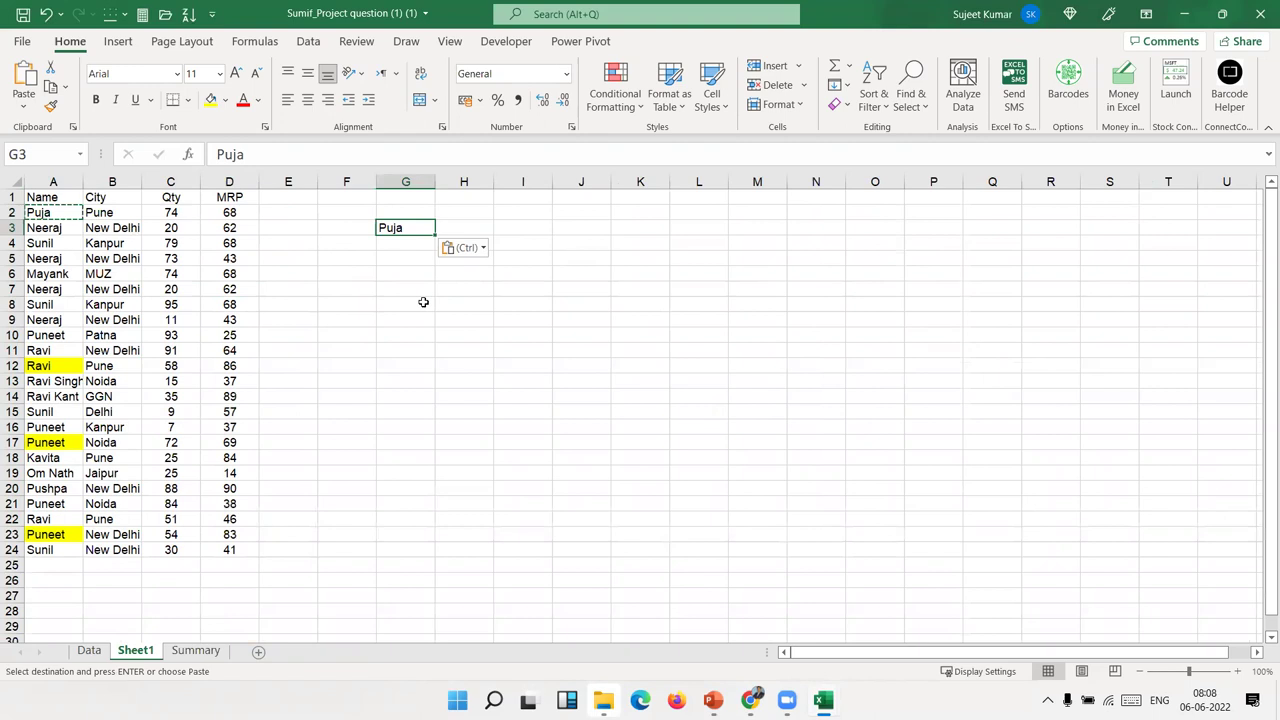
drag(57, 198, 229, 197)
key(ctrl+c)
click(401, 228)
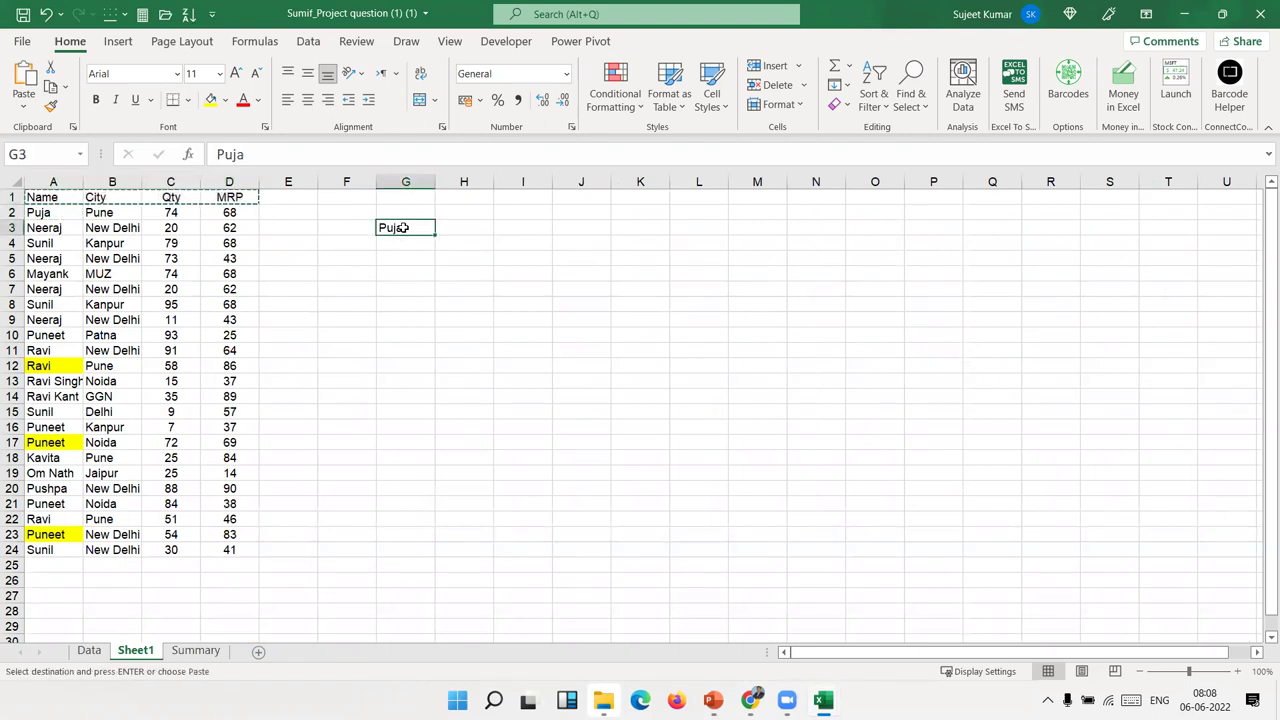
key(ctrl+v)
key(Escape)
Step: Copy the first name from A2 into G4 and enter >50 in J4
click(79, 215)
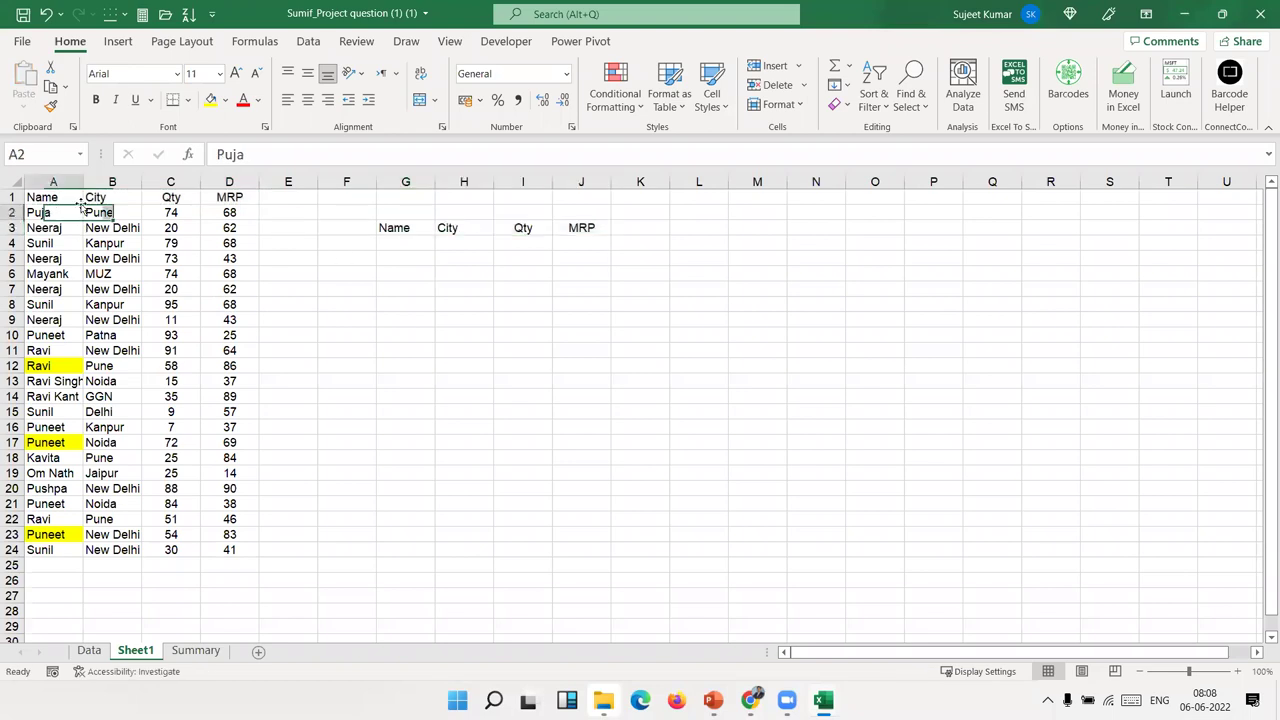
key(ctrl+c)
click(401, 245)
key(ctrl+v)
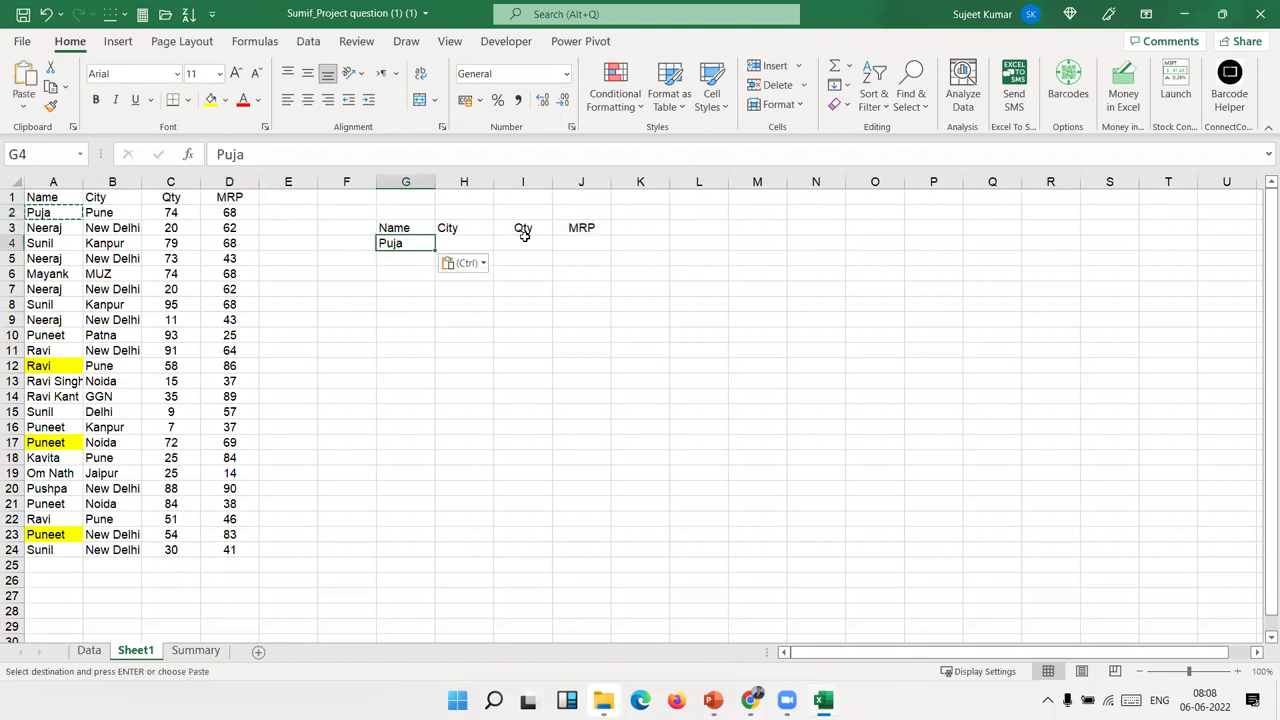
click(581, 241)
text(>50)
click(522, 304)
Step: Copy the name from A9 into G5 and enter <80 in I5 under Qty
click(52, 322)
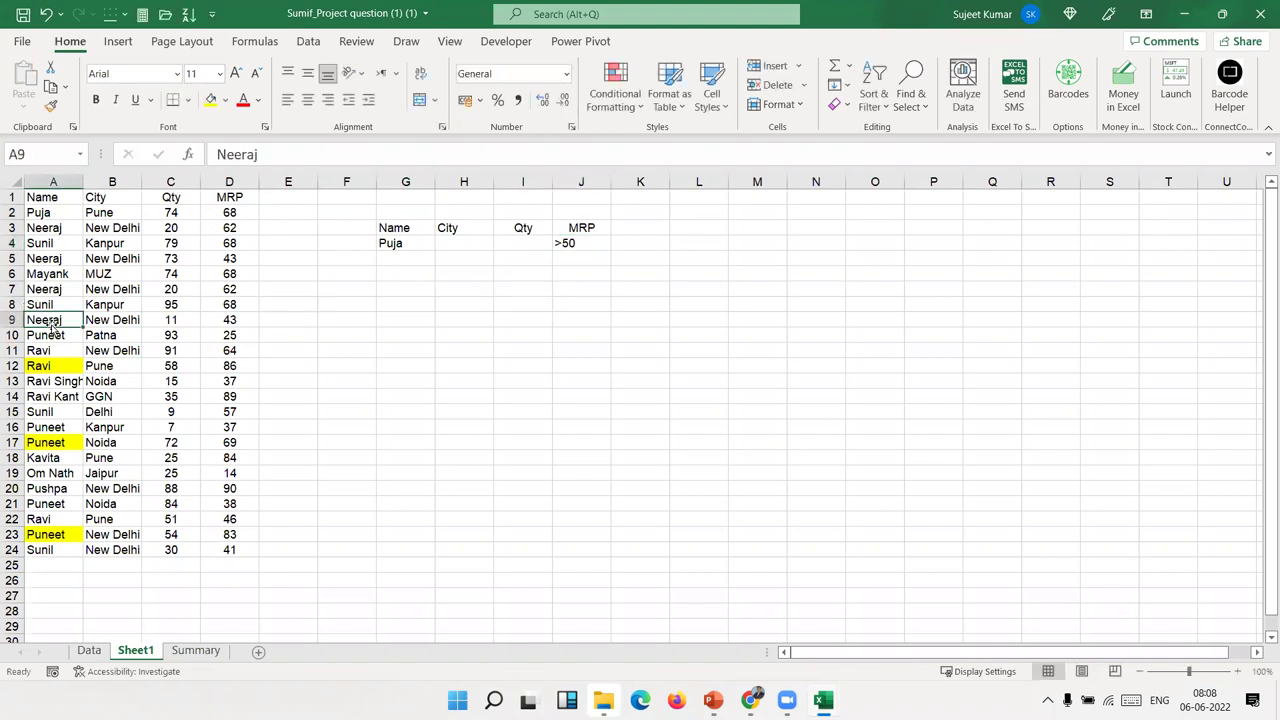
key(ctrl+c)
click(411, 269)
click(408, 257)
key(ctrl+v)
click(613, 259)
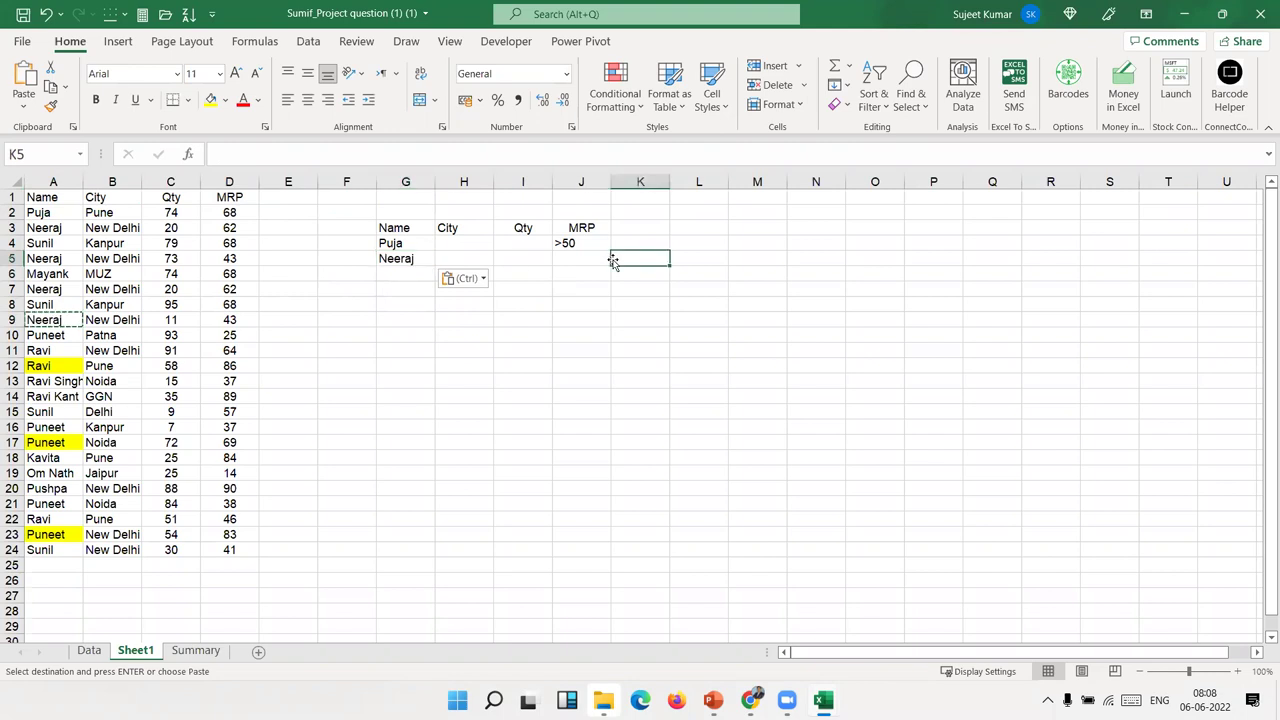
click(609, 260)
text(<)
key(Escape)
key(Left)
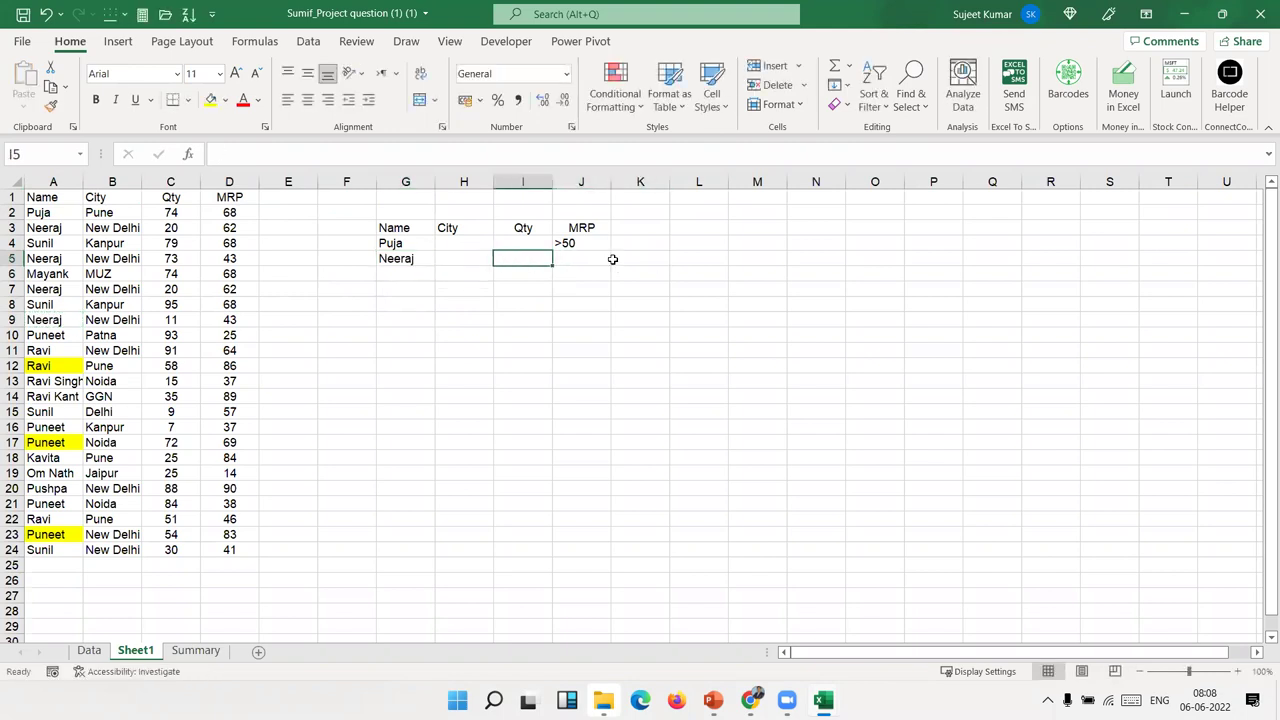
text(<80)
key(Return)
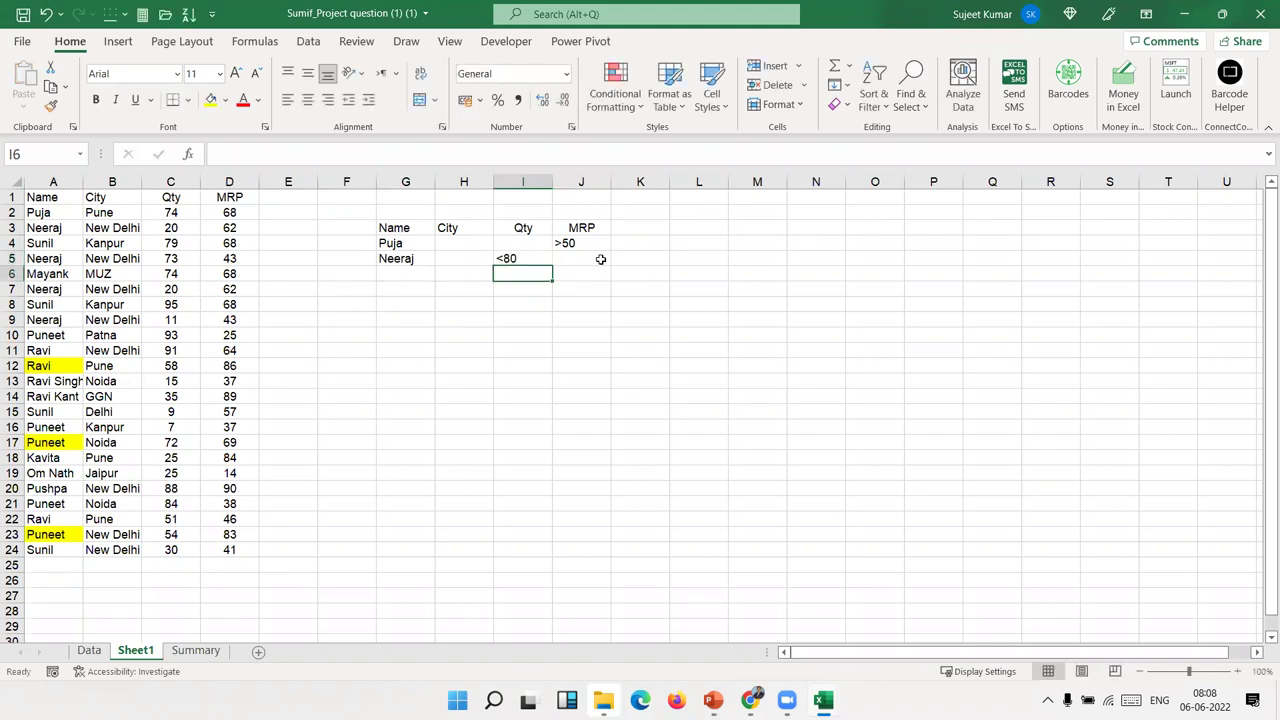
Step: Copy the name from A8 into G6 and the city GGN into H7
click(54, 305)
key(ctrl+c)
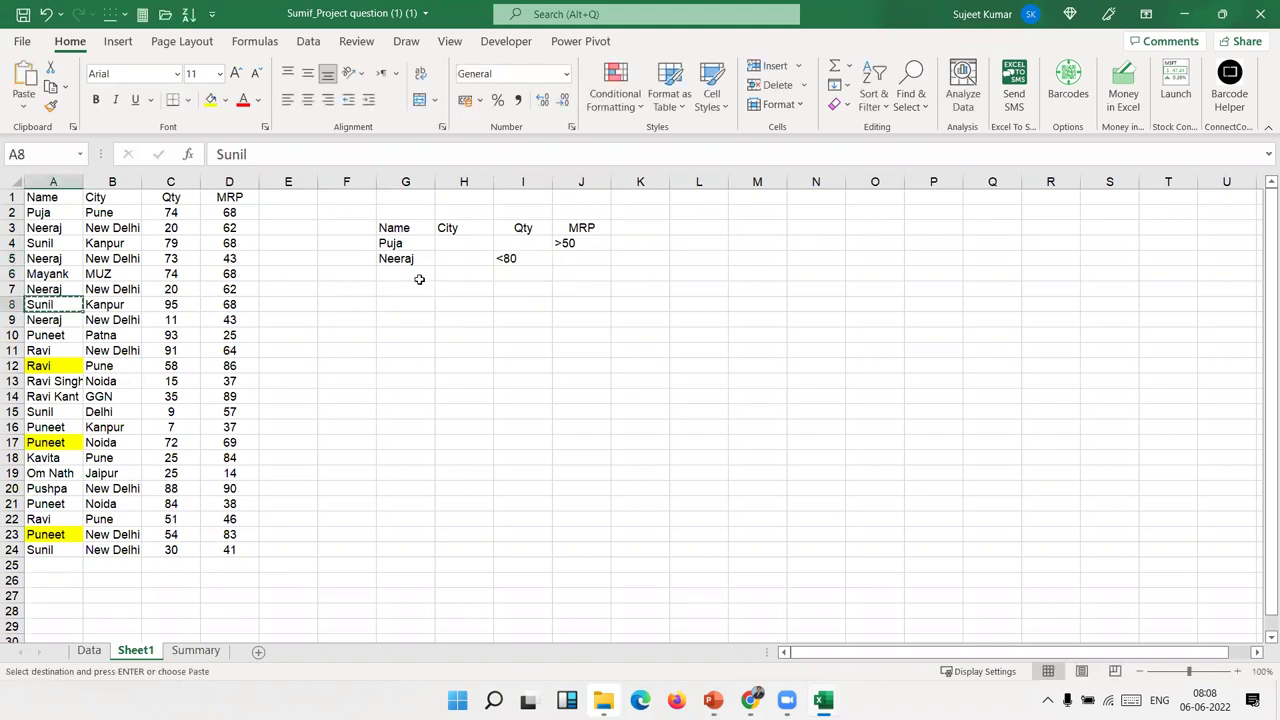
click(419, 276)
key(ctrl+v)
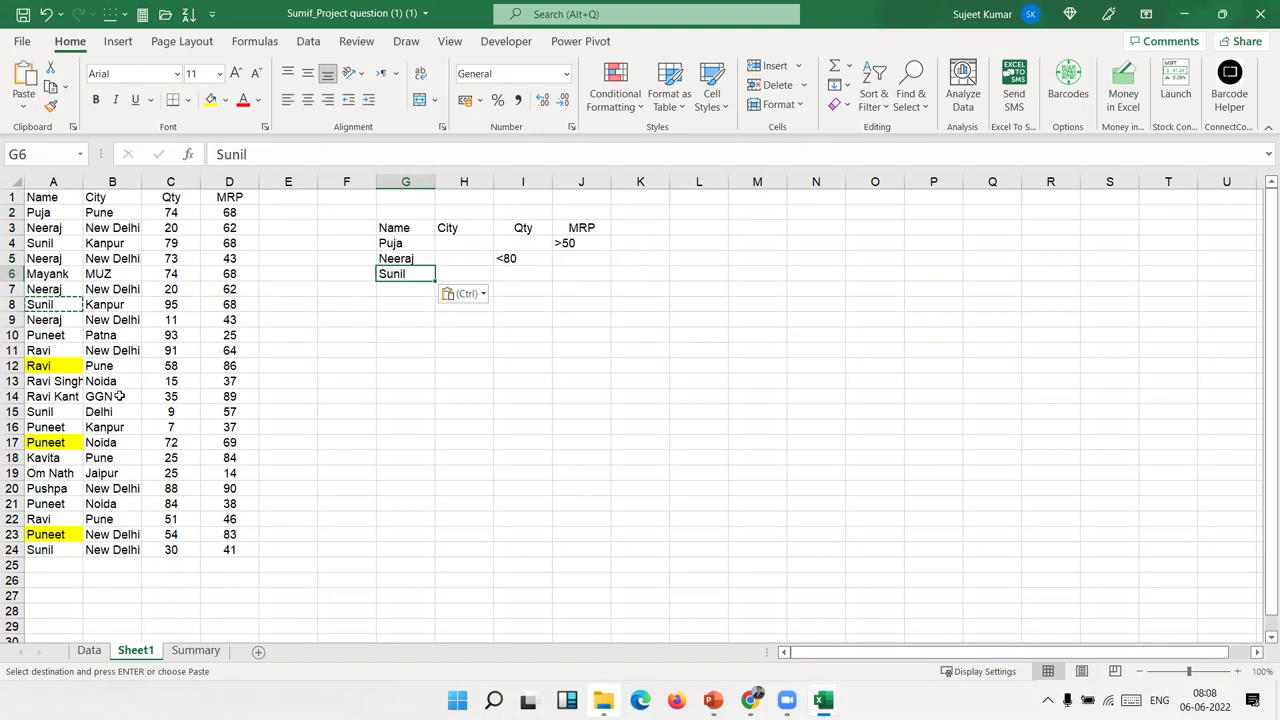
click(119, 396)
key(ctrl+c)
click(474, 291)
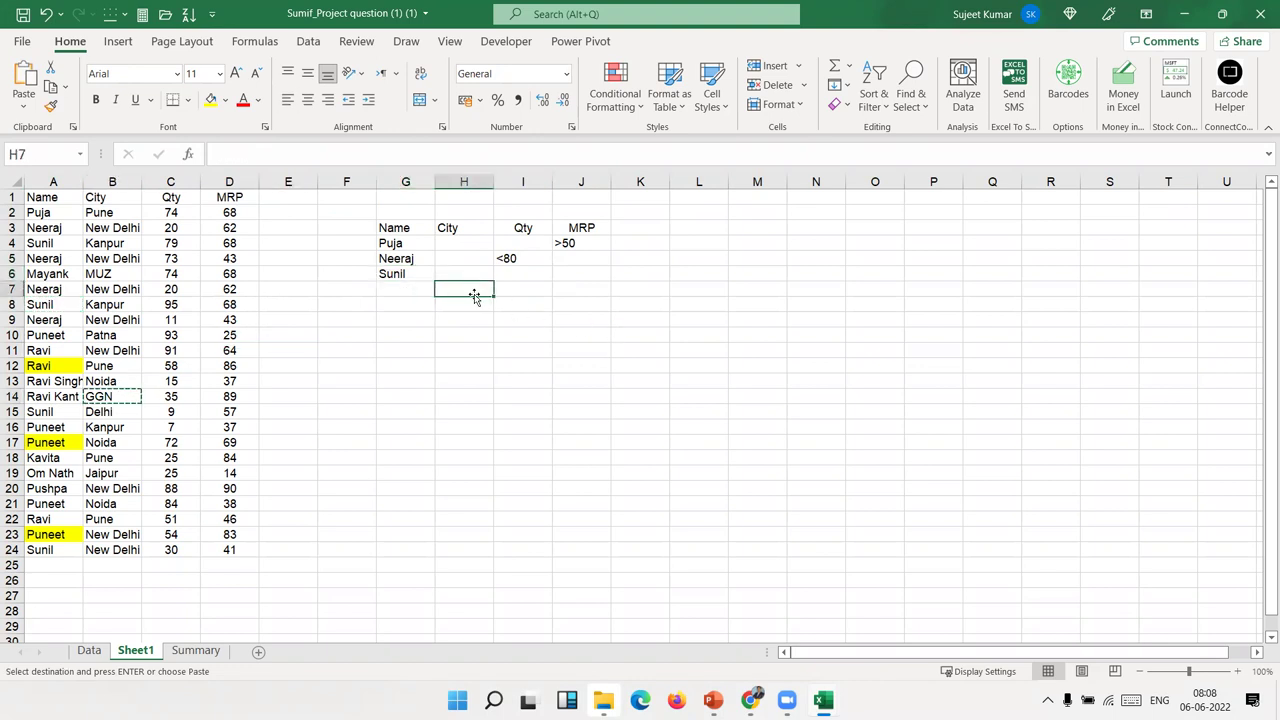
key(ctrl+v)
click(400, 289)
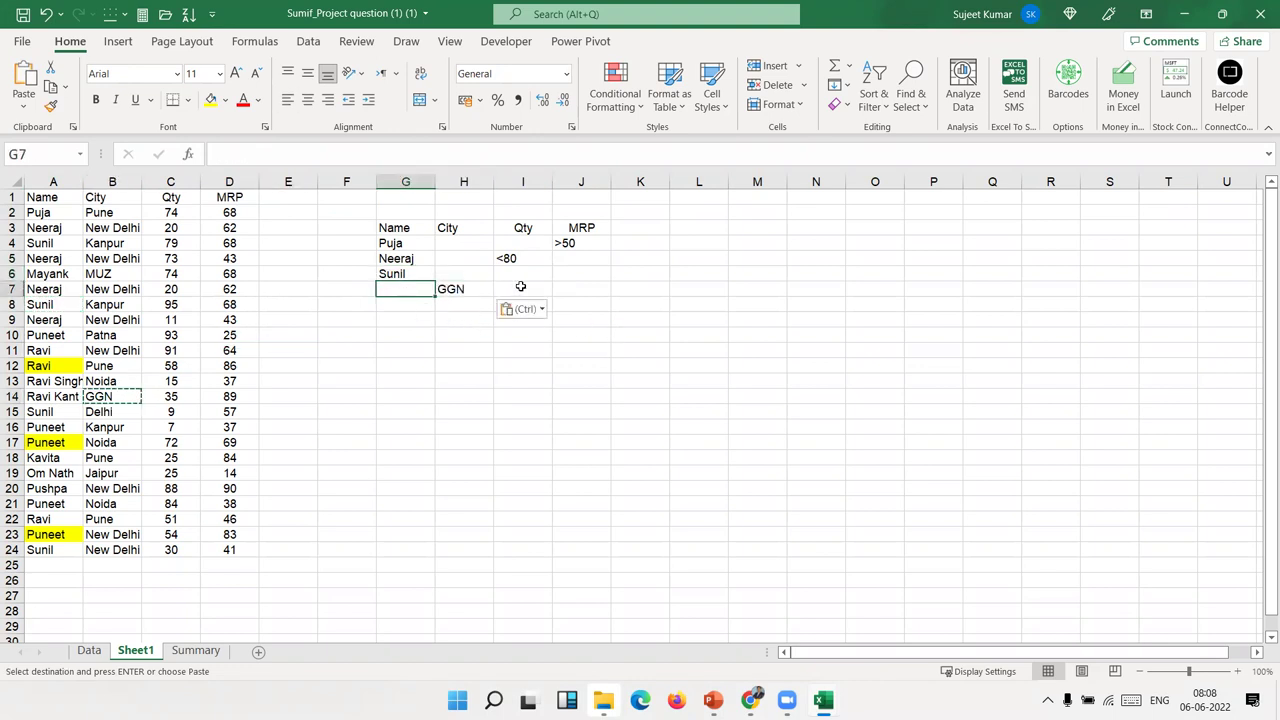
Step: Type the label Total in H10
click(444, 330)
text(Total)
click(587, 335)
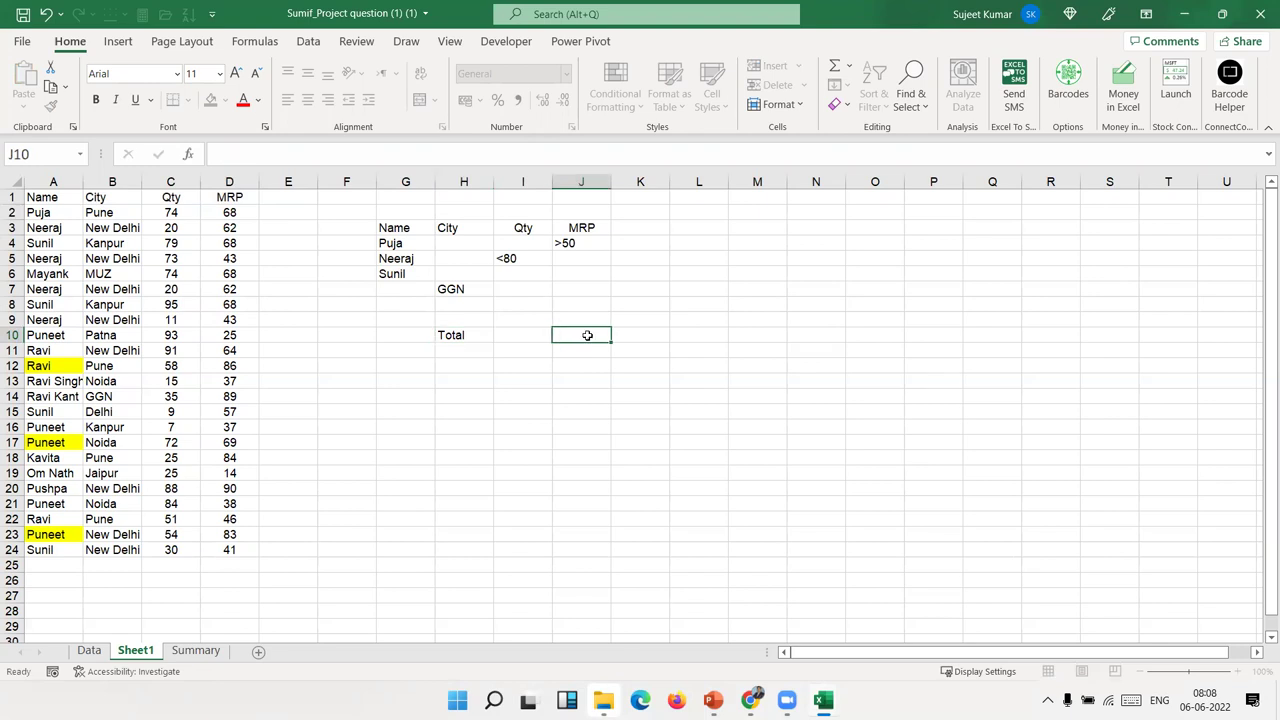
Step: In I10, type =dsum and accept the DSUM suggestion to start the formula
click(636, 245)
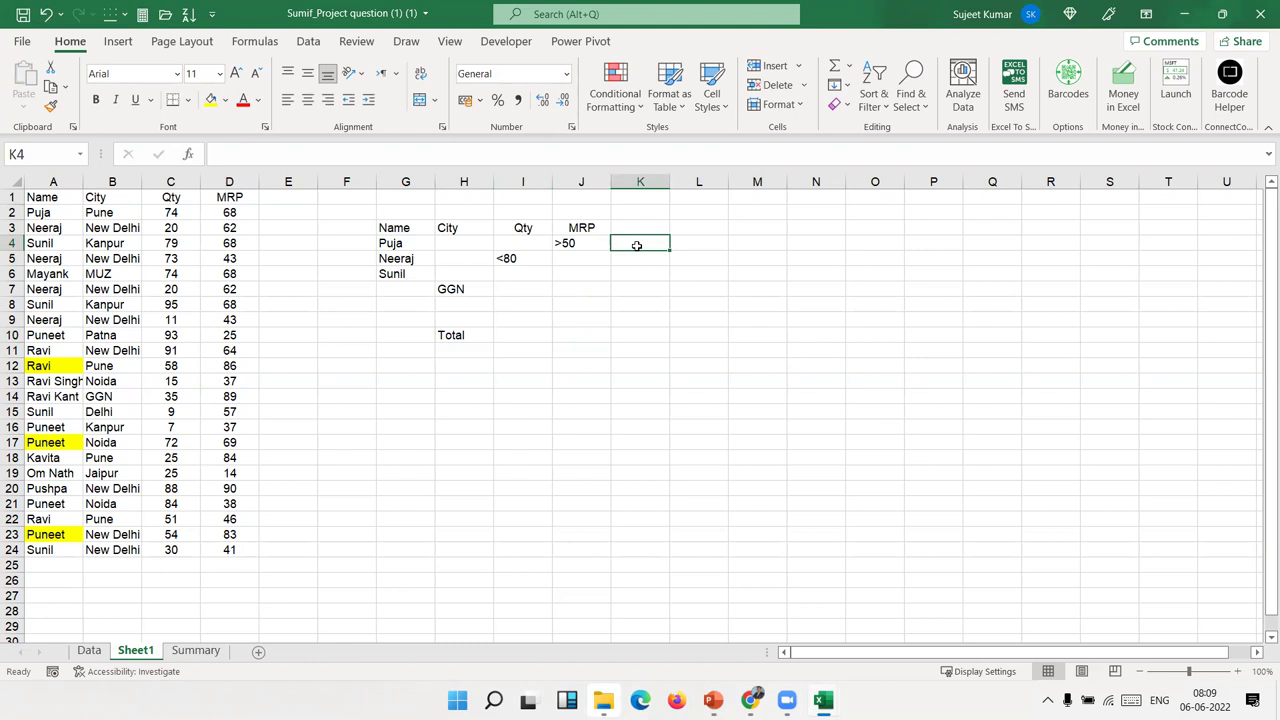
click(526, 244)
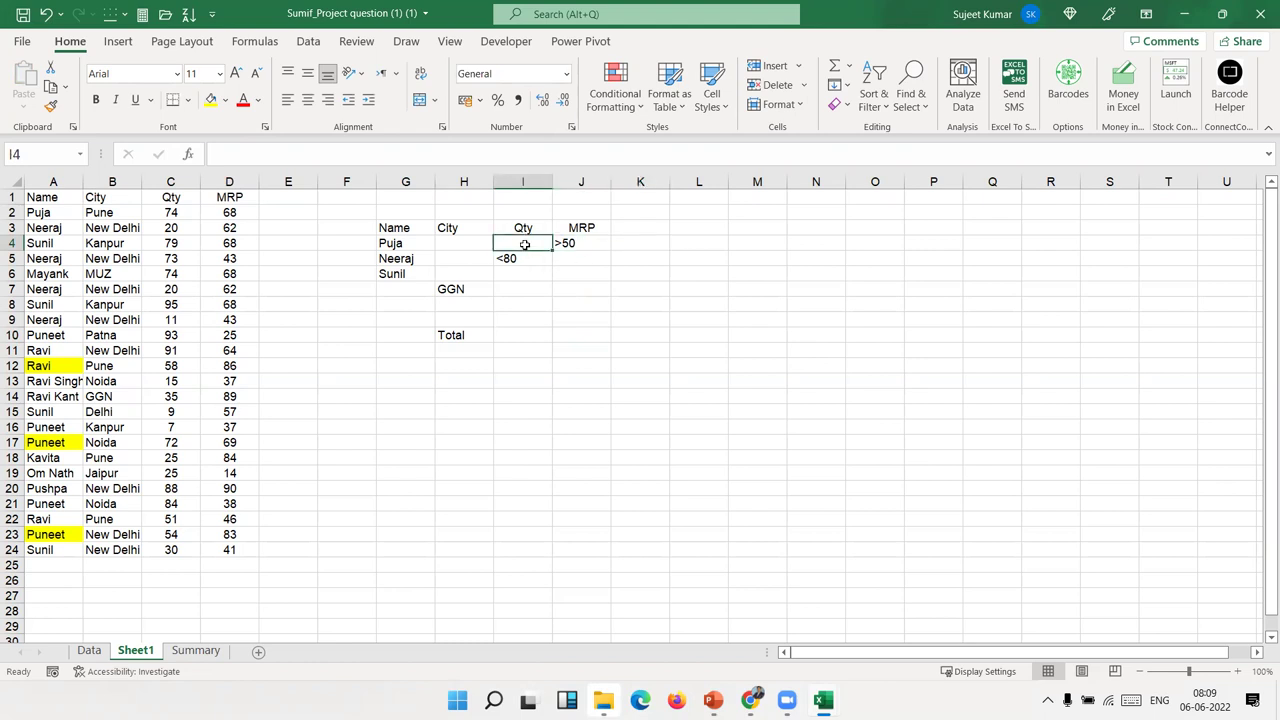
click(621, 244)
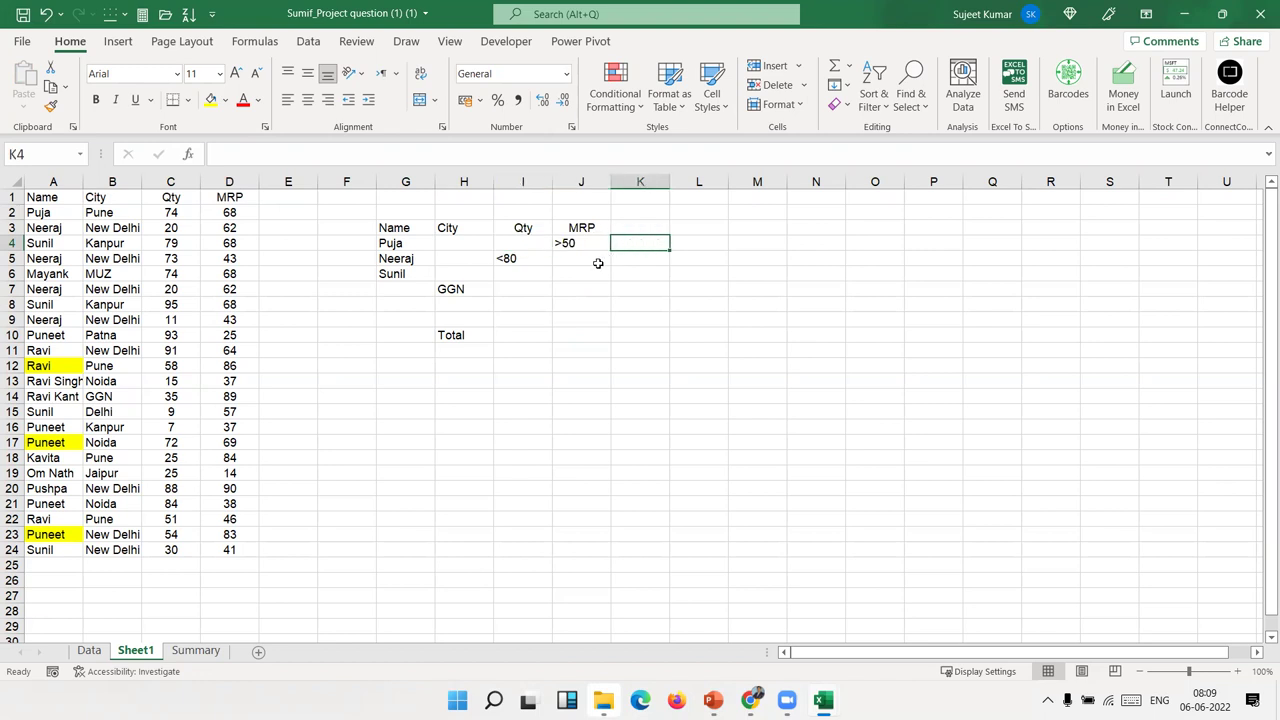
click(538, 336)
text(=dsum)
key(Tab)
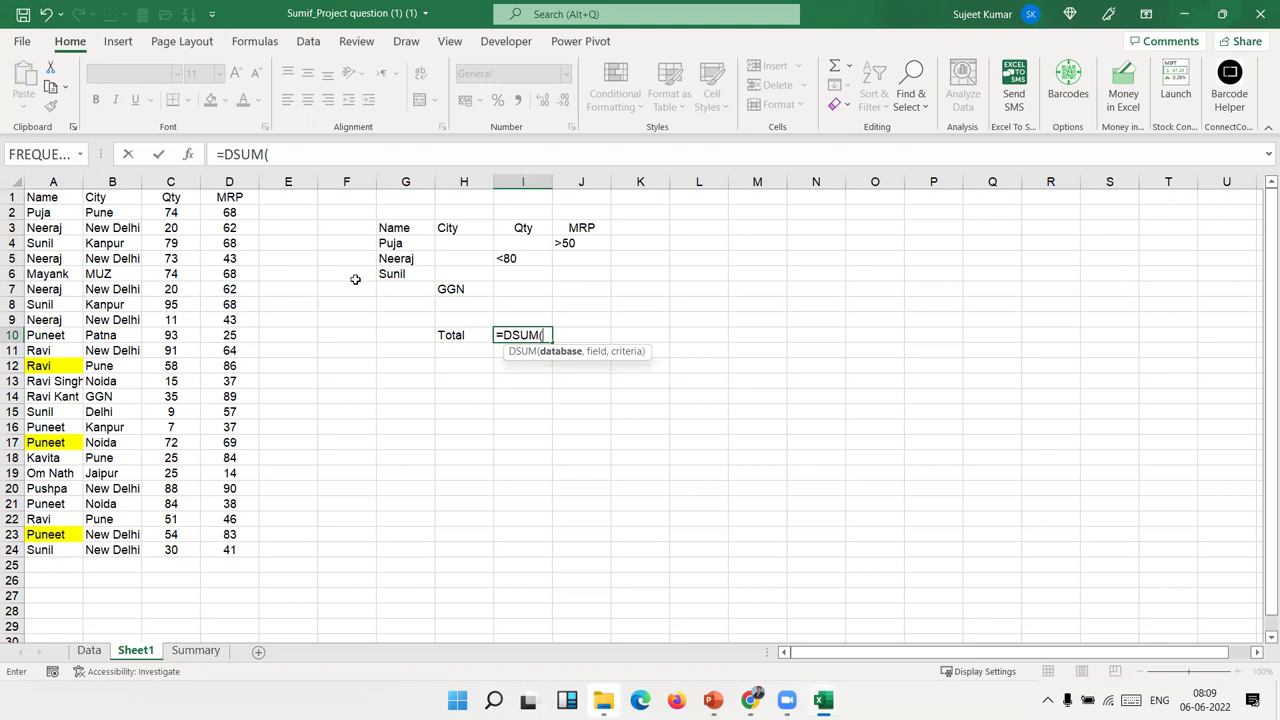
Step: Complete =DSUM(A1:D24,C1,G3:J6) in I10, totalling the matching Qty to 411
click(58, 201)
key(ctrl+shift+Right)
key(ctrl+shift+Down)
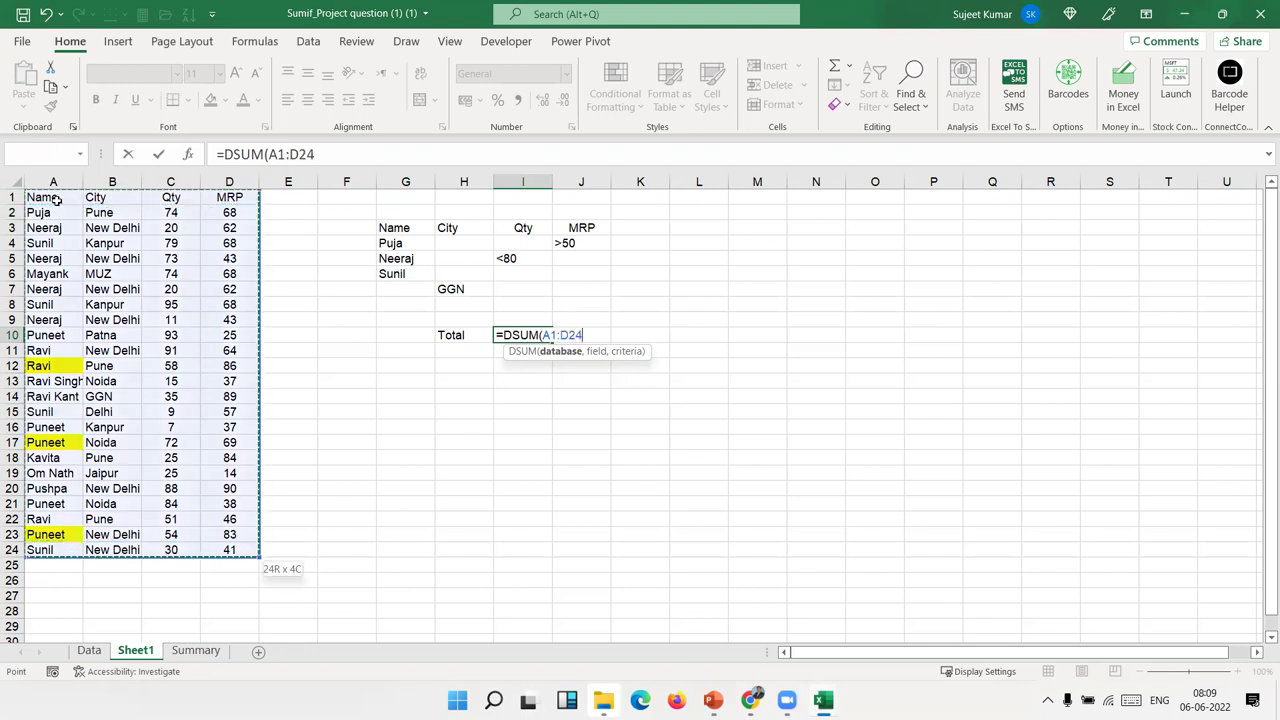
text(,)
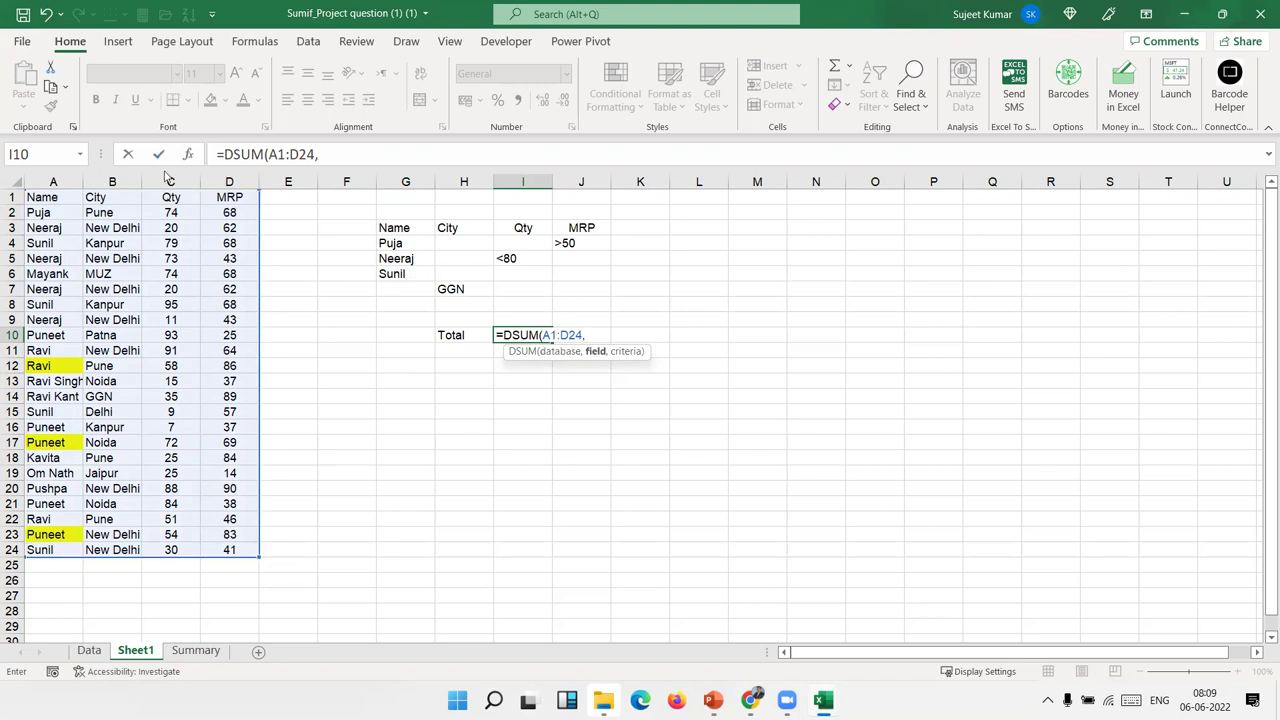
click(170, 195)
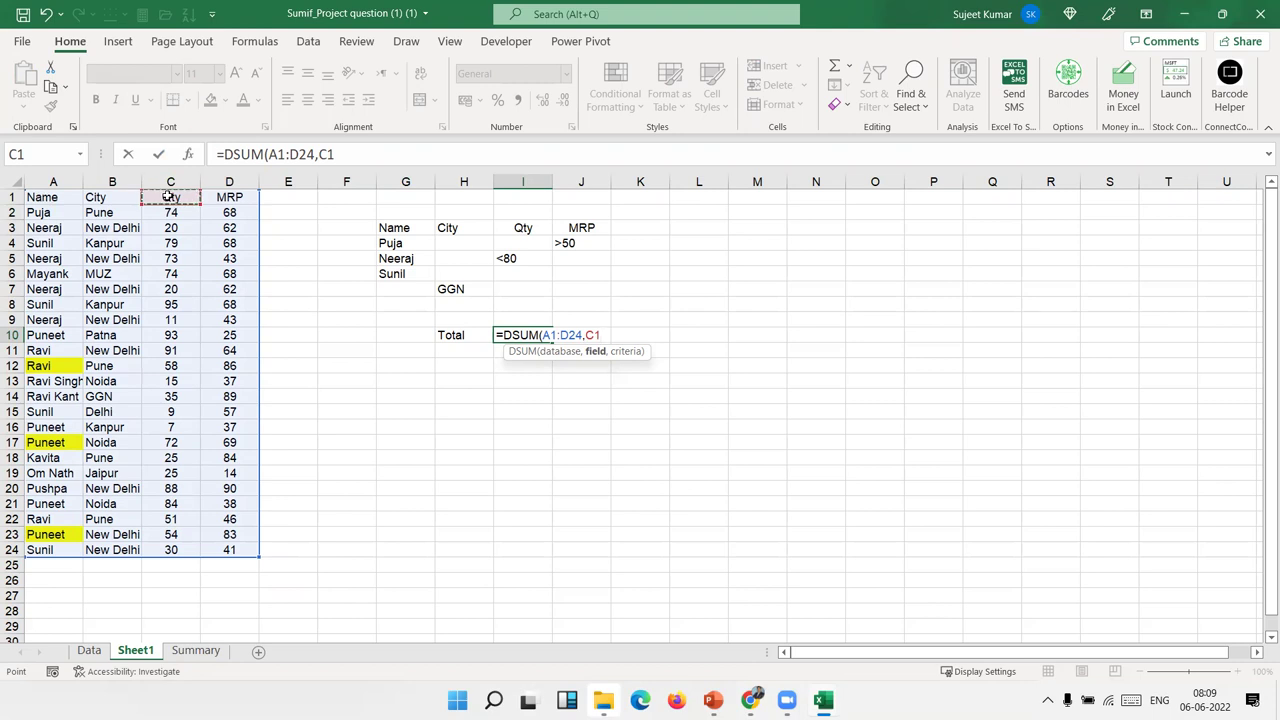
text(,)
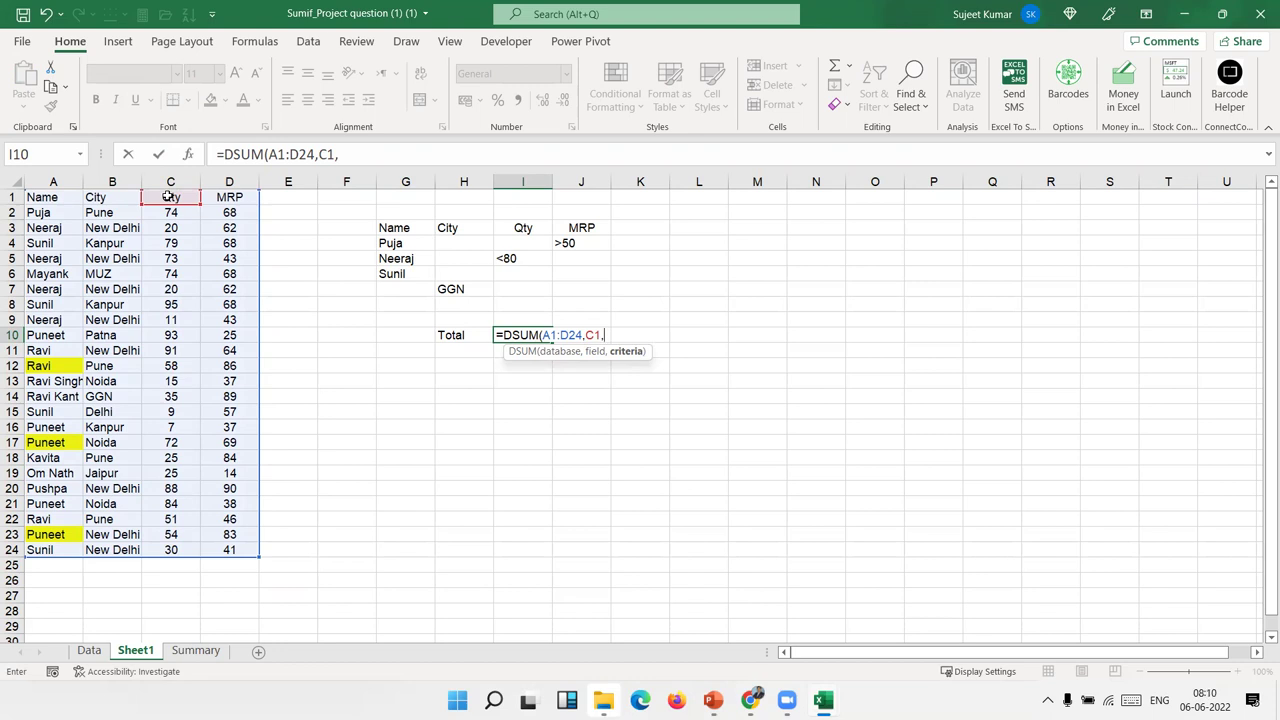
mouse_move(395, 226)
mouse_down()
mouse_move(487, 226)
mouse_move(572, 272)
mouse_up()
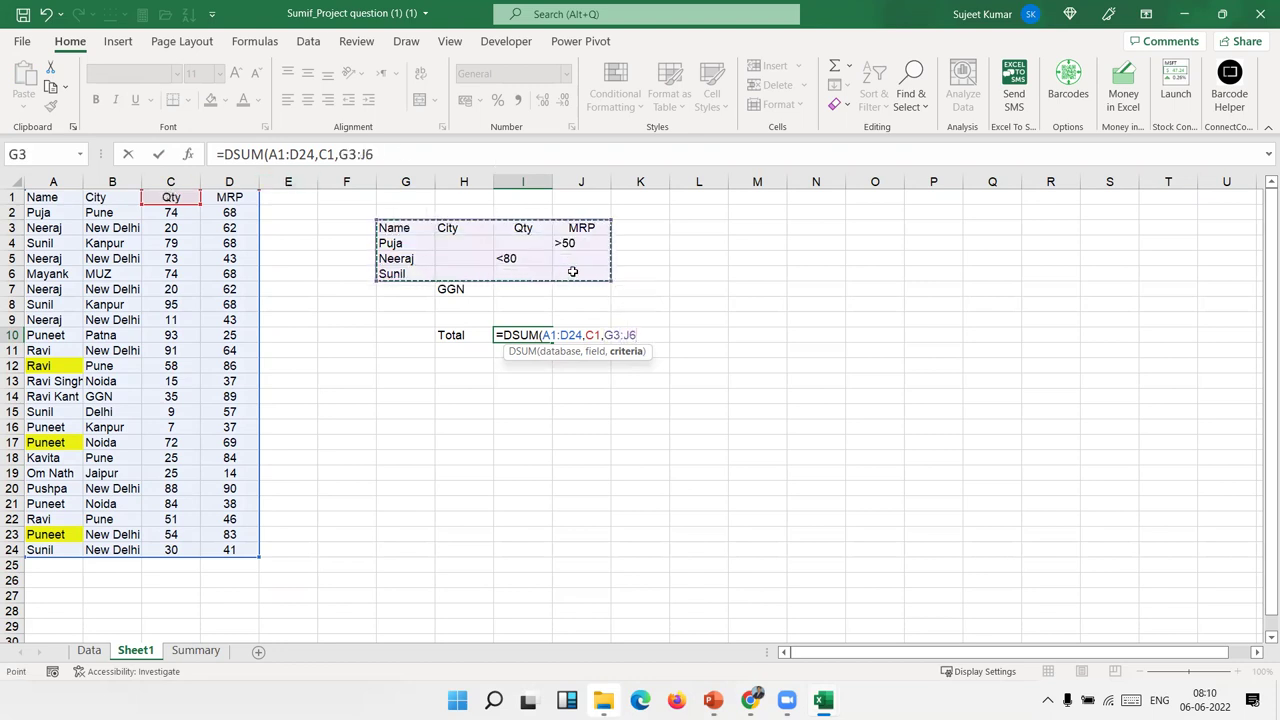
key(Return)
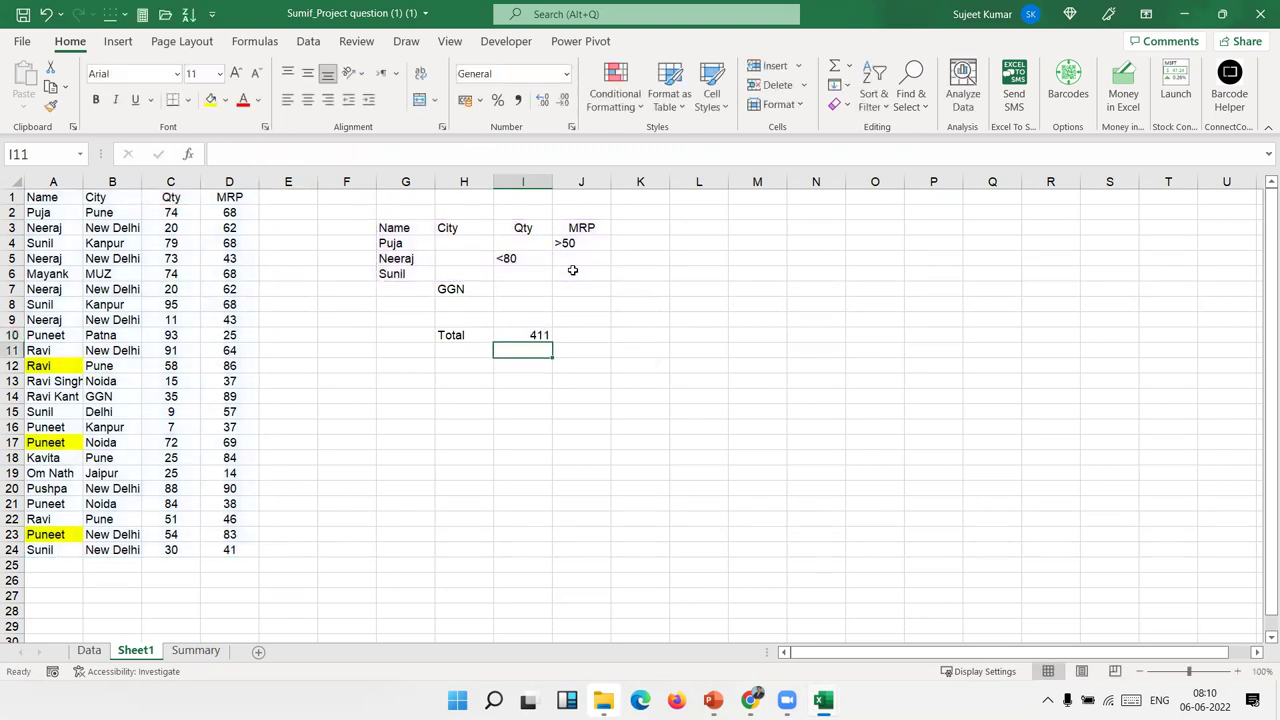
Step: Review the I10 formula against the criteria rows, then start =ds in J10
key(Up)
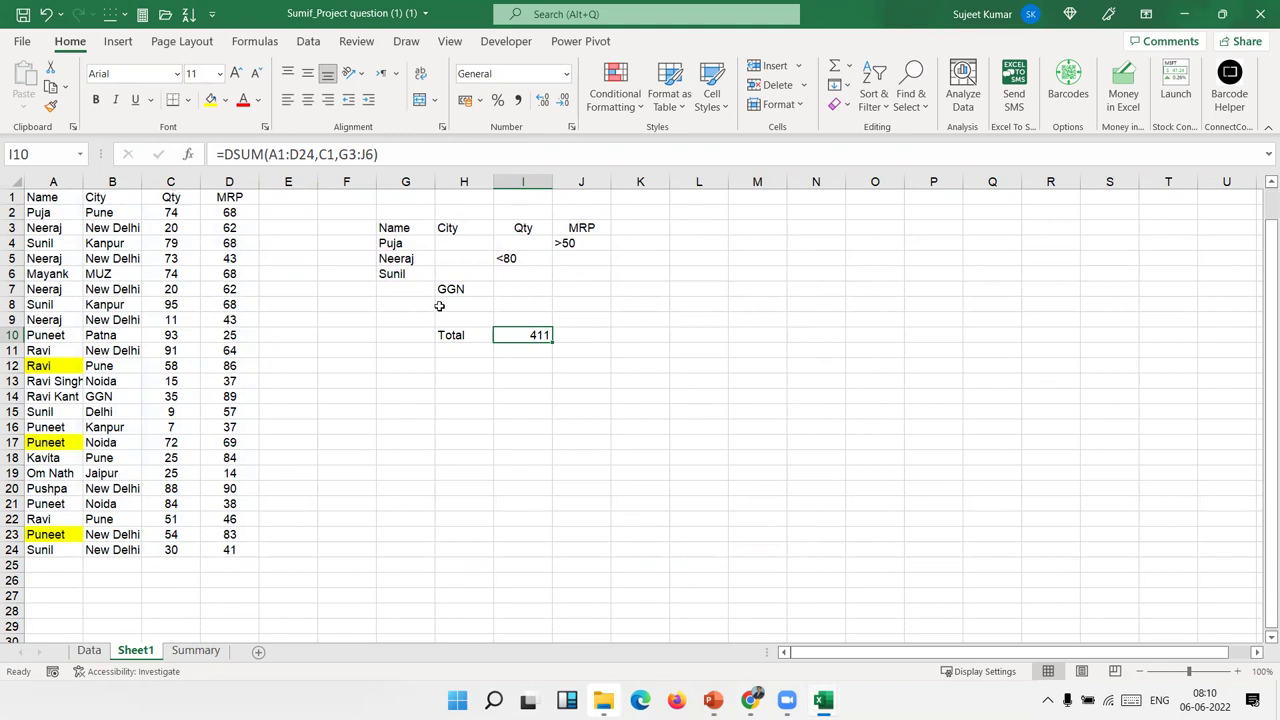
mouse_move(407, 243)
mouse_down()
mouse_move(603, 260)
mouse_move(597, 284)
mouse_up()
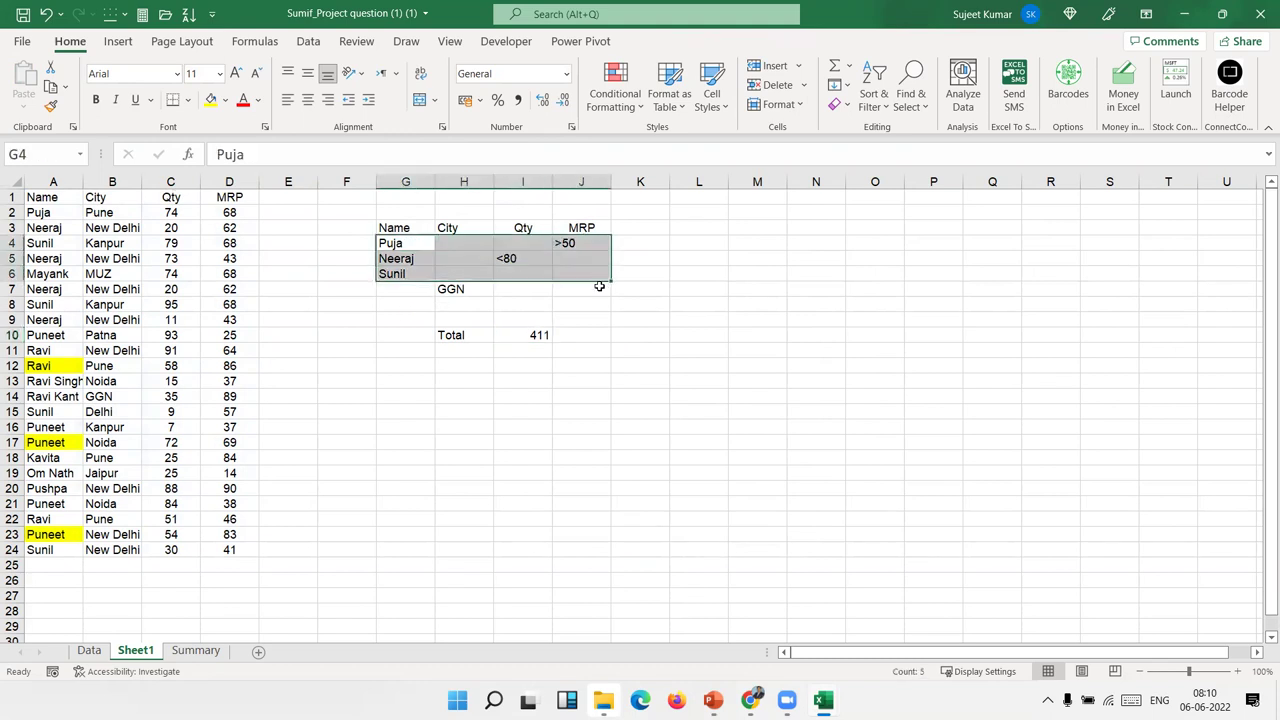
click(517, 337)
click(589, 335)
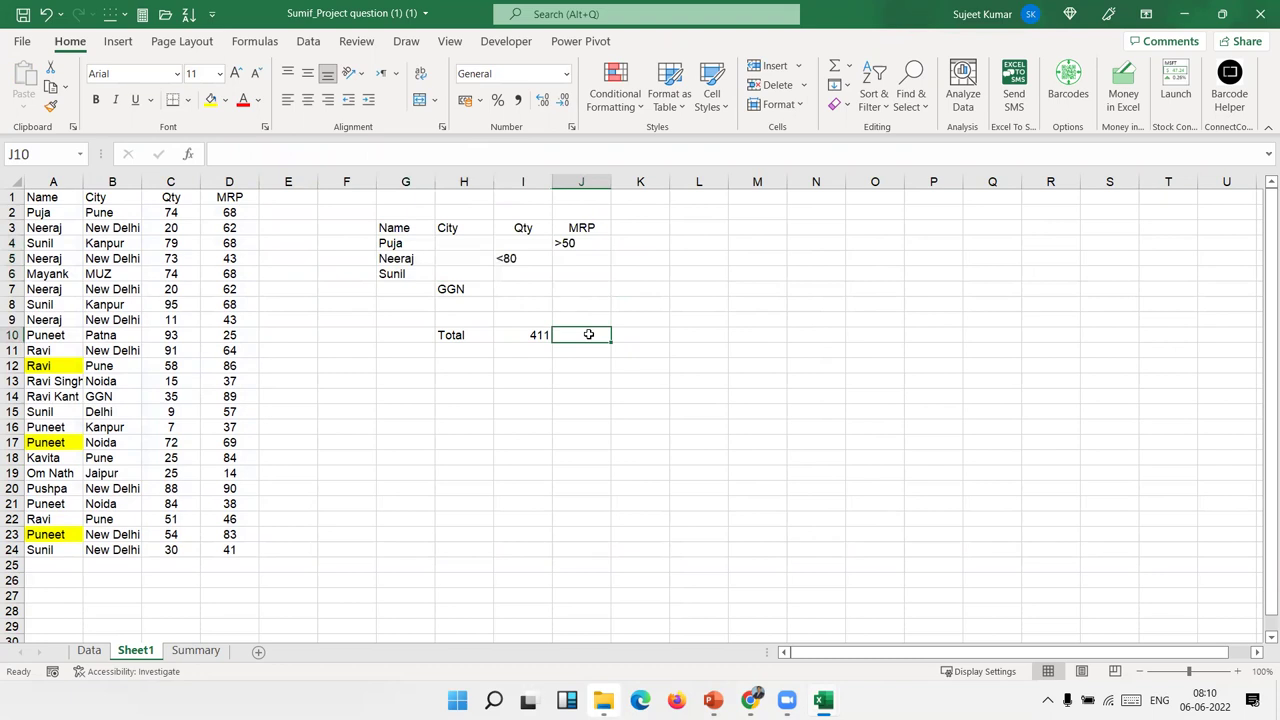
text(=ds)
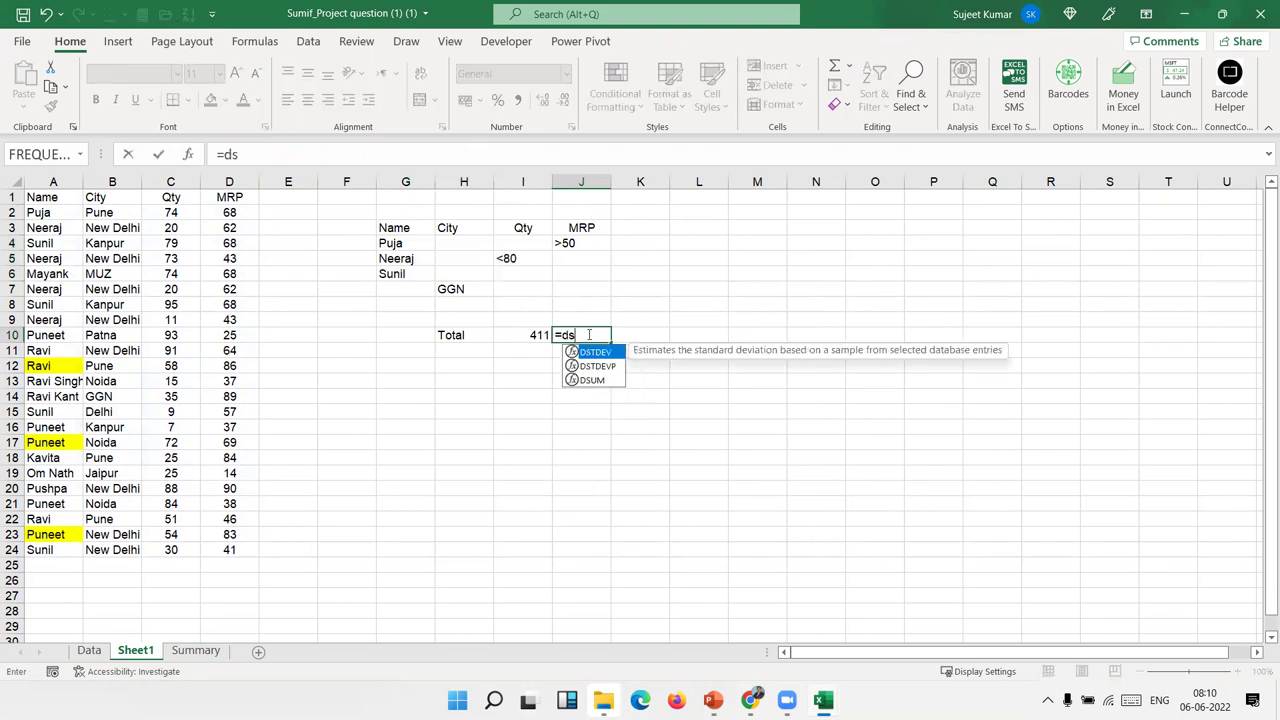
Step: Finish J10 as =DAVERAGE(A1:D24,C1,G3:J7), averaging the matching Qty to 44.6
key(BackSpace)
text(av)
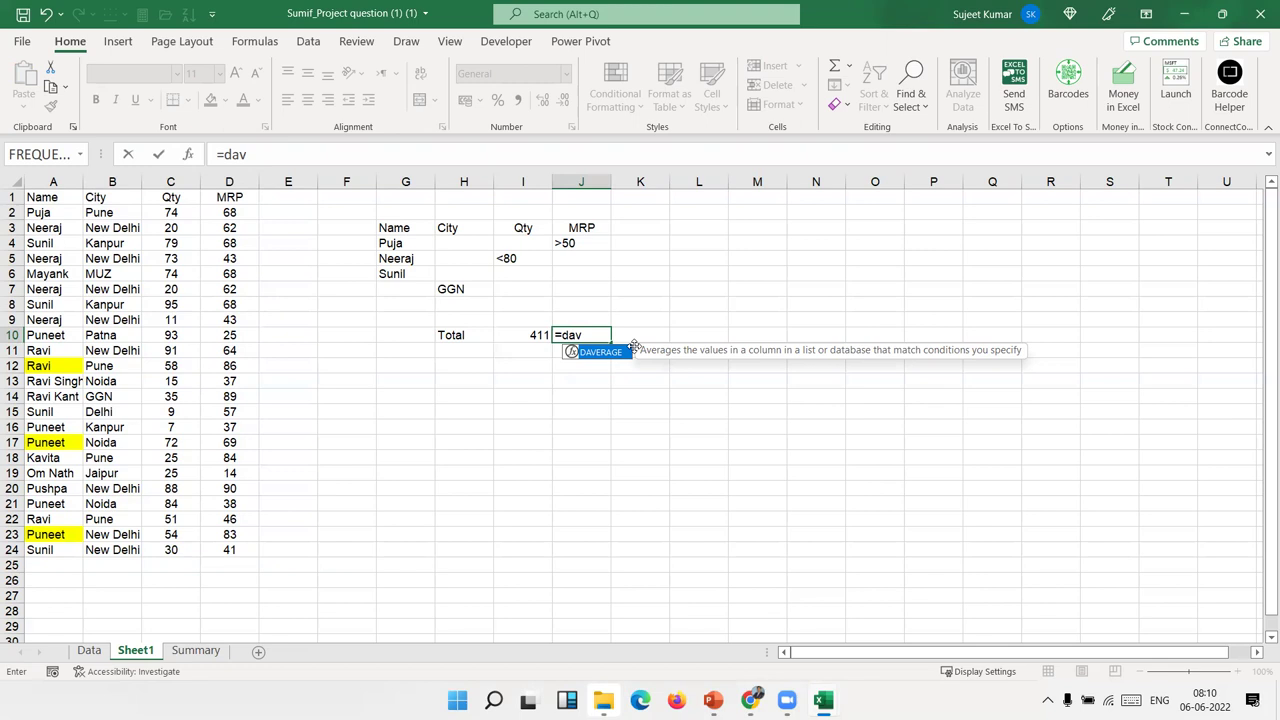
key(Tab)
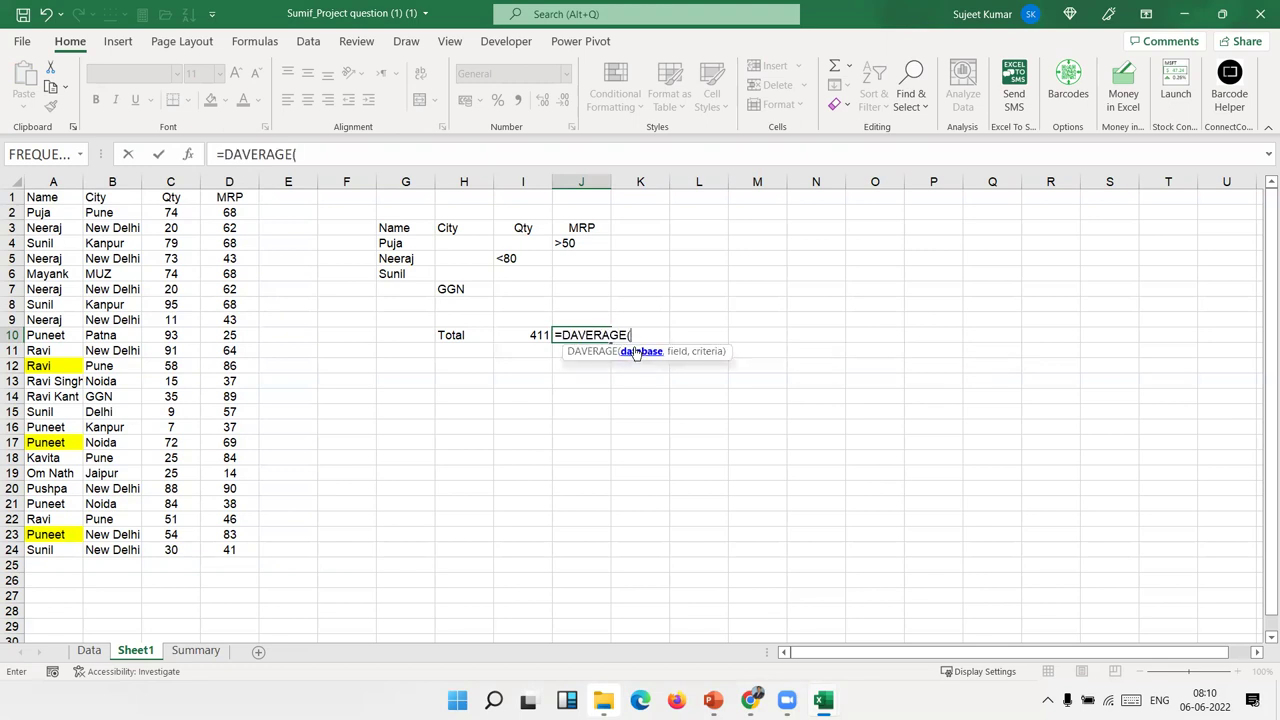
click(51, 195)
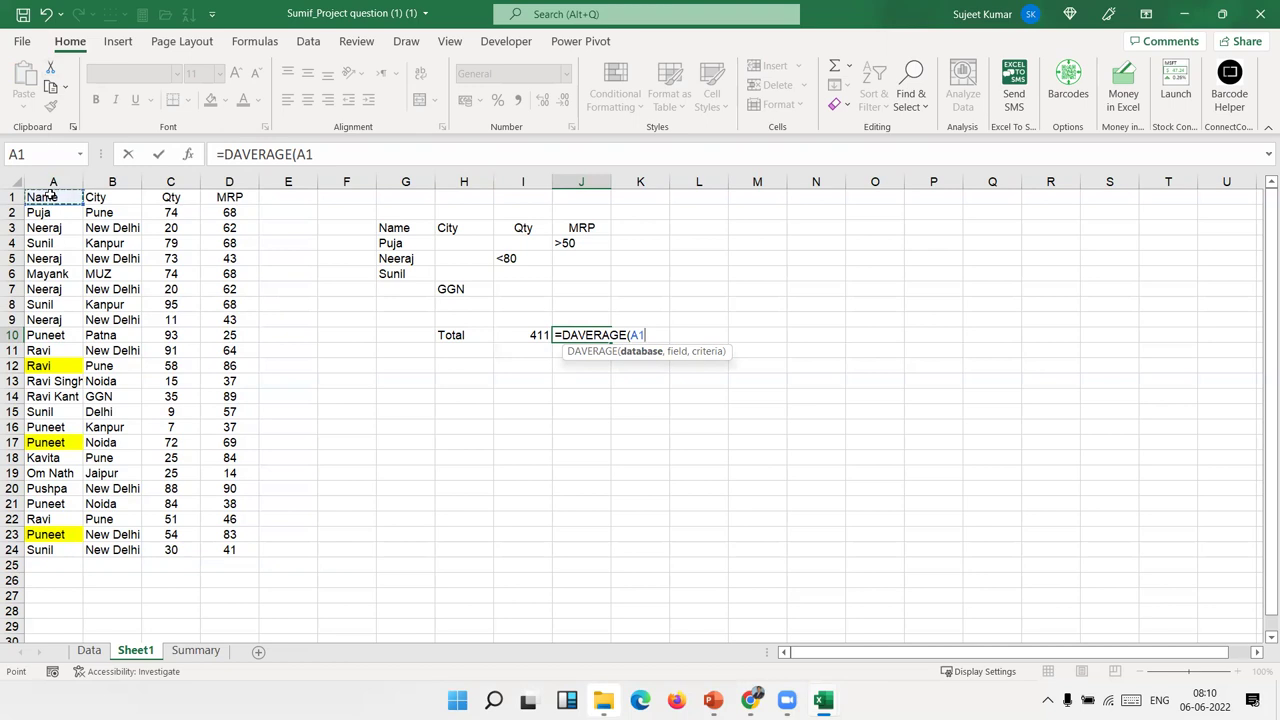
key(ctrl+shift+Right)
key(ctrl+shift+Down)
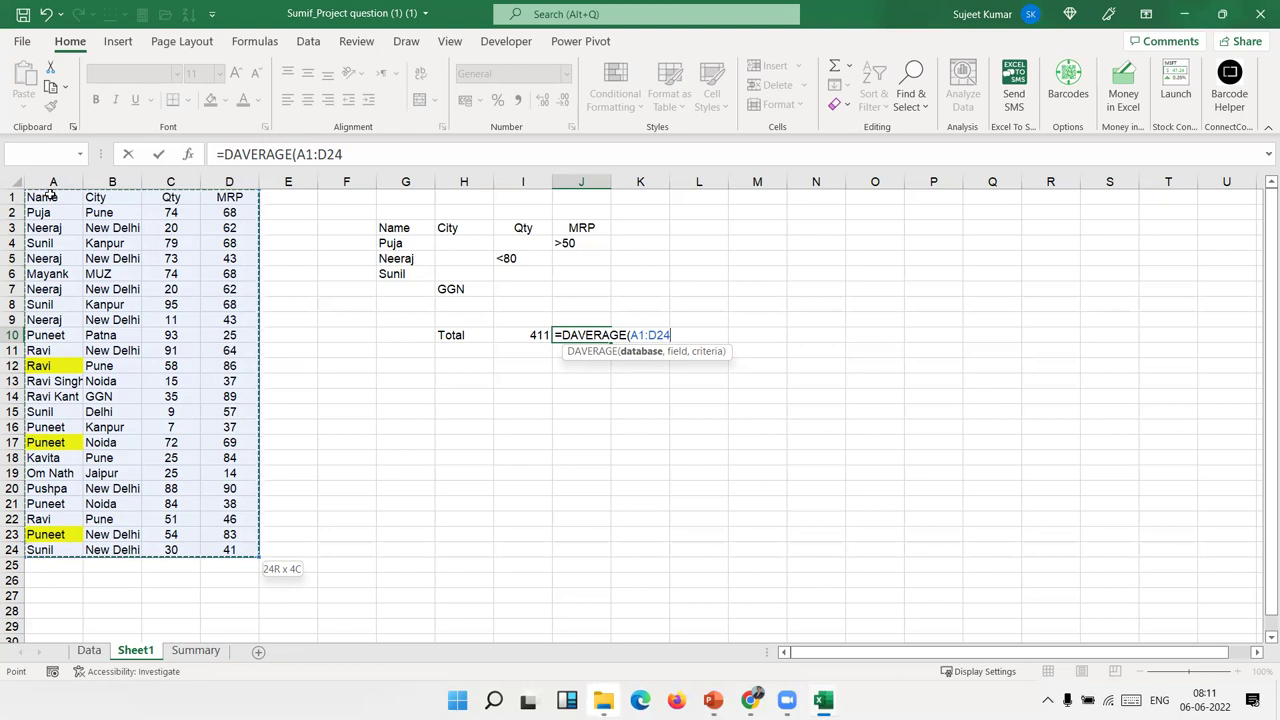
text(,)
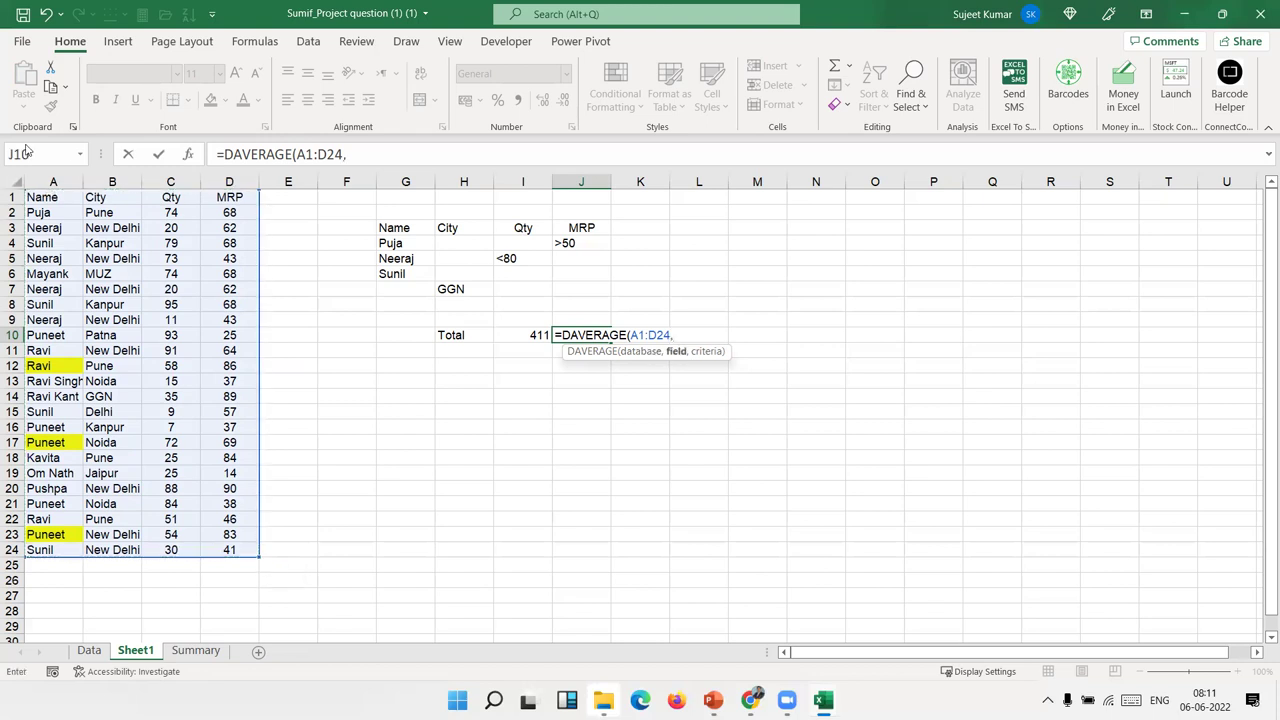
click(160, 199)
text(,)
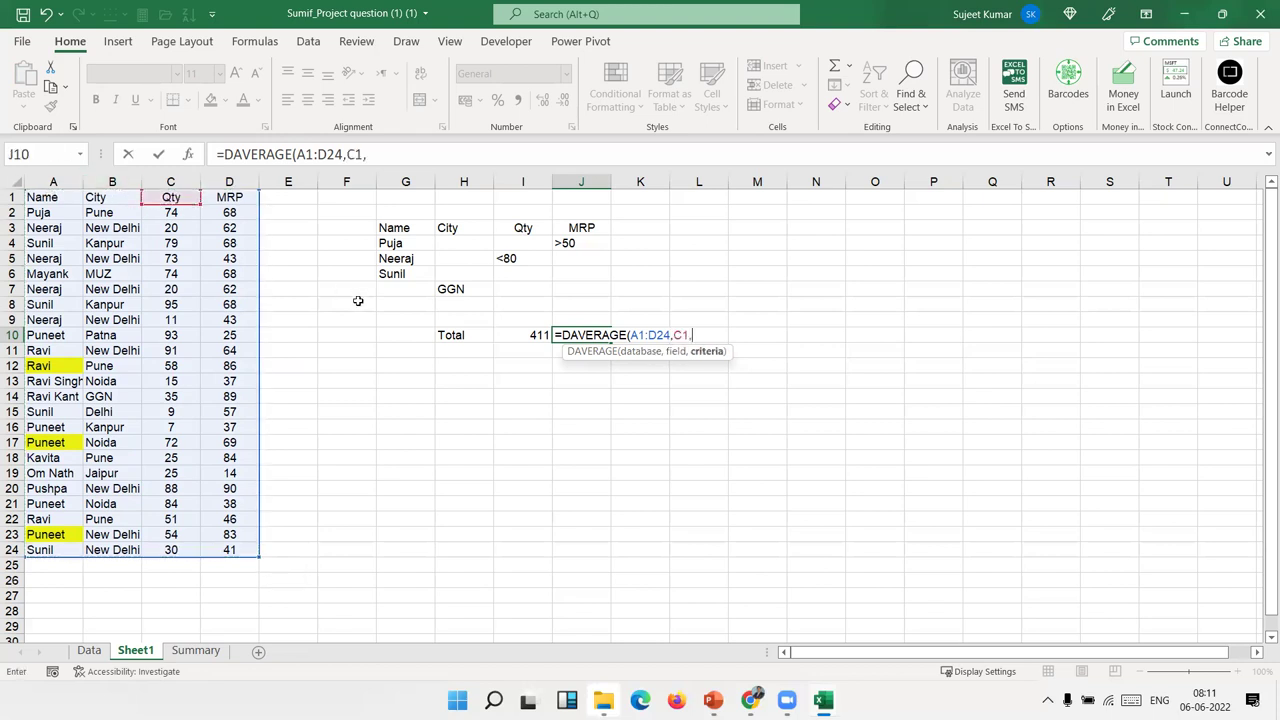
mouse_move(396, 233)
mouse_down()
mouse_move(547, 259)
mouse_move(563, 287)
mouse_up()
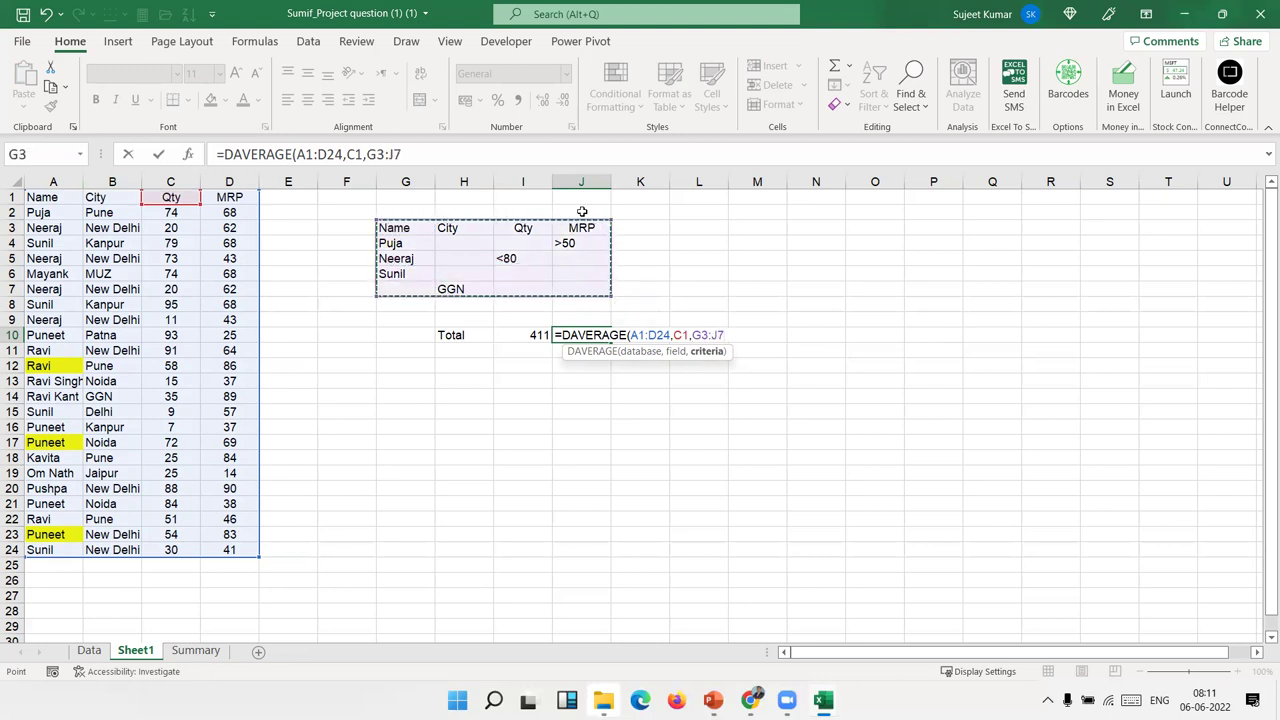
key(Return)
key(Up)
key(Right)
Step: Start =DCOUNT in K10 with database A1:D24, field C1 and the criteria table
text(=dou)
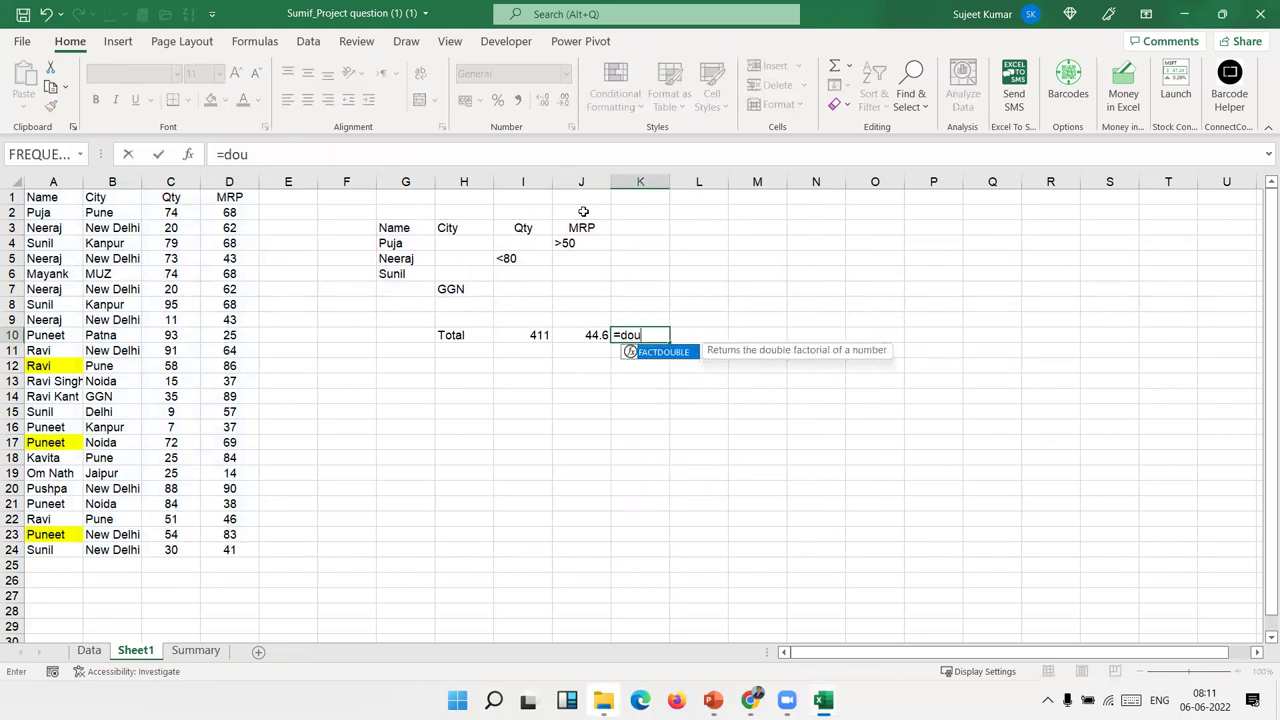
key(BackSpace)
key(BackSpace)
text(cou)
key(Tab)
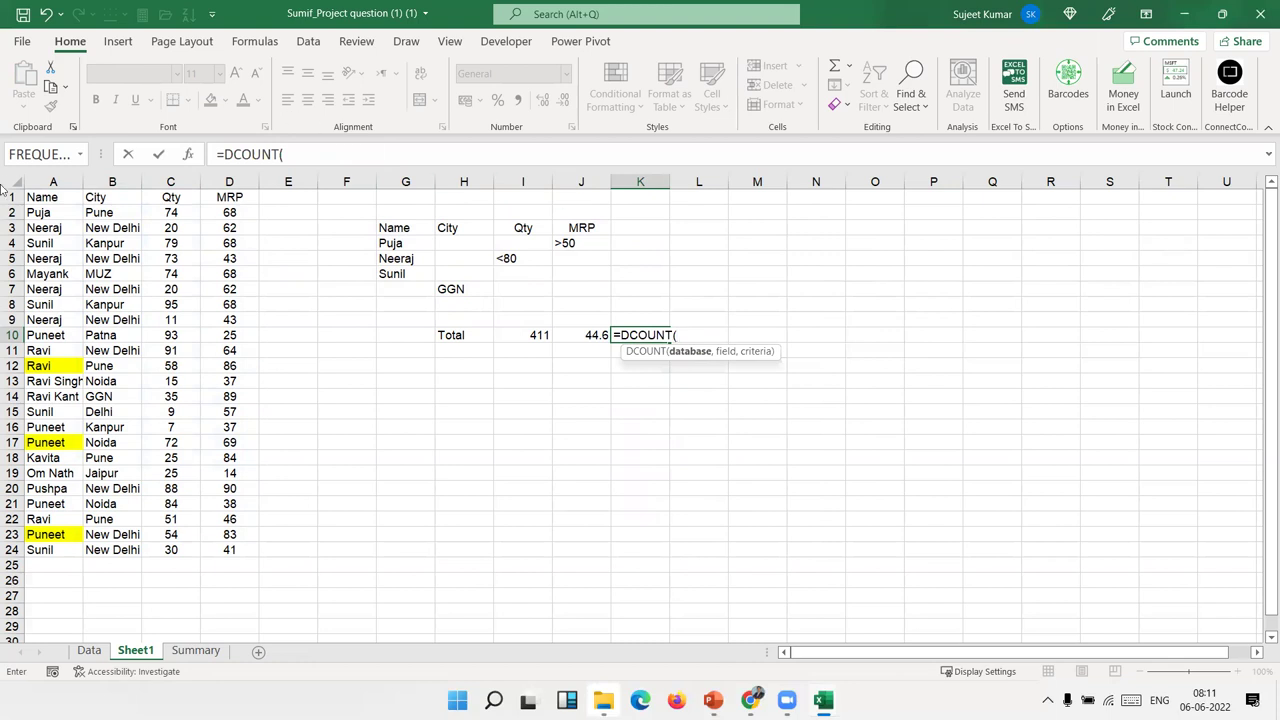
click(33, 197)
key(ctrl+shift+Right)
key(ctrl+shift+Down)
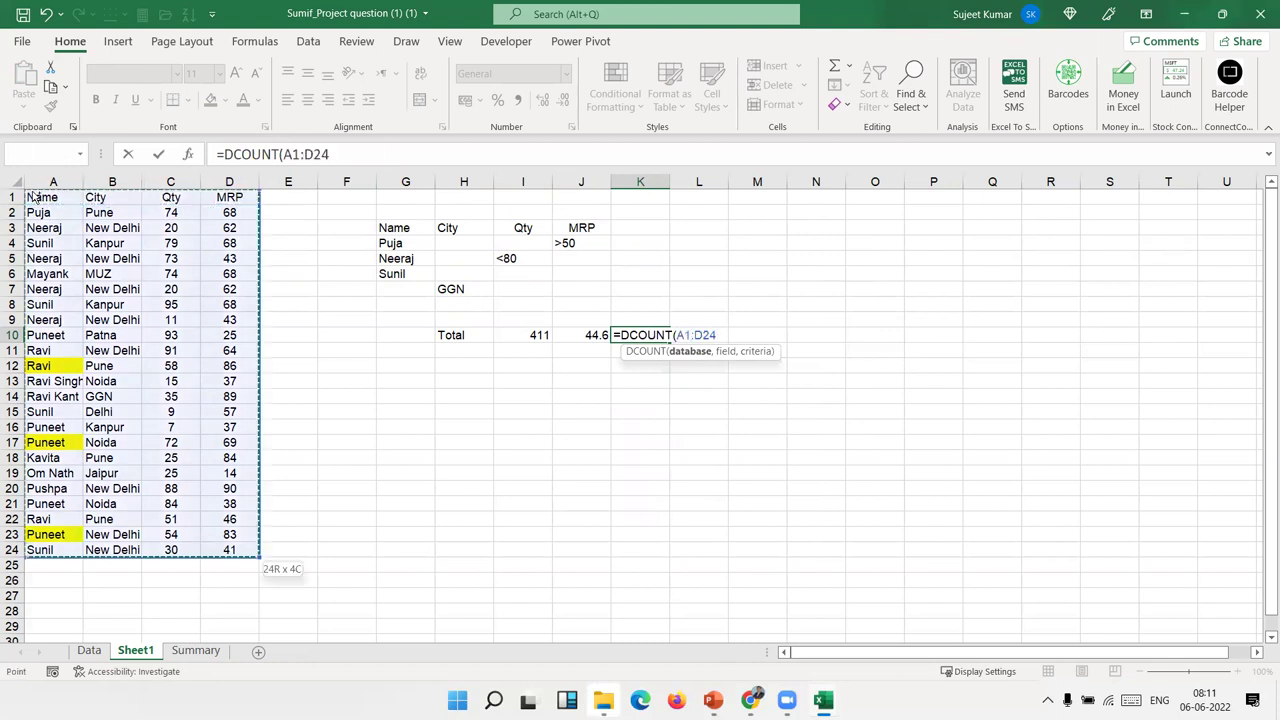
text(,)
click(177, 194)
text(,)
drag(372, 228, 515, 258)
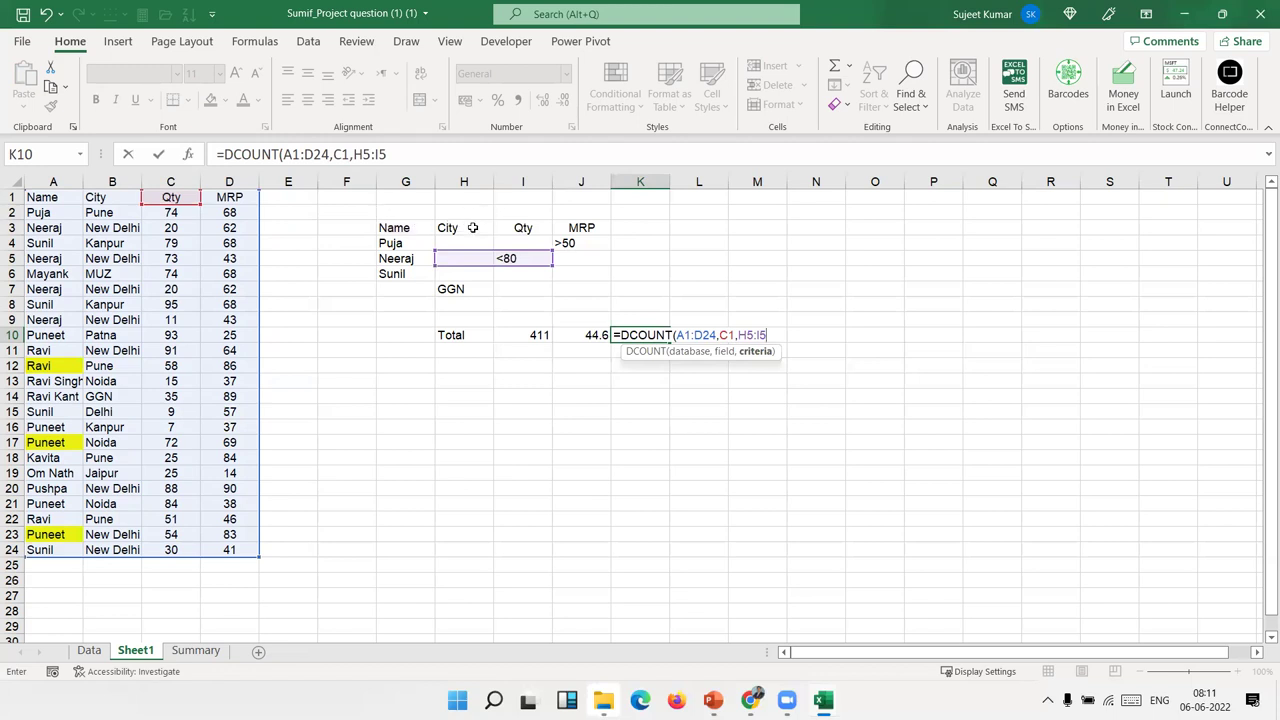
key(Escape)
drag(392, 228, 578, 272)
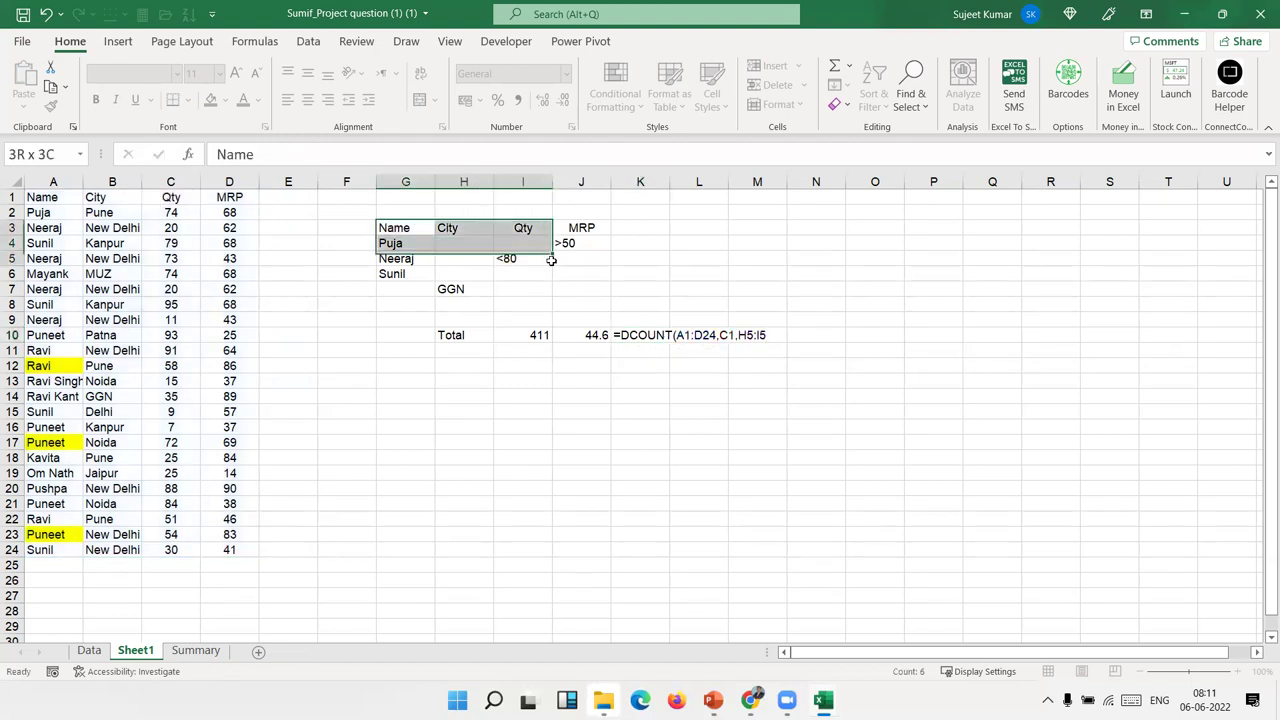
Step: Correct K10's criteria reference to G3:J7 so DCOUNT returns 10
double_click(641, 335)
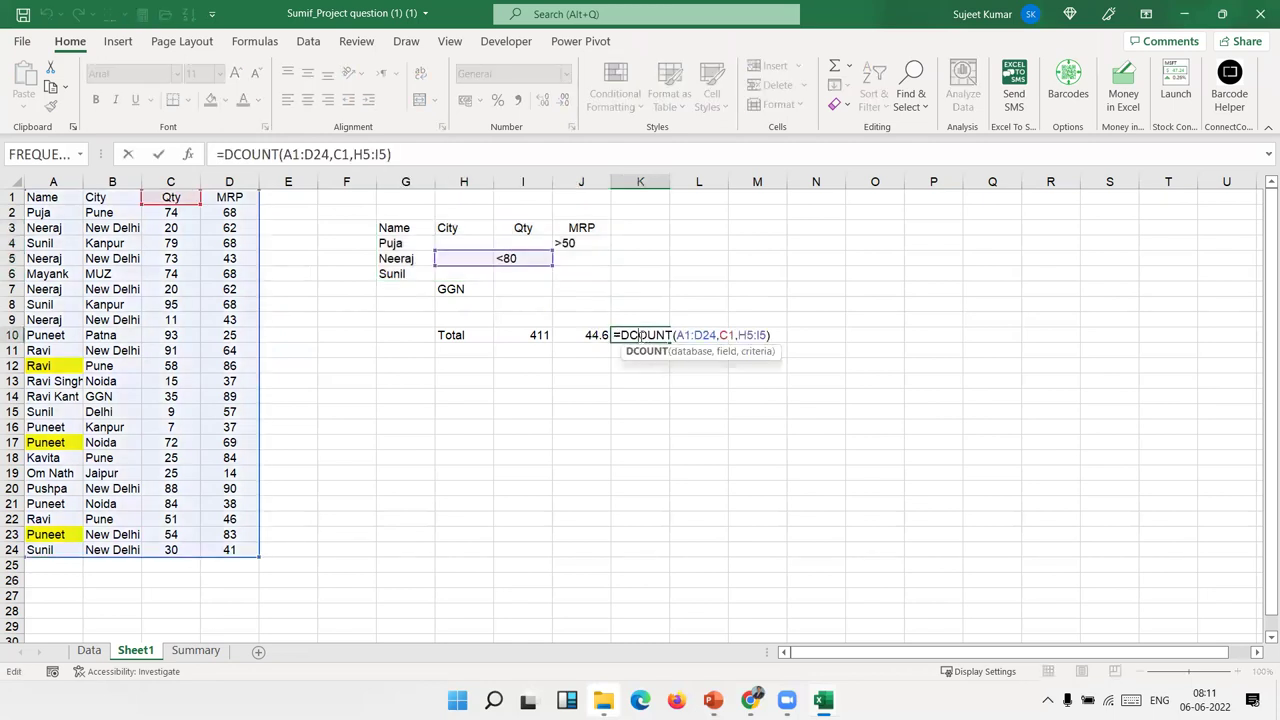
click(747, 335)
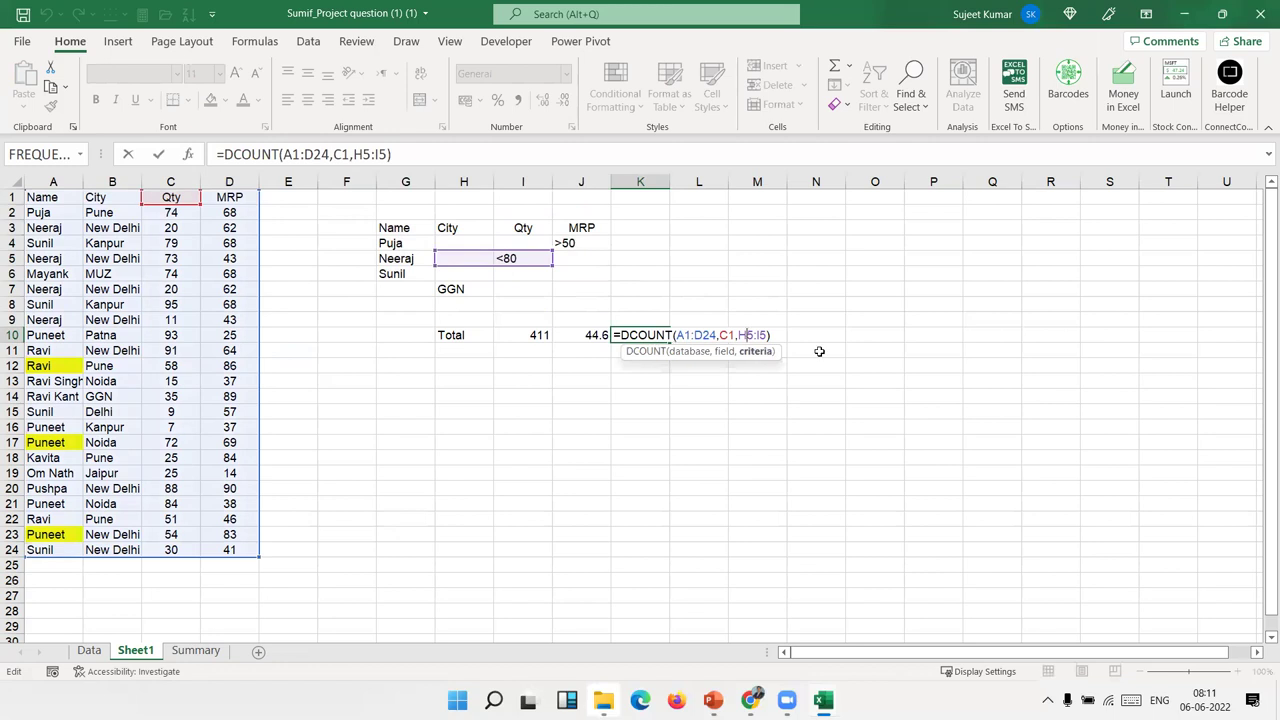
key(BackSpace)
key(Delete)
key(Delete)
key(Delete)
key(Delete)
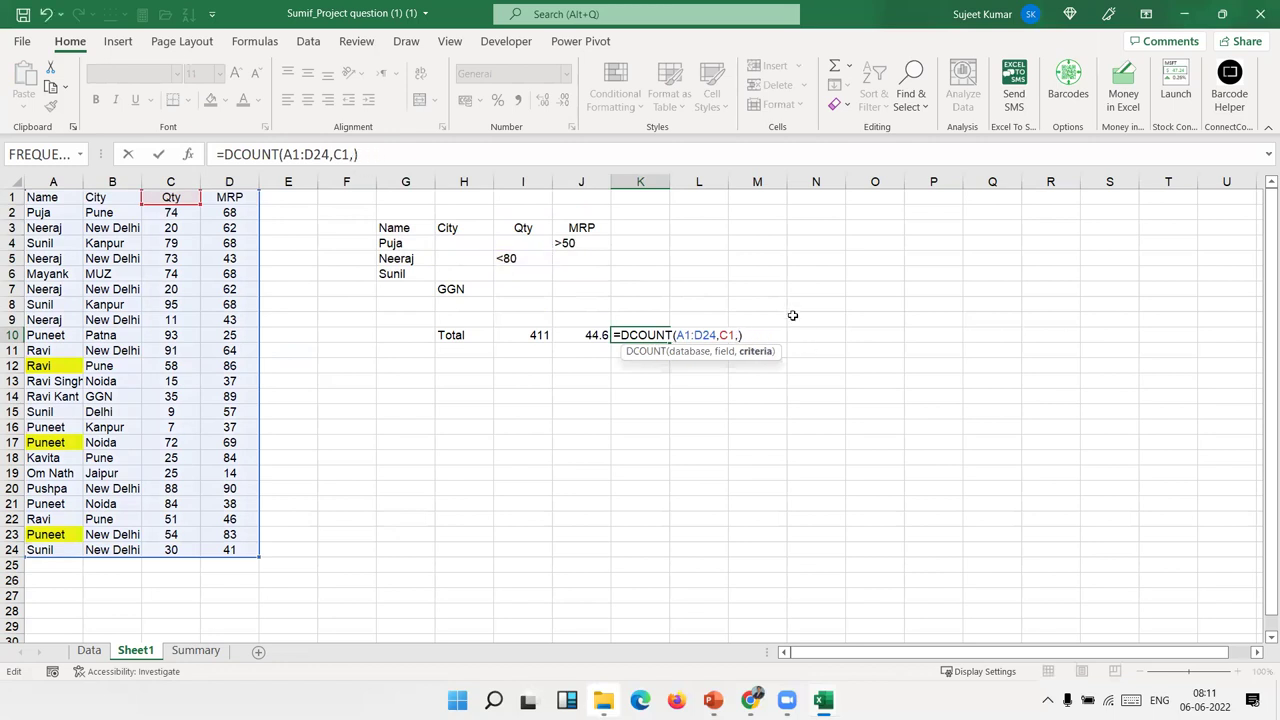
drag(399, 229, 592, 289)
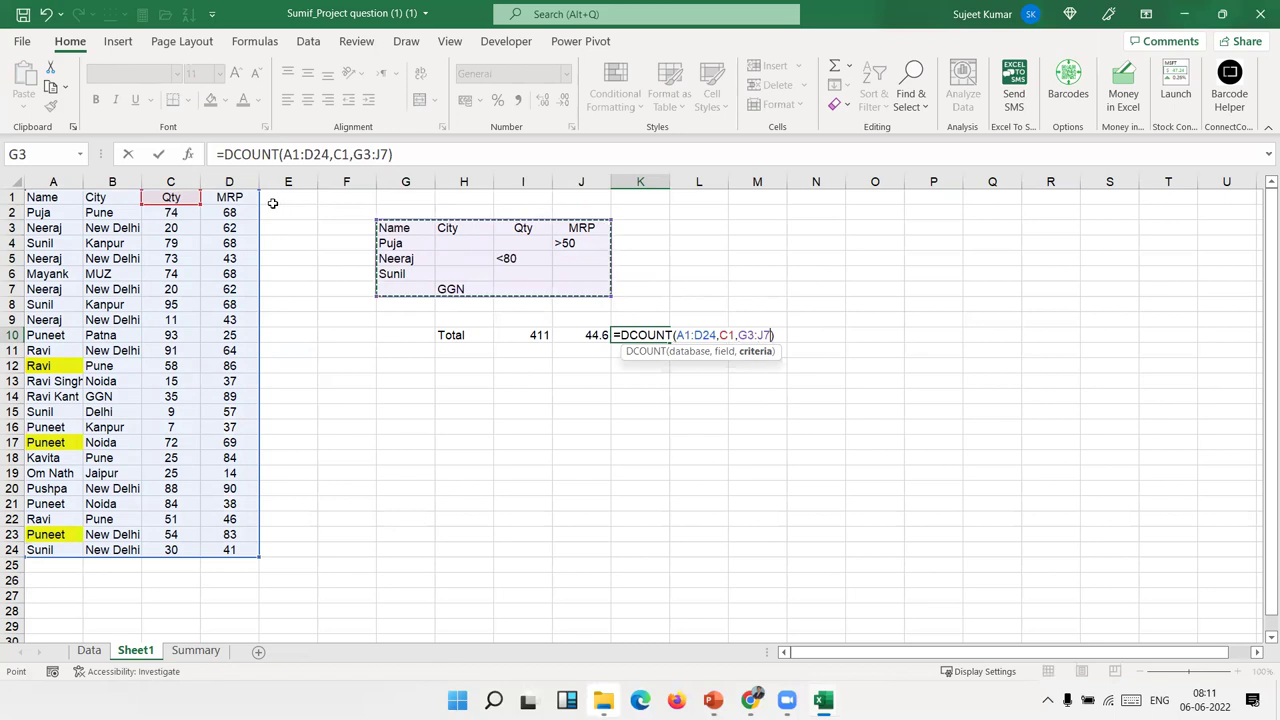
key(Return)
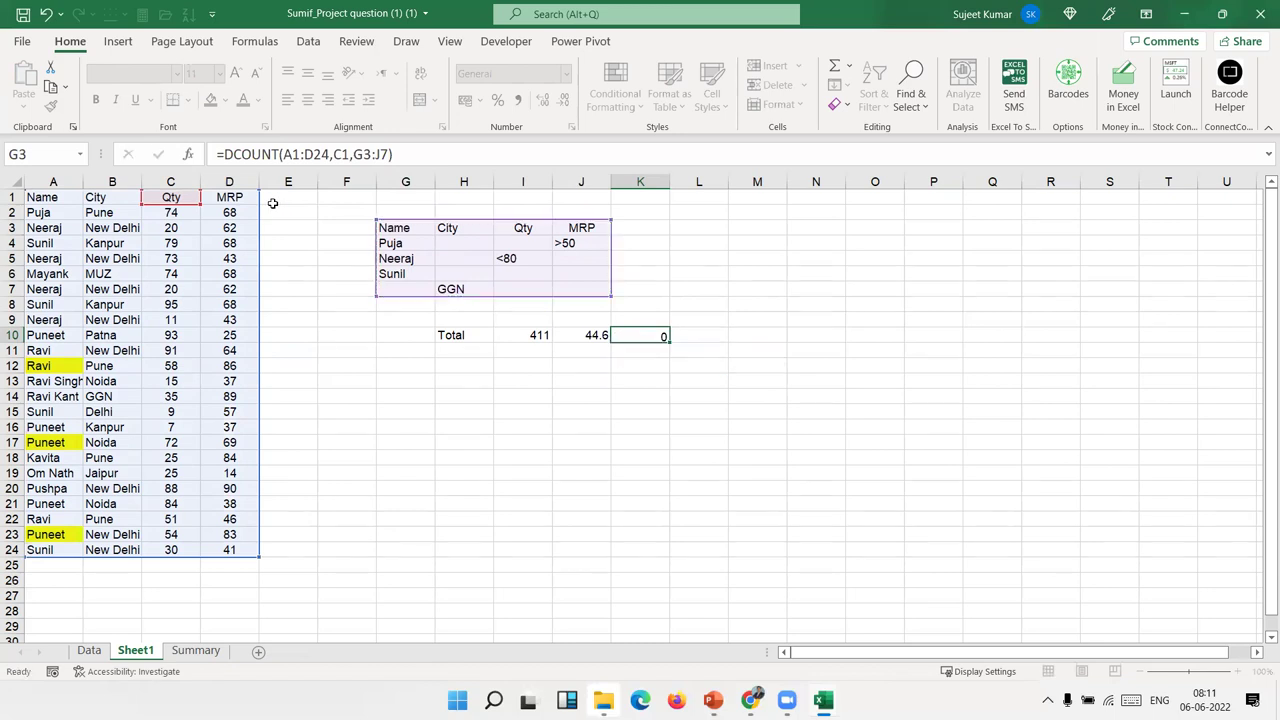
key(Up)
key(Right)
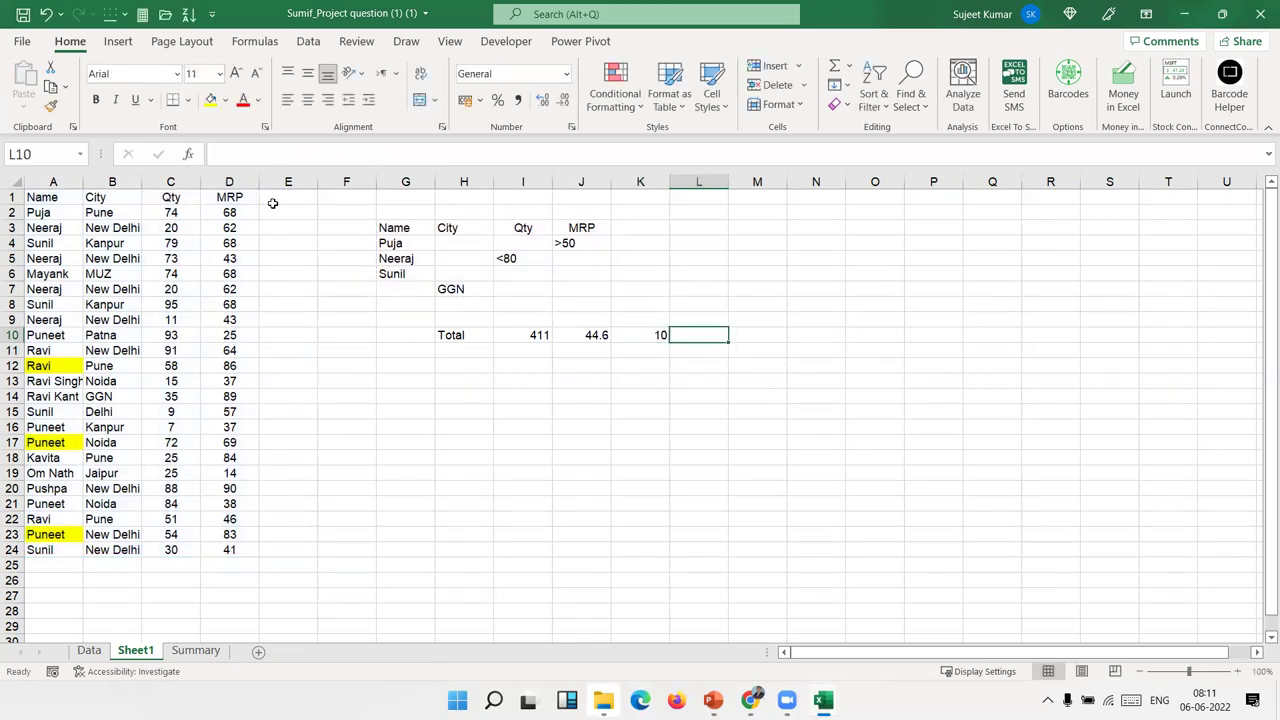
Step: Enter =DCOUNTA(A1:D24,A1,G3:J7) in L10 to count matching names, giving 10
text(=dcou)
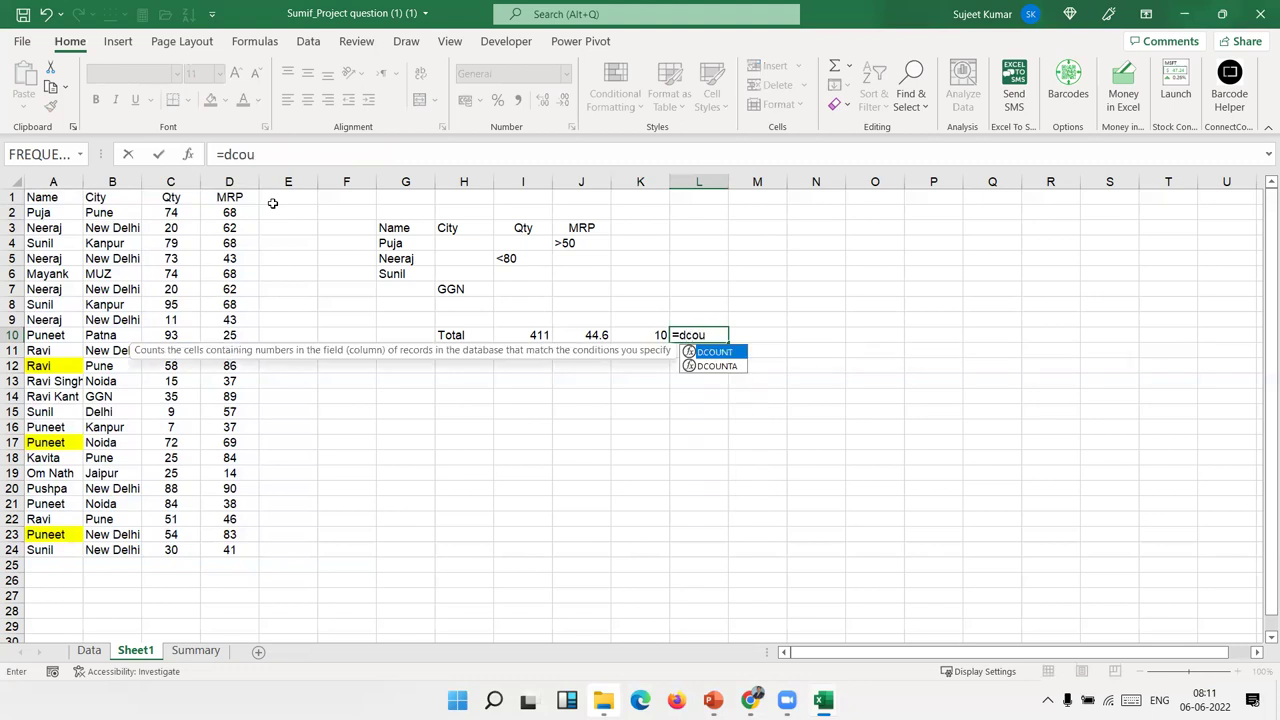
key(Down)
key(Tab)
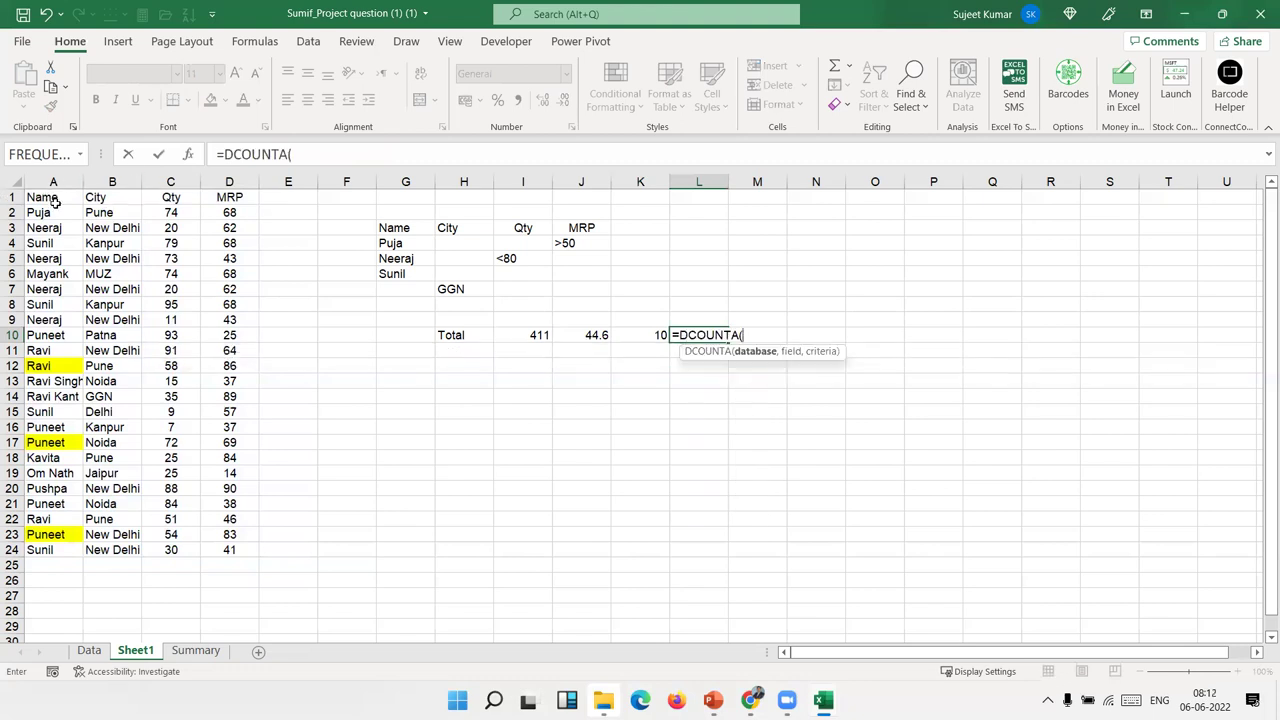
drag(56, 202, 221, 557)
text(,)
click(40, 197)
text(,)
click(390, 229)
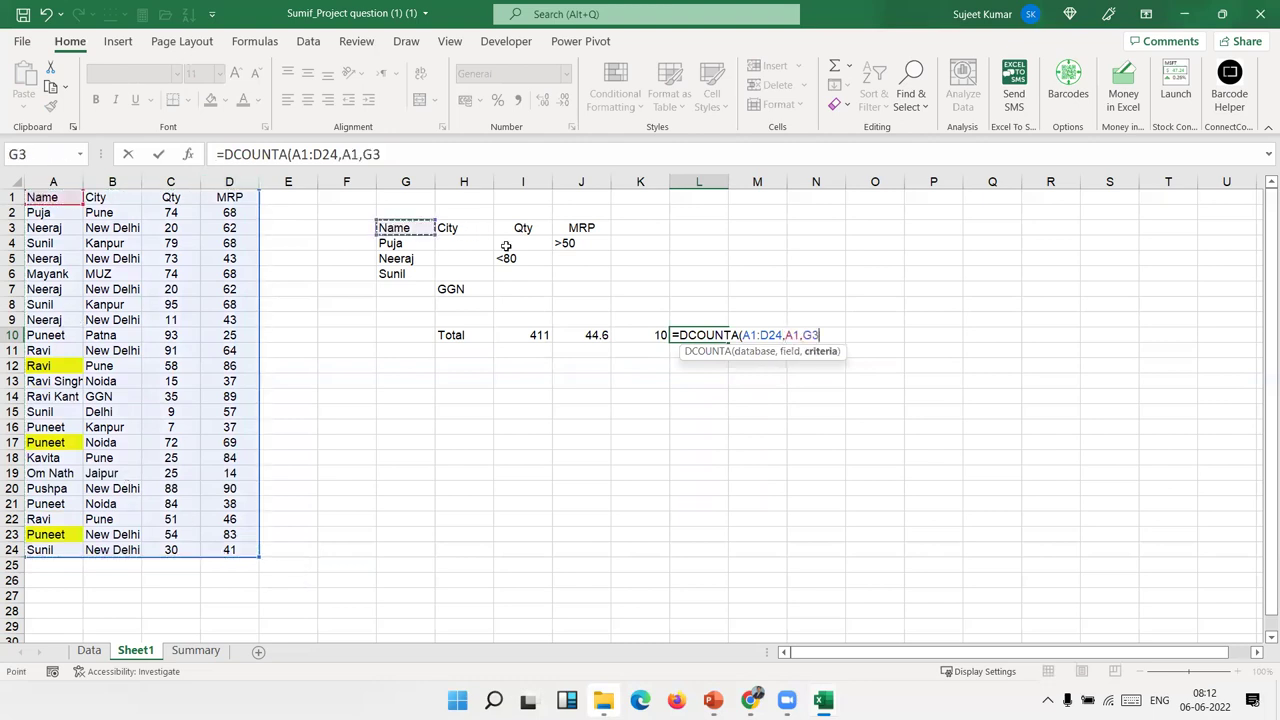
drag(506, 246, 567, 272)
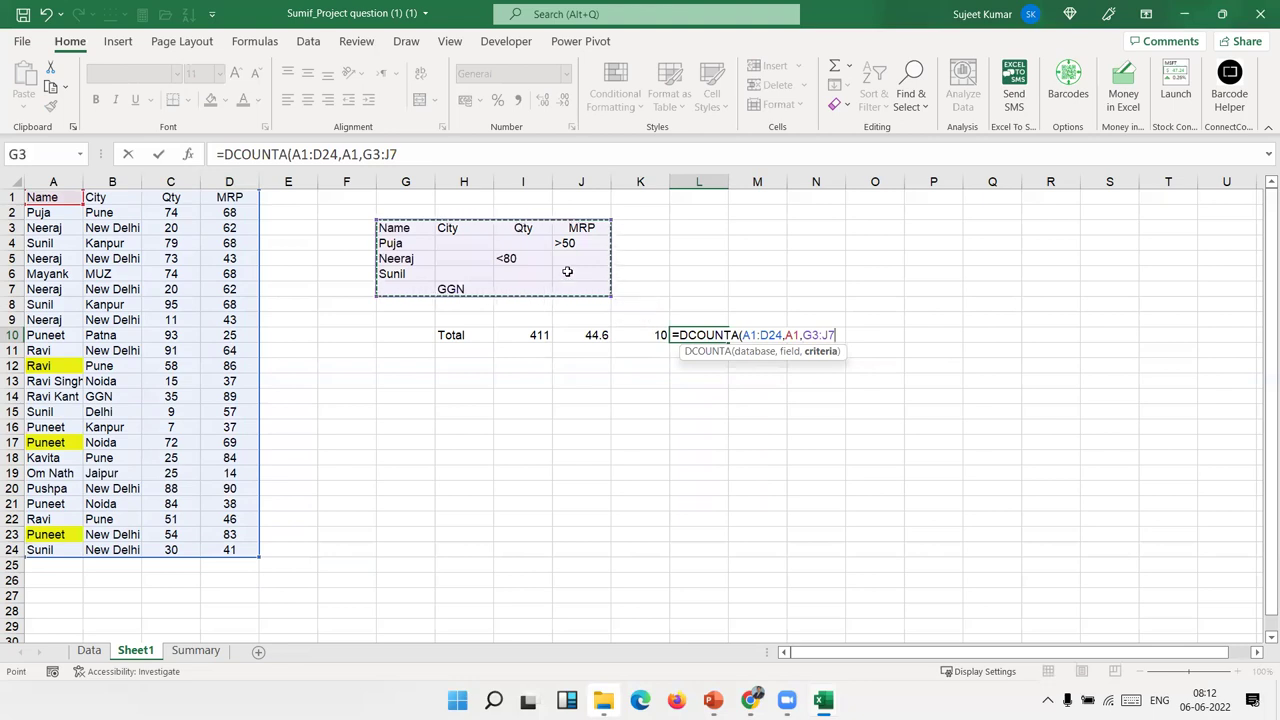
key(Return)
Step: Review the Total row formulas from I10 across to L10
key(Up)
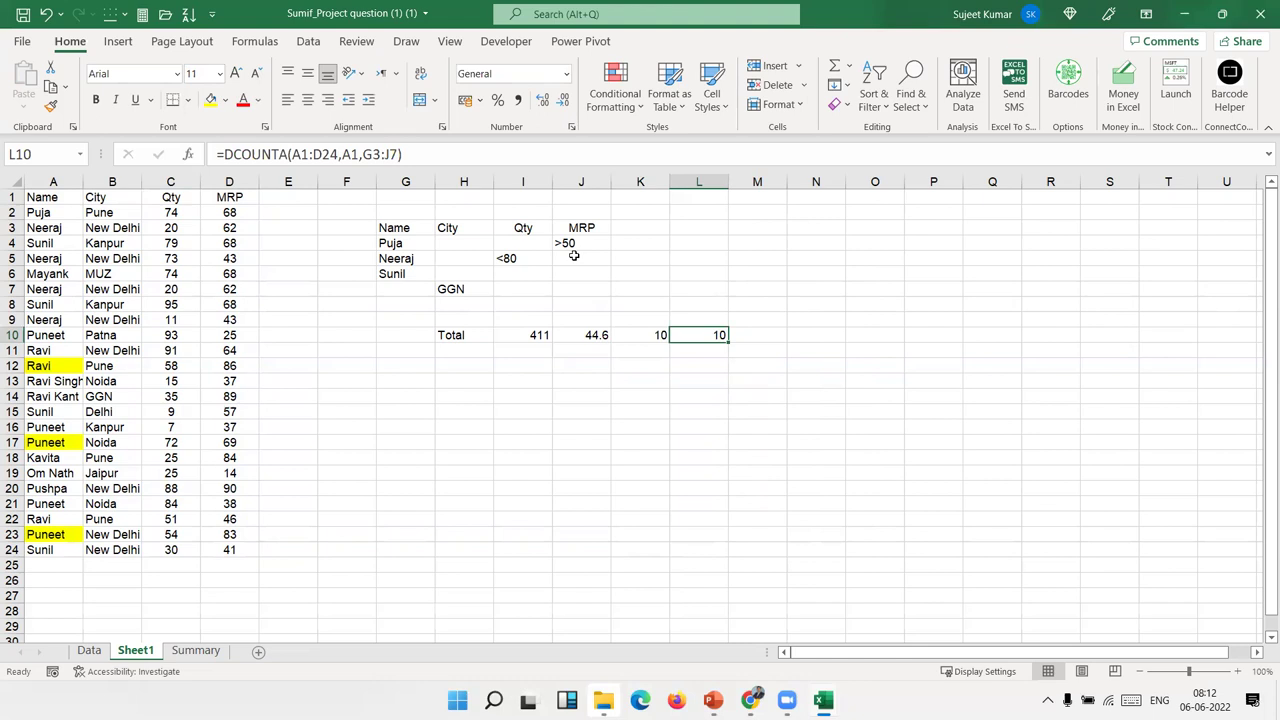
click(538, 367)
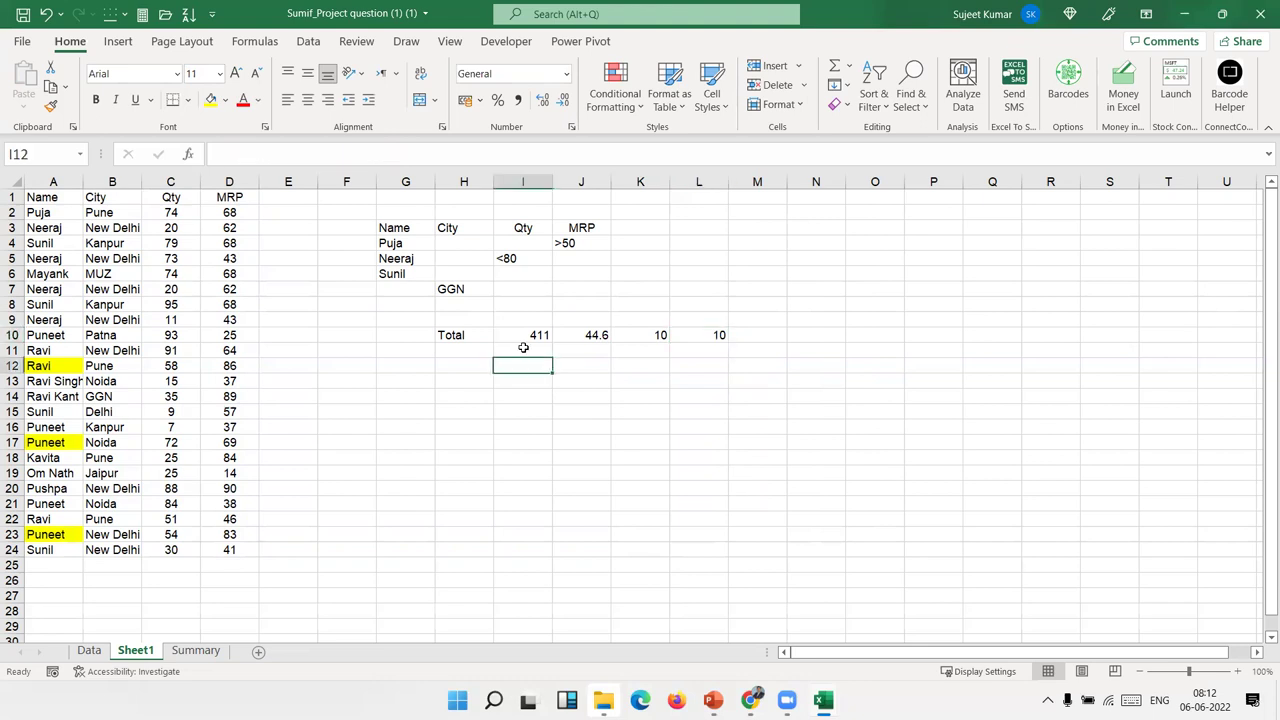
click(526, 337)
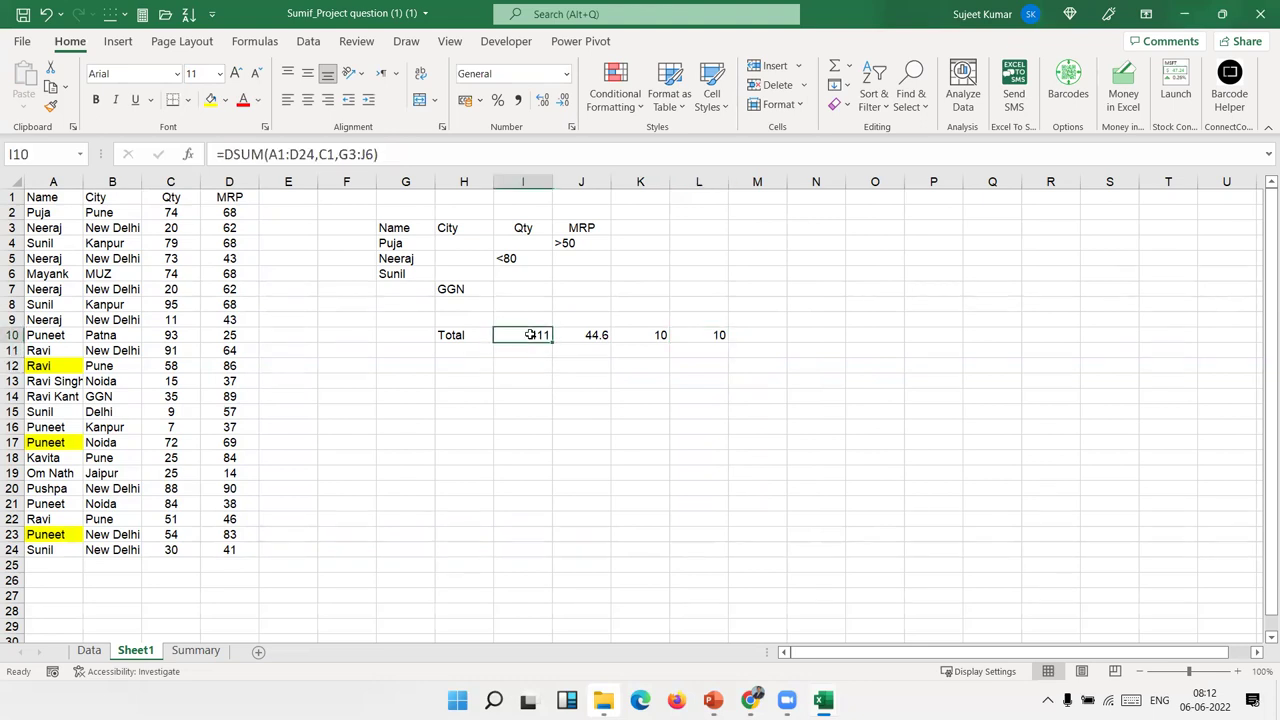
key(Right)
key(Right)
key(Right)
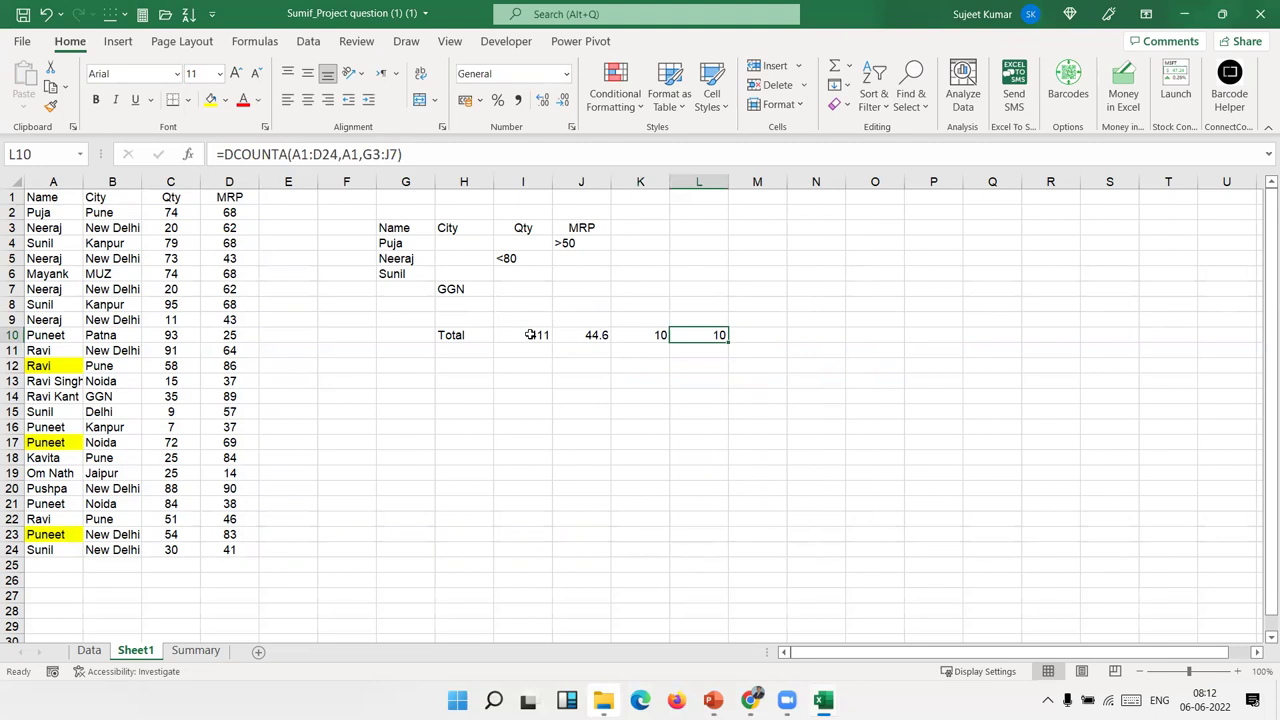
click(471, 396)
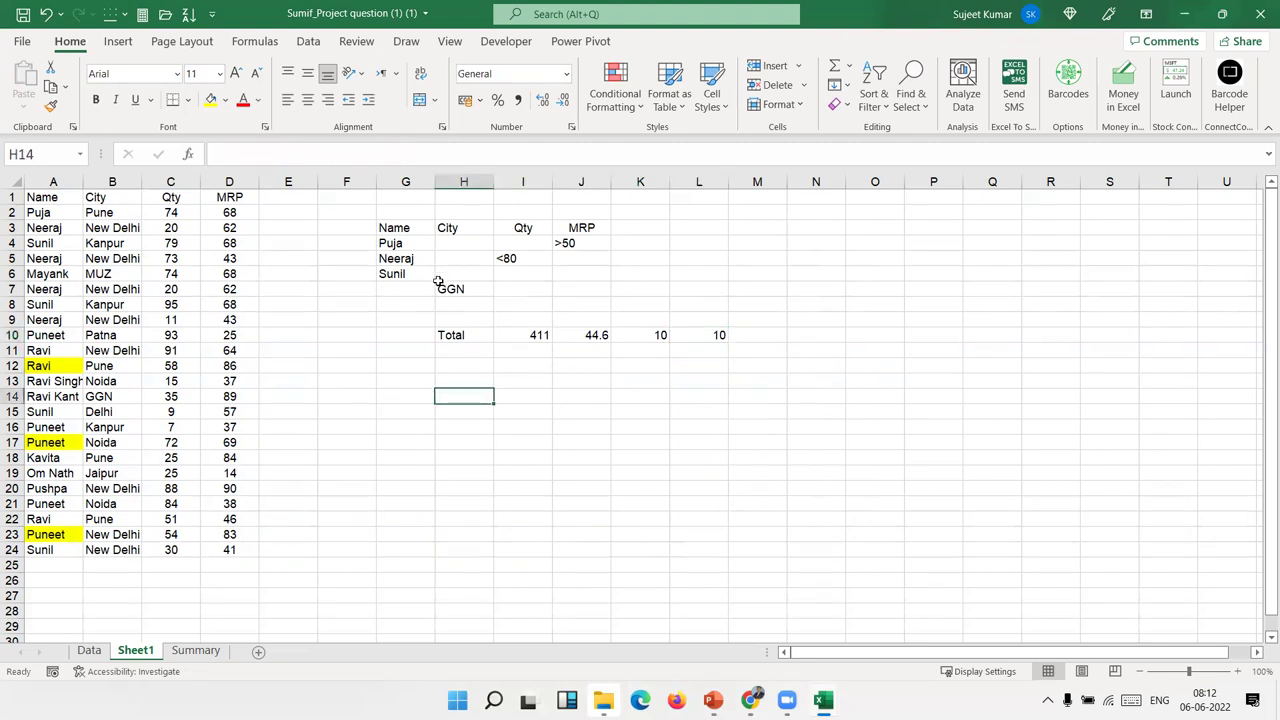
click(188, 154)
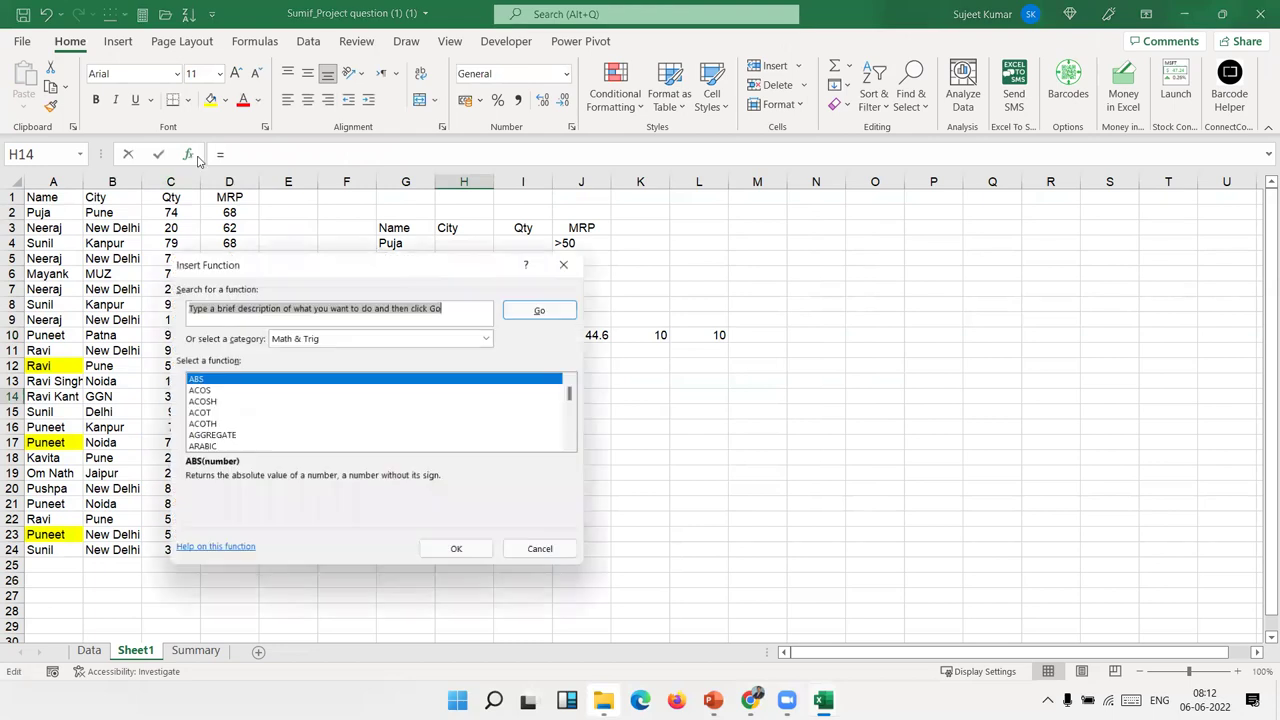
click(290, 338)
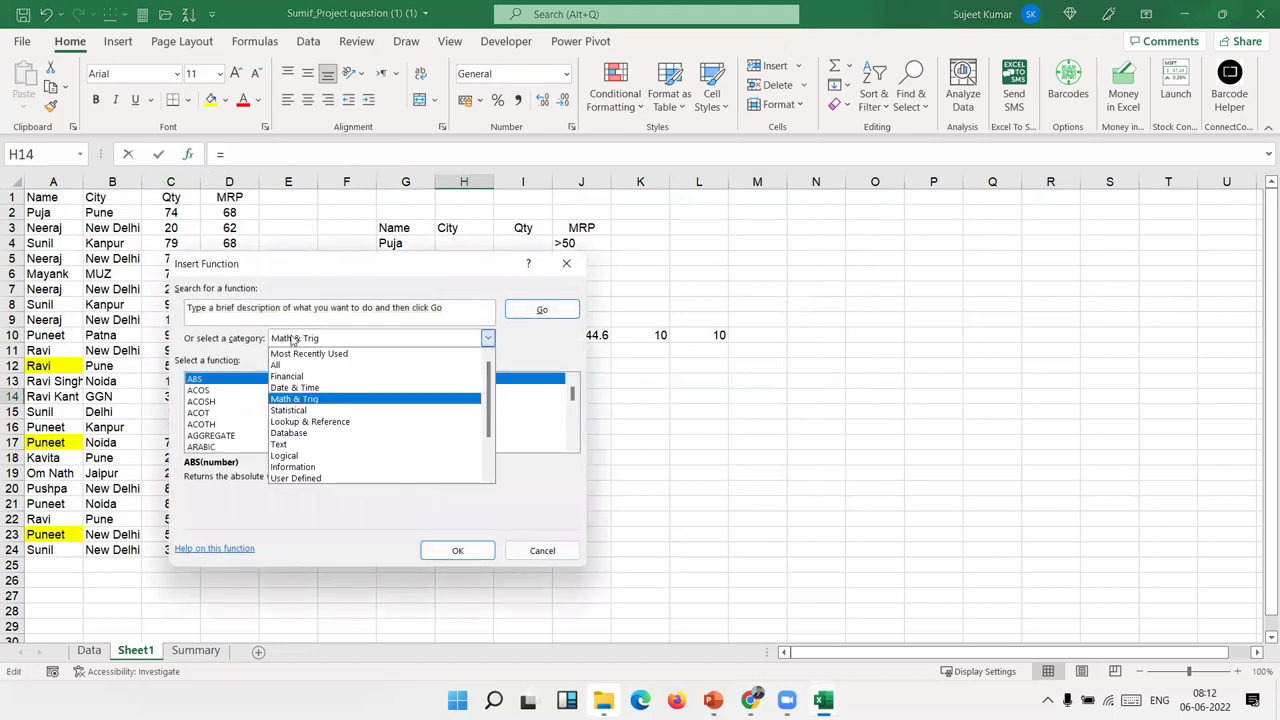
click(306, 435)
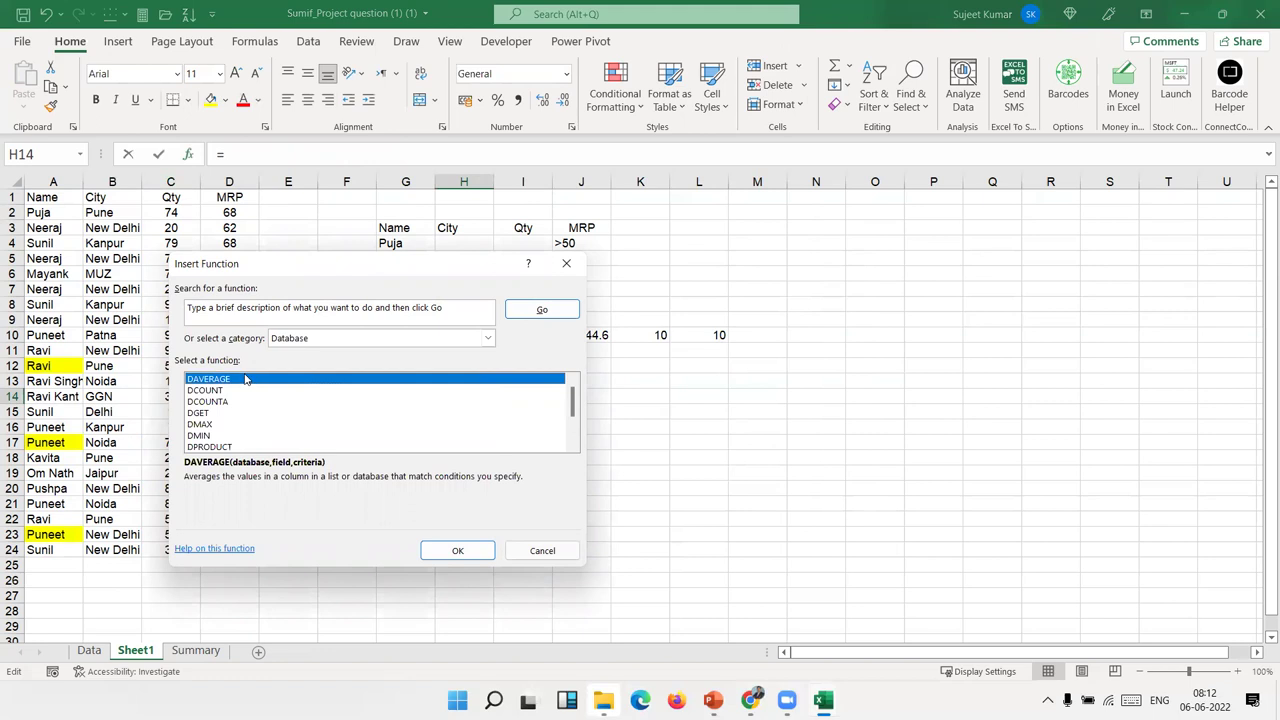
click(227, 391)
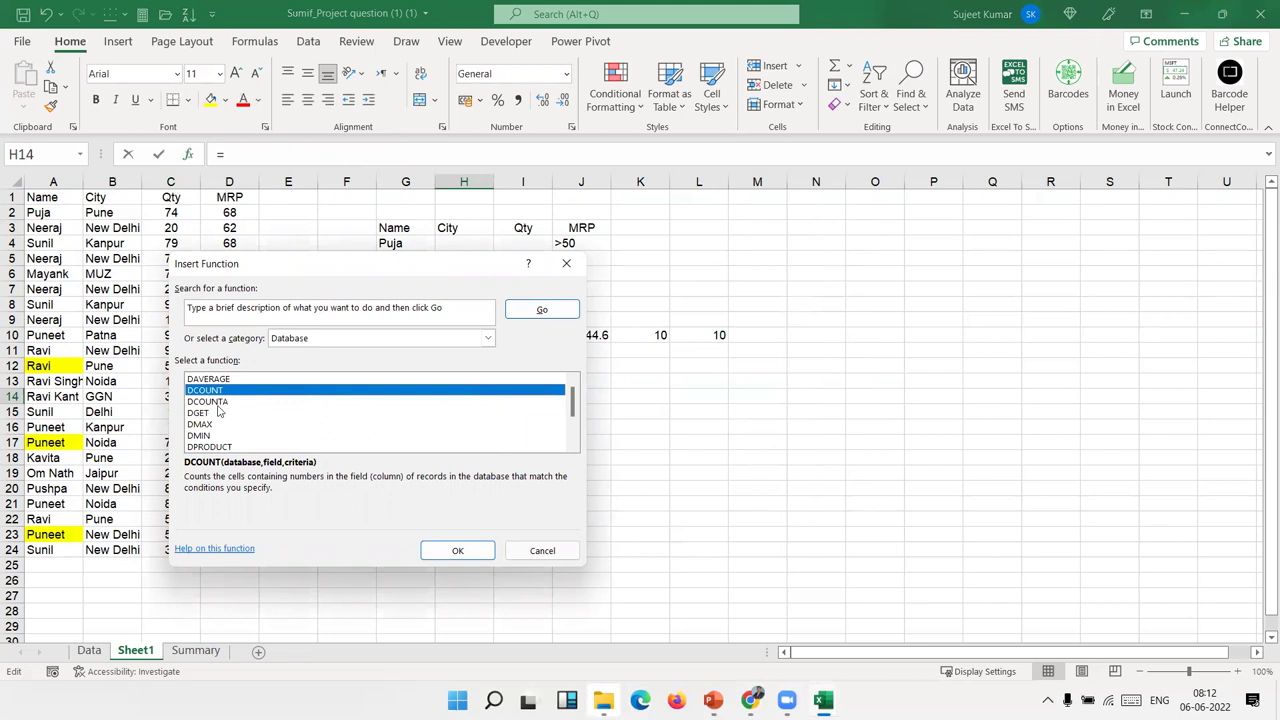
click(218, 403)
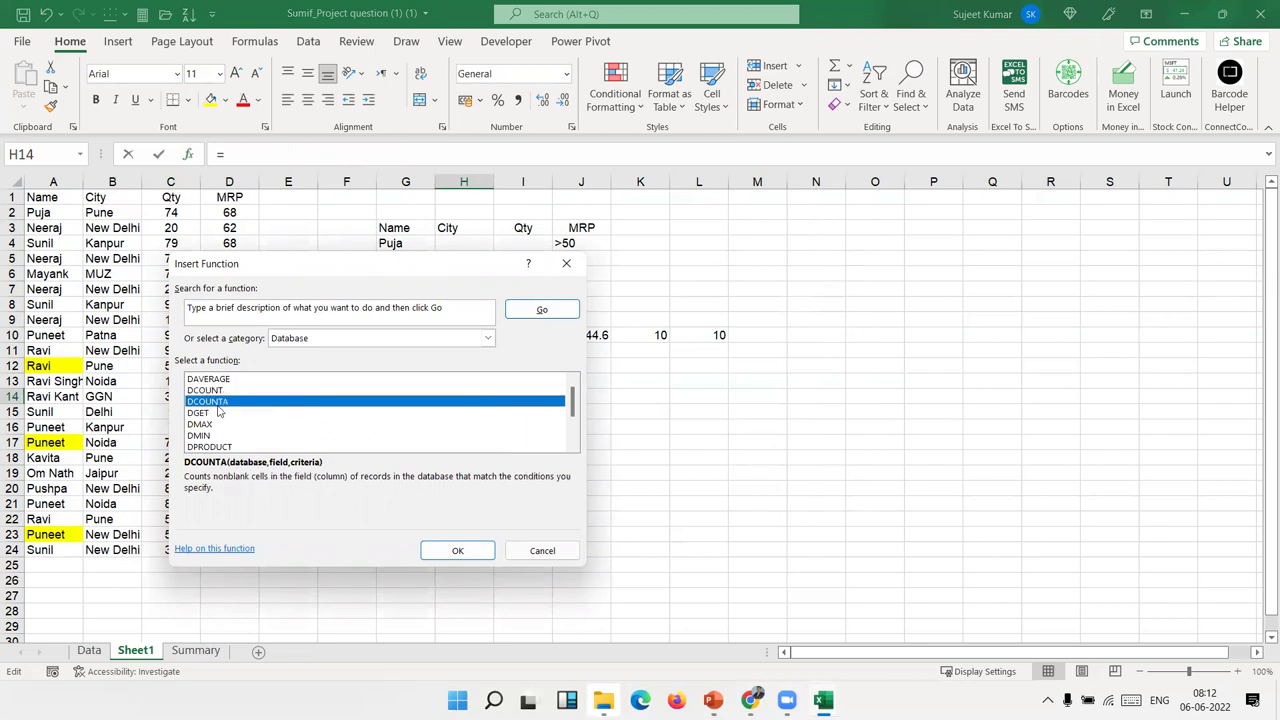
click(218, 413)
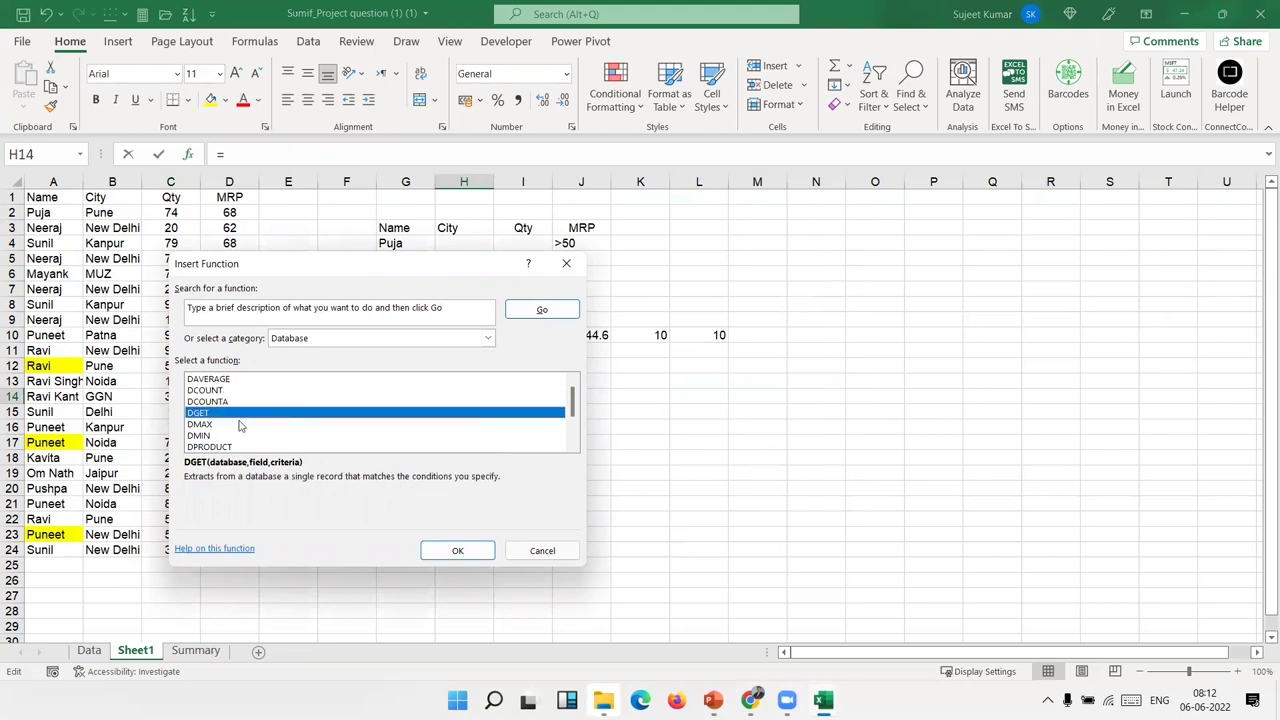
key(Escape)
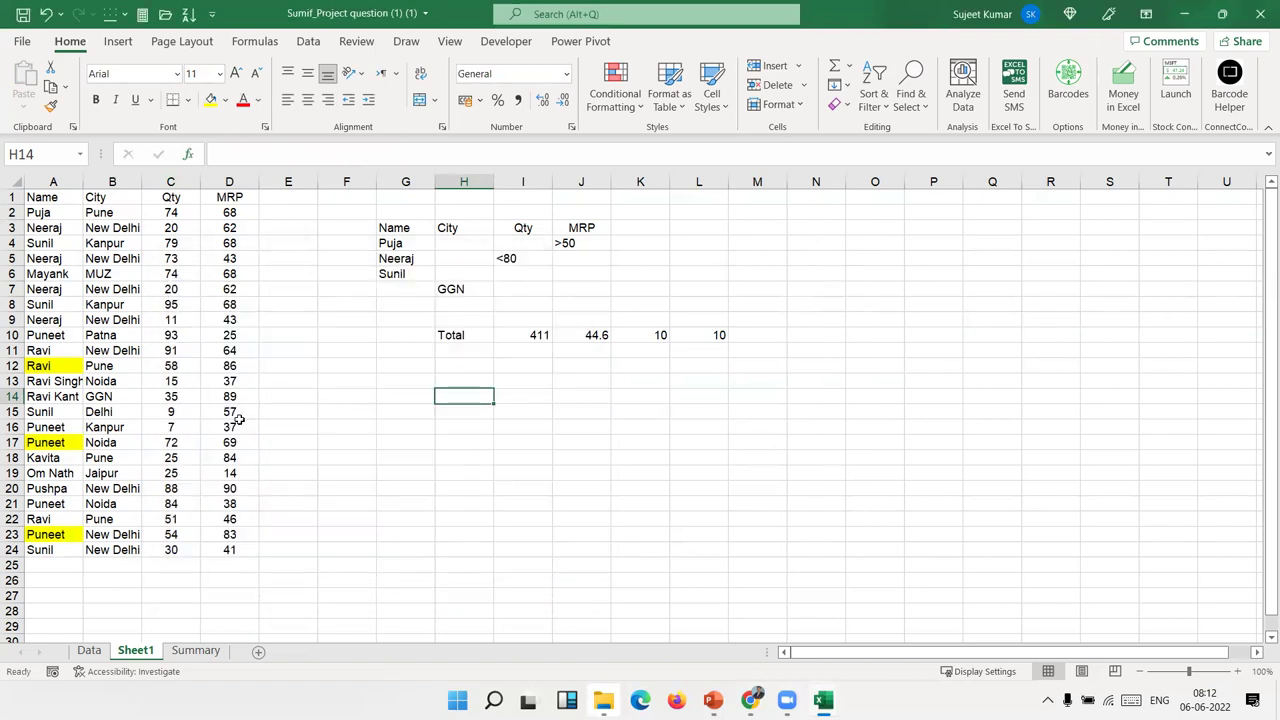
Step: Enter Puja in G13 and change the name in A15 to Puja
click(396, 381)
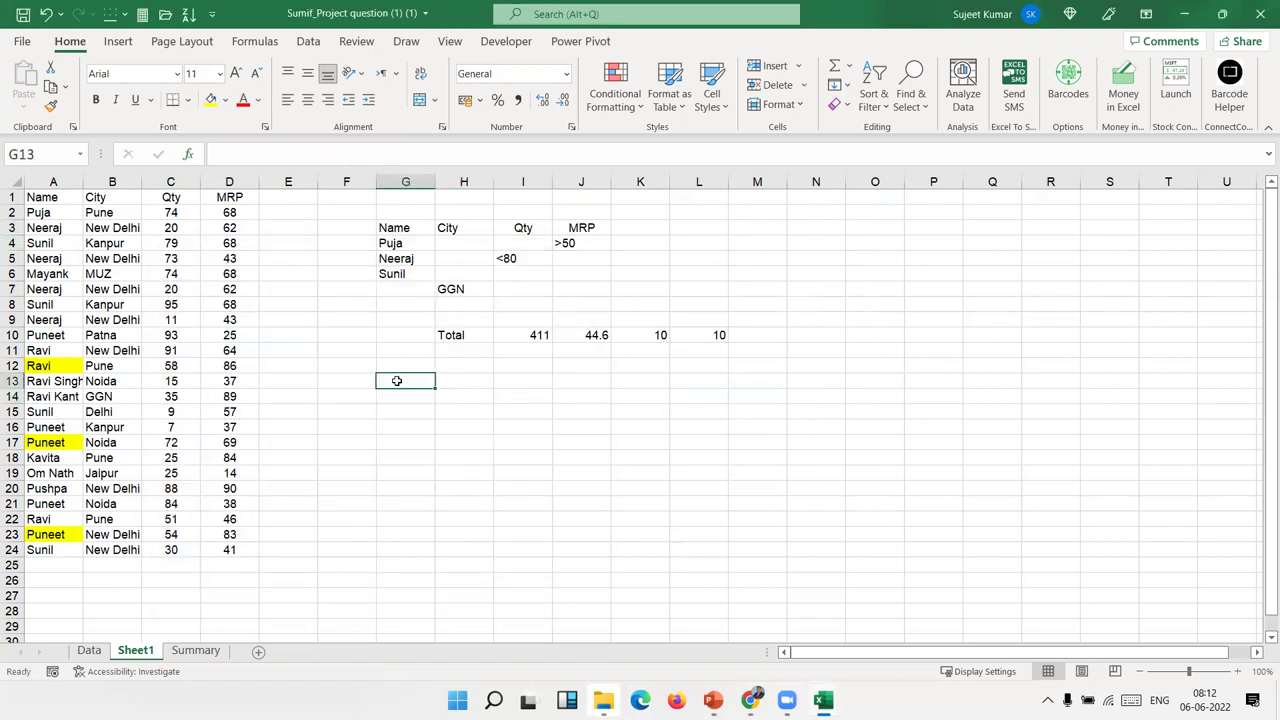
text(Puja)
click(368, 431)
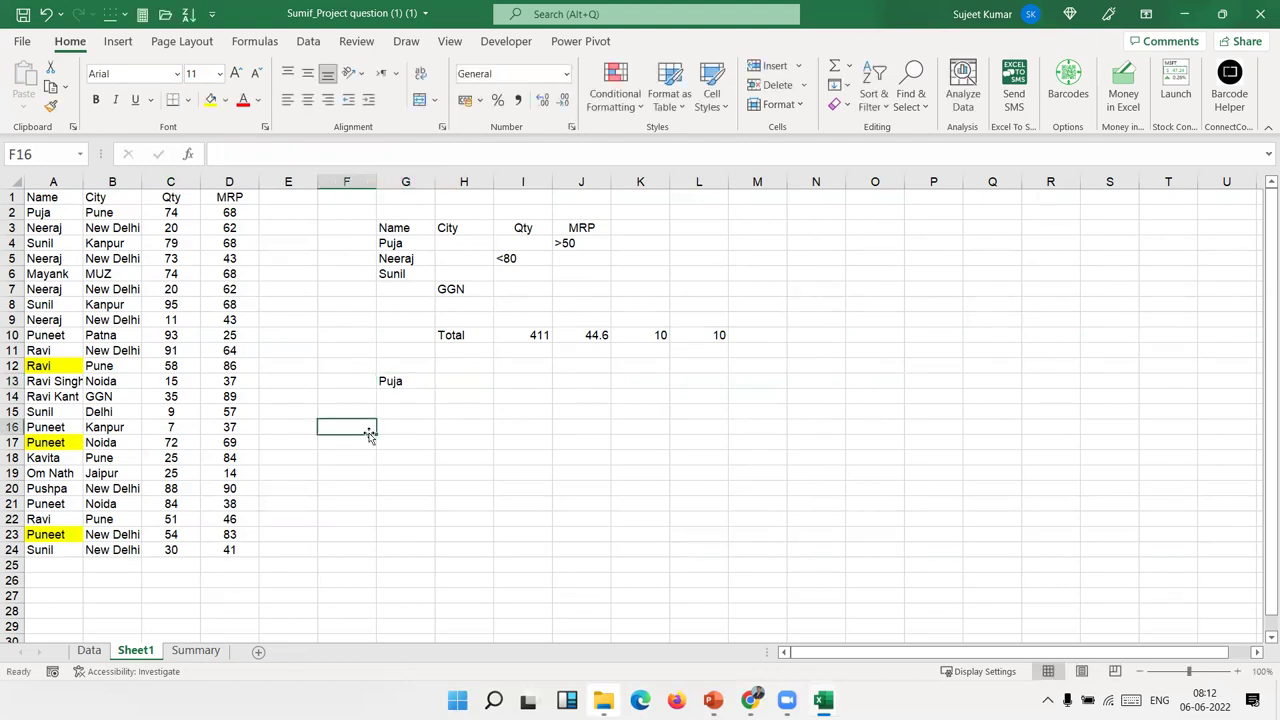
click(38, 413)
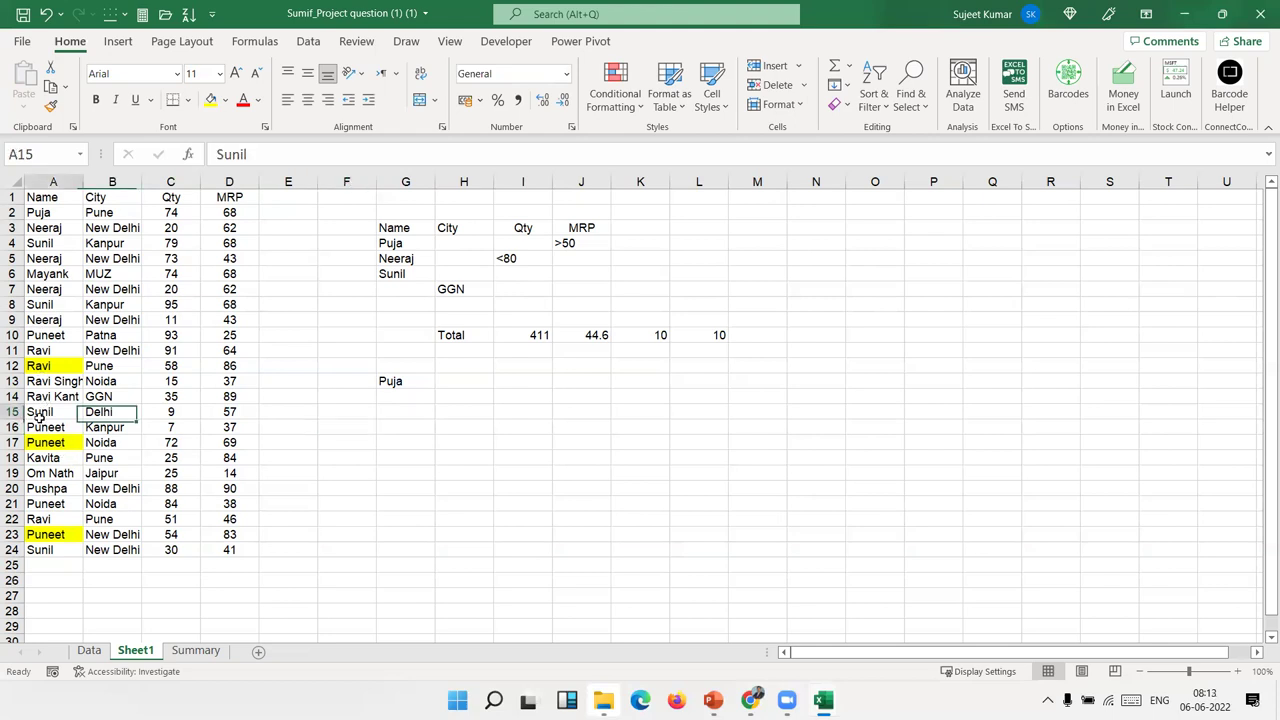
text(Puja)
click(169, 418)
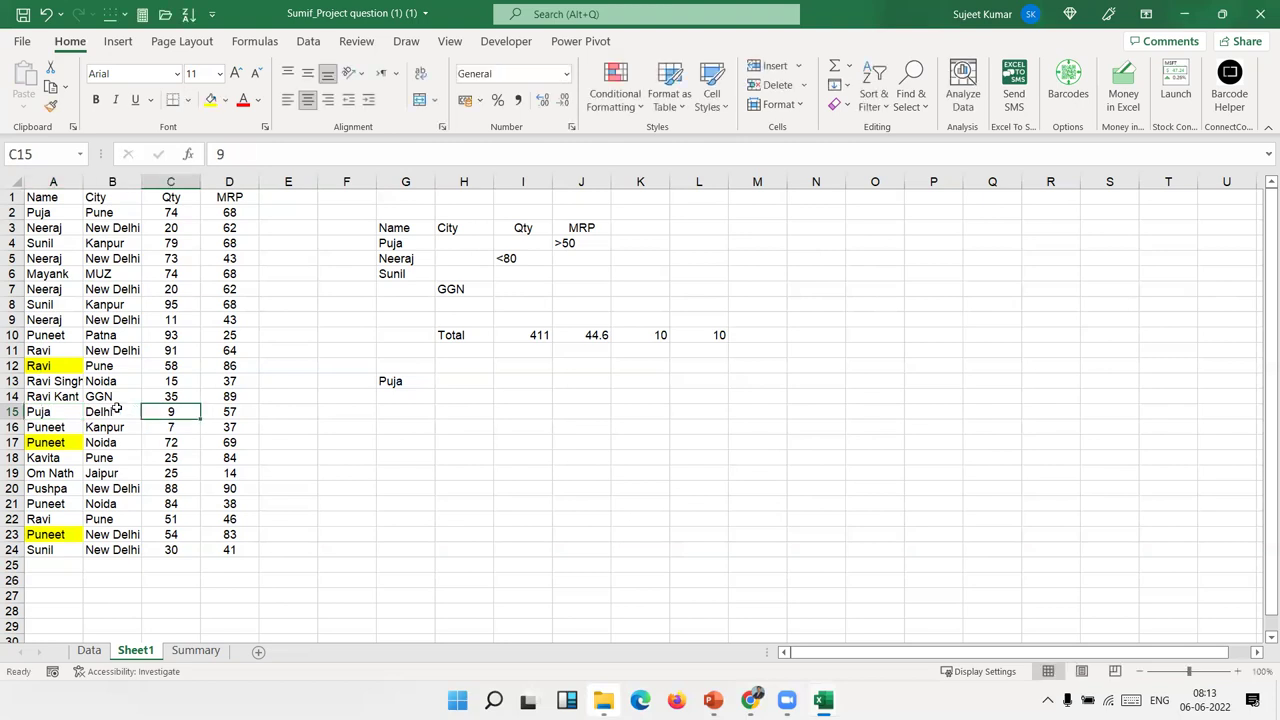
Step: Copy the city Delhi from B15 into H13
click(117, 408)
key(ctrl+c)
click(463, 381)
key(ctrl+v)
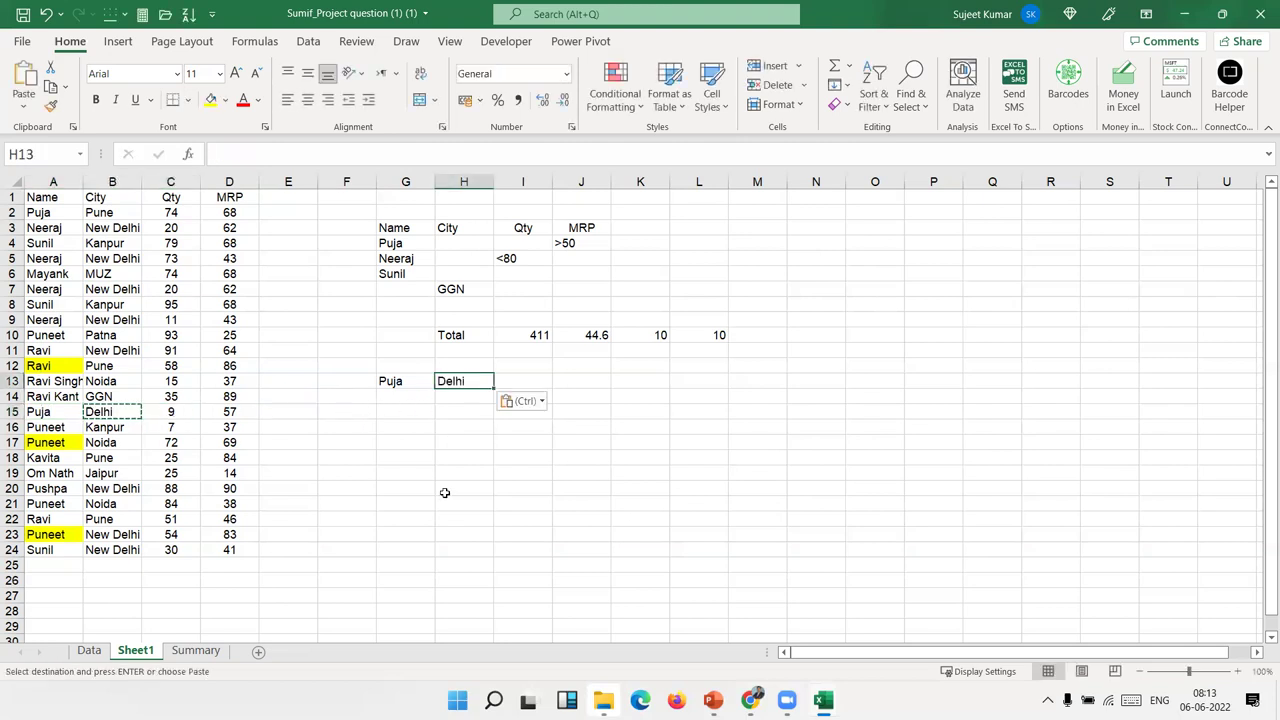
Step: Add a Qty heading in I12
click(527, 363)
text(Qty)
key(F2)
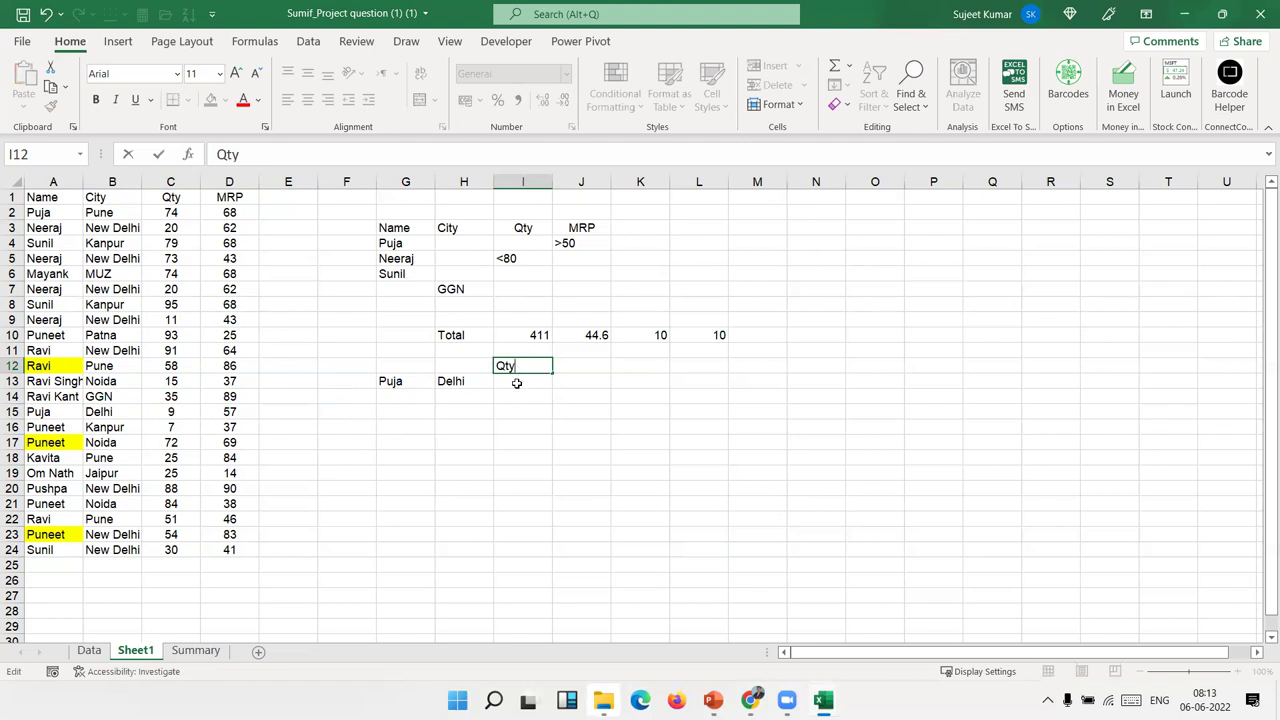
key(Return)
click(467, 384)
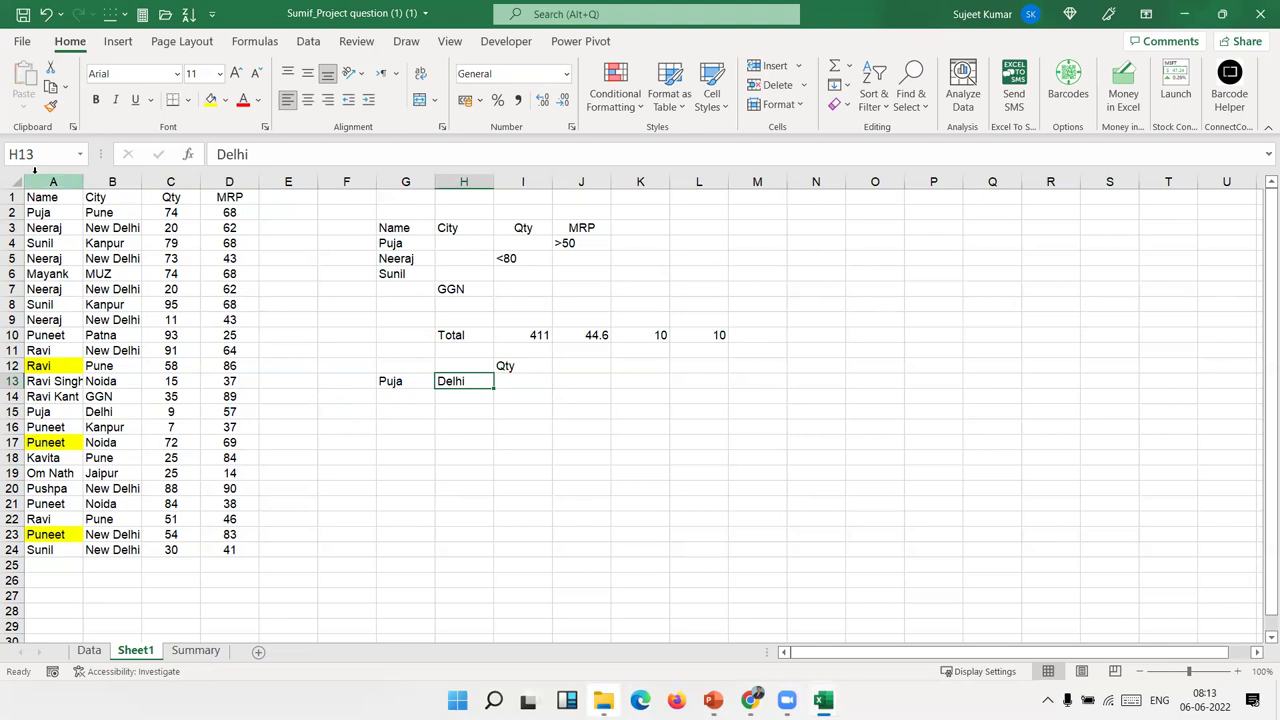
key(Tab)
text(=)
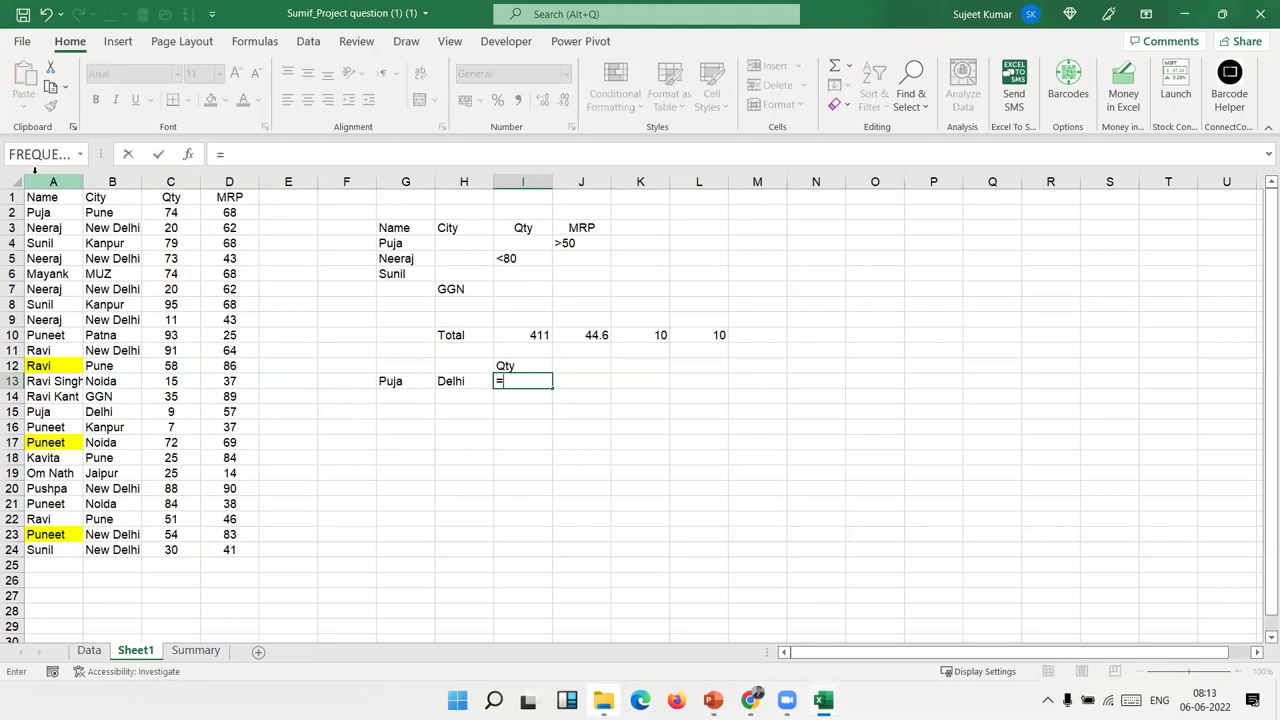
text(dge)
key(Tab)
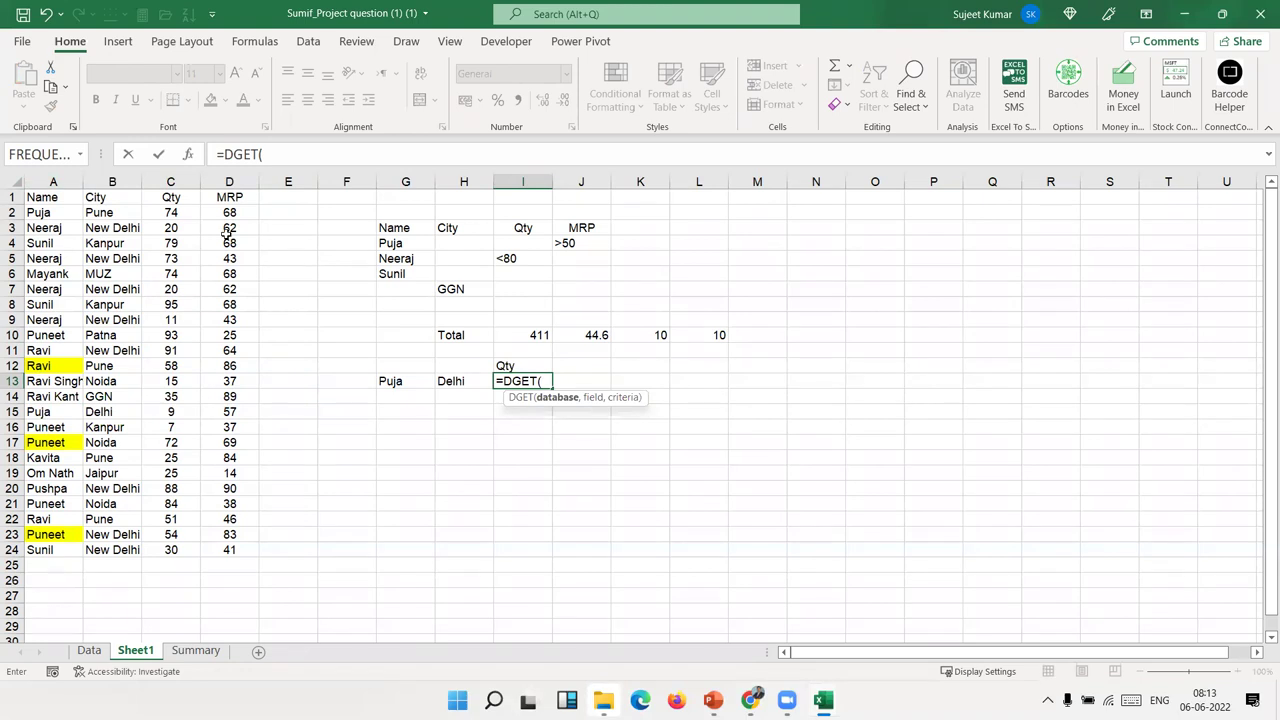
click(53, 197)
key(ctrl+shift+Right)
key(ctrl+shift+Down)
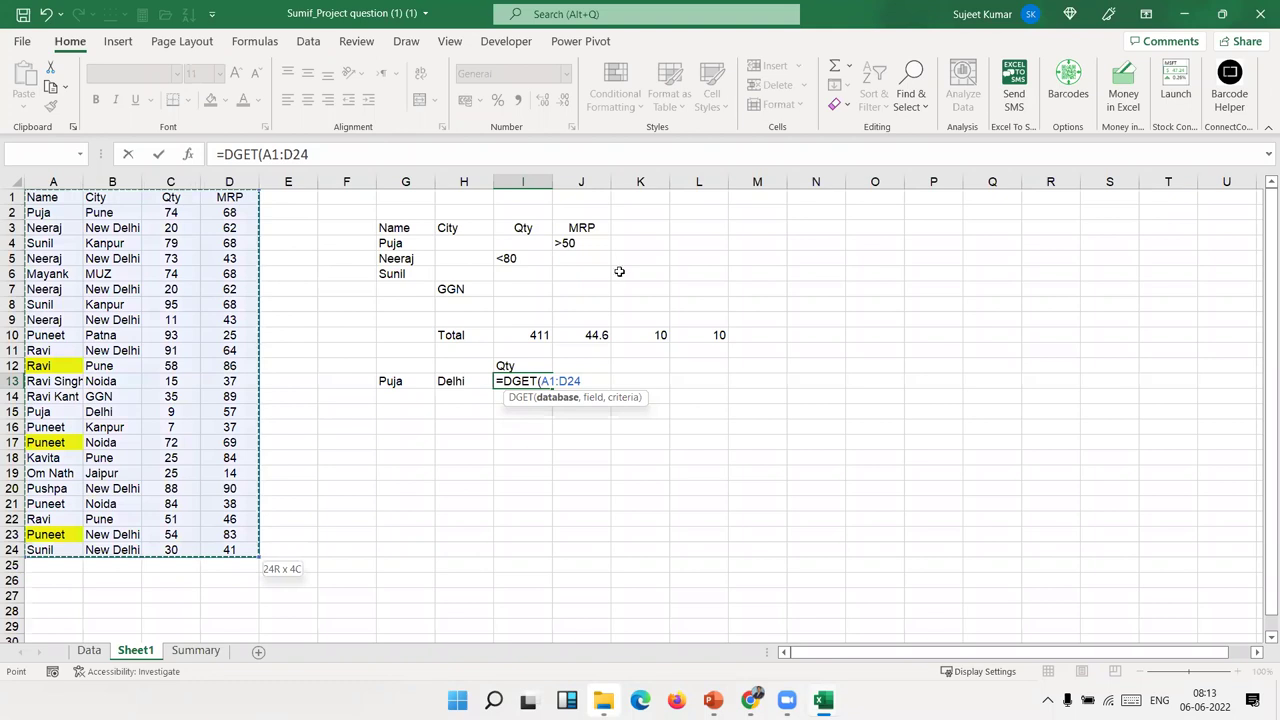
text(,)
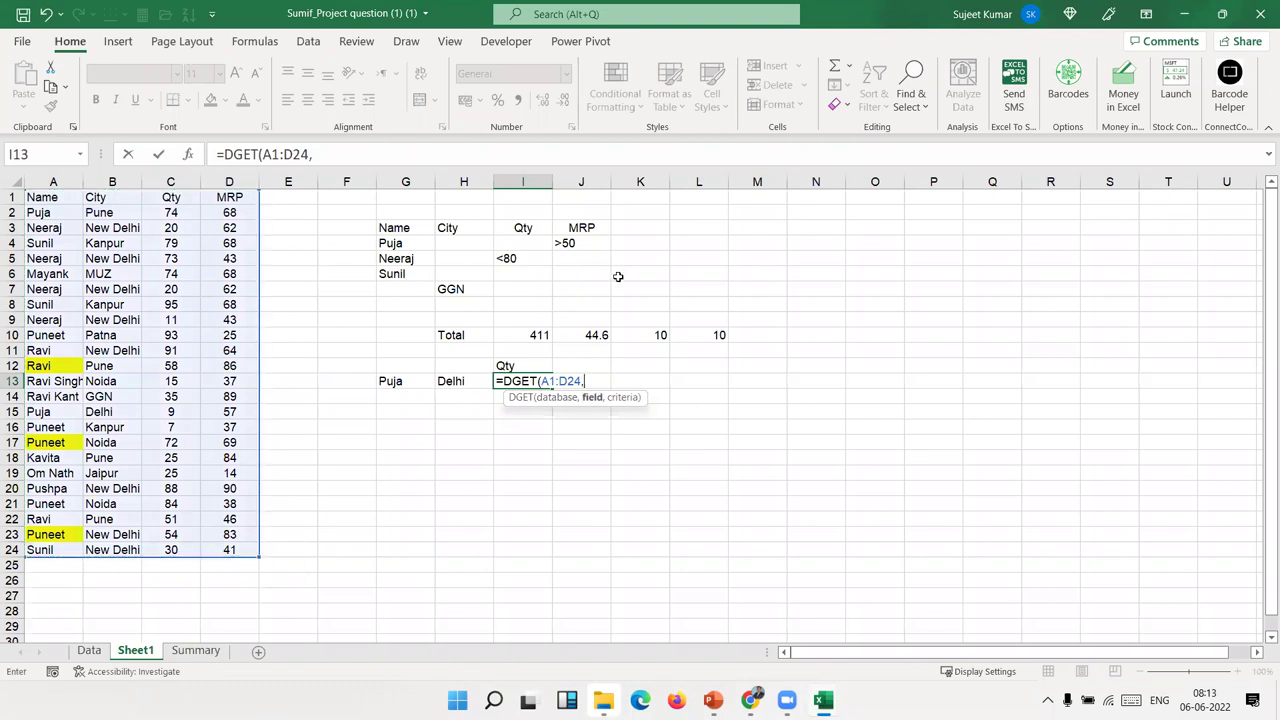
key(Escape)
click(392, 382)
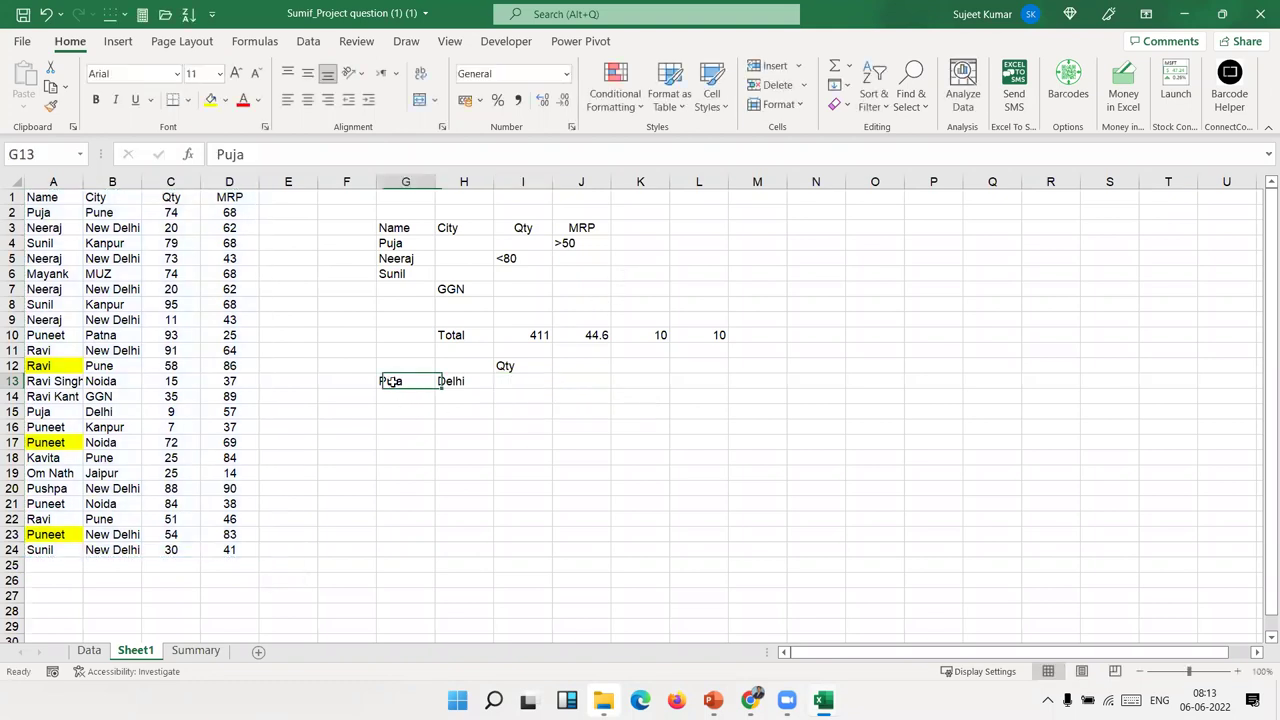
click(466, 384)
click(513, 385)
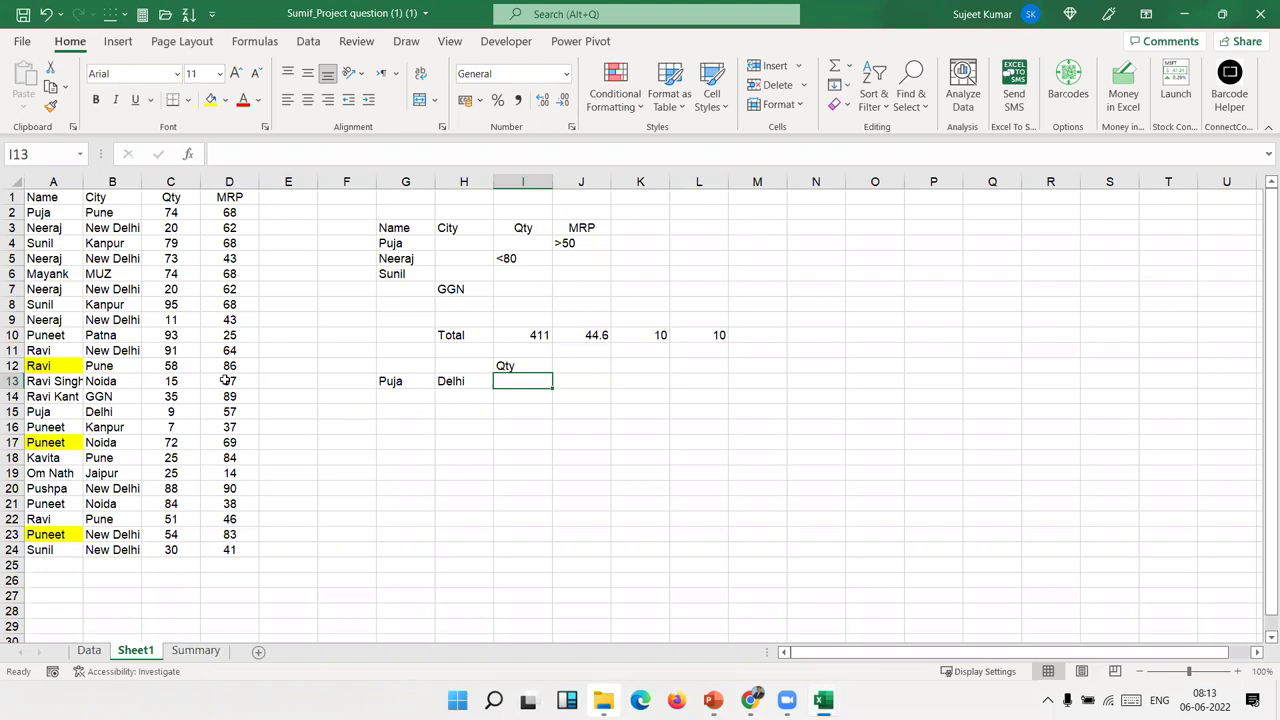
Step: Enter =DGET(A1:D24,C1,G13:H13) in I13, which returns #VALUE!
text(=get)
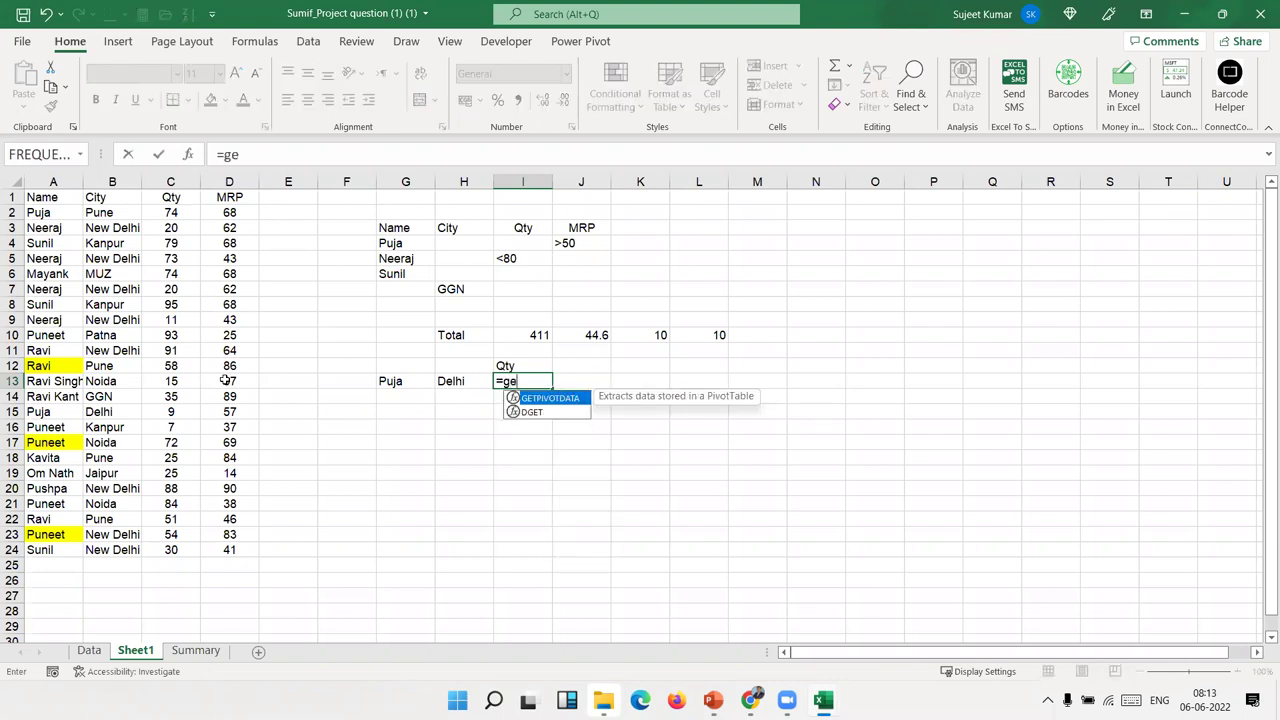
key(Down)
key(Tab)
click(44, 197)
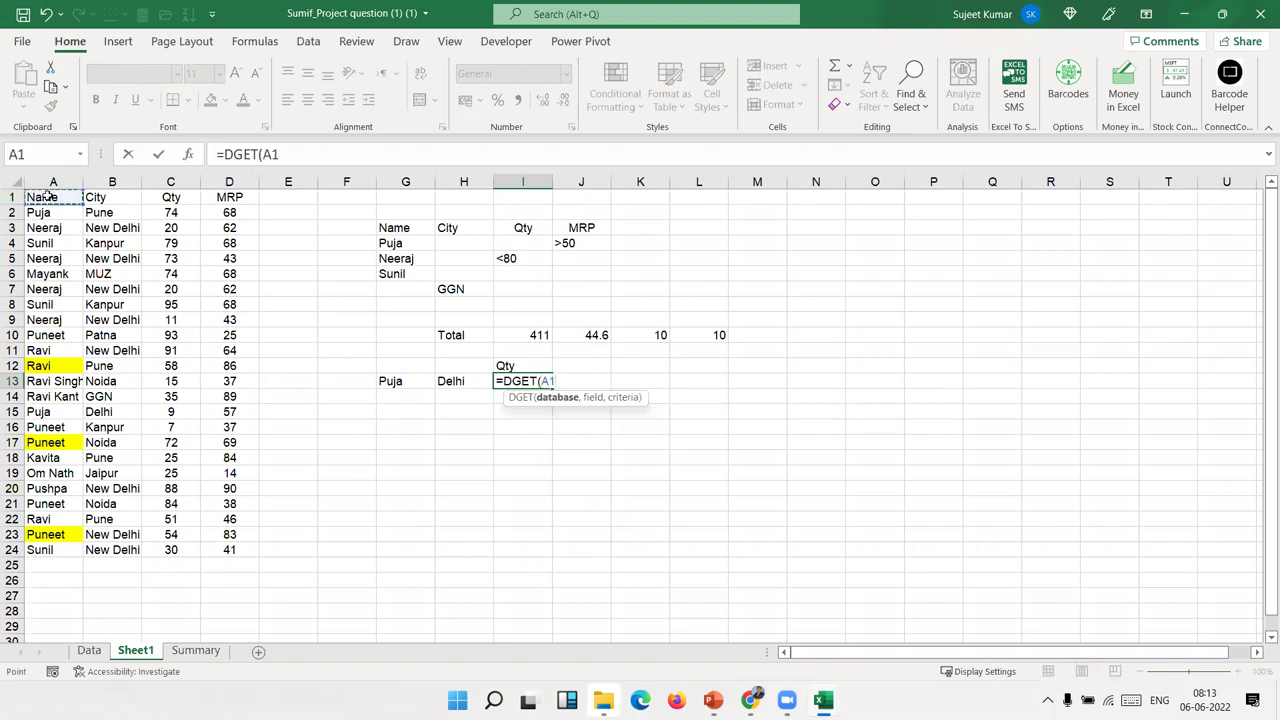
key(ctrl+shift+Right)
key(ctrl+shift+Down)
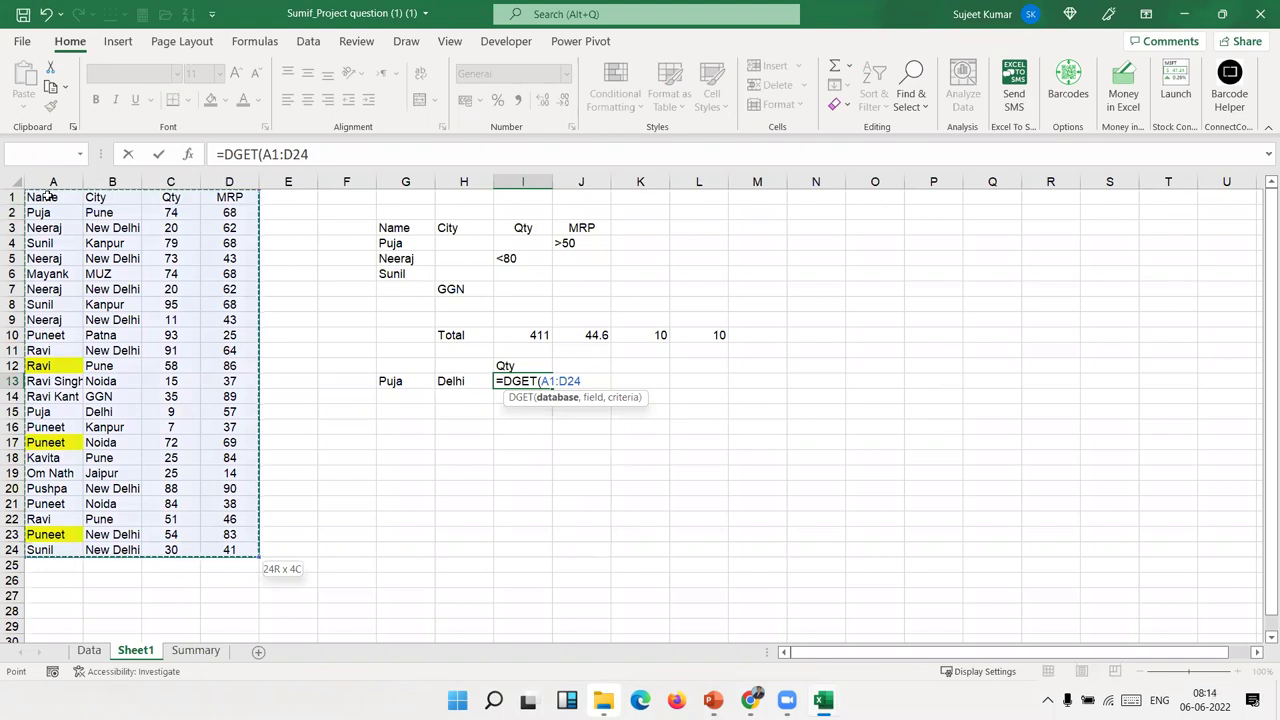
text(,)
click(165, 198)
text(,)
click(413, 385)
drag(413, 385, 433, 390)
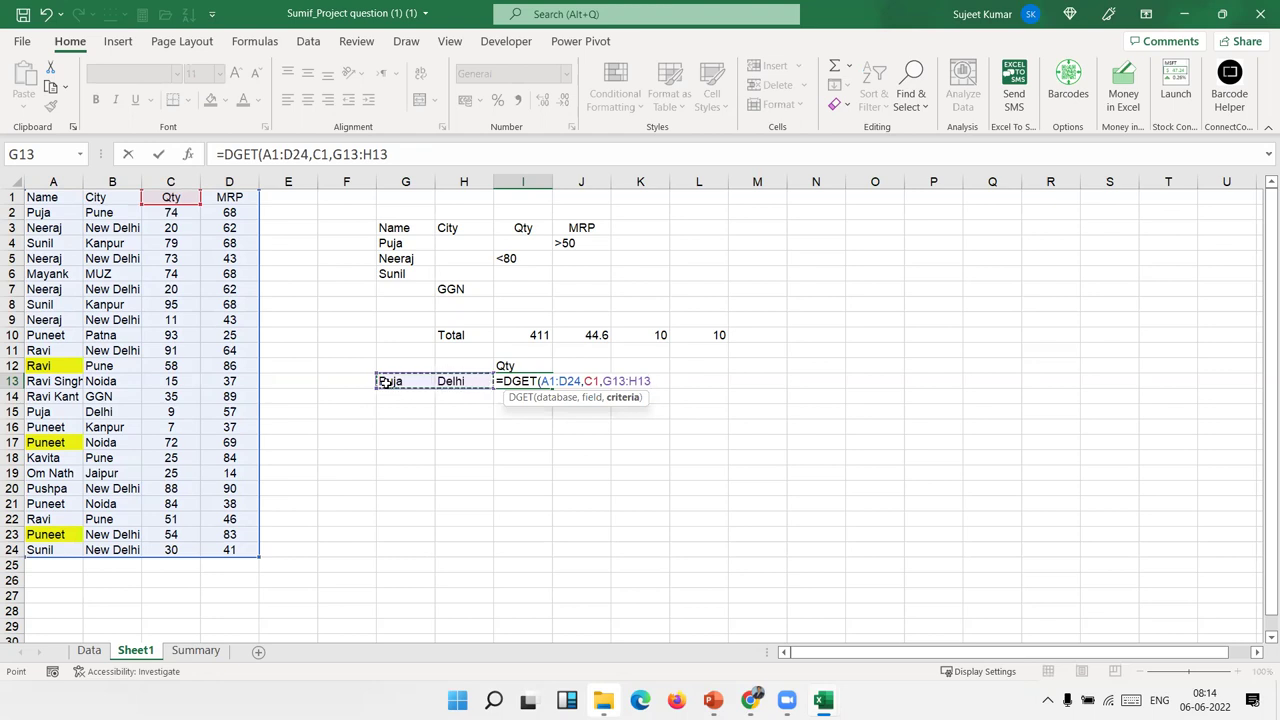
key(Return)
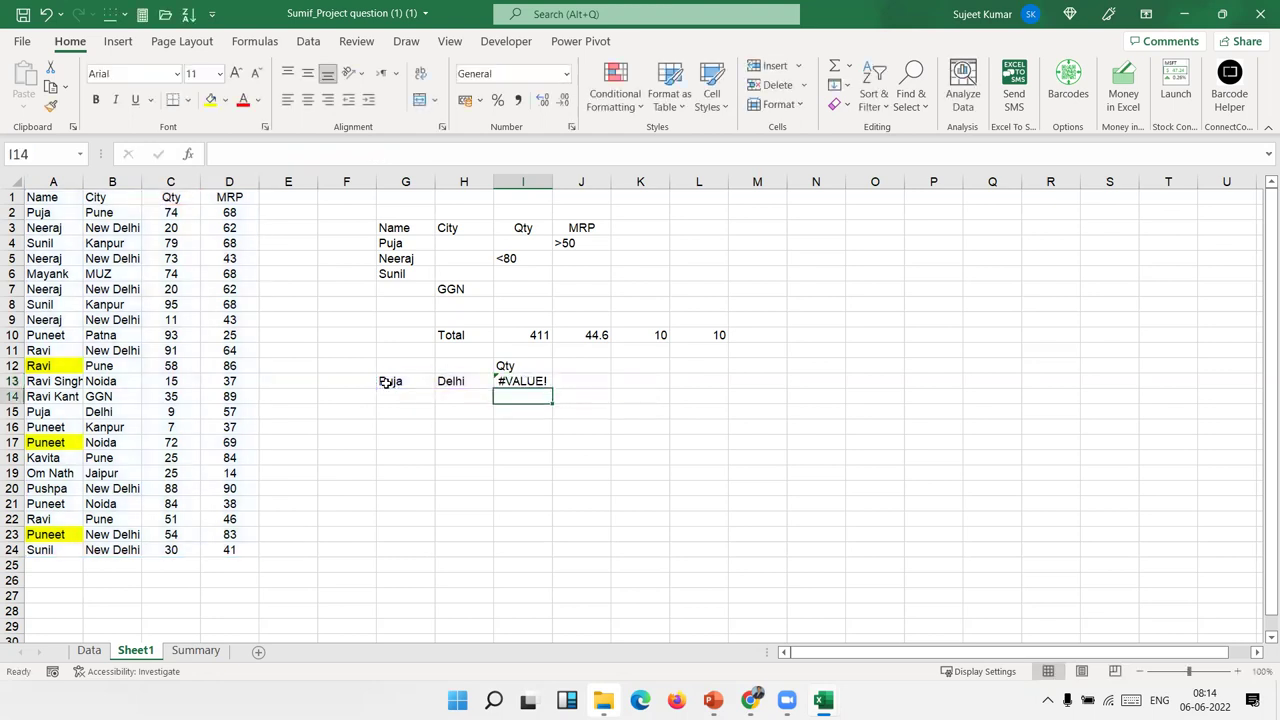
key(Up)
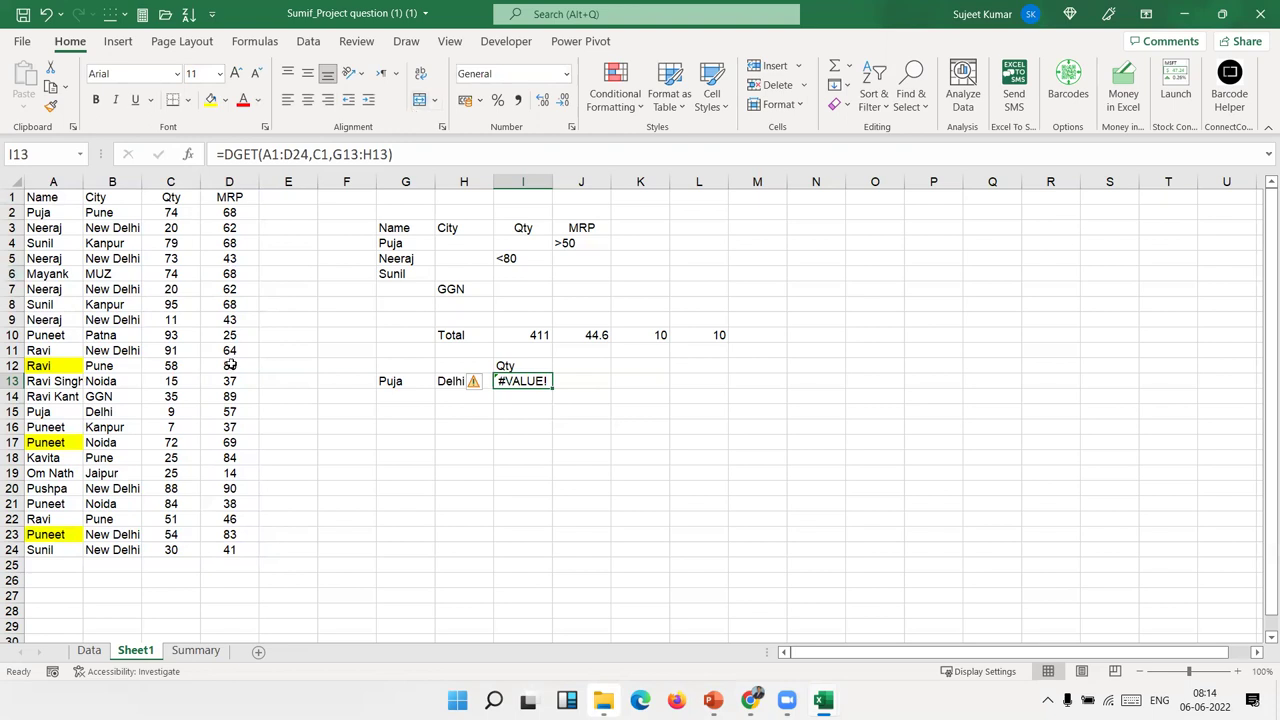
Step: Copy the Name and City headers from A1:B1 into G12:H12
drag(66, 200, 87, 197)
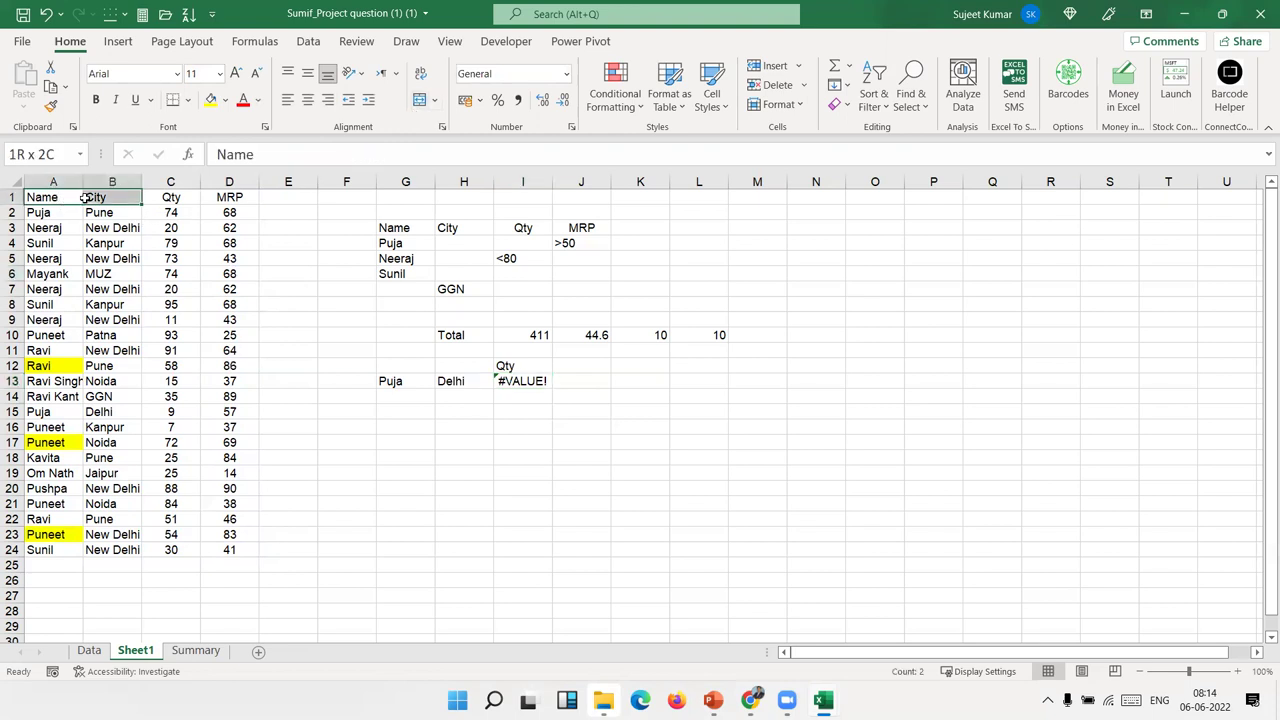
key(ctrl+c)
click(421, 366)
key(ctrl+v)
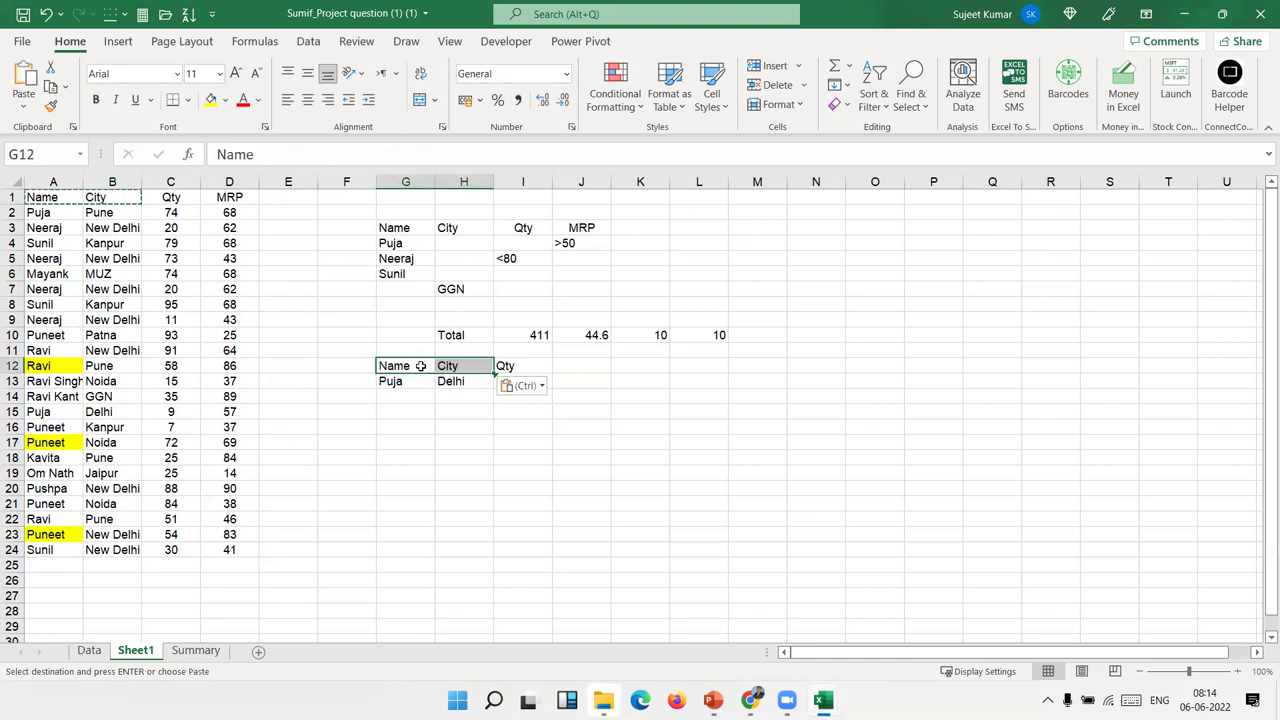
click(561, 416)
Step: Widen I13's DGET criteria to G12:H13 so it returns 9
click(552, 386)
key(Left)
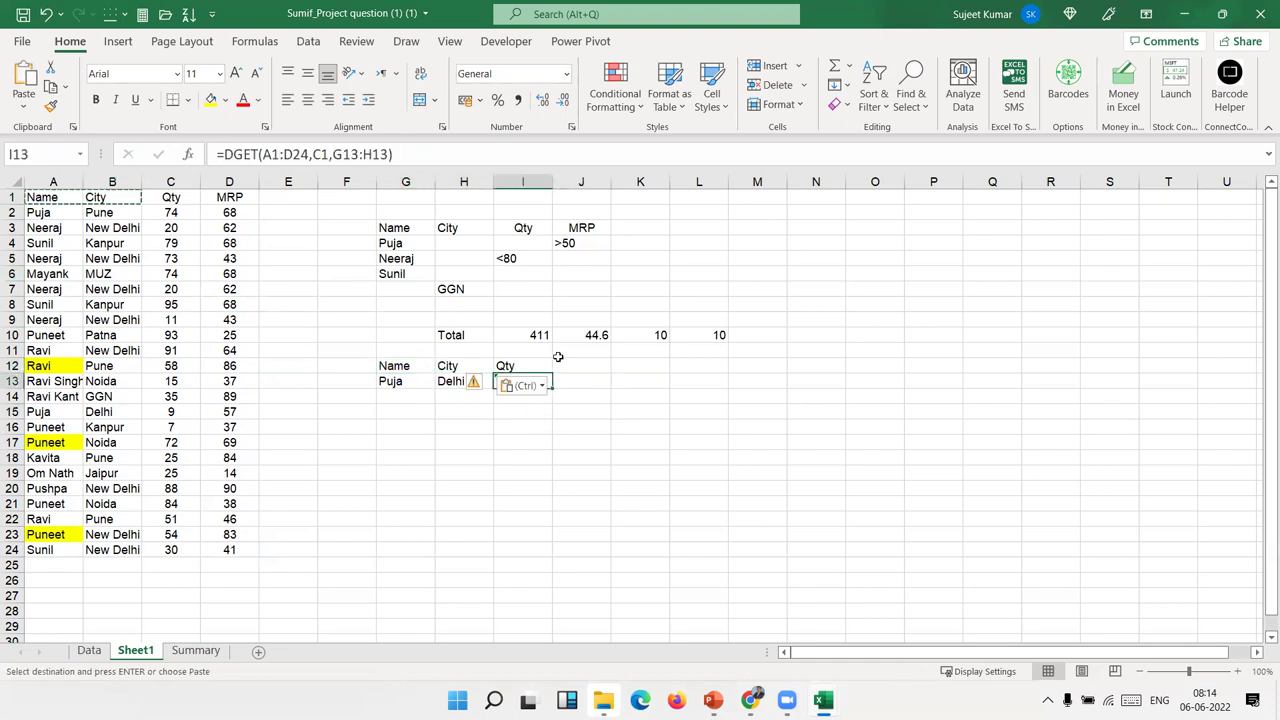
key(F2)
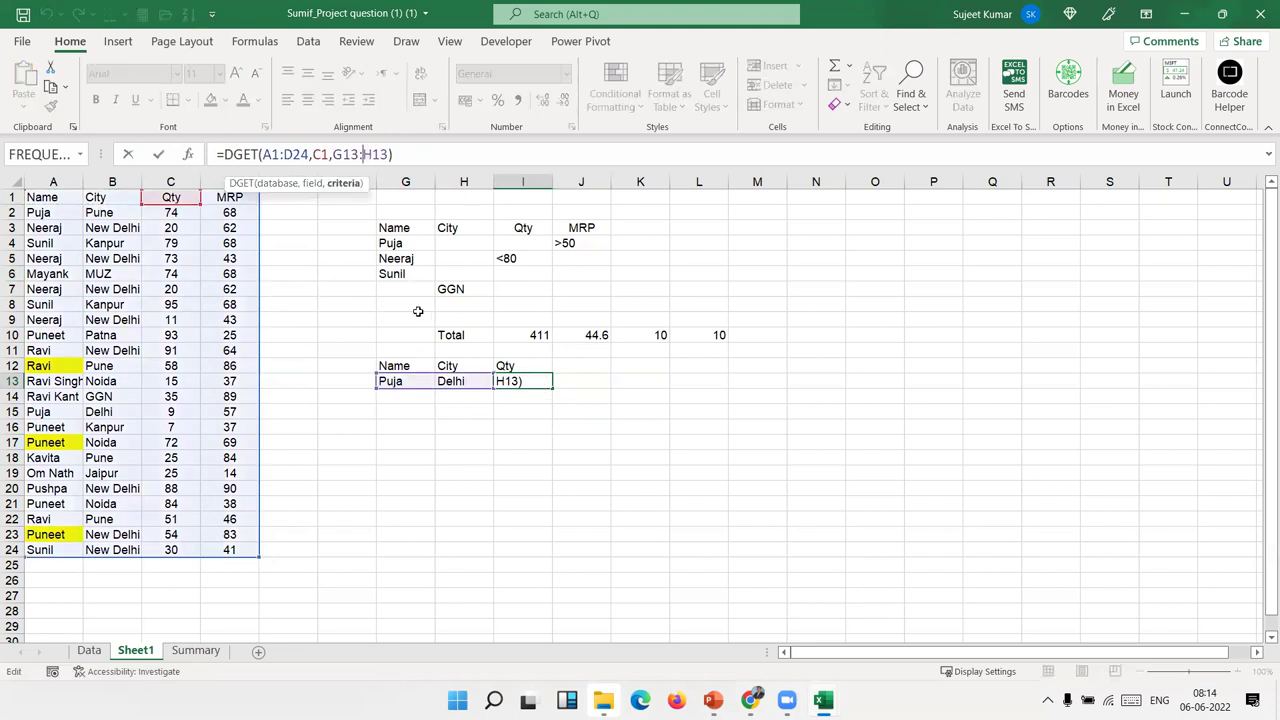
drag(372, 364, 373, 357)
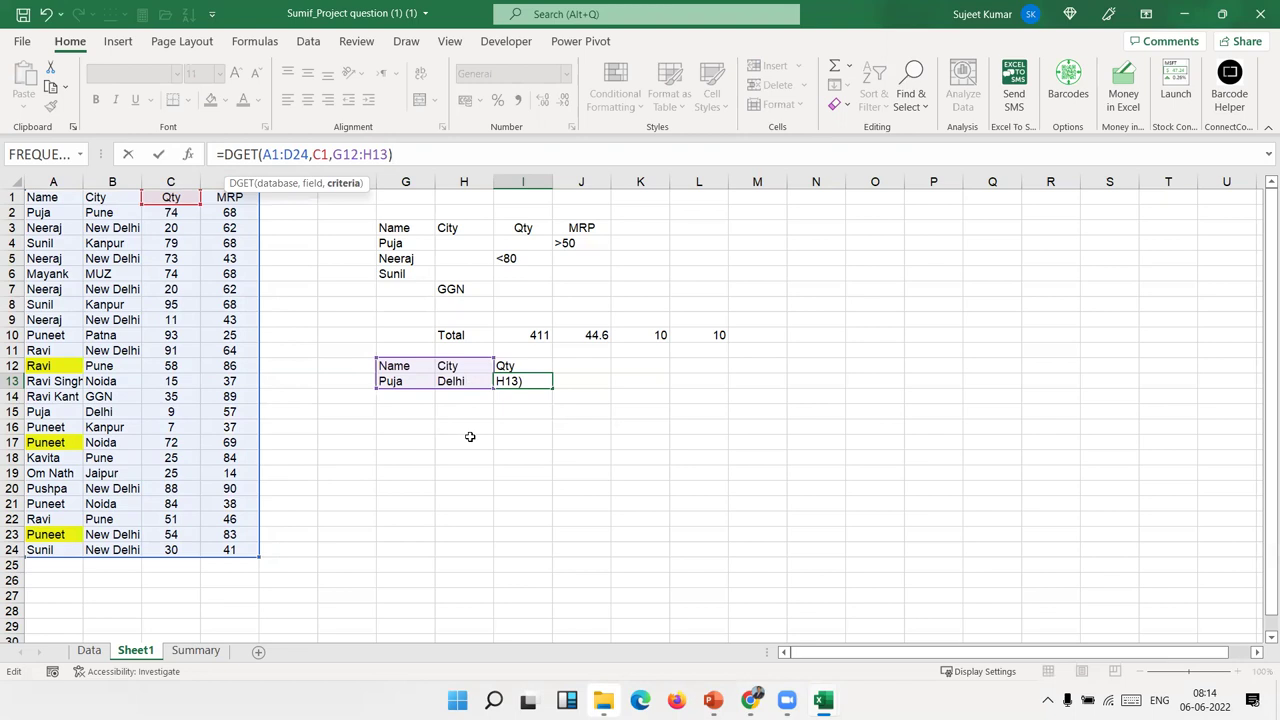
key(Return)
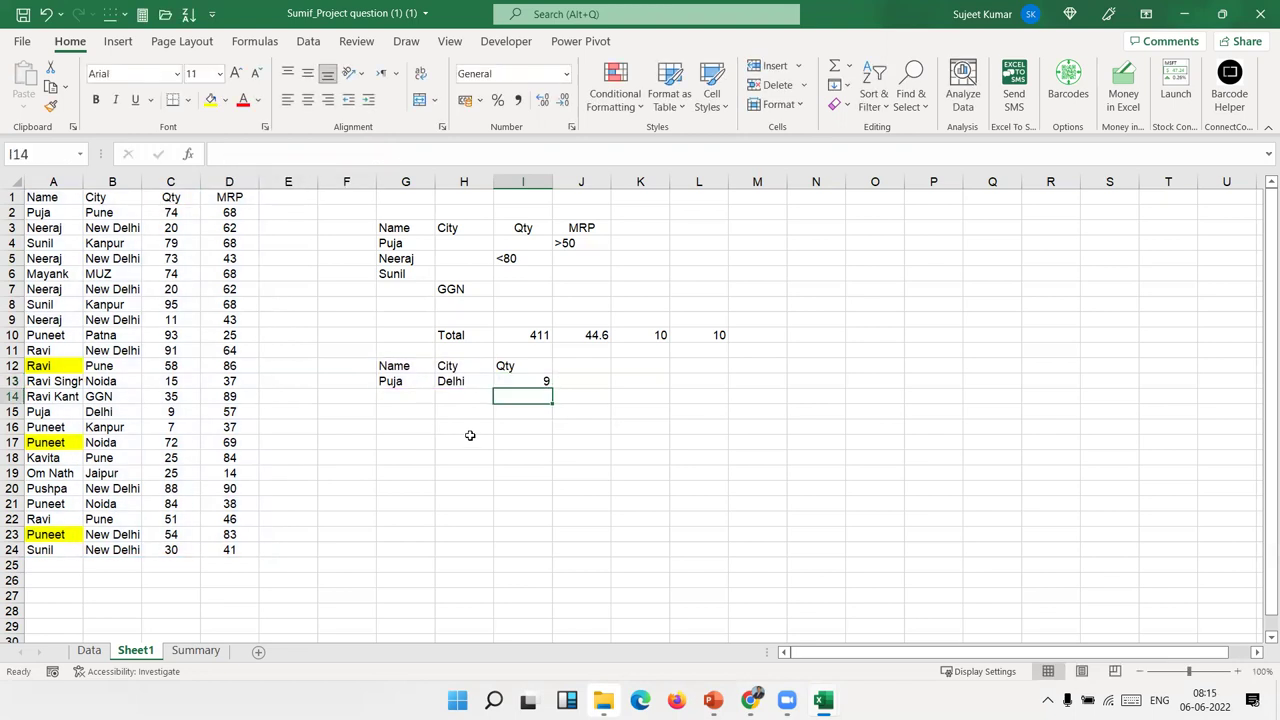
click(549, 383)
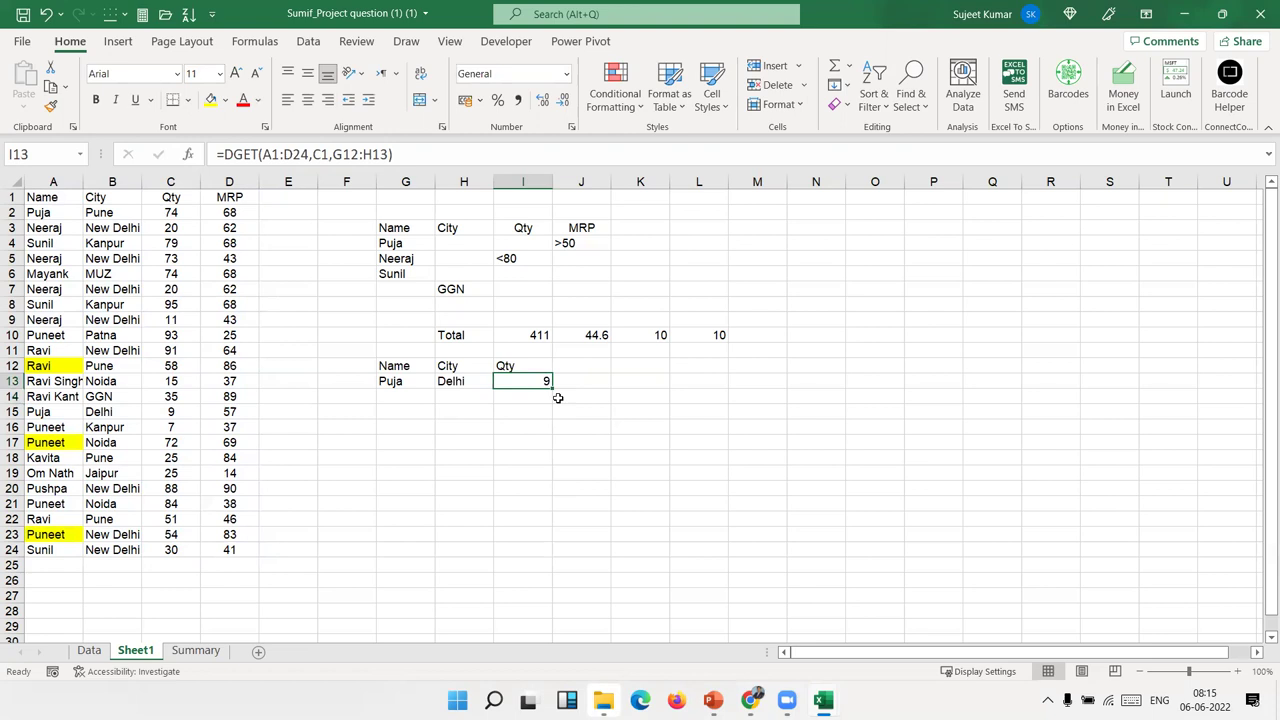
click(392, 395)
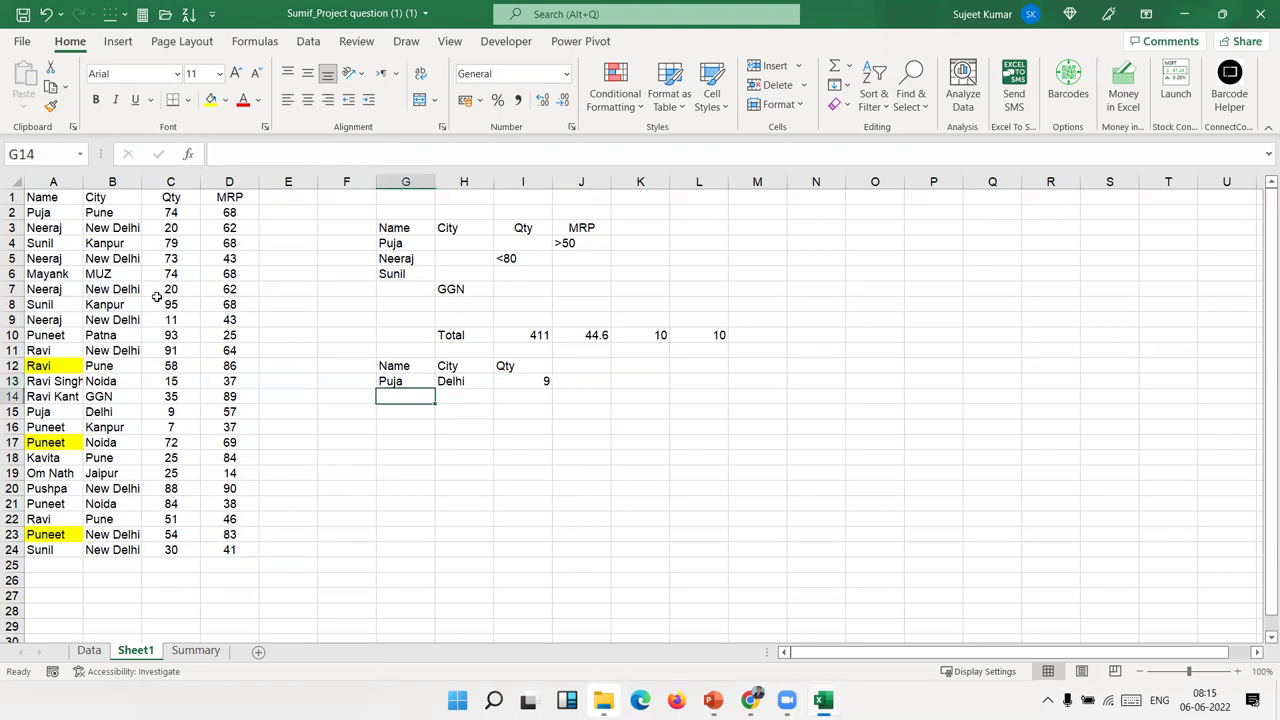
click(527, 370)
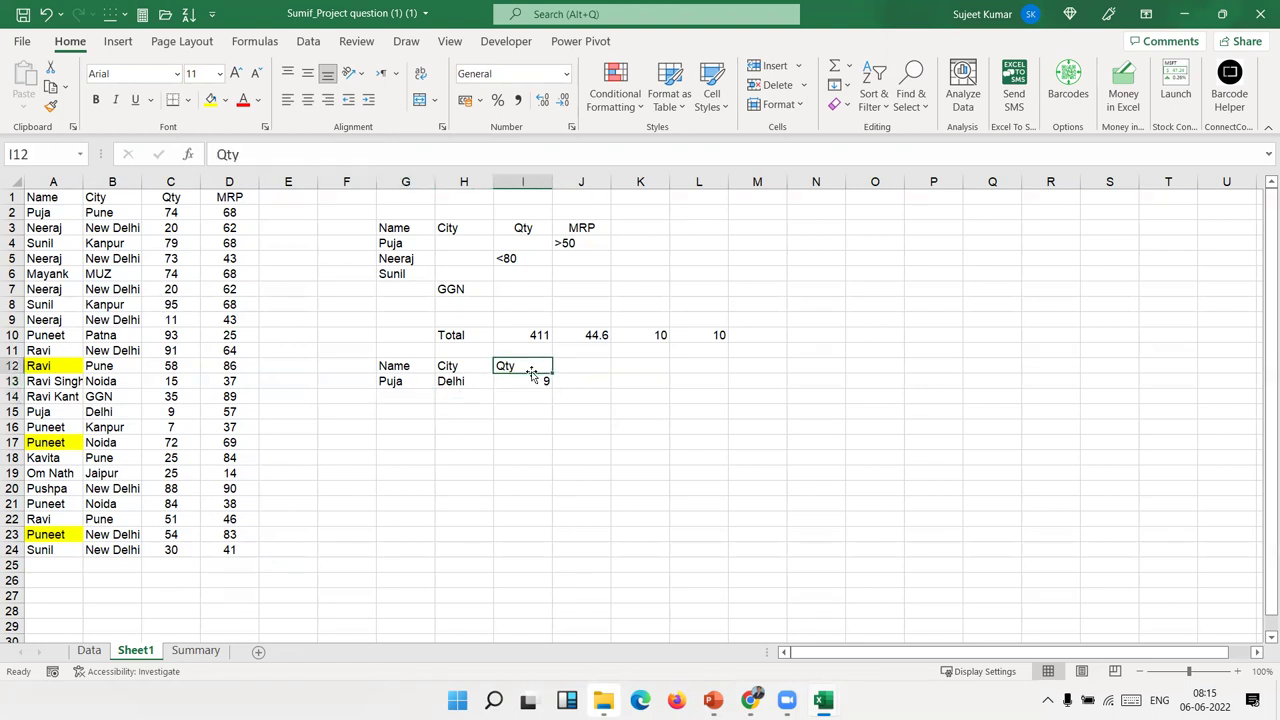
click(531, 380)
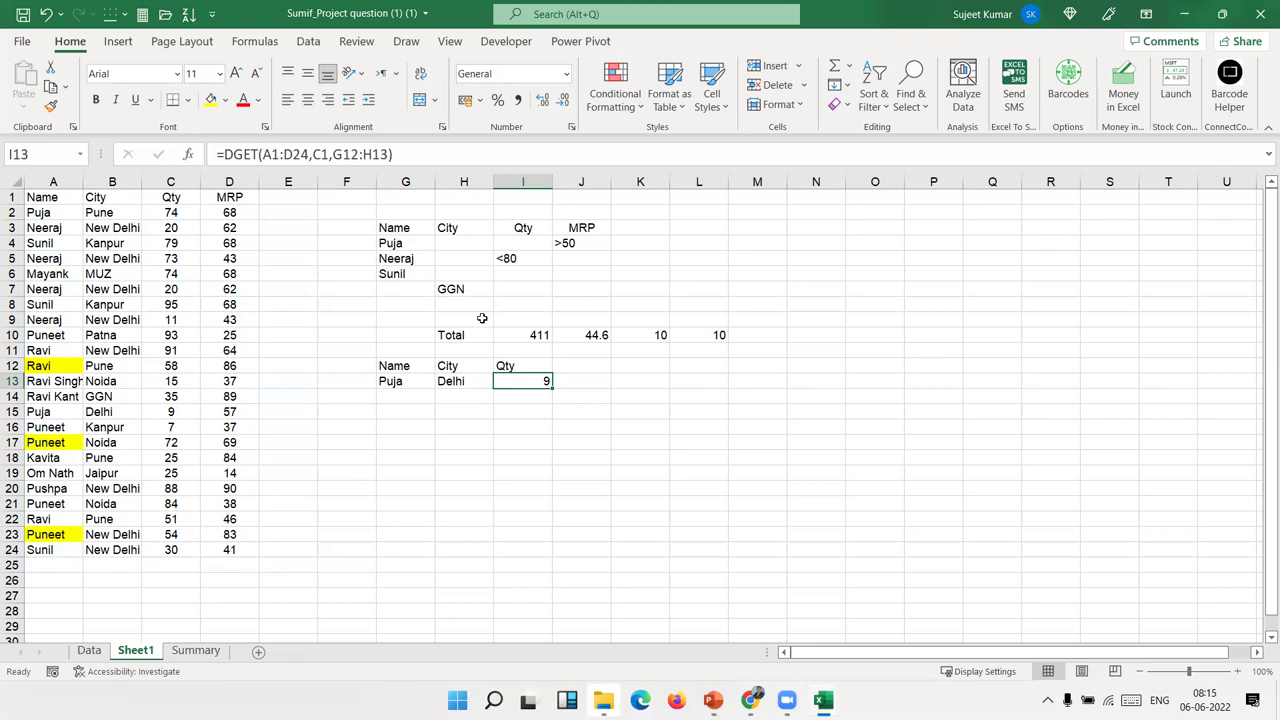
click(33, 410)
drag(33, 410, 101, 428)
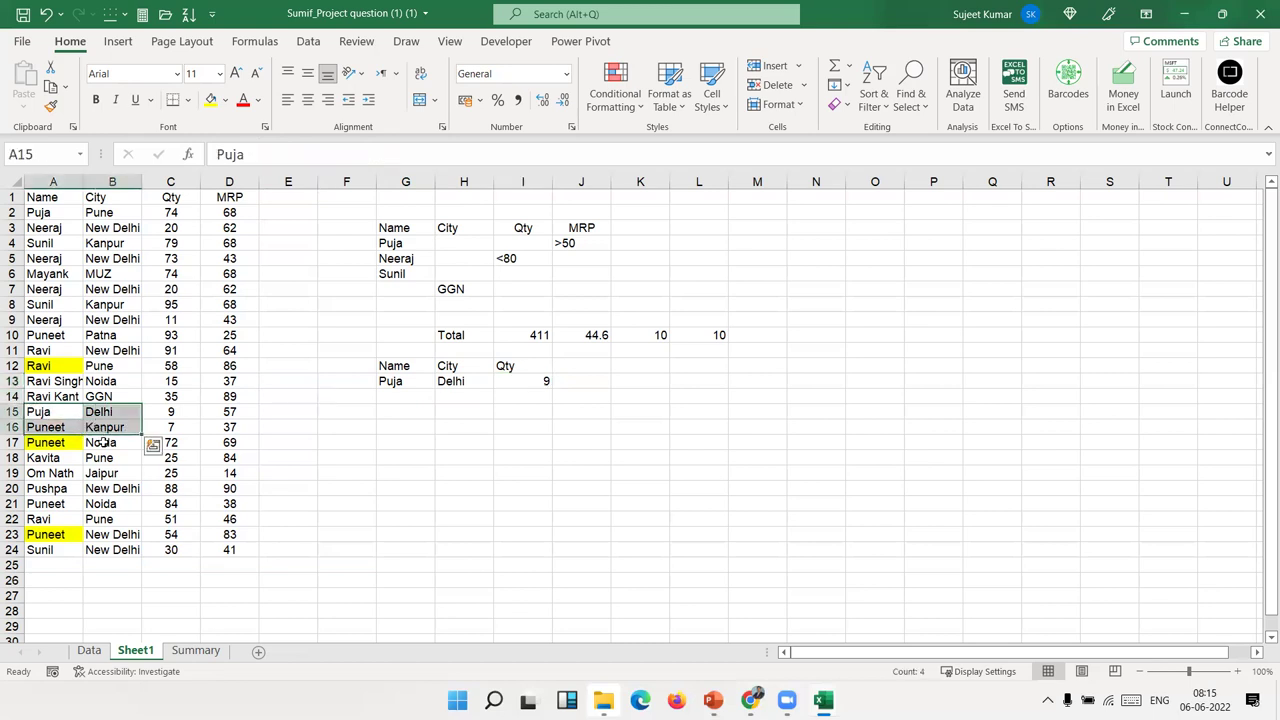
key(ctrl+d)
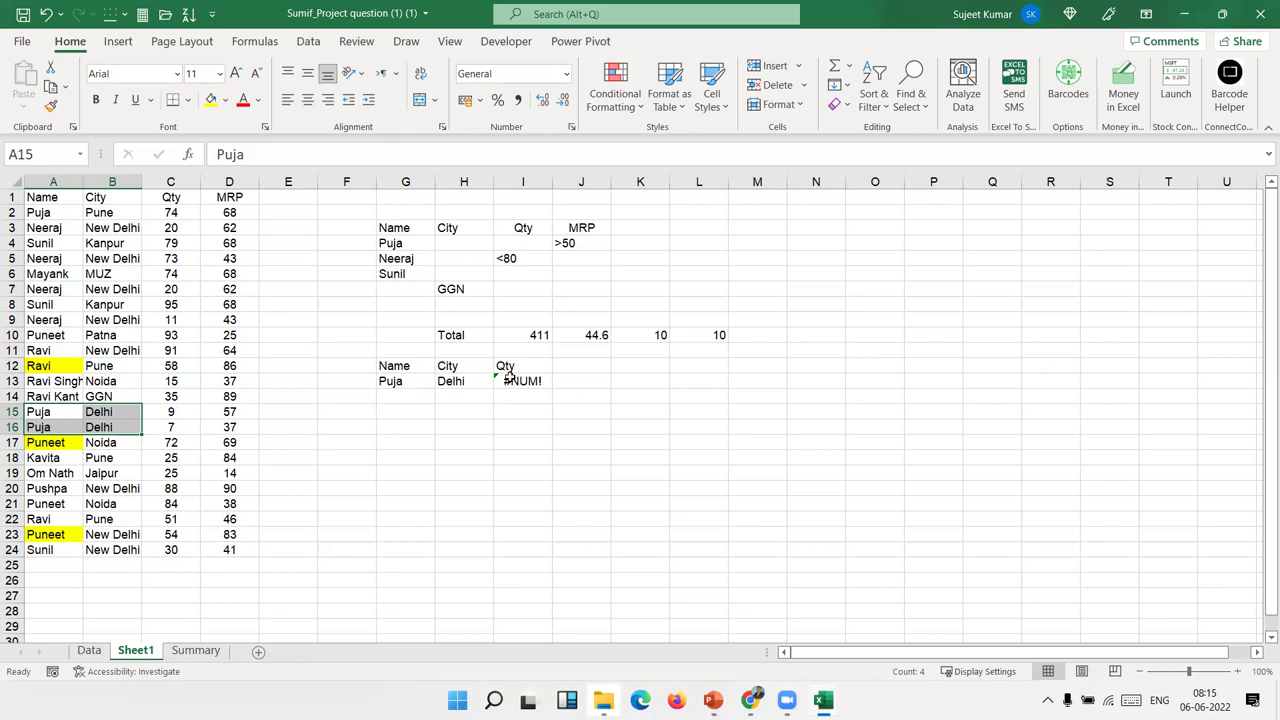
key(ctrl+z)
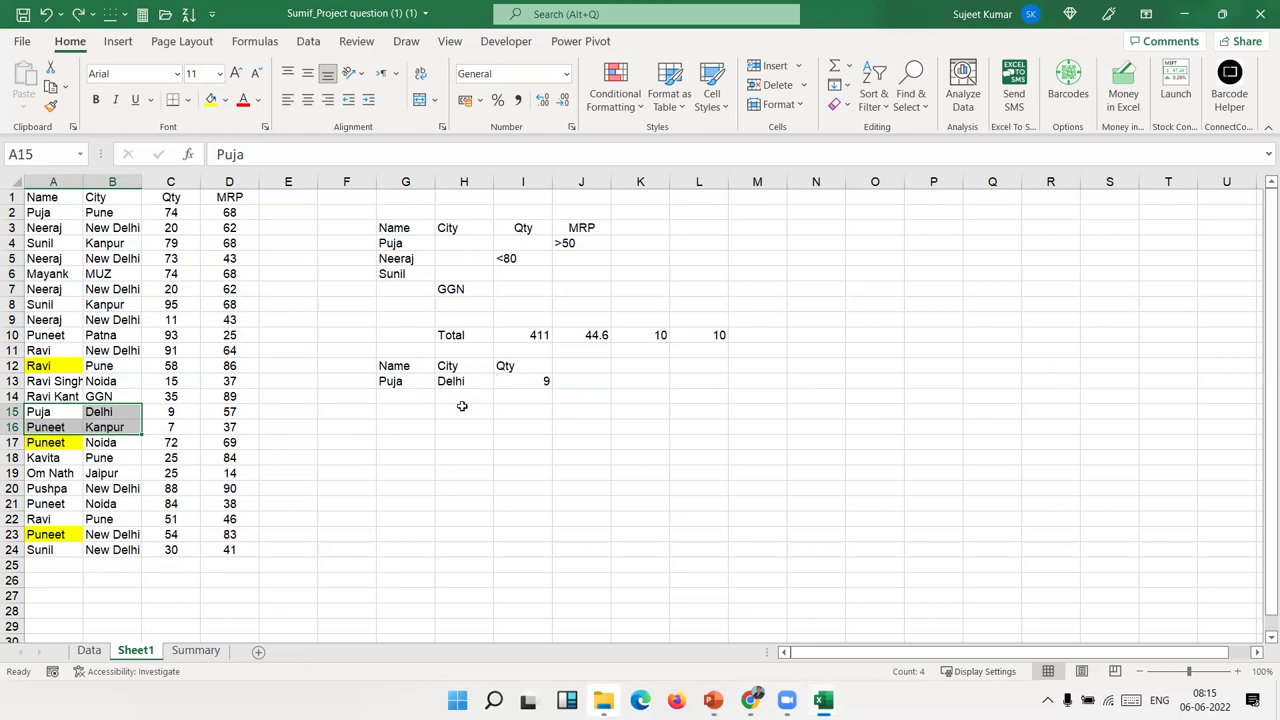
click(537, 384)
click(537, 395)
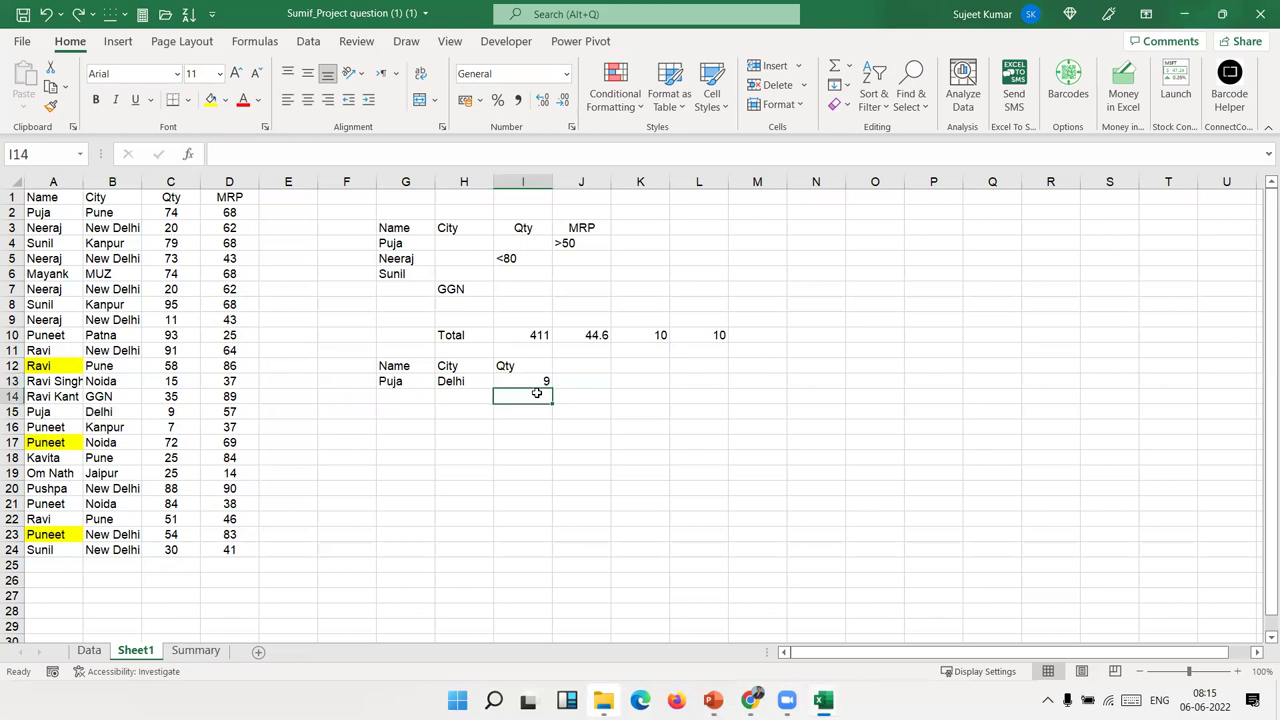
click(425, 399)
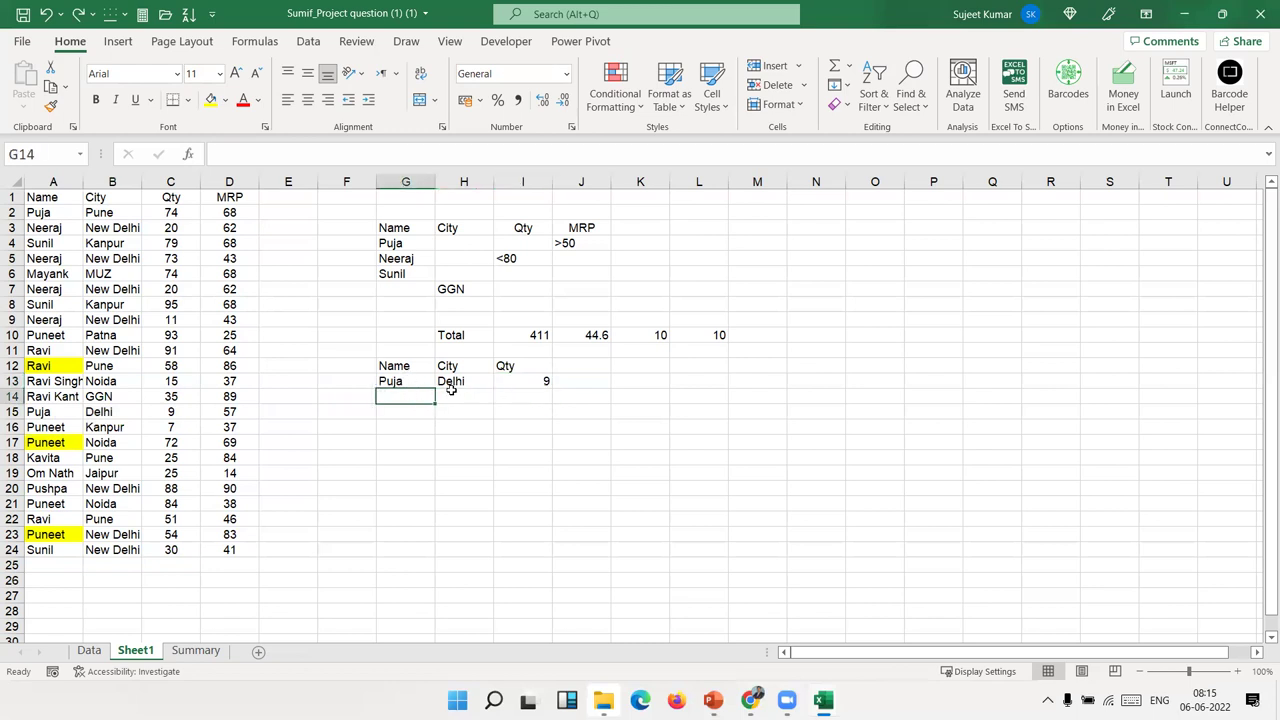
click(389, 369)
click(389, 378)
click(391, 397)
click(390, 411)
click(389, 425)
click(389, 439)
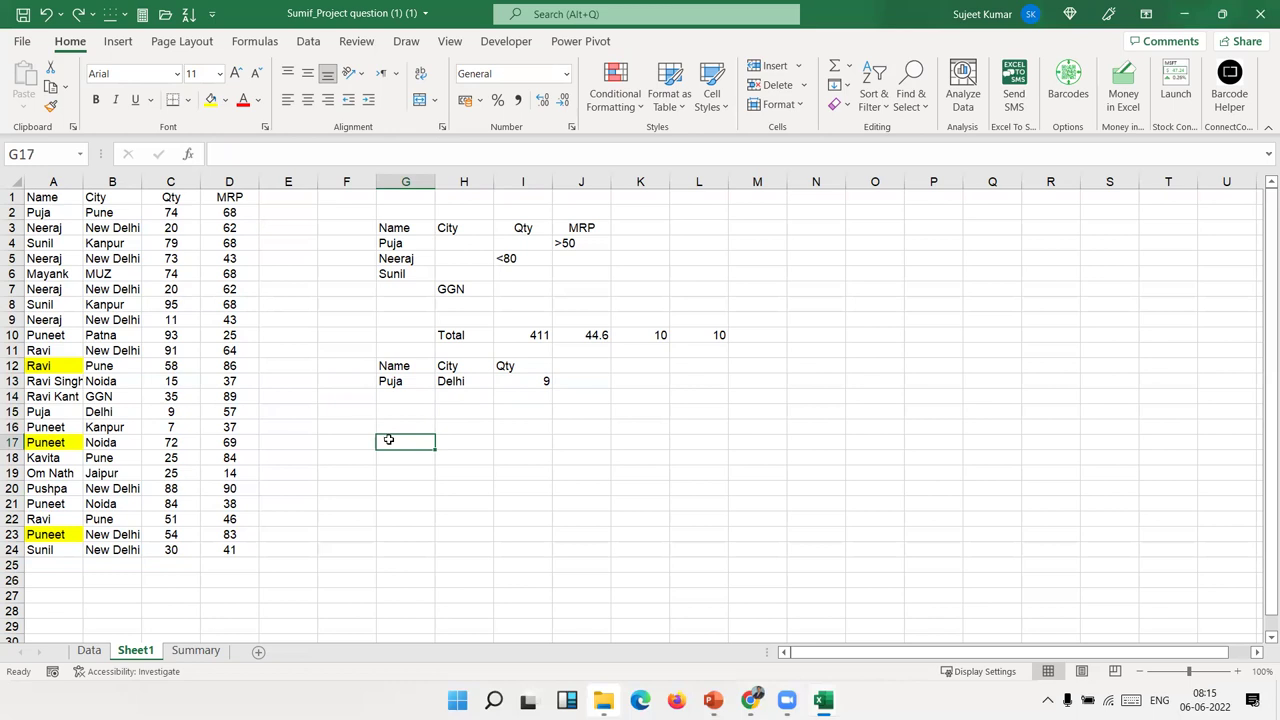
click(524, 382)
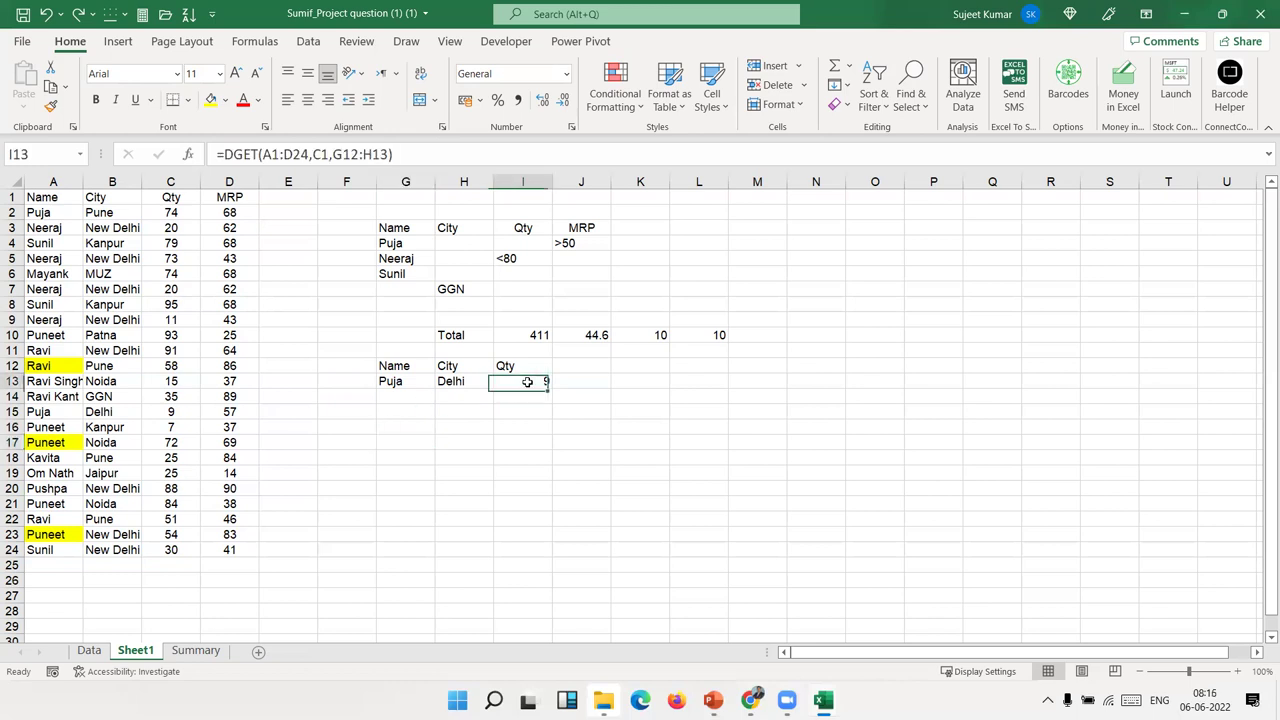
click(507, 439)
click(187, 154)
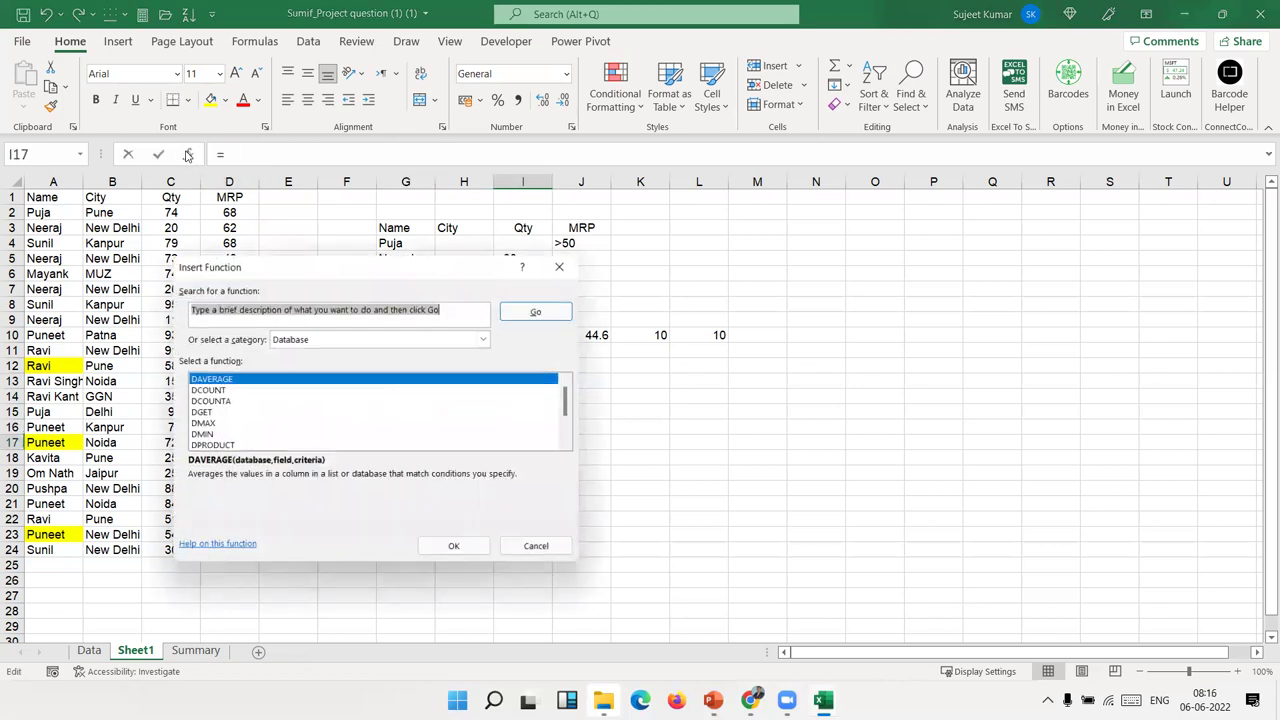
click(209, 425)
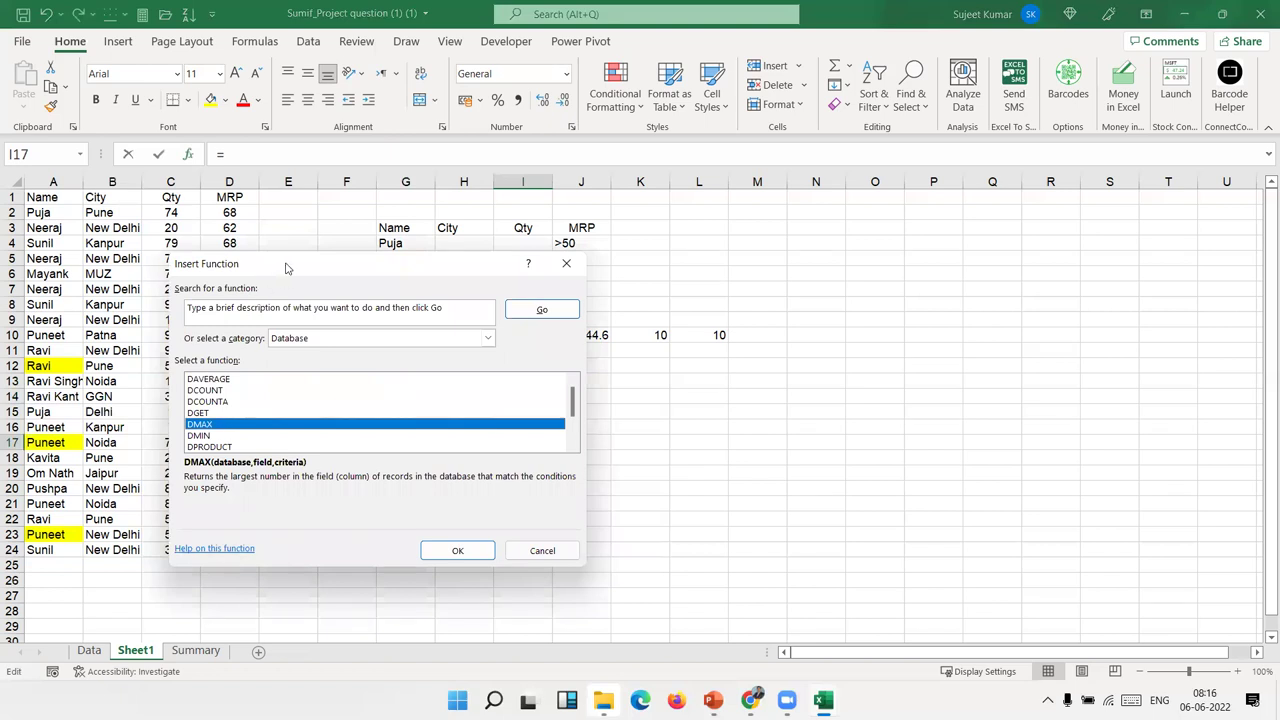
drag(285, 268, 400, 318)
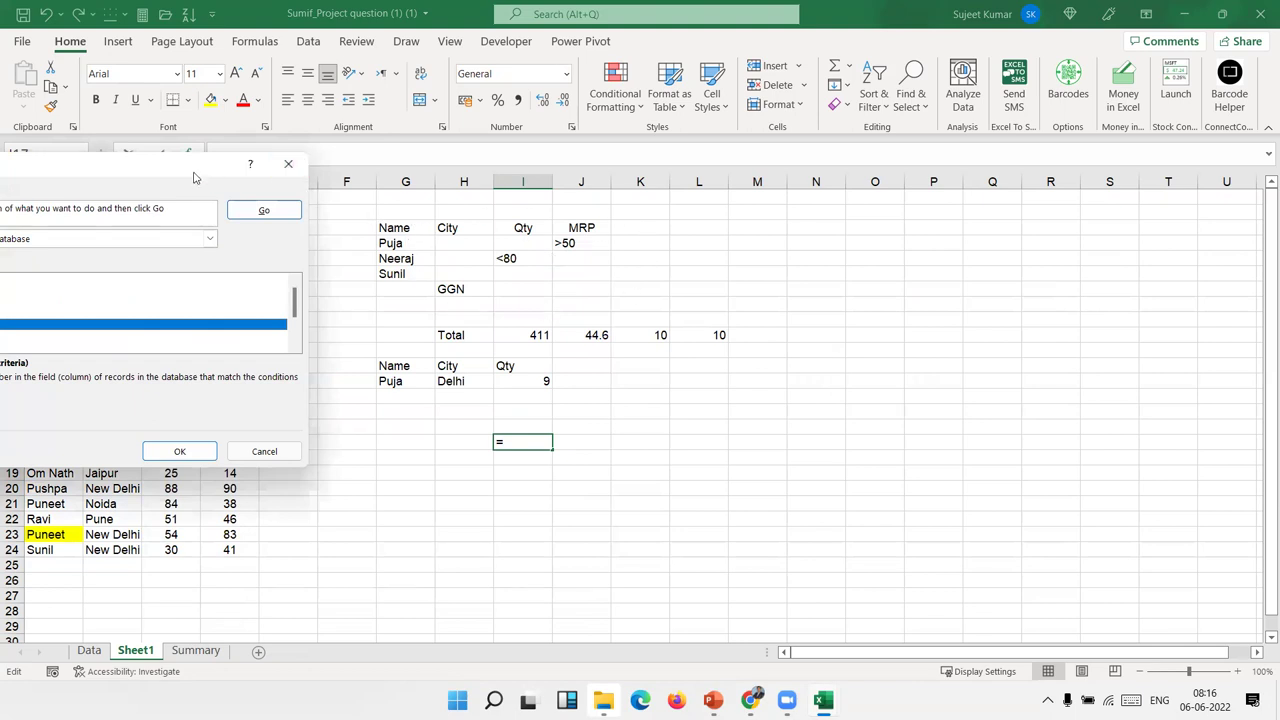
drag(195, 177, 573, 261)
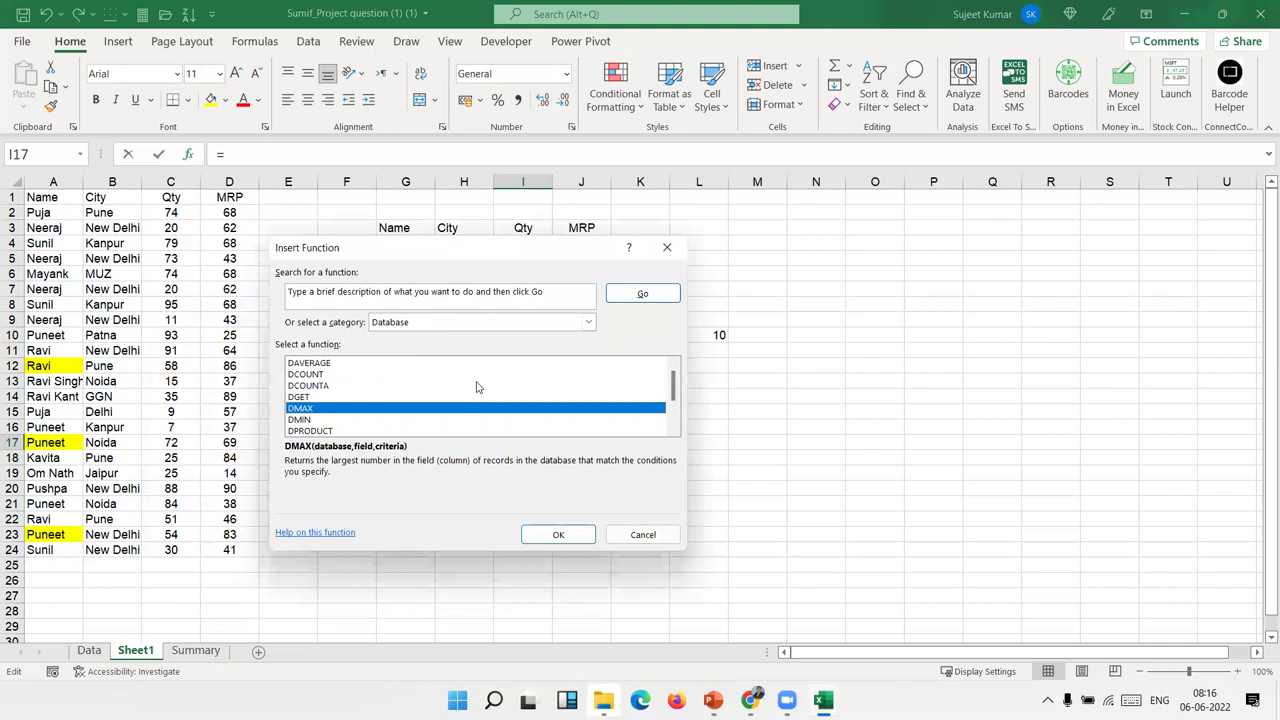
click(300, 420)
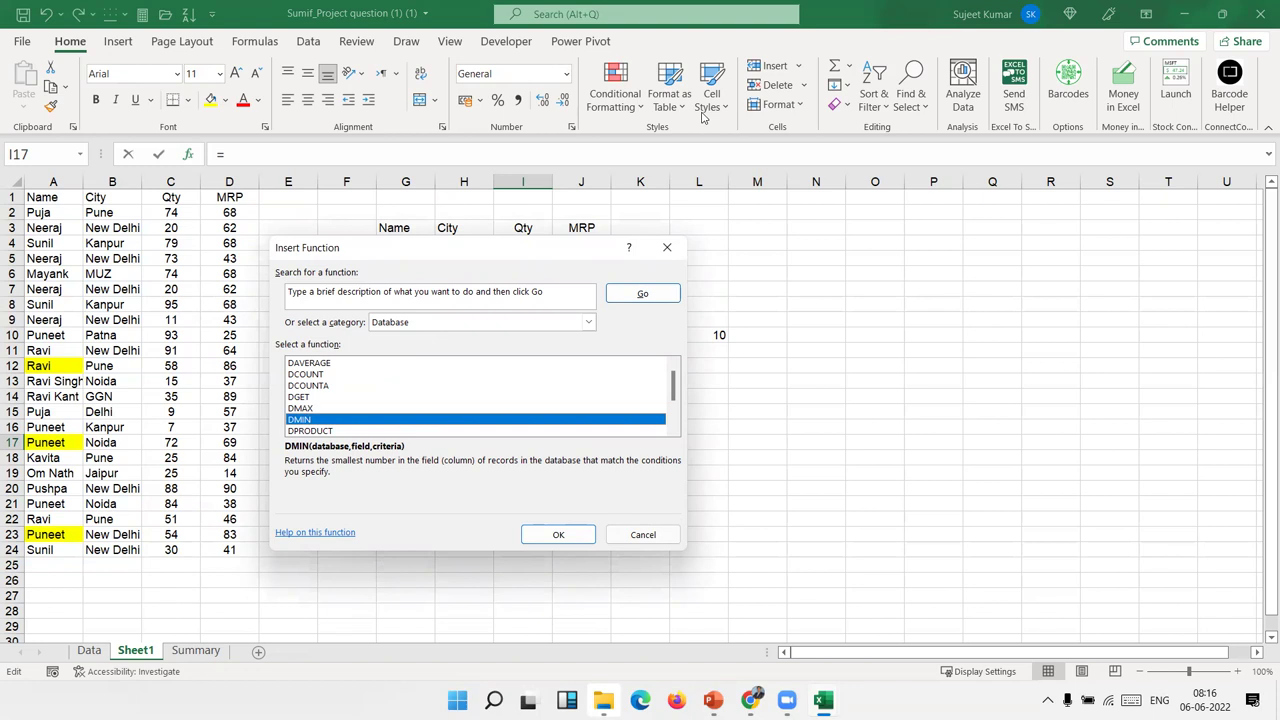
click(845, 435)
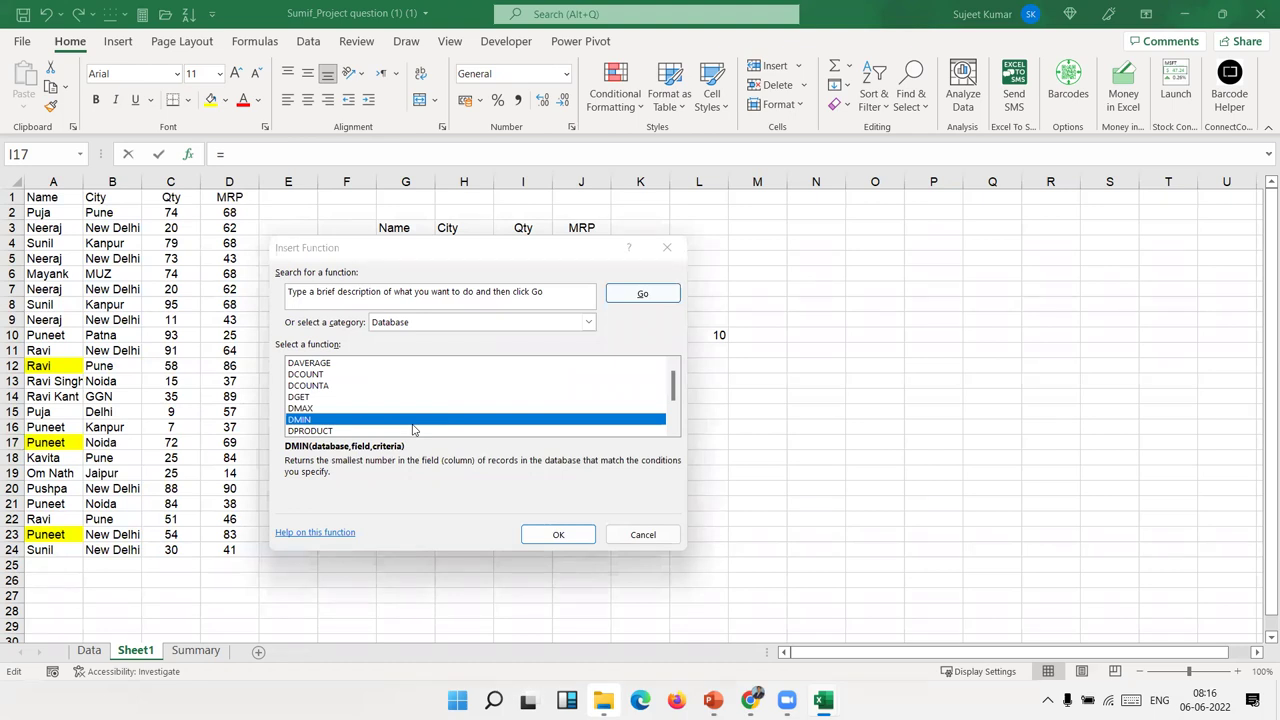
click(343, 431)
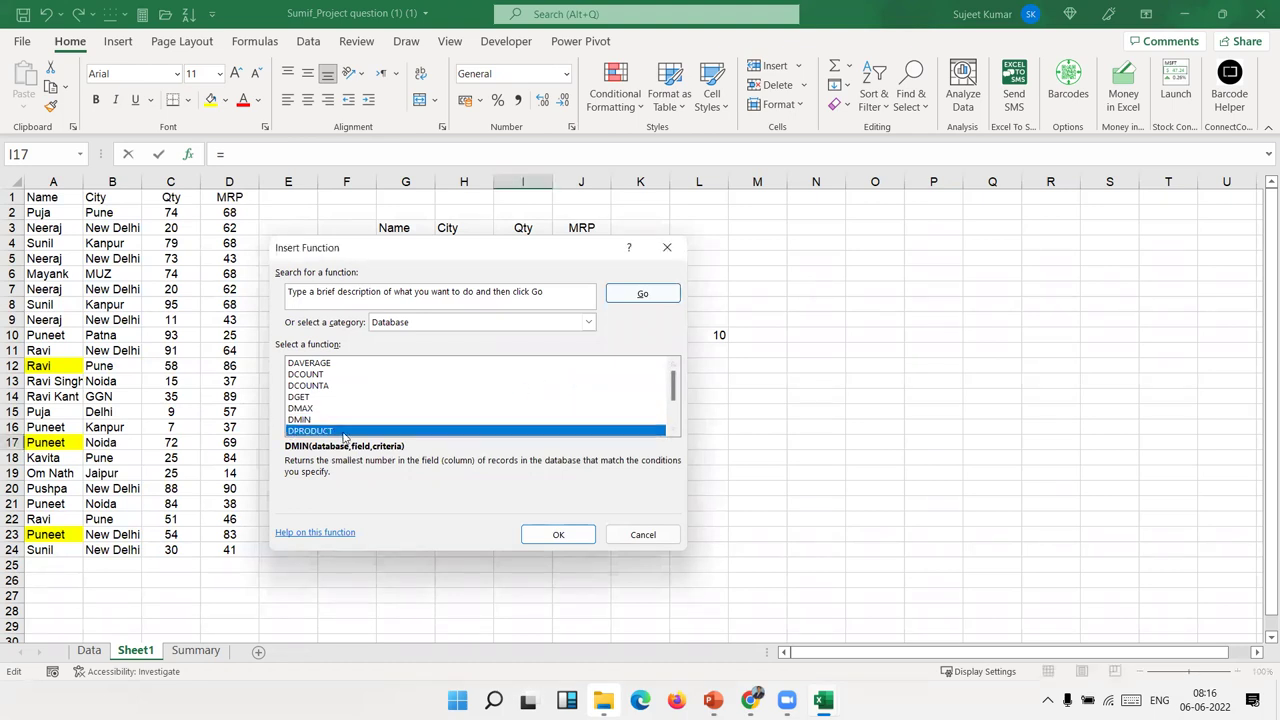
mouse_move(676, 390)
mouse_down()
mouse_move(674, 414)
mouse_move(688, 369)
mouse_up()
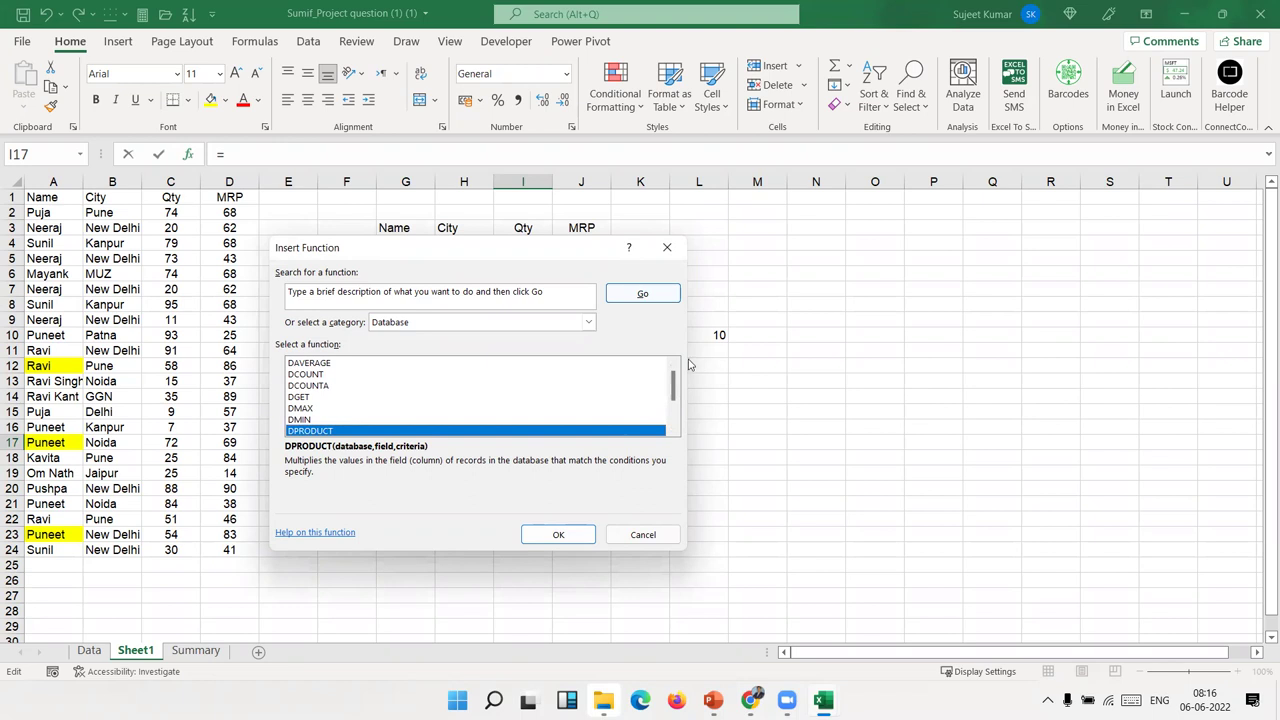
click(685, 250)
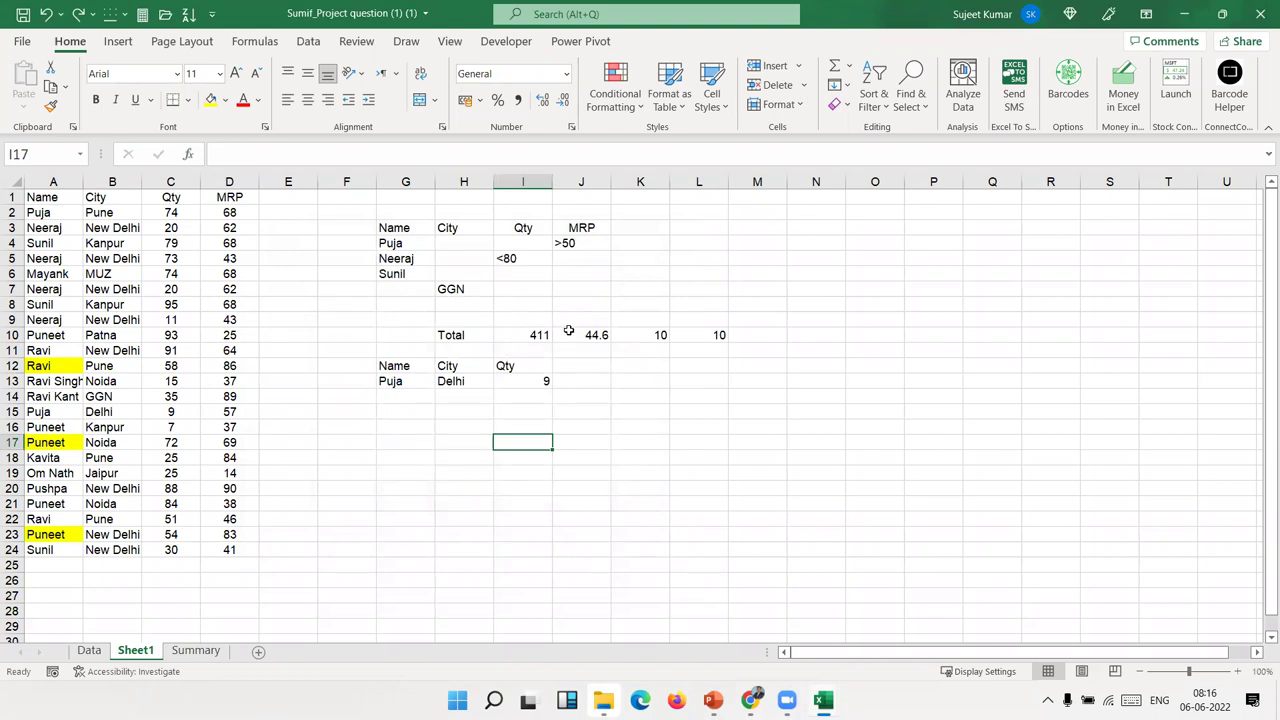
drag(72, 218, 230, 474)
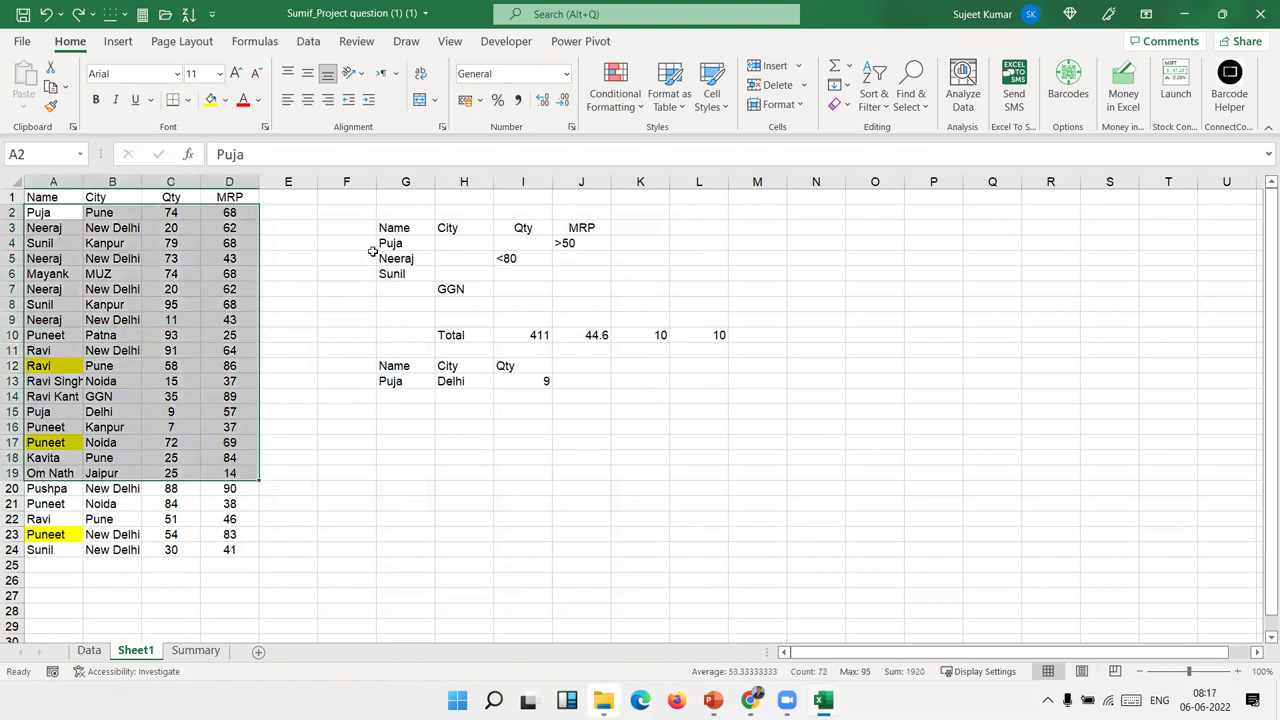
mouse_move(388, 232)
mouse_down()
mouse_move(580, 245)
mouse_move(590, 288)
mouse_up()
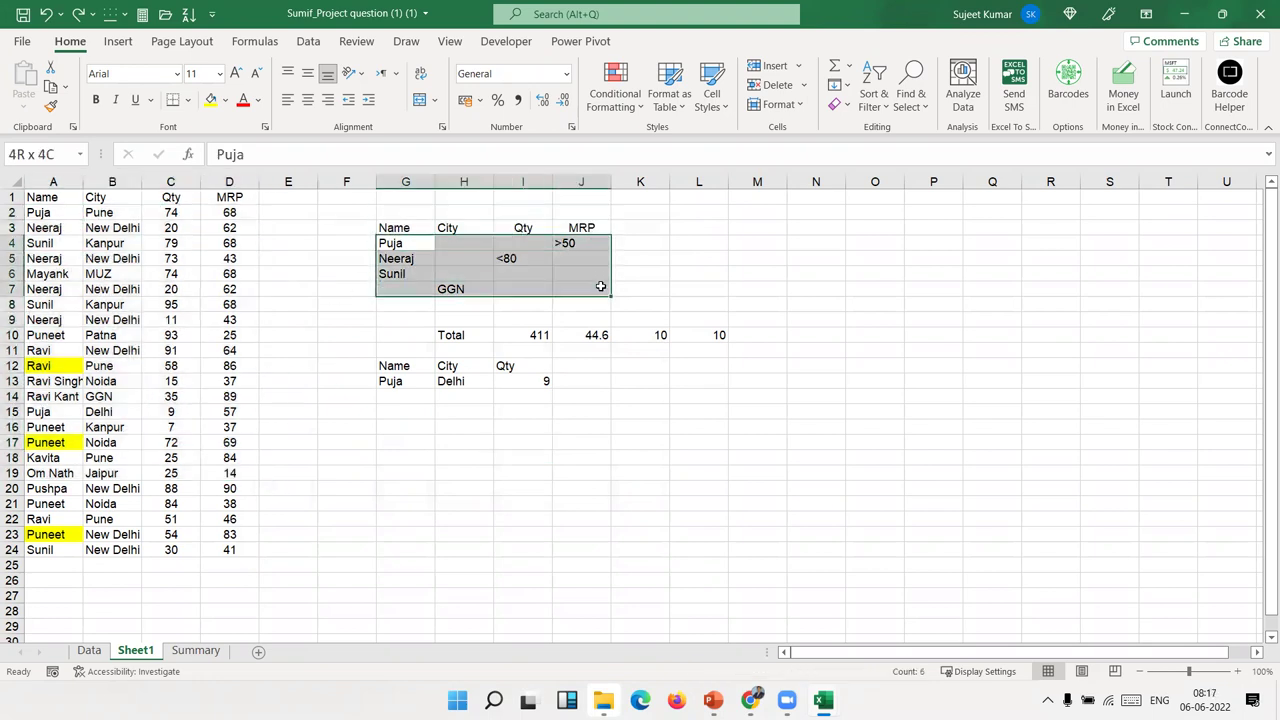
click(400, 258)
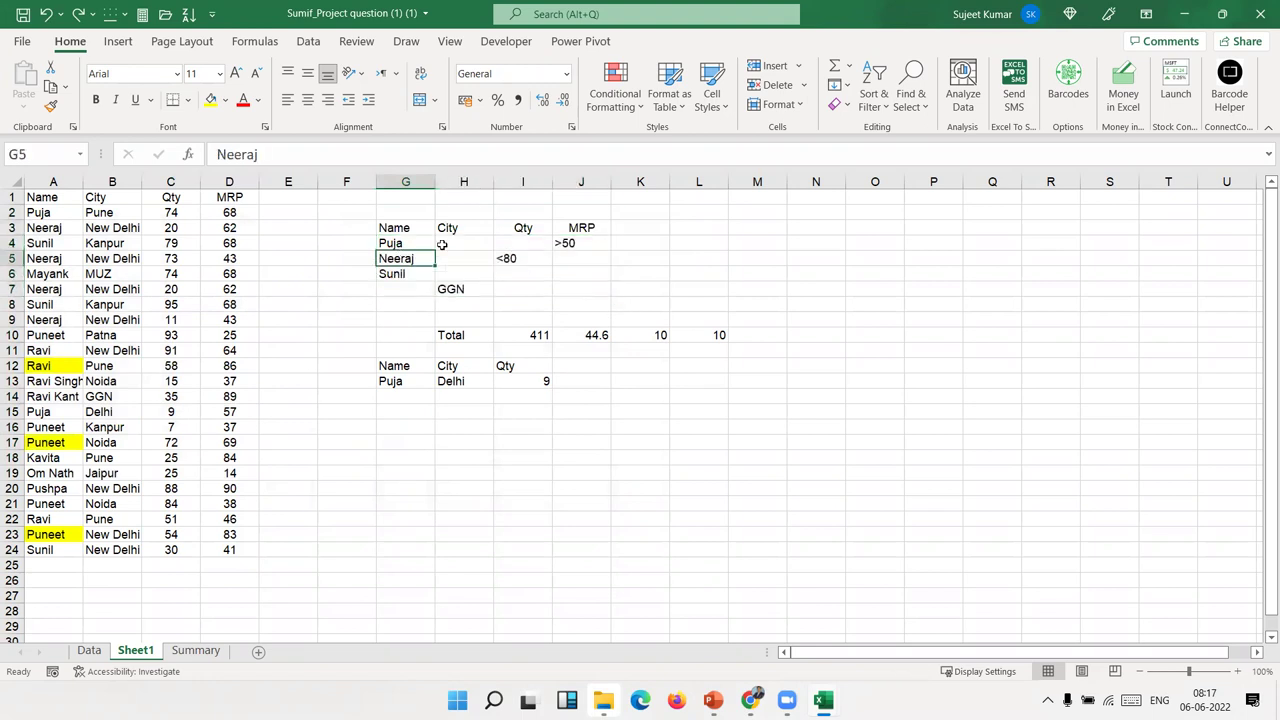
click(590, 244)
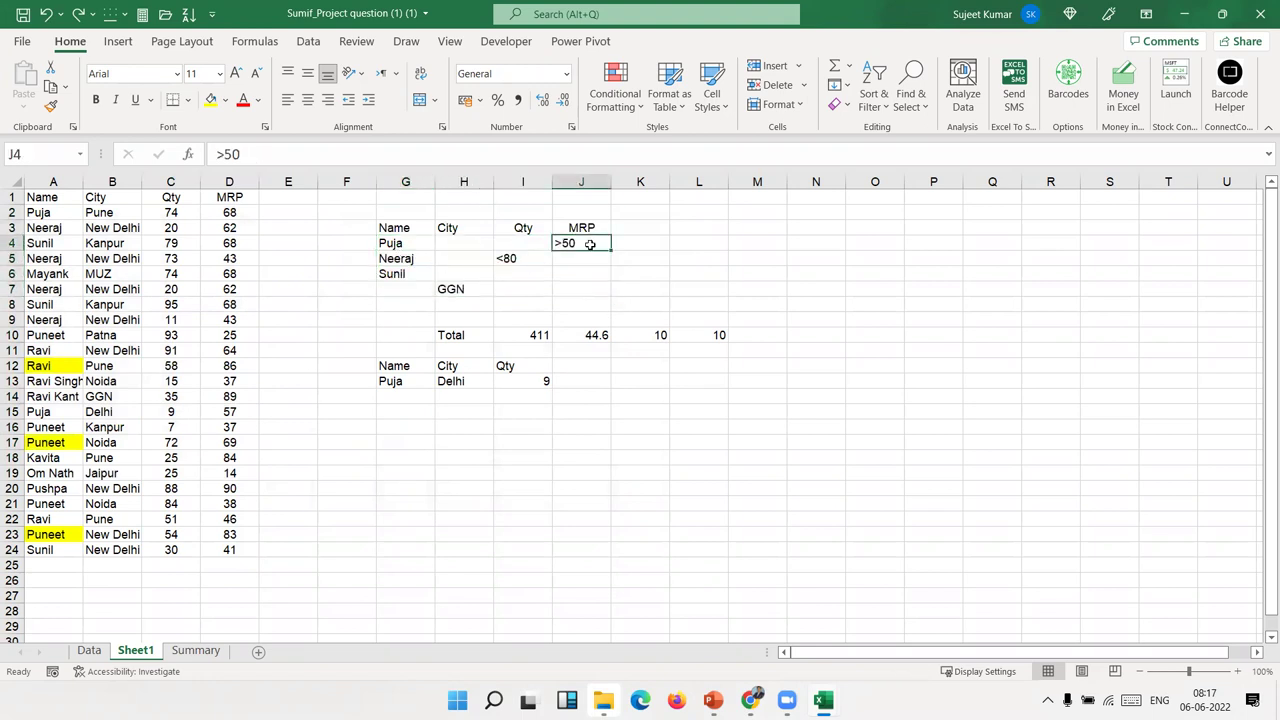
click(391, 258)
click(510, 256)
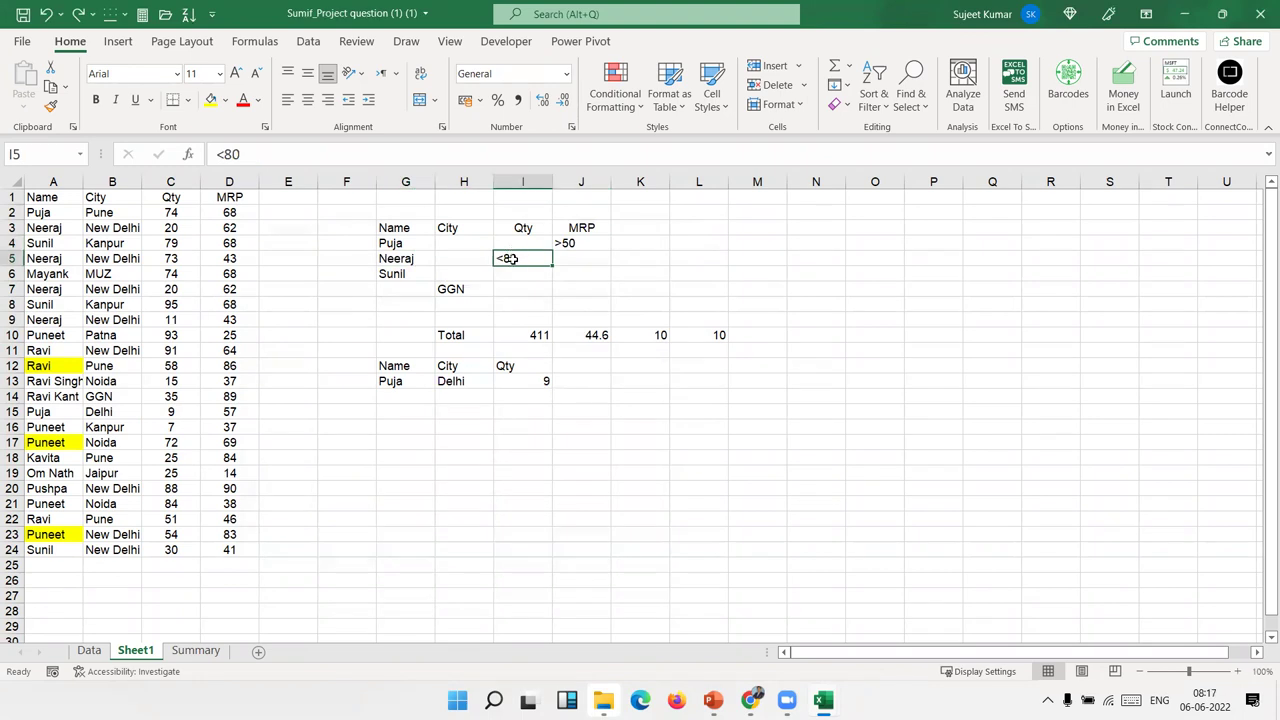
click(401, 275)
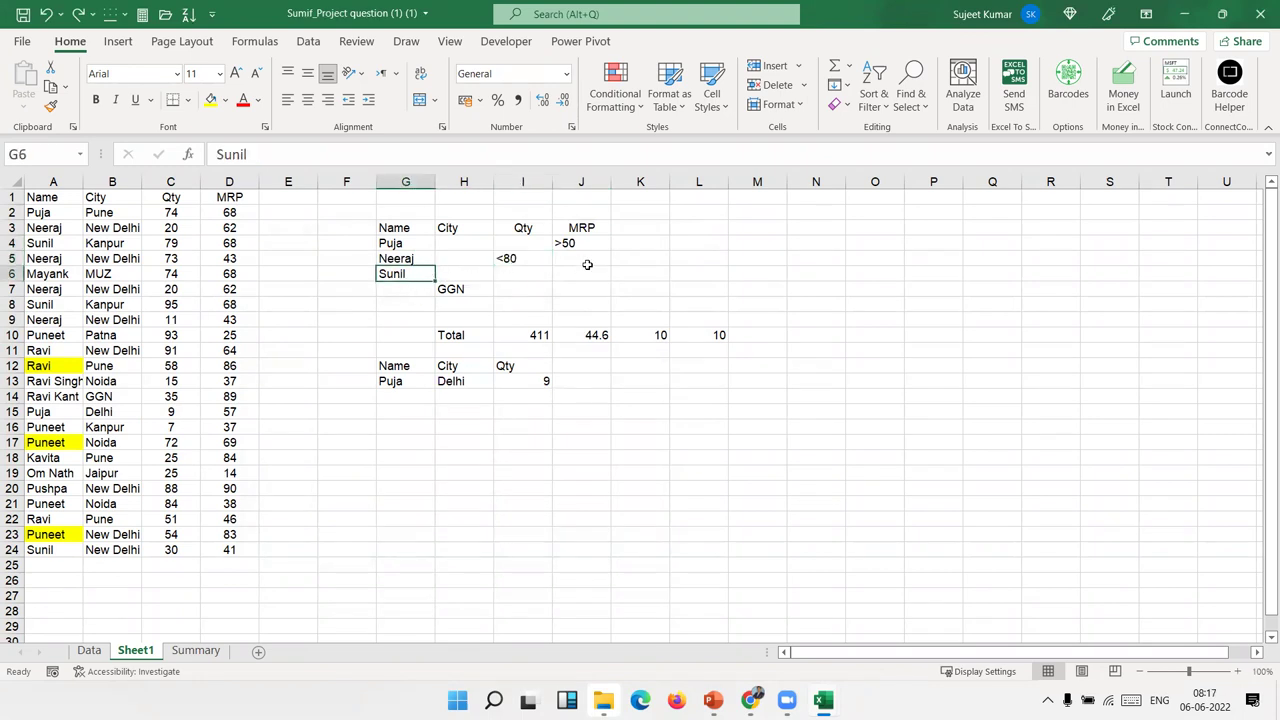
click(462, 286)
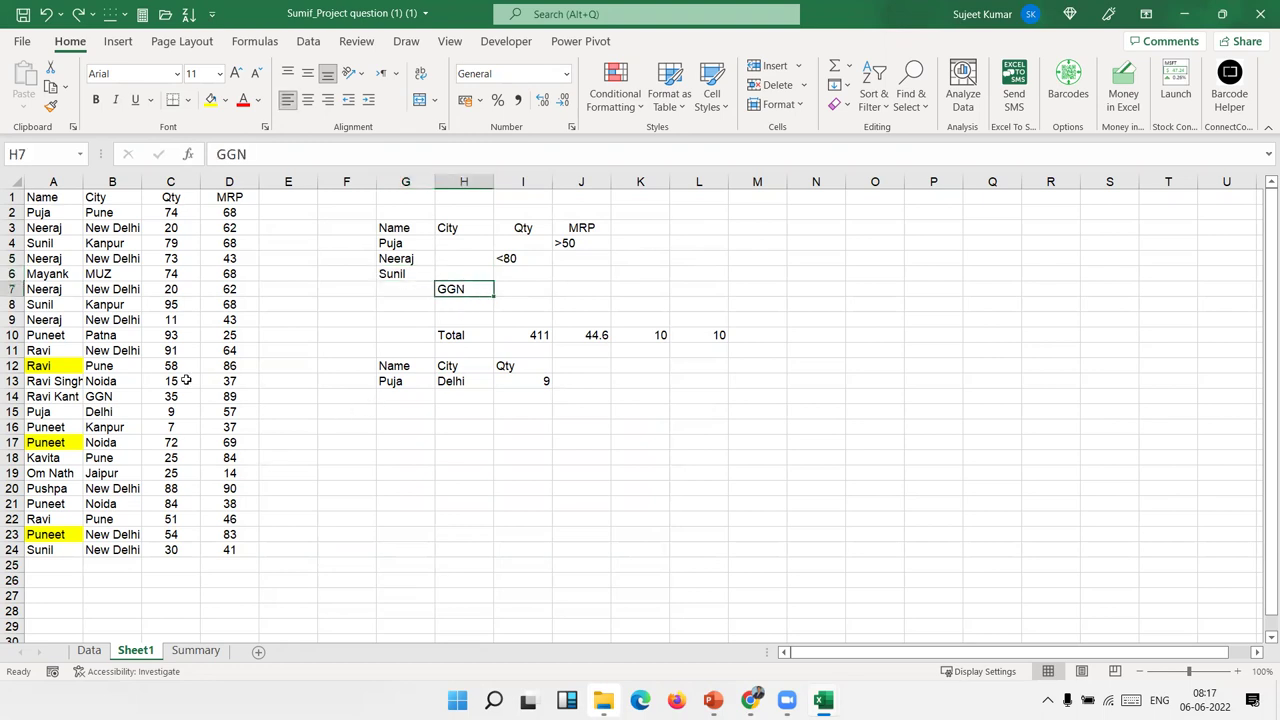
click(637, 242)
click(629, 266)
click(626, 274)
click(622, 288)
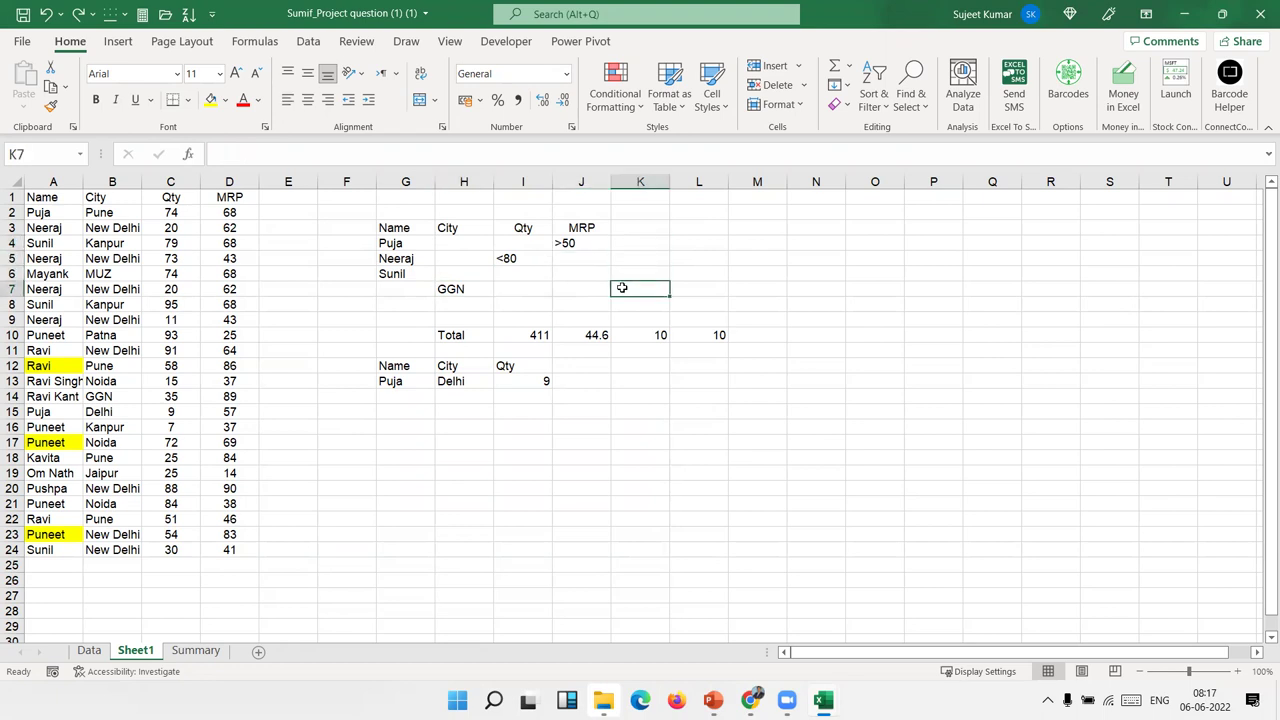
click(459, 240)
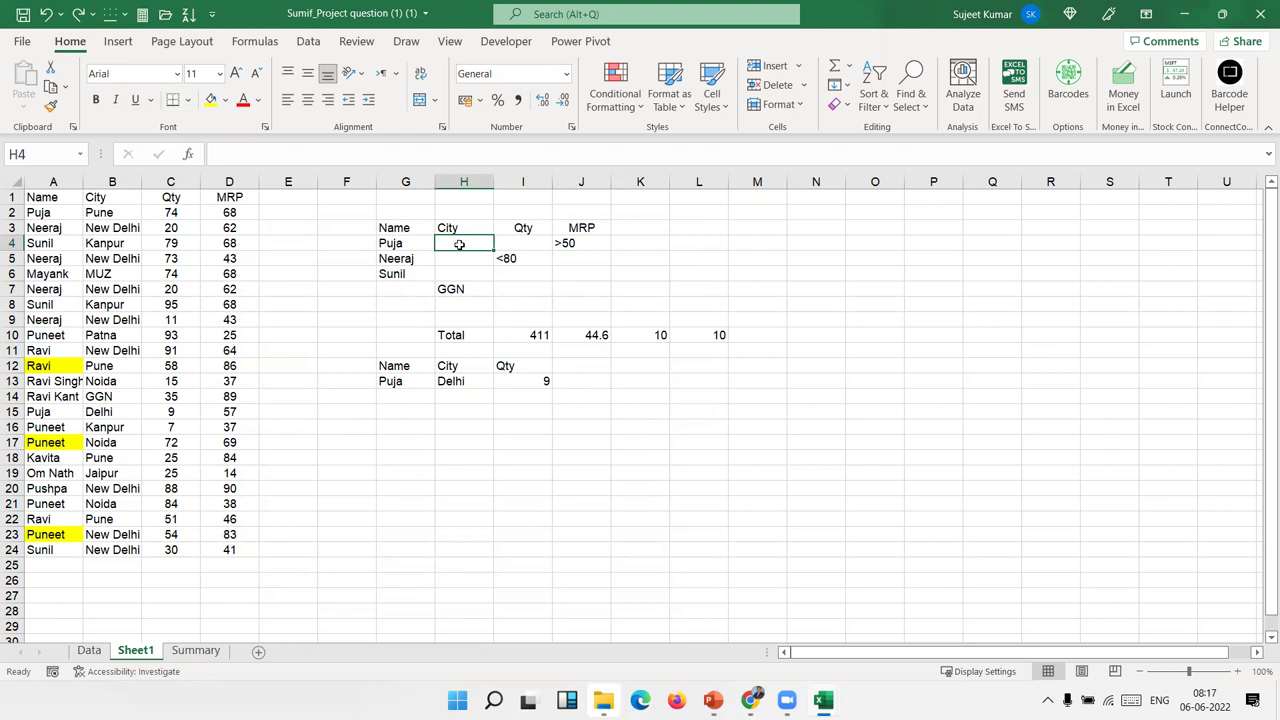
click(566, 380)
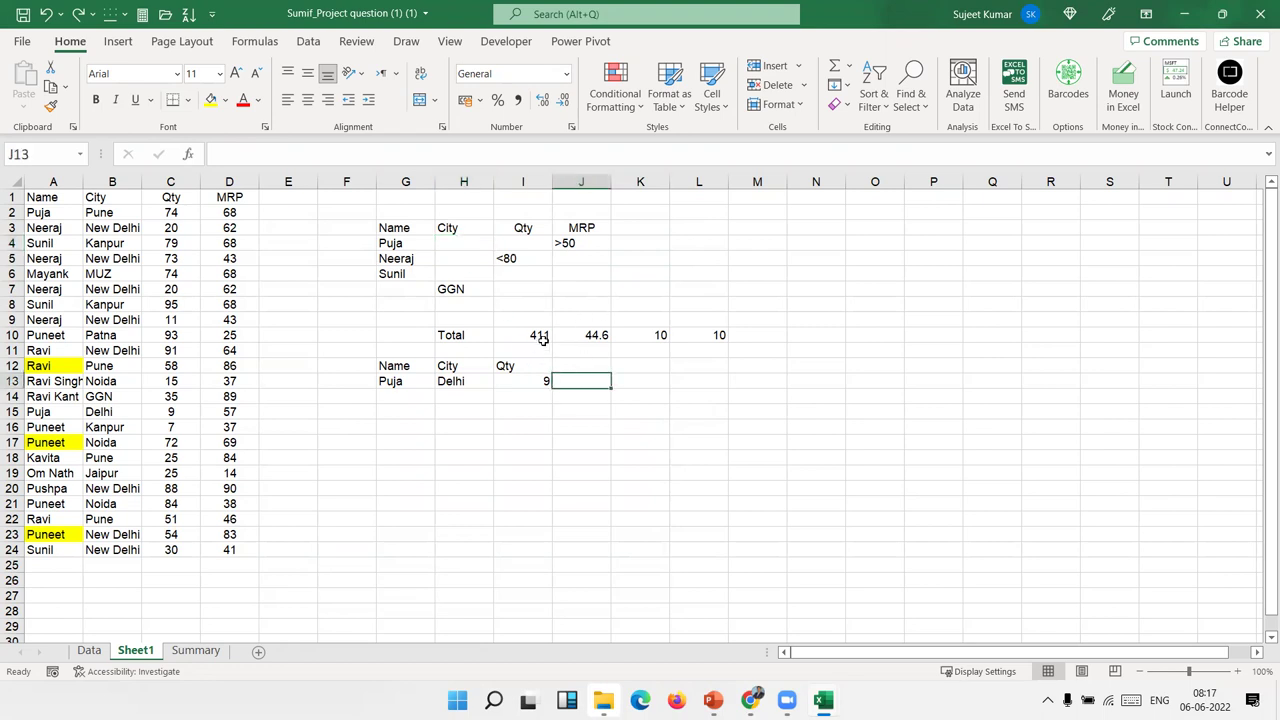
Step: Start a new DSUM formula in I10 after discarding an accidental DGET entry
click(545, 339)
text(=)
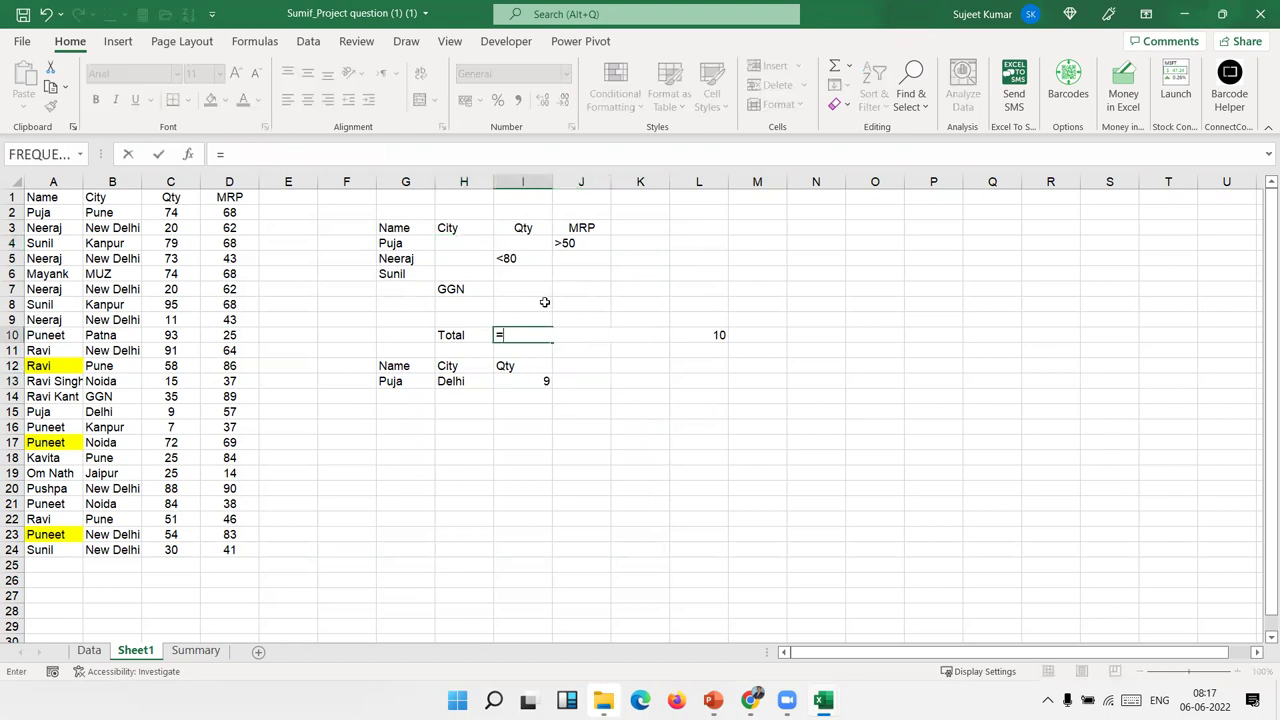
text(d)
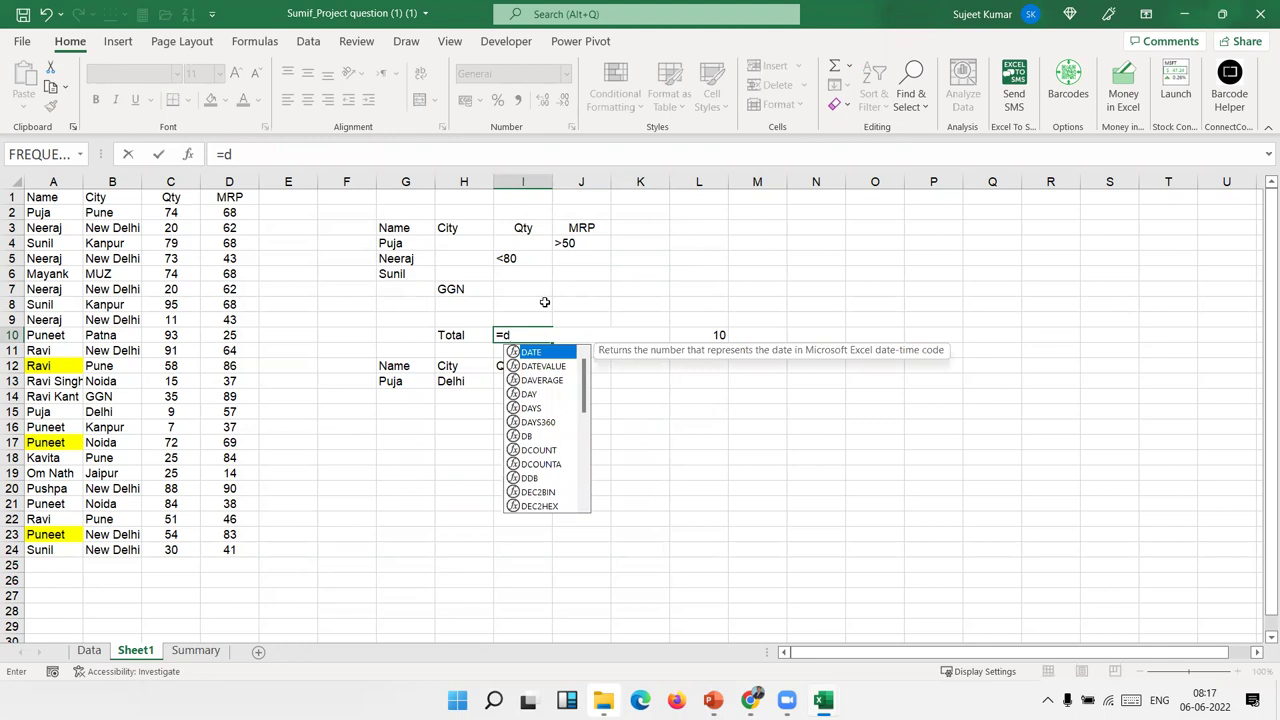
text(ge)
key(Tab)
key(Escape)
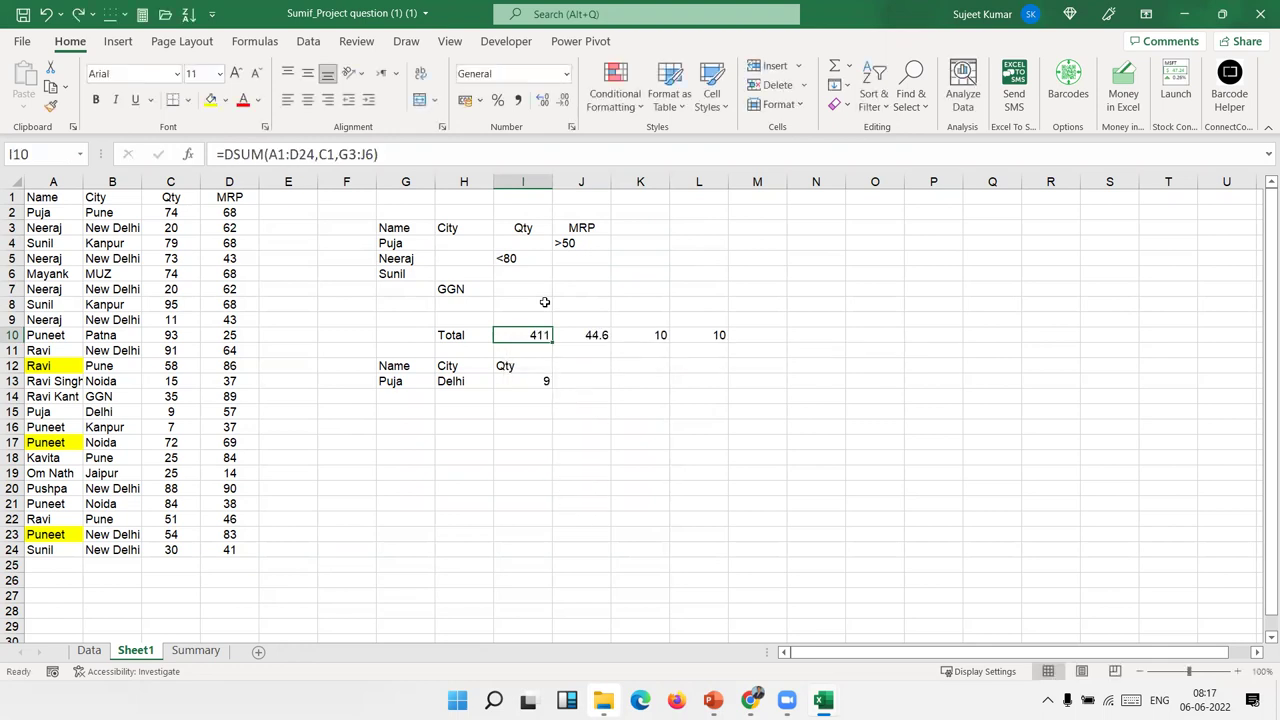
text(=s)
key(BackSpace)
text(dsu)
key(Tab)
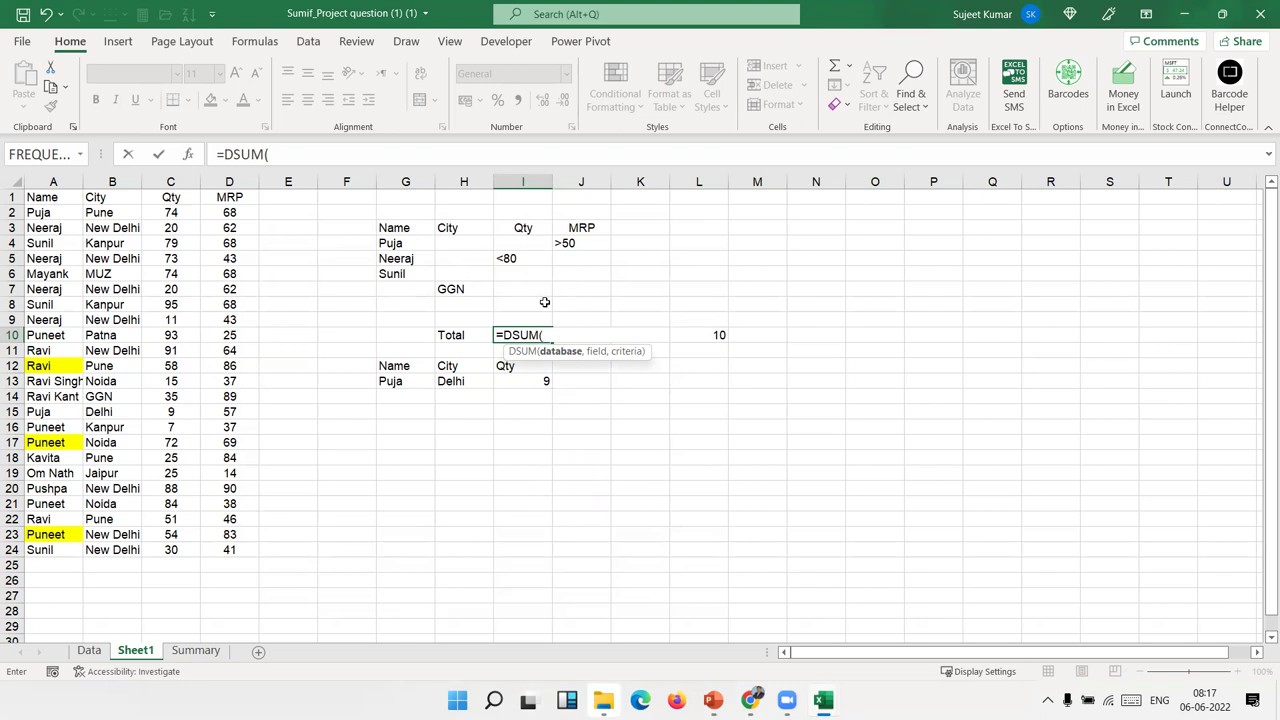
Step: Complete =DSUM(A1:D24,C1,G3:J7) so the Qty total shows 446
click(54, 200)
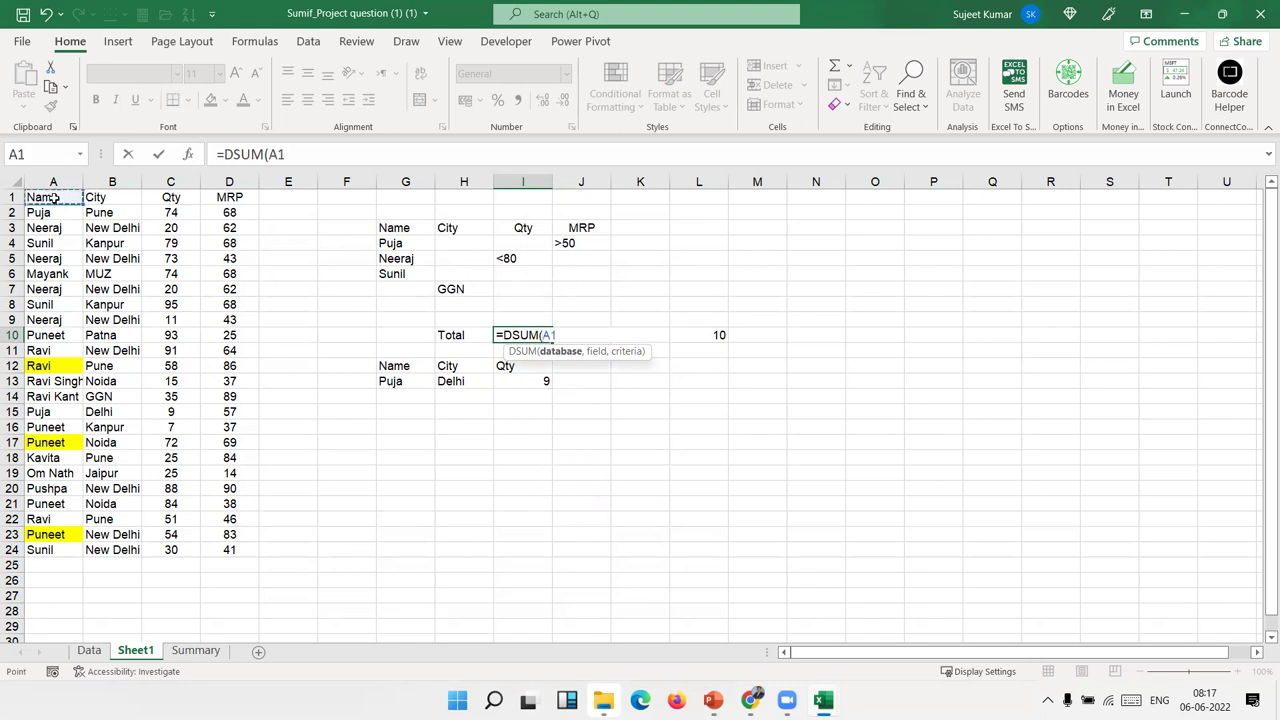
key(ctrl+shift+Right)
key(ctrl+shift+Down)
text(:D24,)
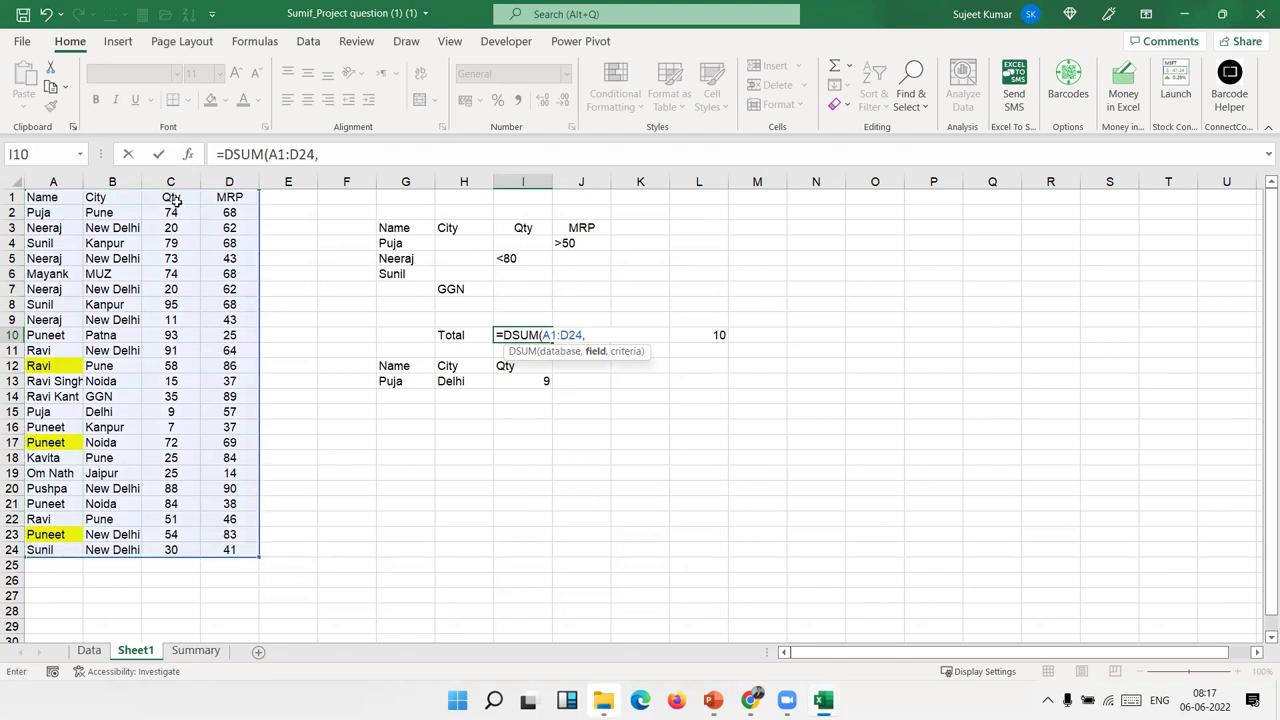
click(175, 200)
text(,)
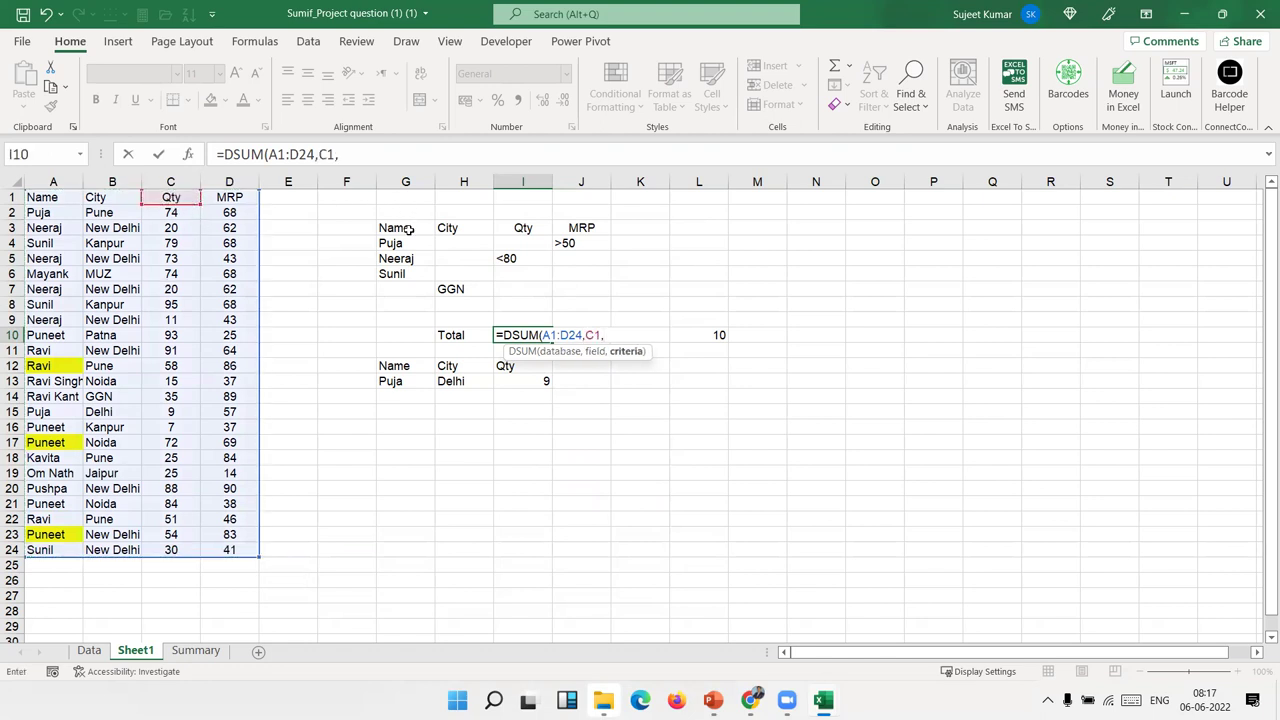
drag(392, 230, 580, 288)
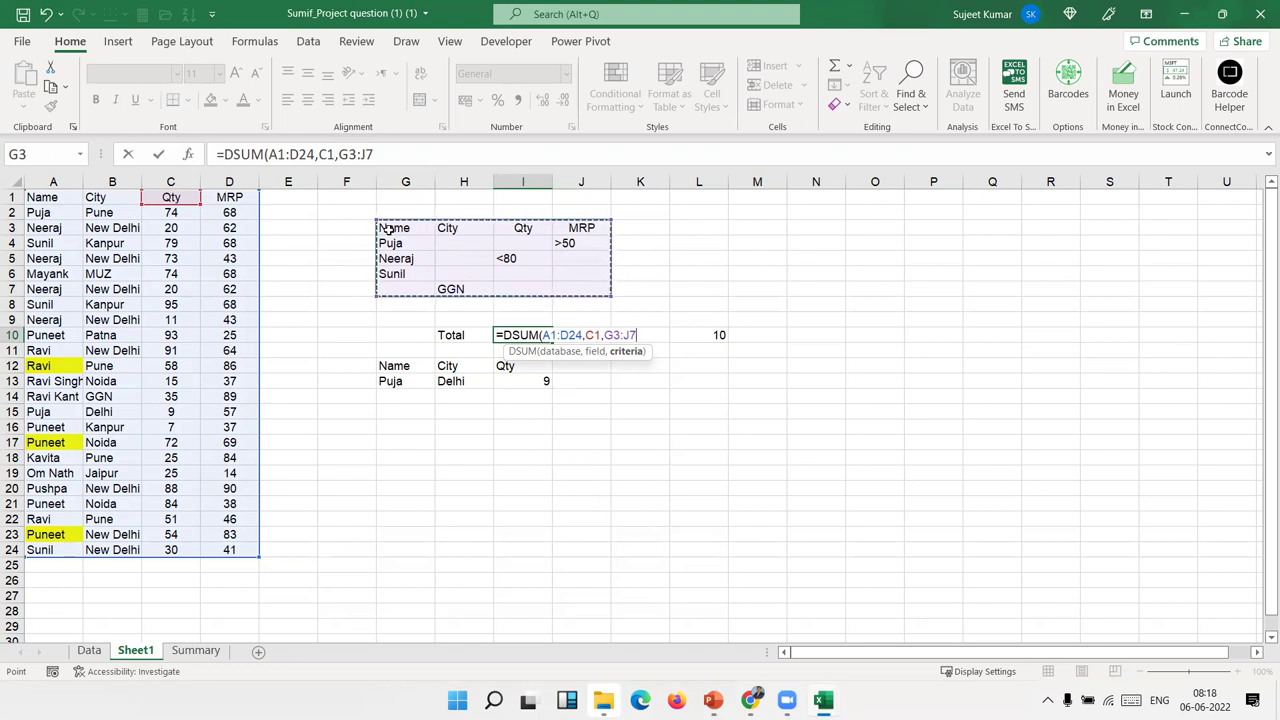
key(Return)
click(550, 336)
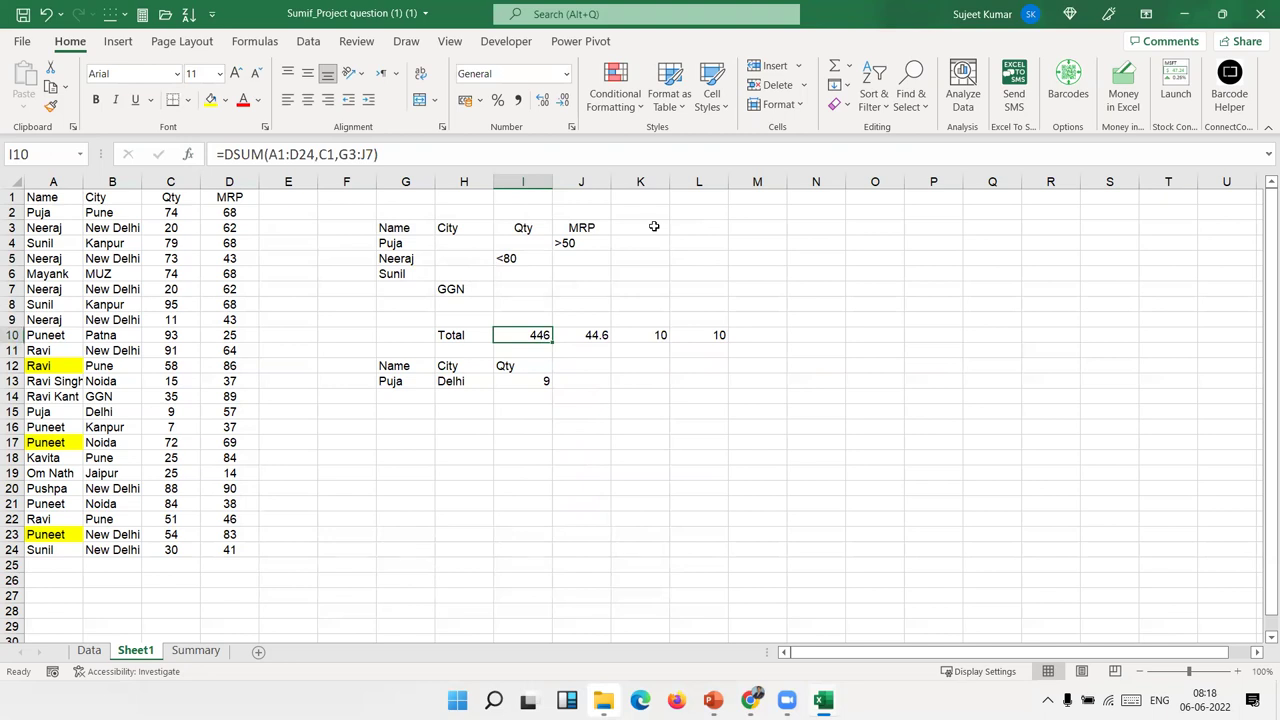
click(370, 568)
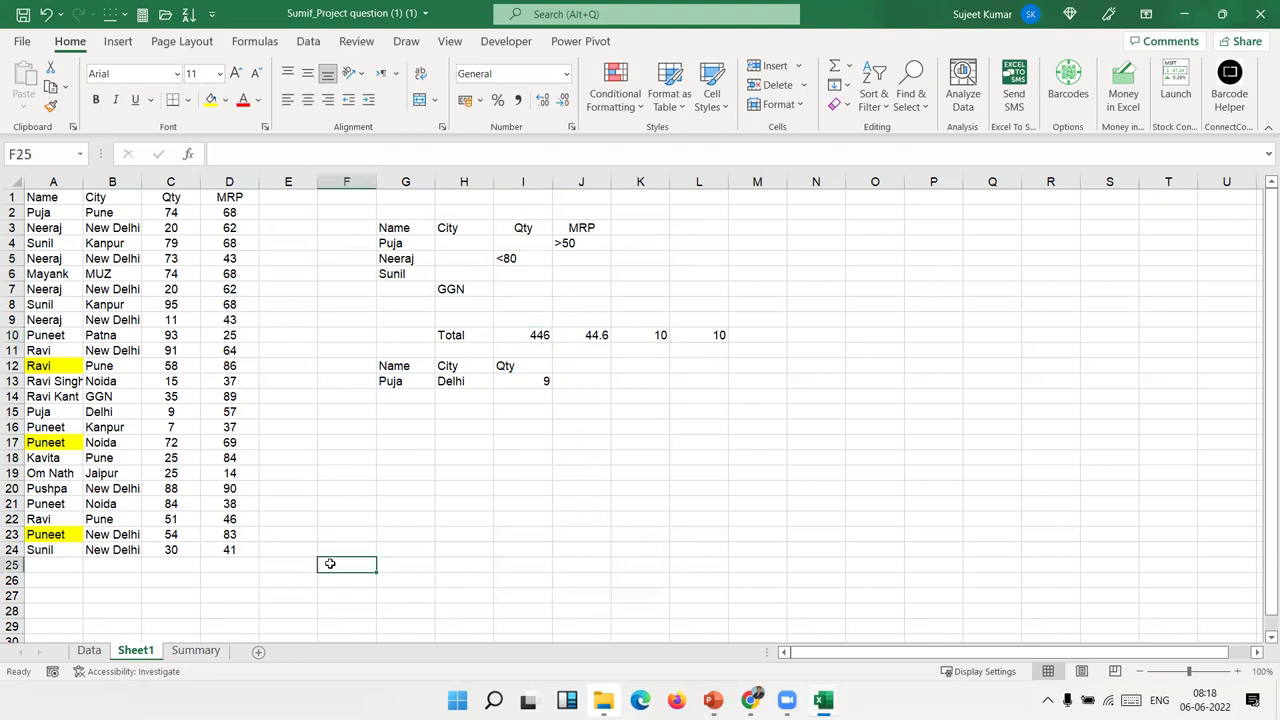
click(601, 504)
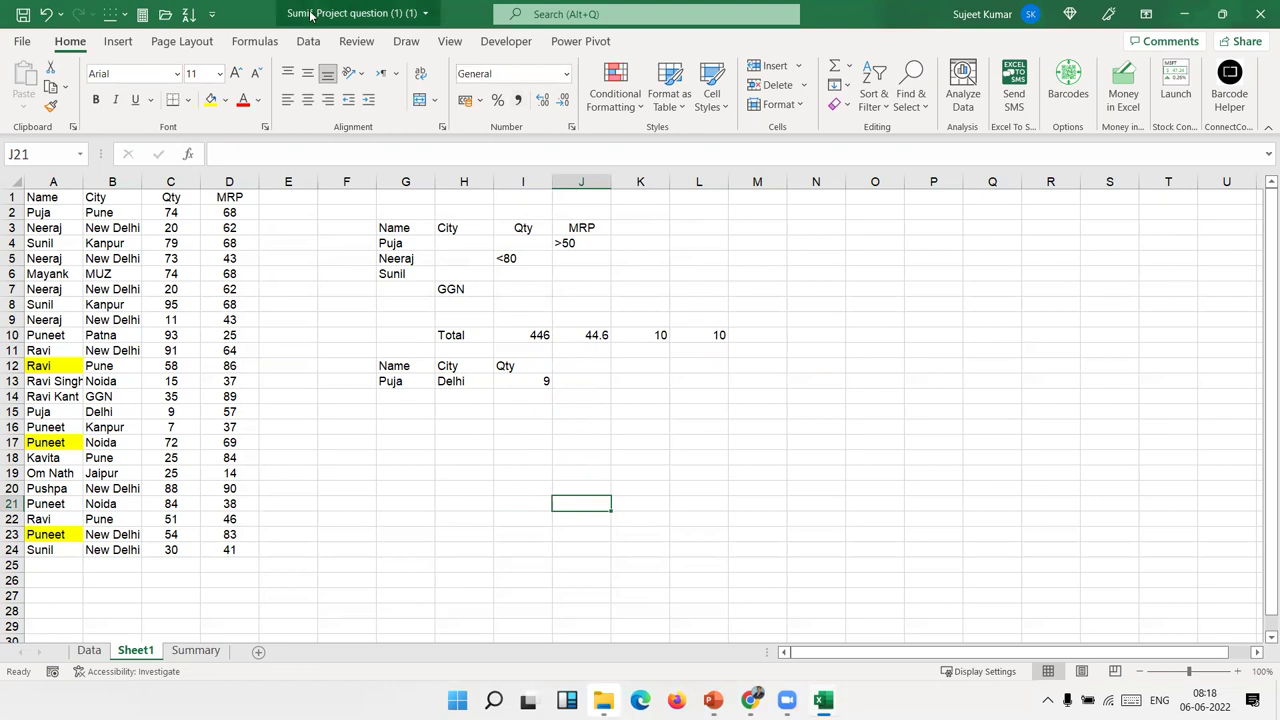
click(186, 153)
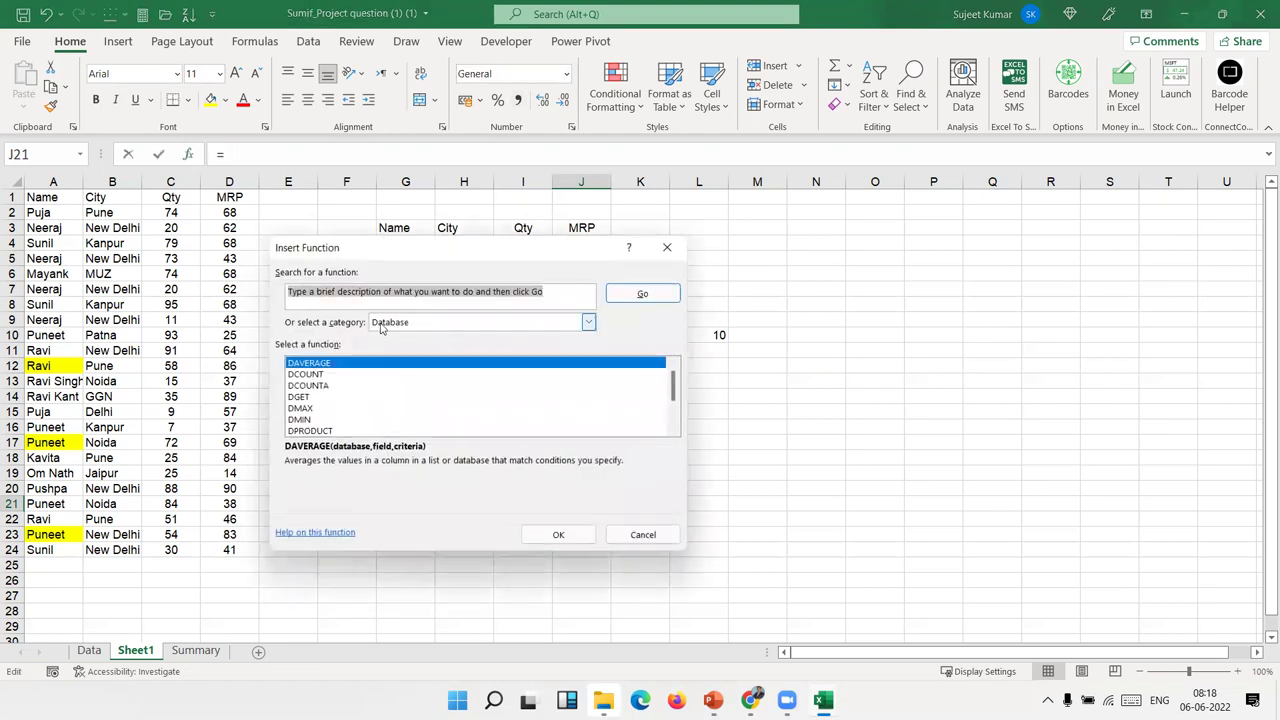
click(382, 323)
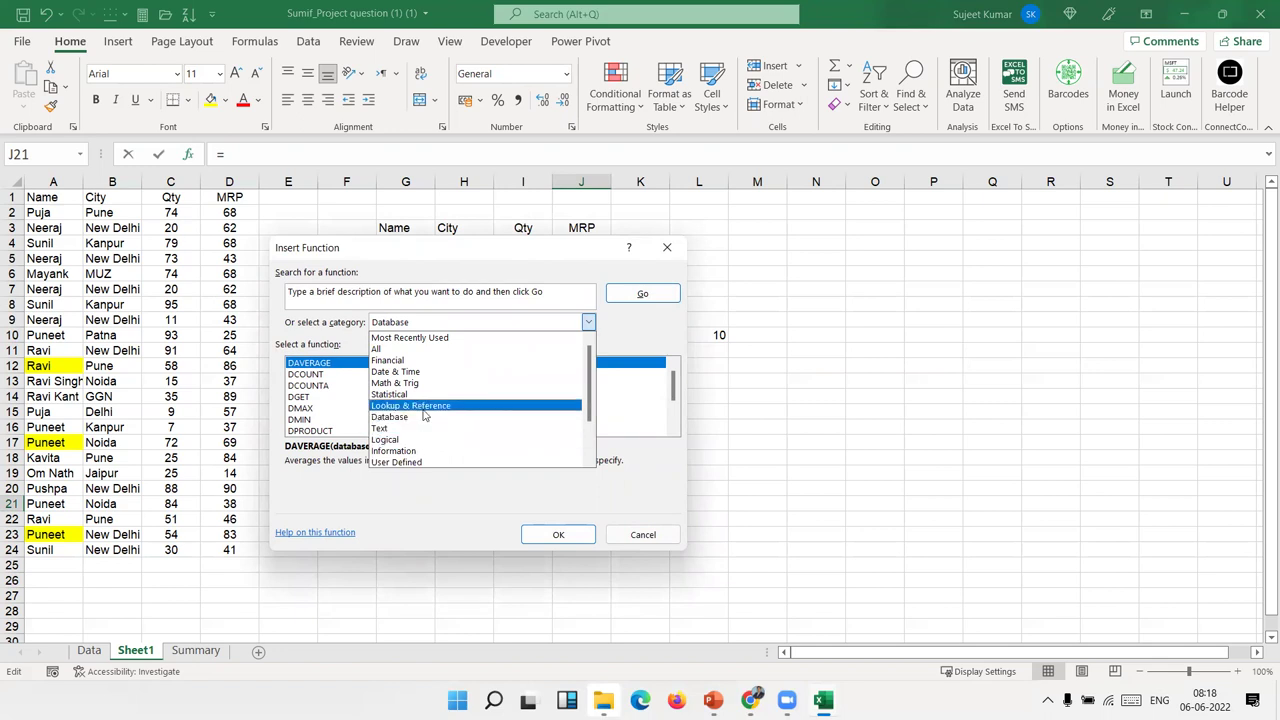
scroll(444, 437, down, 1)
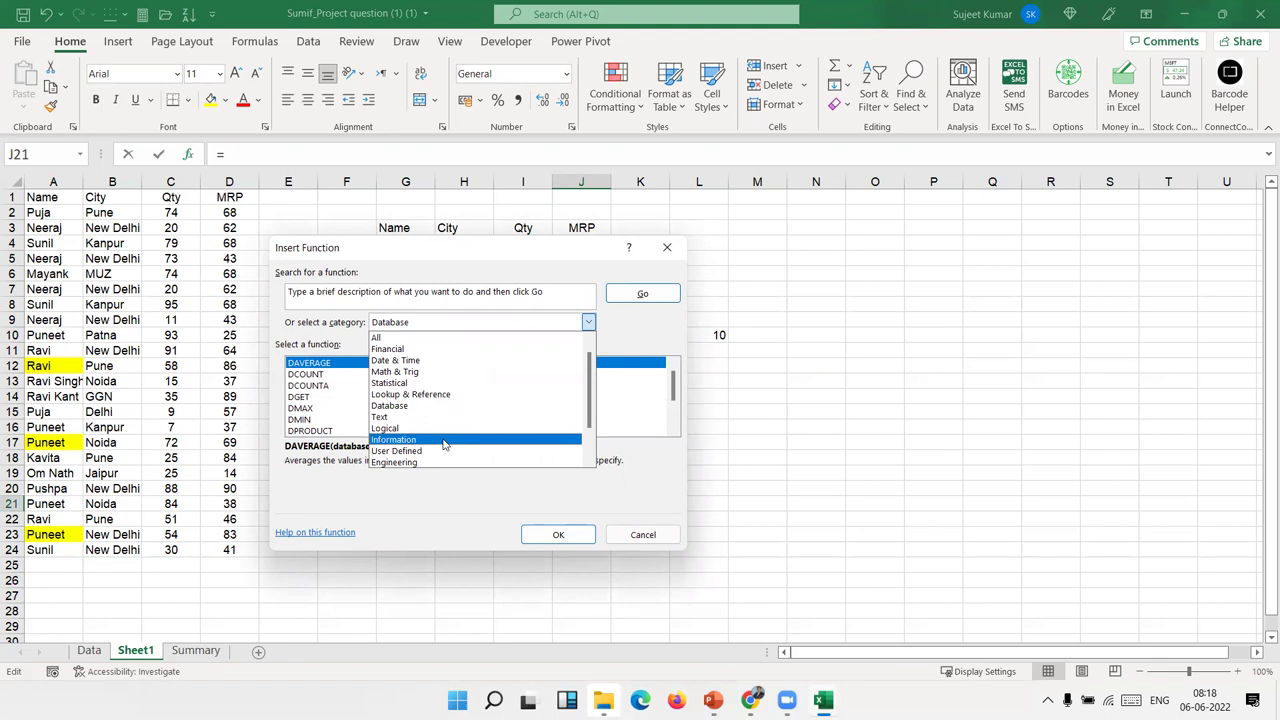
click(444, 441)
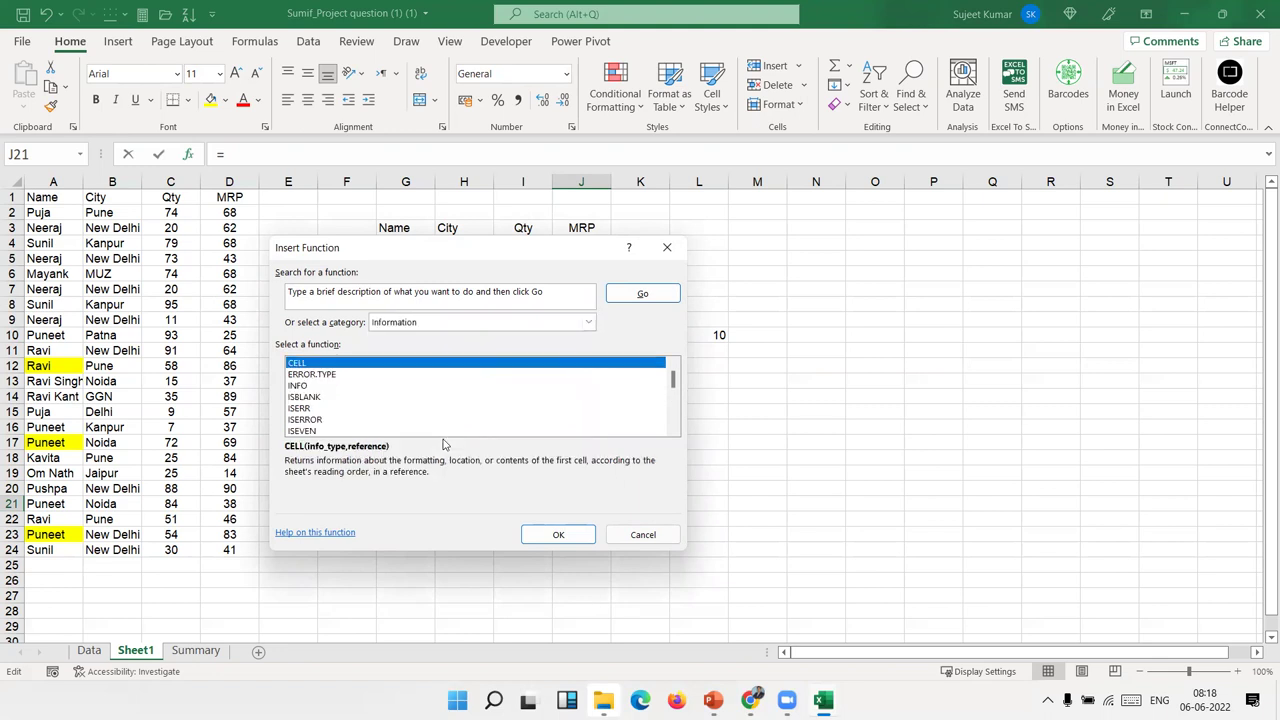
scroll(320, 385, down, 3)
scroll(322, 397, up, 2)
scroll(337, 417, up, 1)
key(Escape)
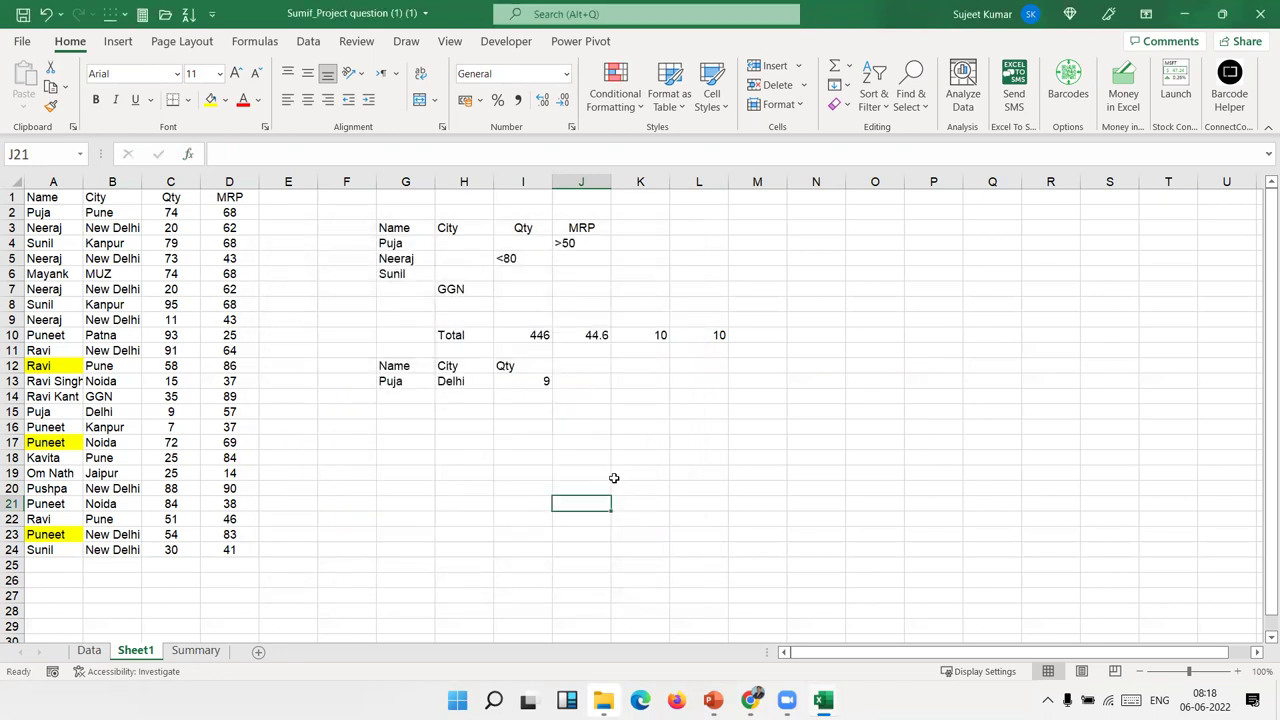
Step: Enter =CELL("filename") in J21 to show the workbook path and sheet name
text(=cel)
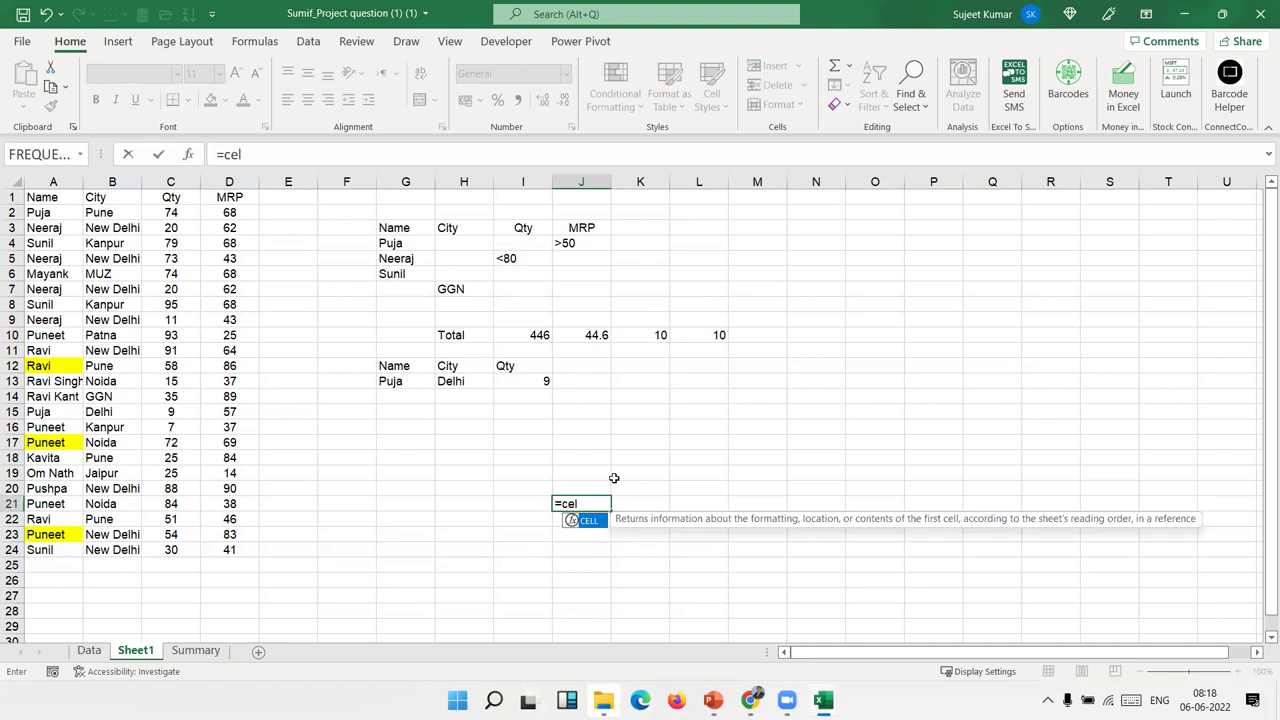
key(Tab)
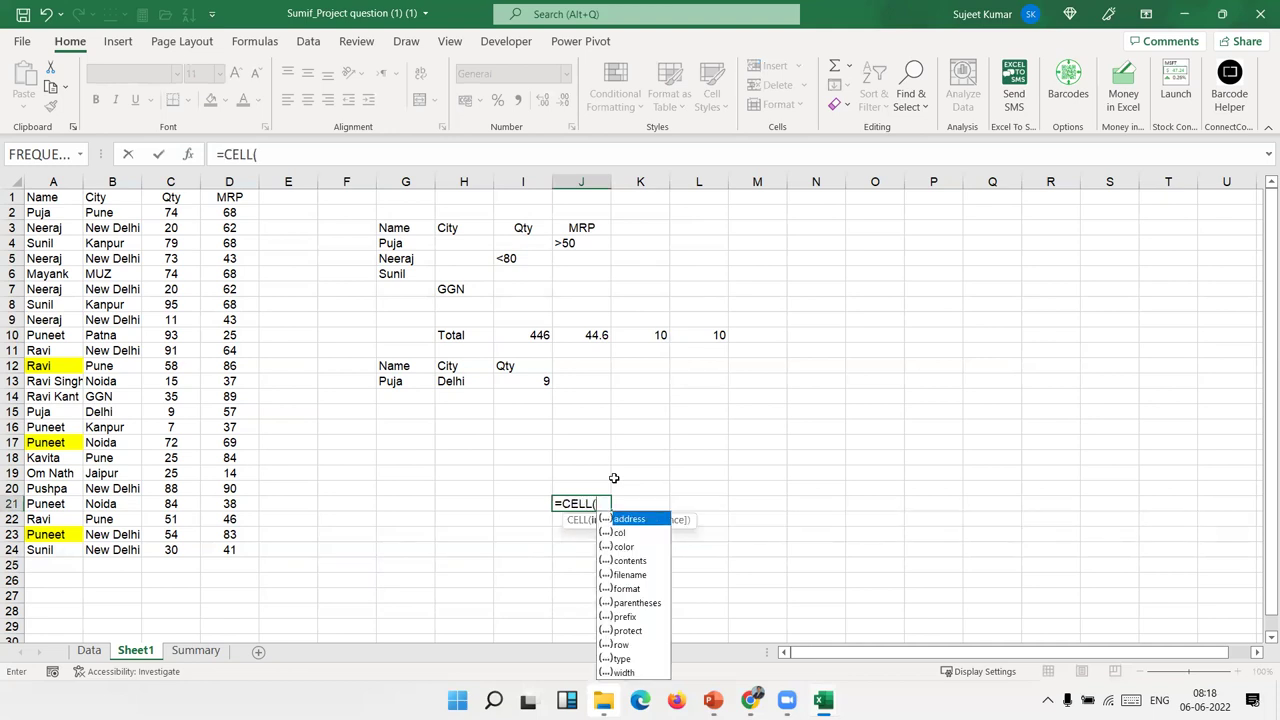
key(Down)
key(Down)
key(Down)
key(Down)
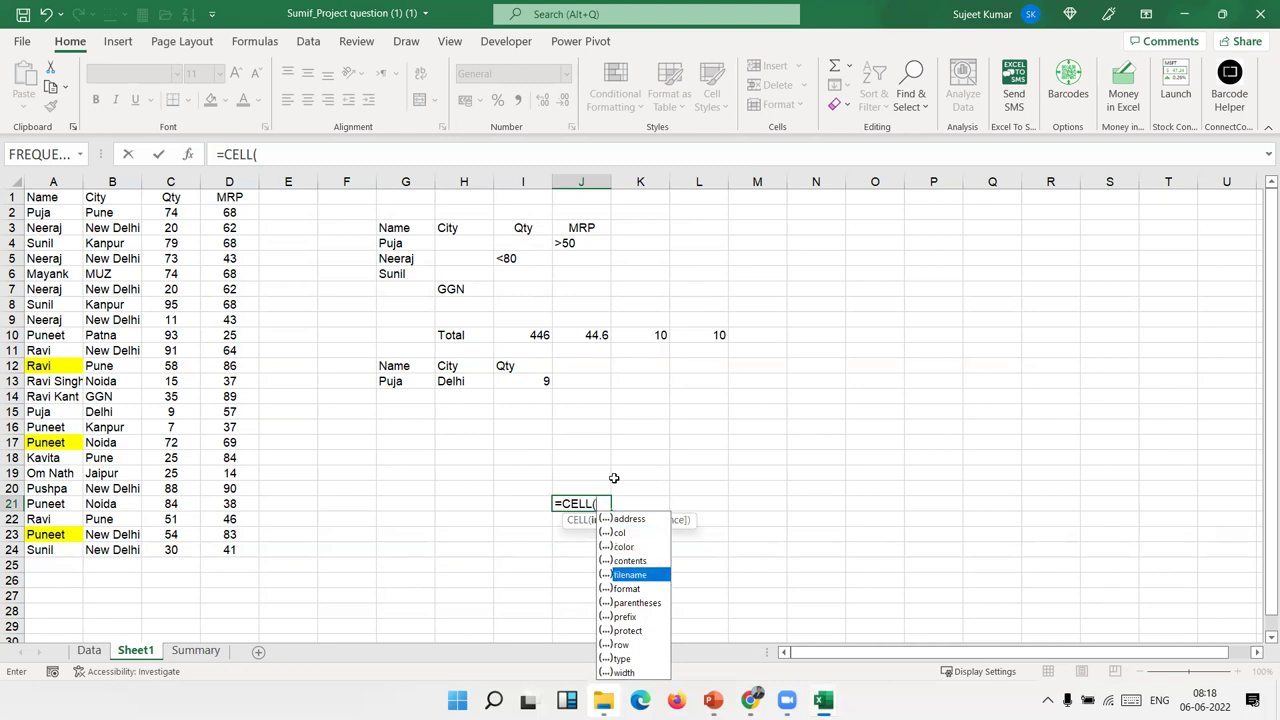
key(Tab)
key(Return)
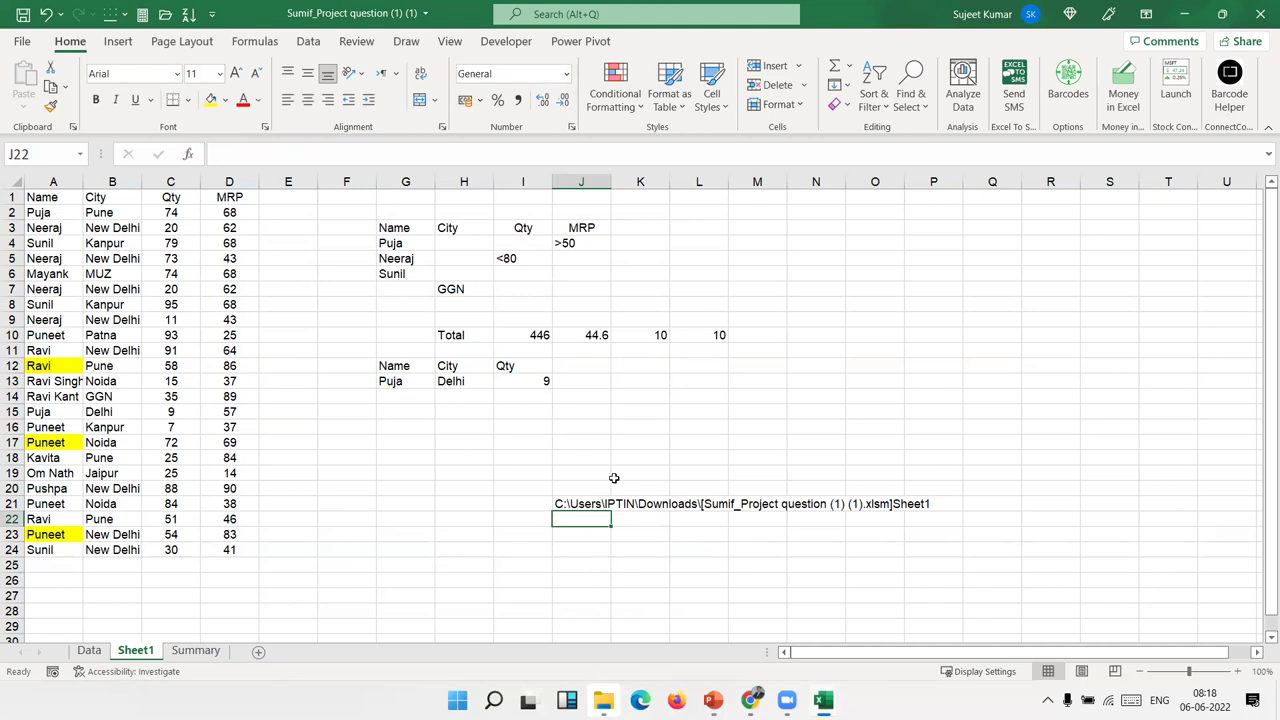
Step: Enter =FIND("]",J21,1) in J22 to locate the bracket, giving 62
text(=find)
key(Tab)
text("]",)
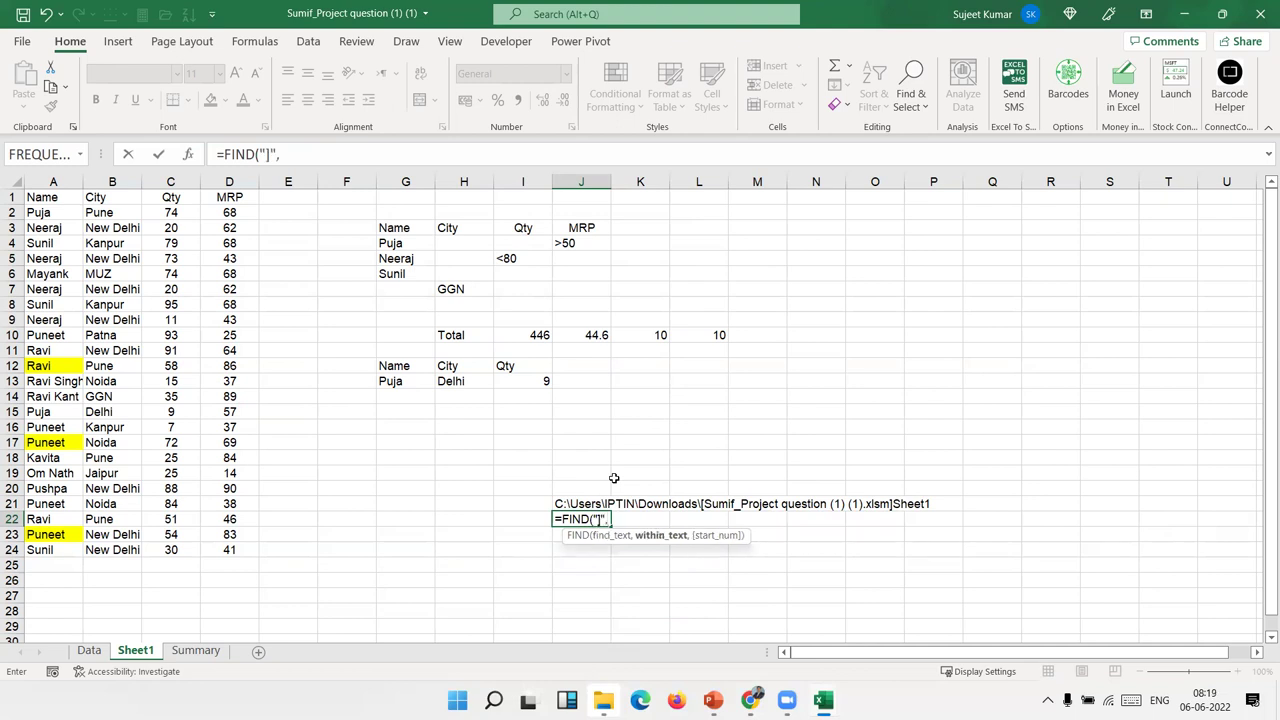
key(Up)
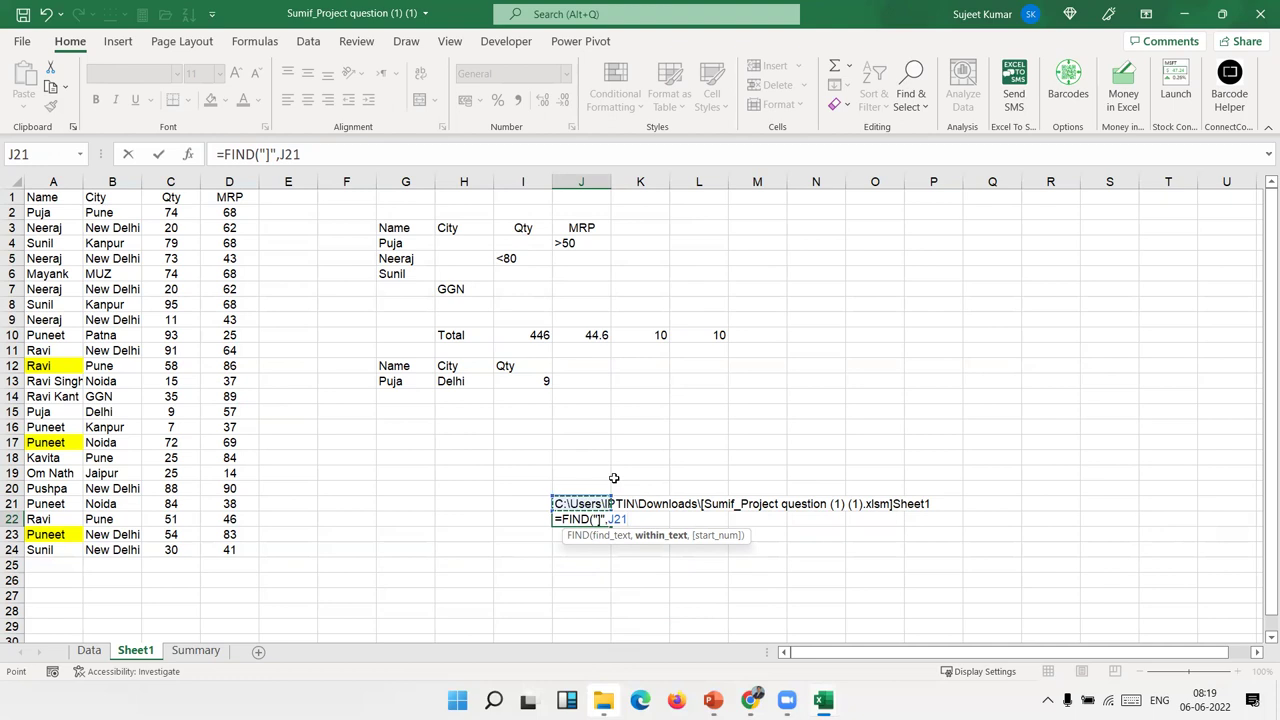
text(,)
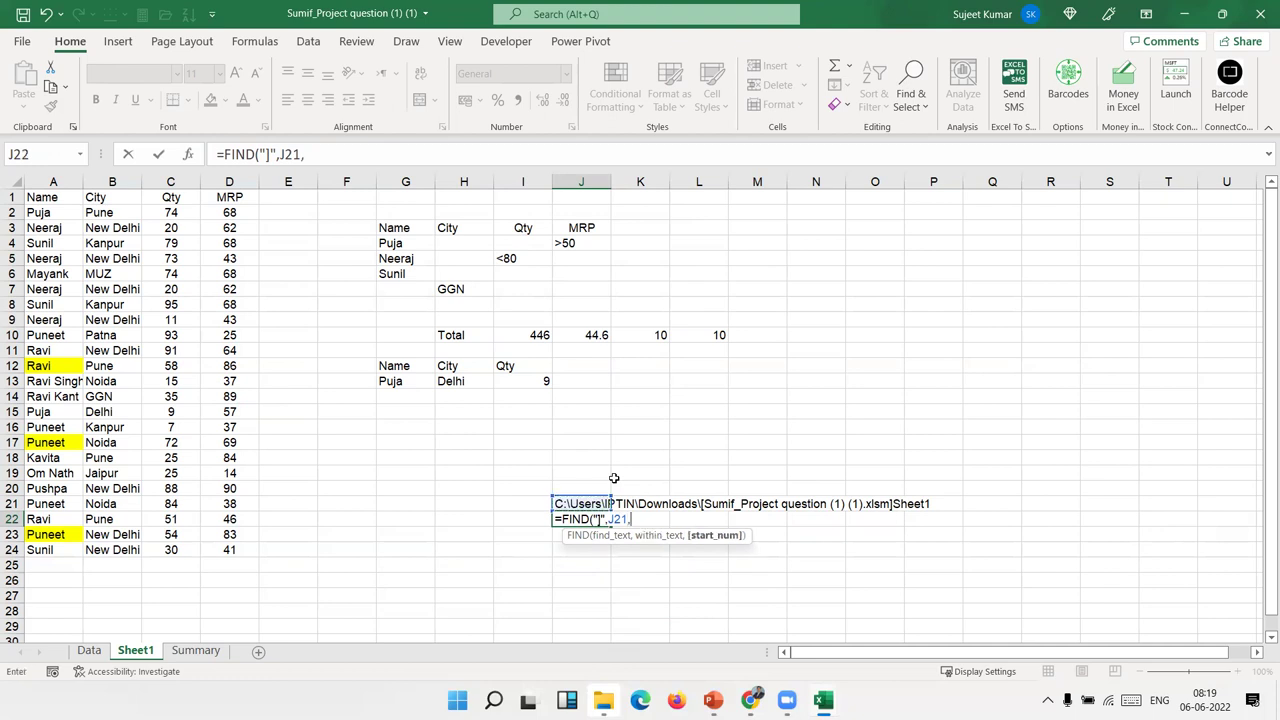
text(1)
key(ctrl+Return)
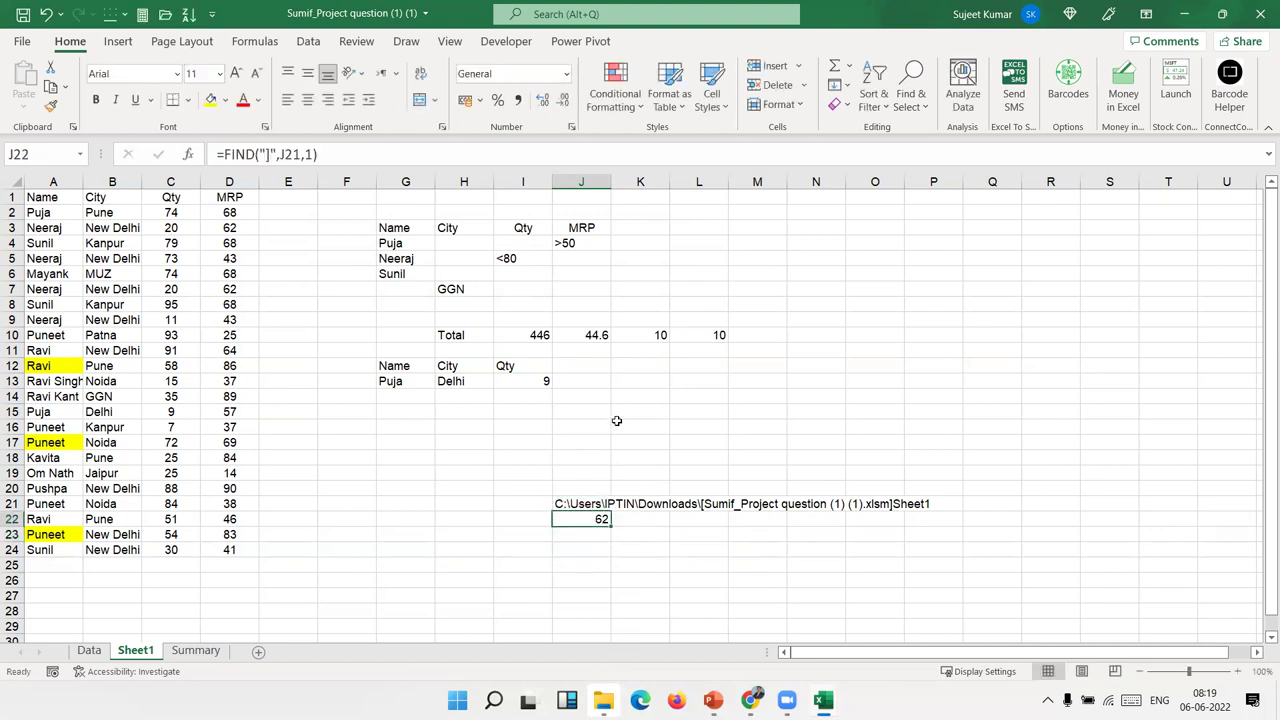
Step: Build =RIGHT(J21,LEN(J21)-J22) in K22 to extract the sheet name
key(Right)
text(=)
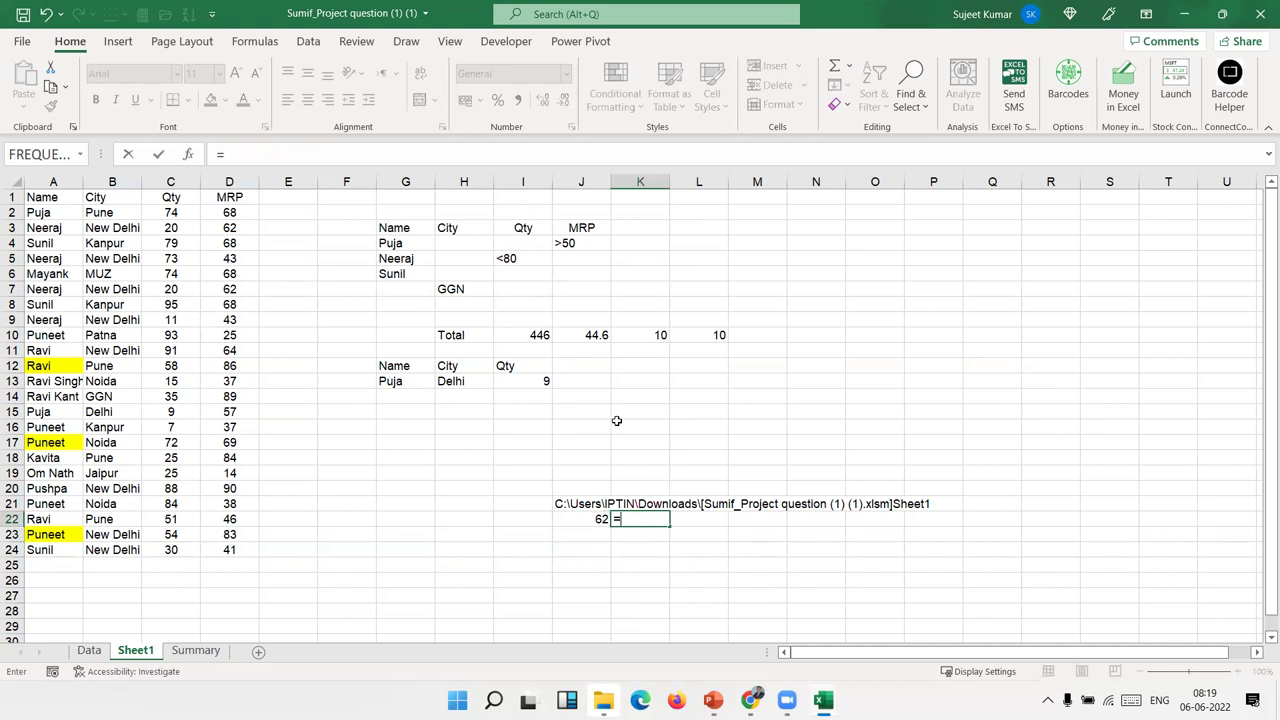
text(RIGHT()
key(Left)
key(Up)
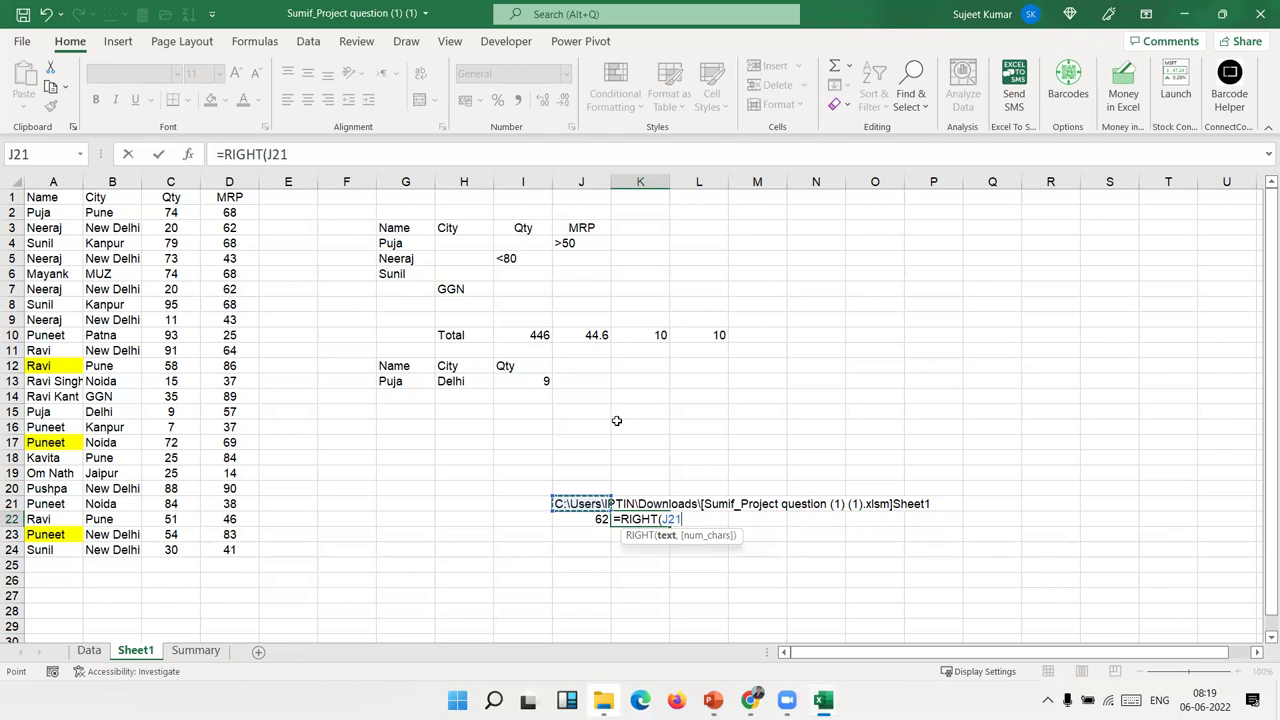
text(,l)
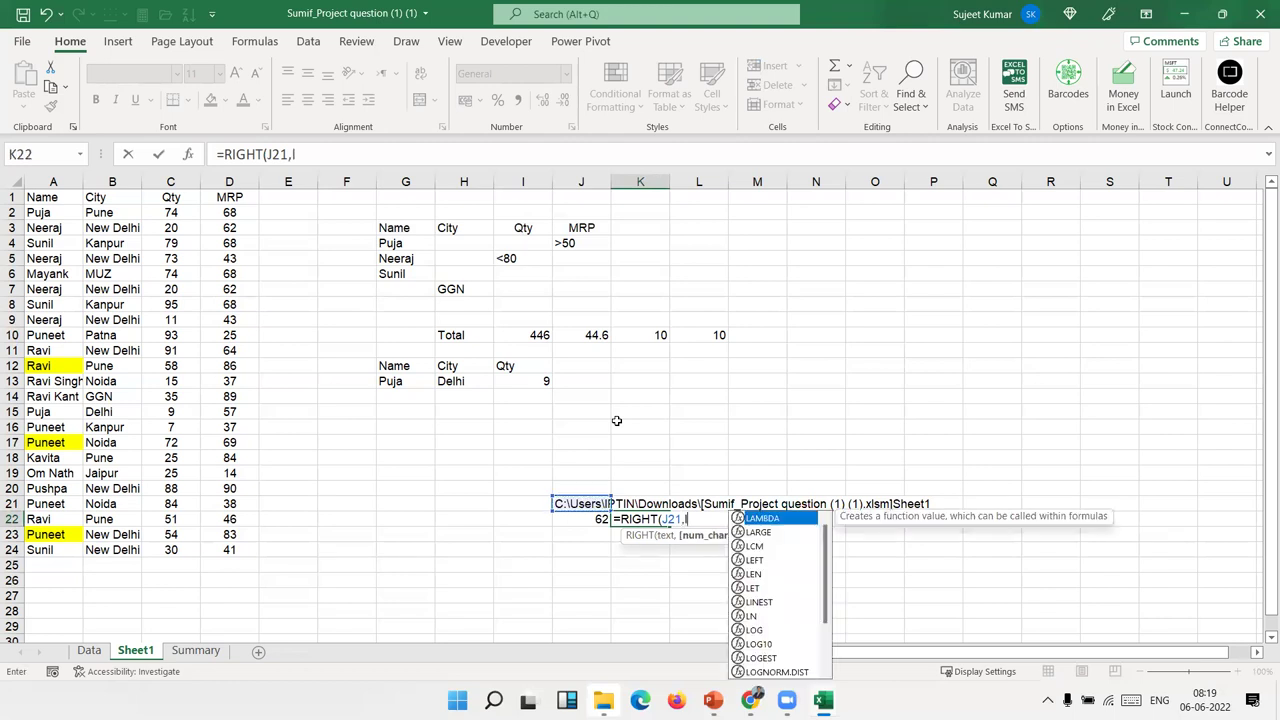
text(en)
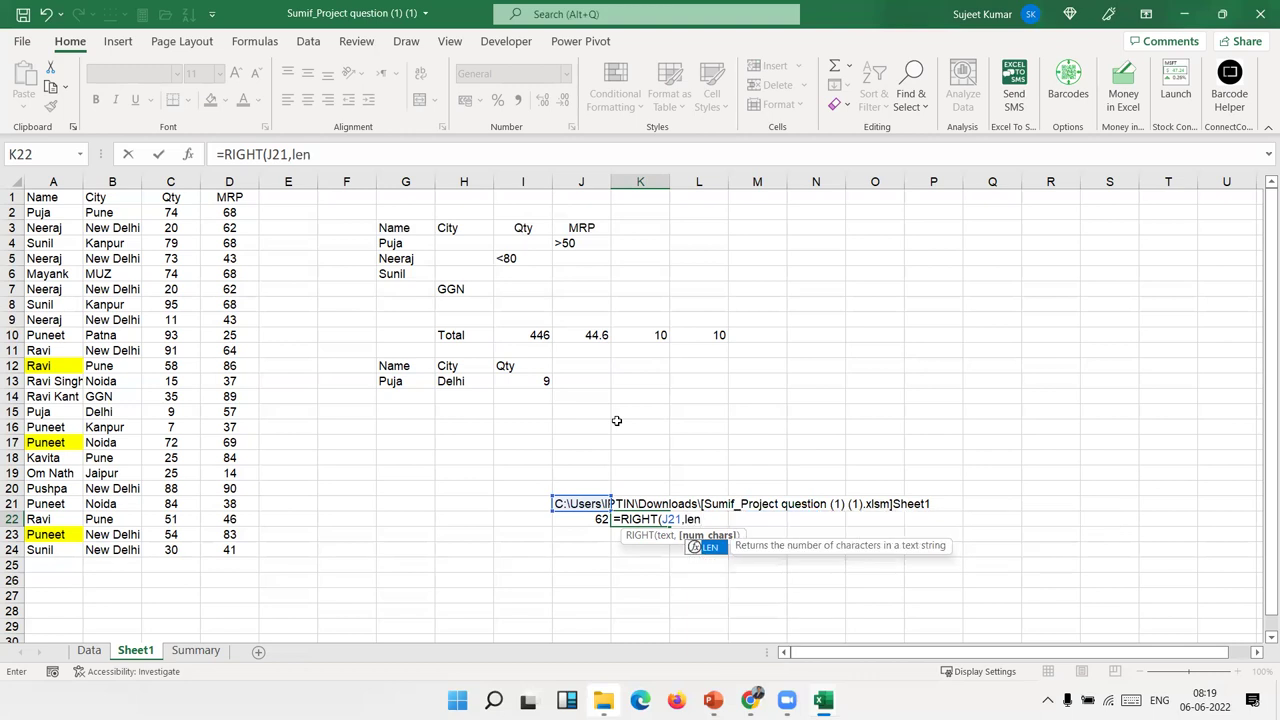
key(Tab)
key(Left)
key(Up)
text()-)
key(Left)
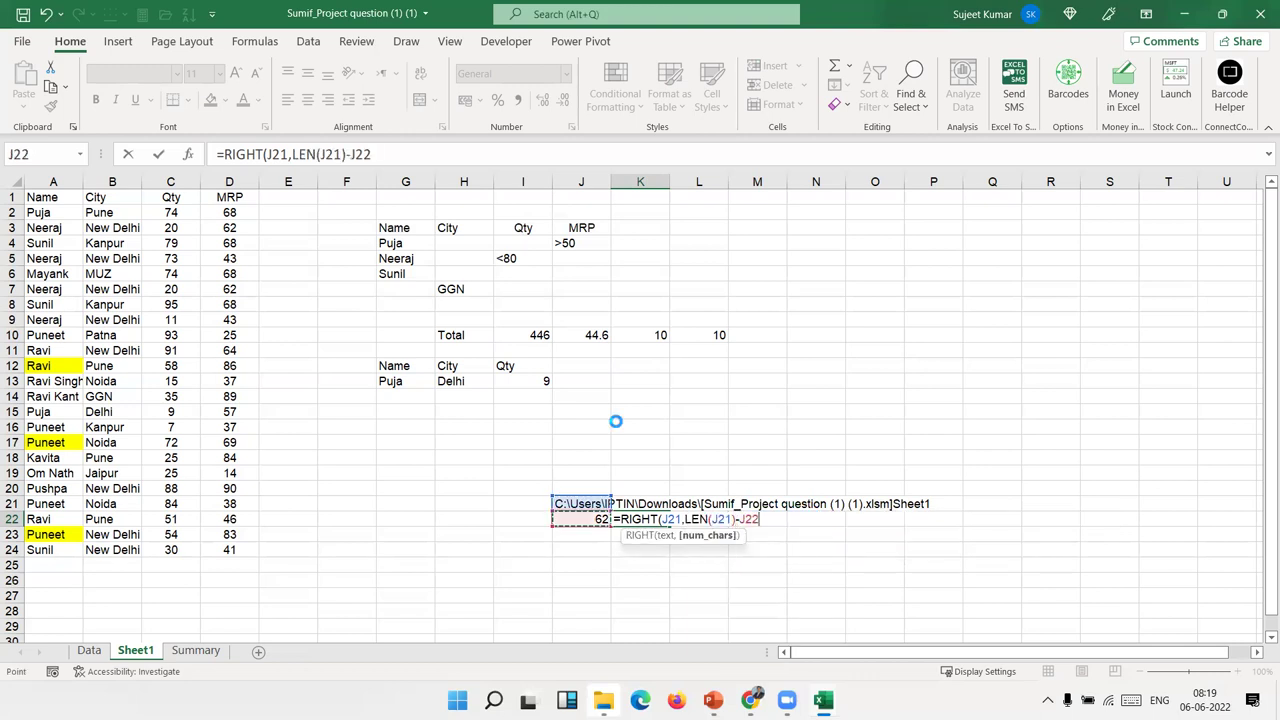
key(Return)
key(Return)
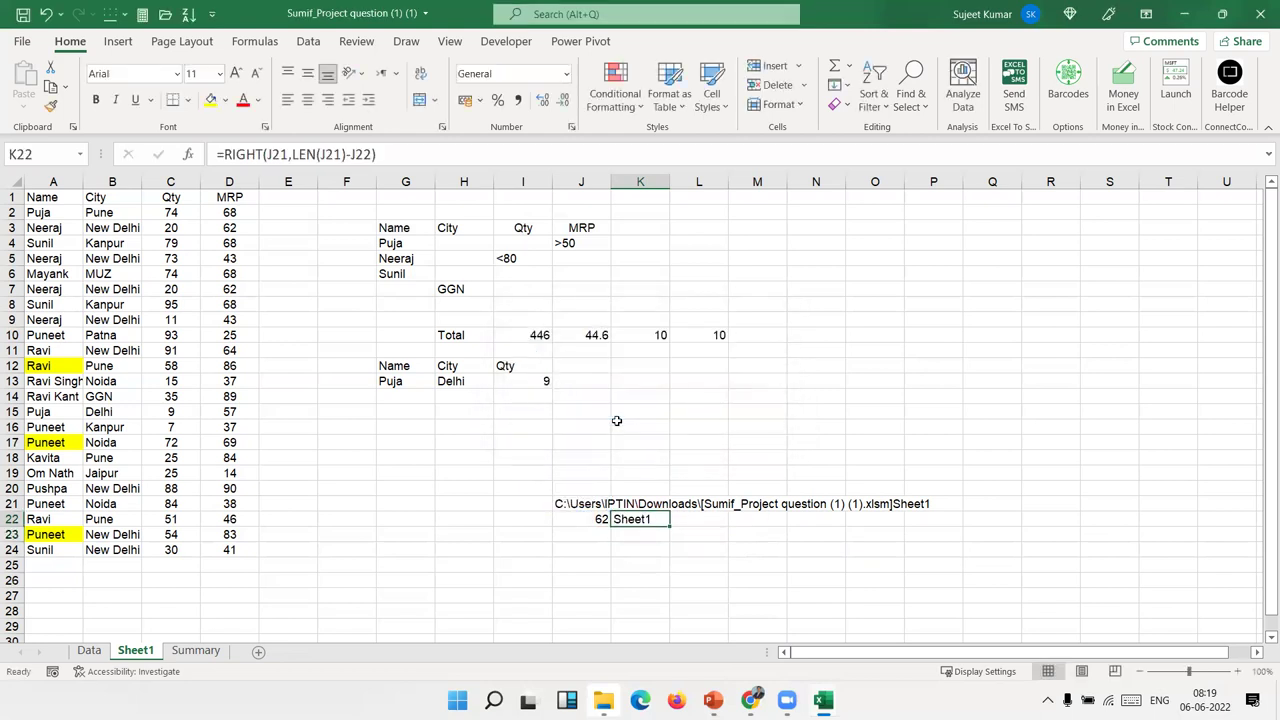
Step: Rename the Sheet1 tab to DF after the name Data is rejected as taken
double_click(150, 652)
text(Data)
key(Return)
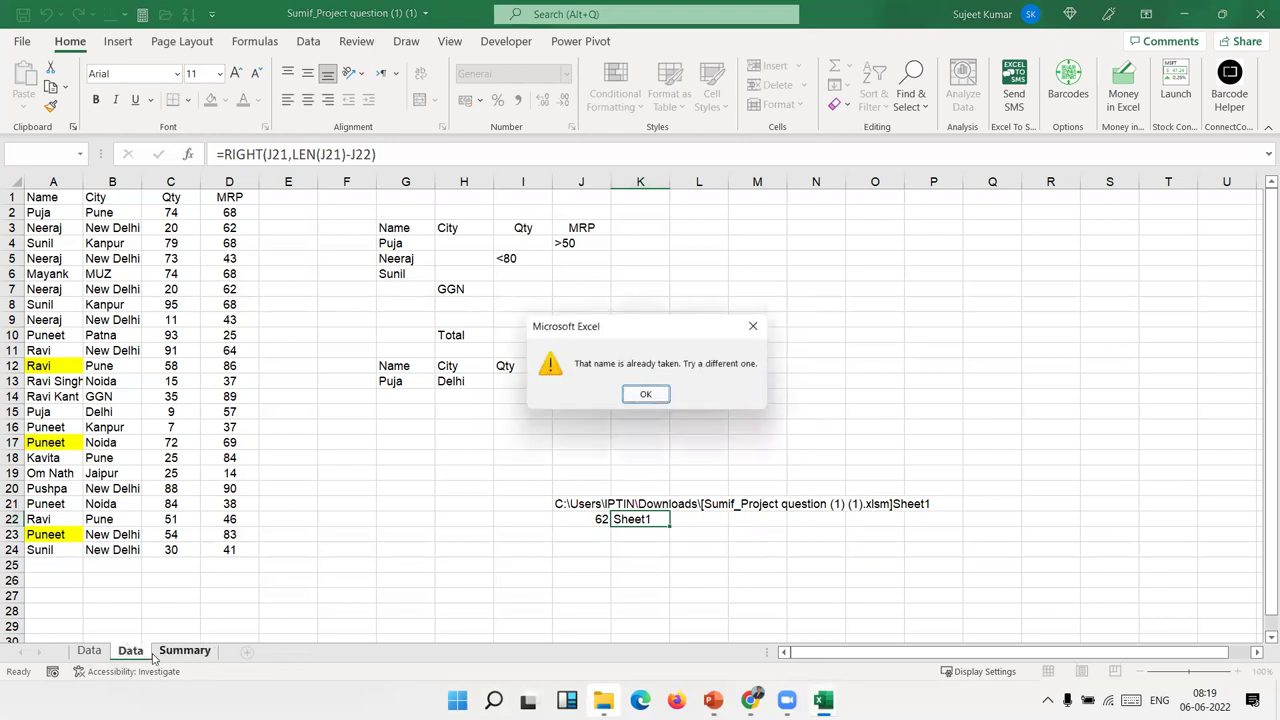
key(Return)
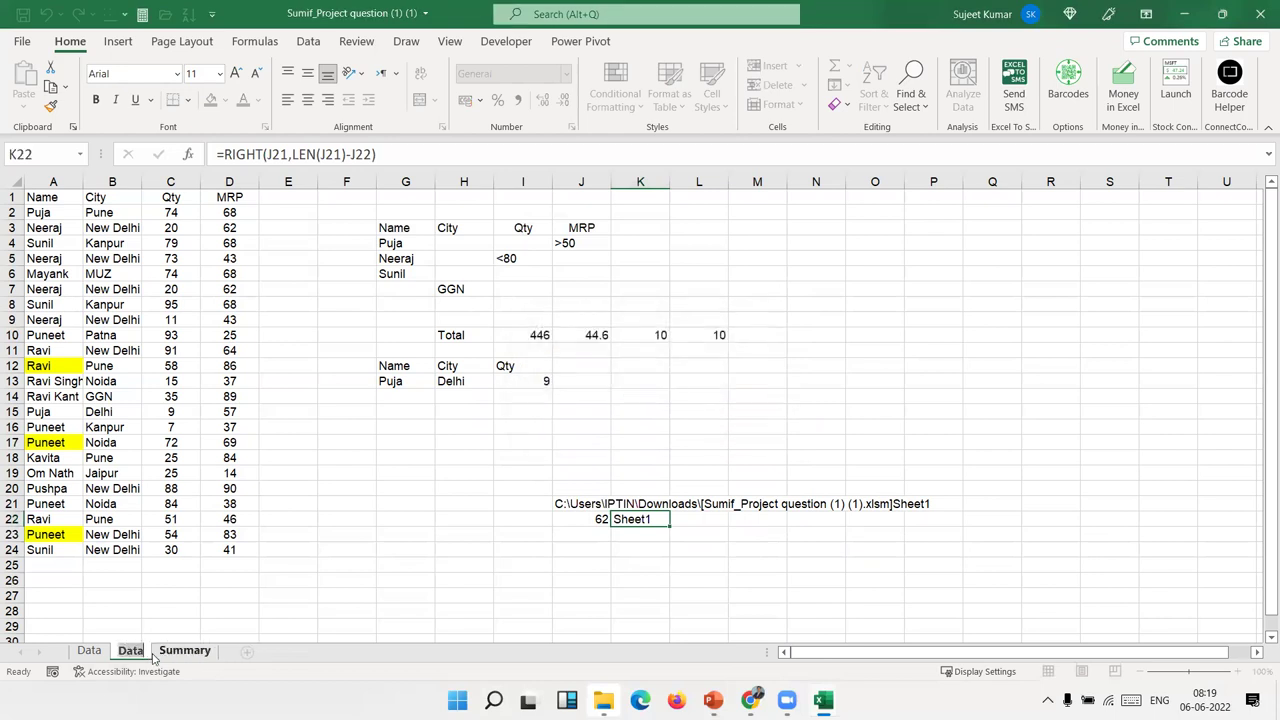
key(BackSpace)
key(BackSpace)
key(BackSpace)
text(F)
key(Return)
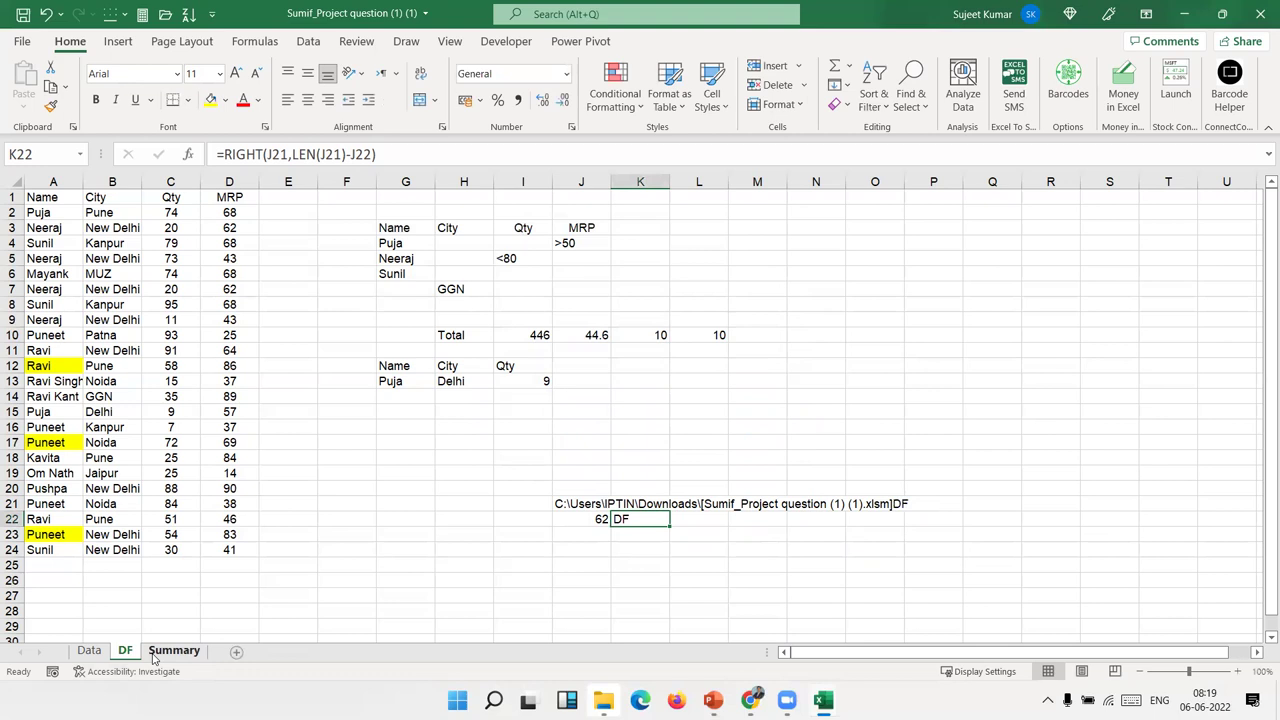
Step: Enter =INFO("SYSTEM") in G23, showing pcdos
key(Up)
key(Left)
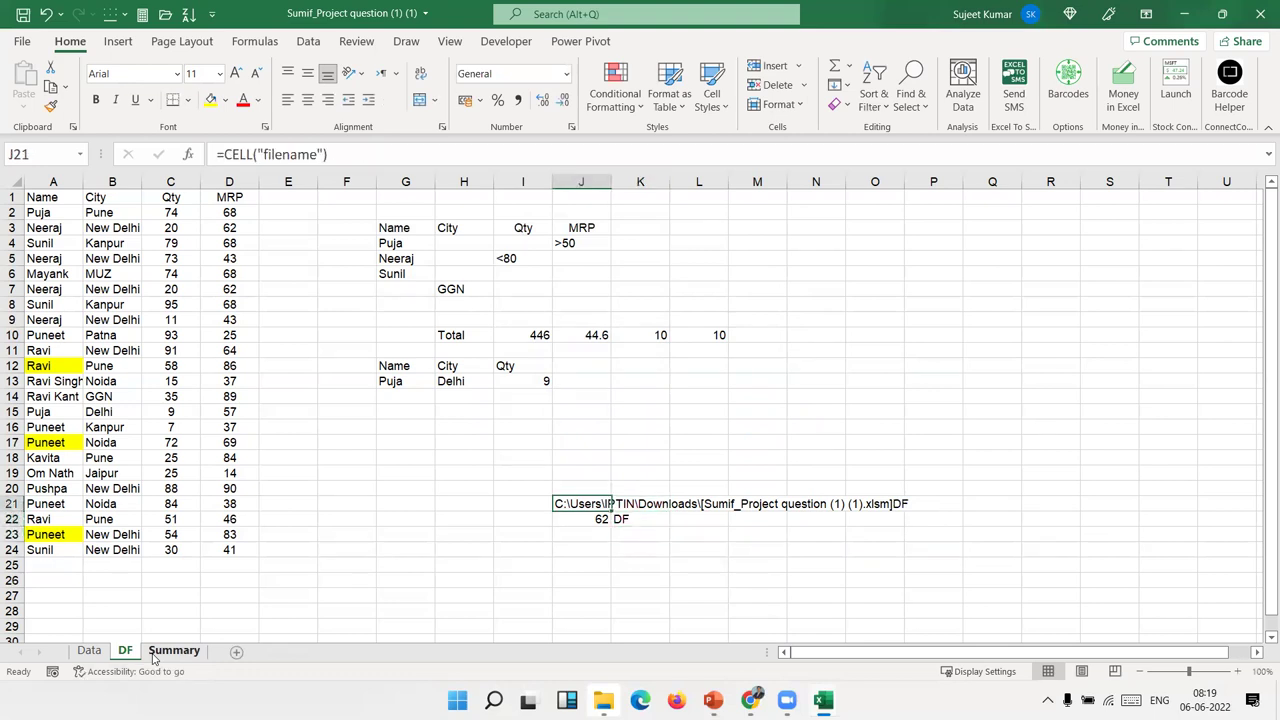
key(Down)
key(Down)
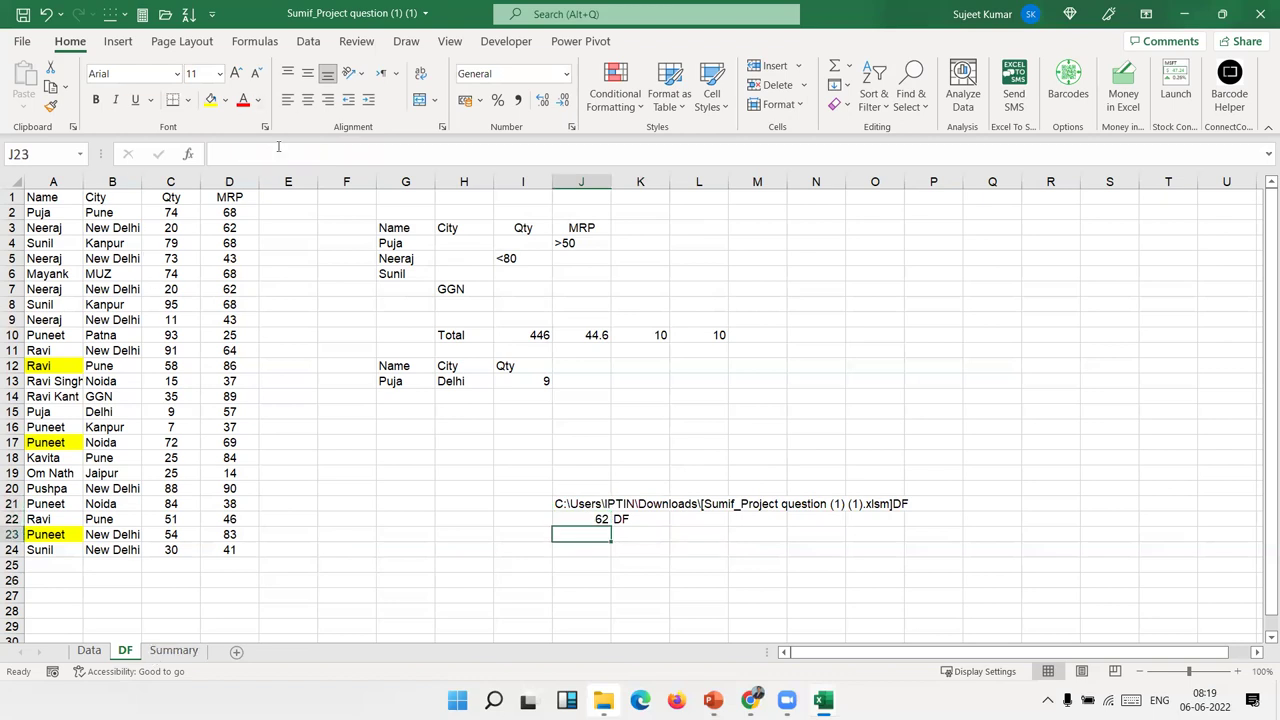
key(Left)
key(Left)
key(Left)
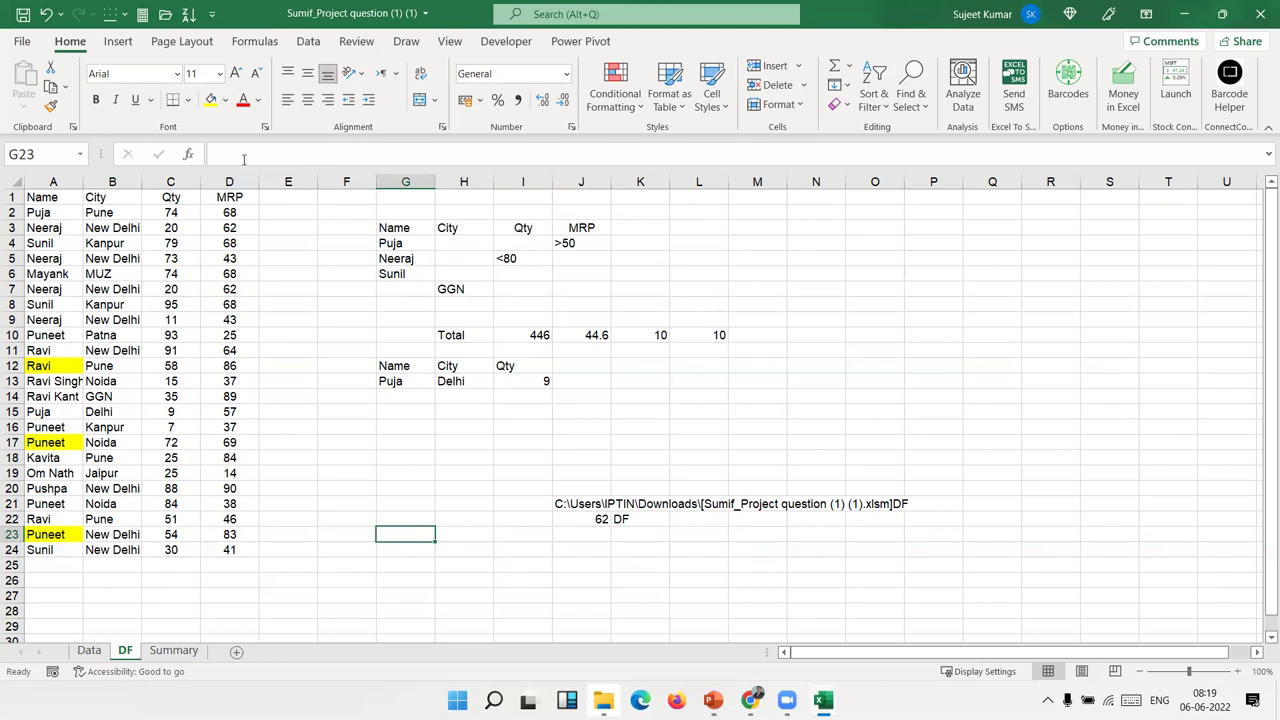
text(=INFO()
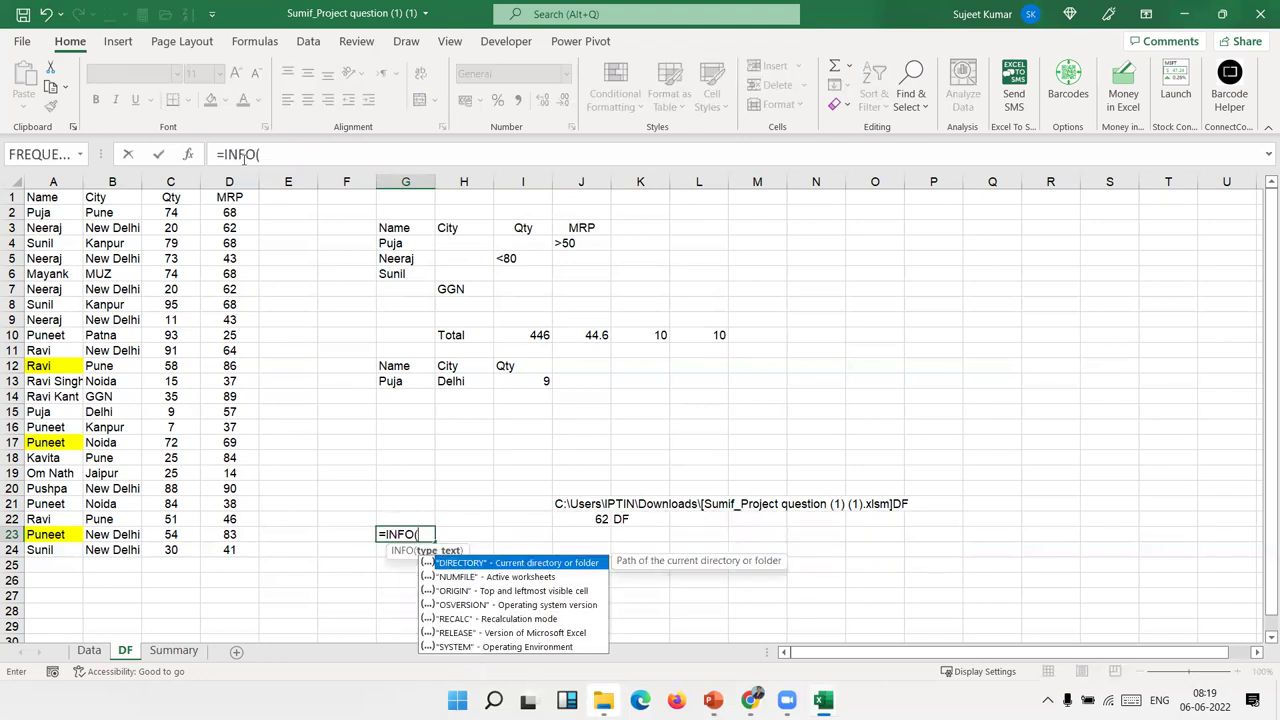
key(Down)
key(Down)
key(Down)
key(Down)
key(Down)
key(Down)
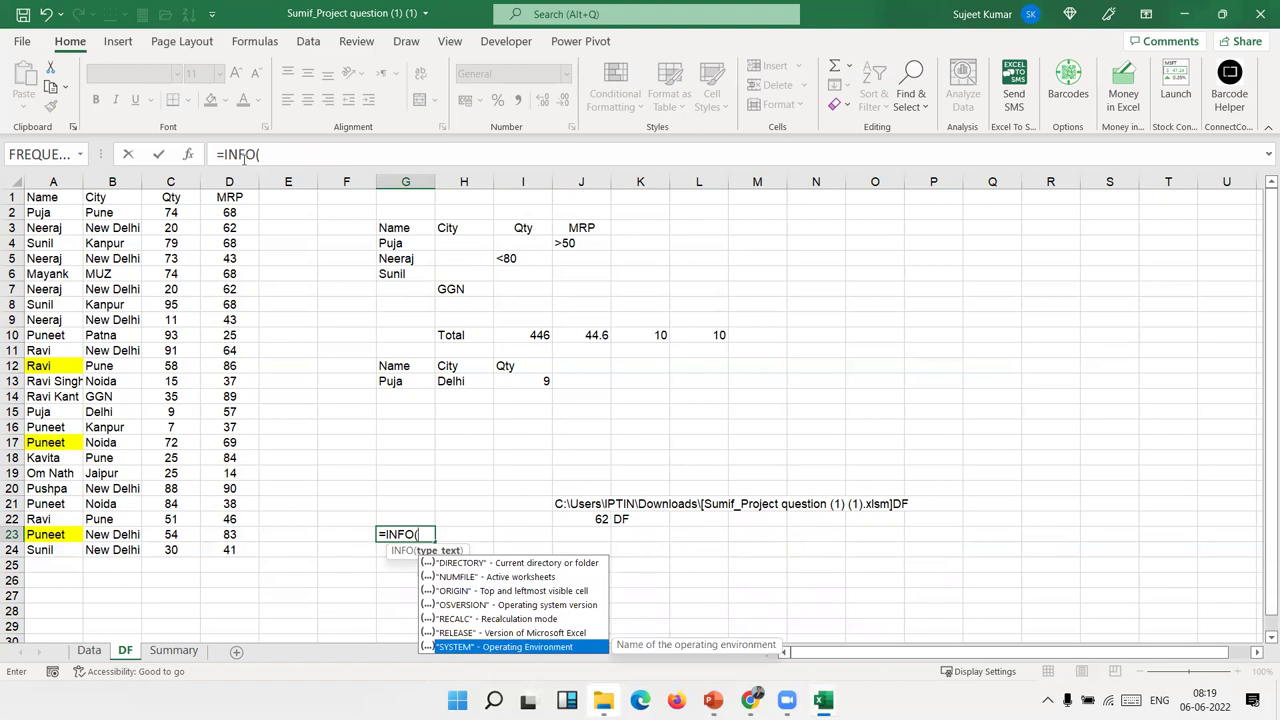
key(Tab)
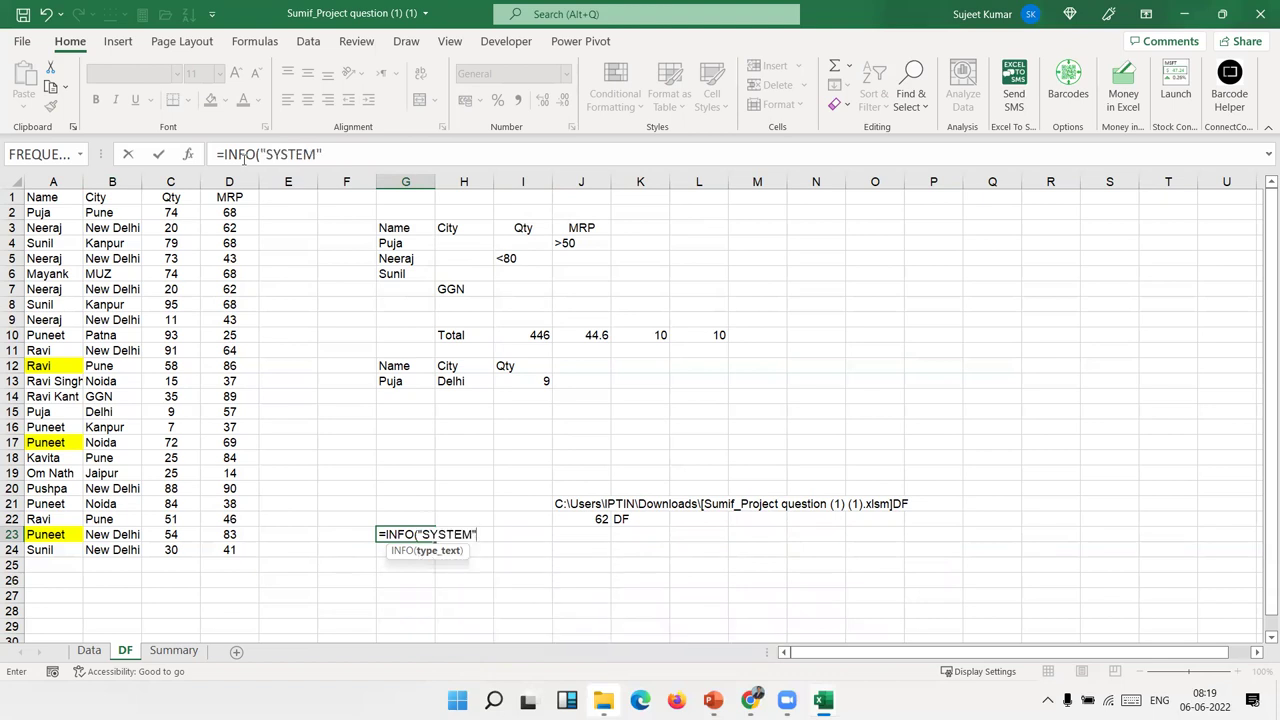
key(Return)
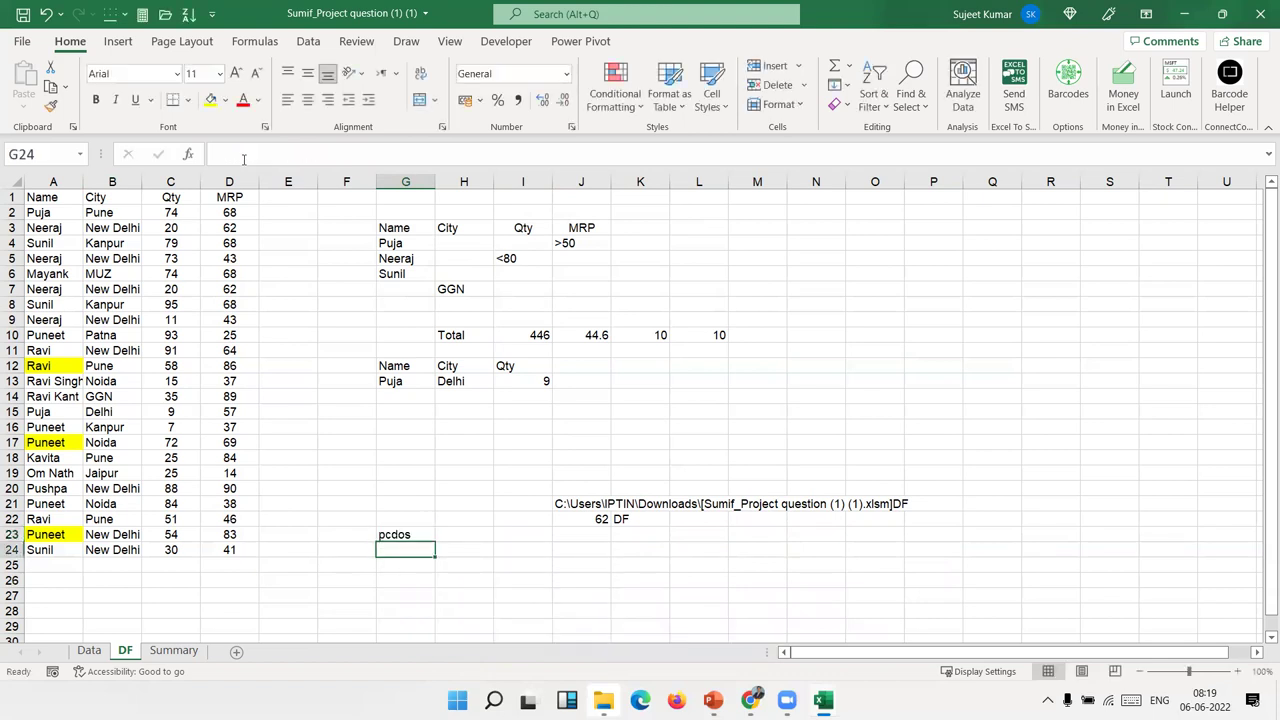
Step: Enter =INFO("RELEASE") in G24, showing 16.0
text(=in)
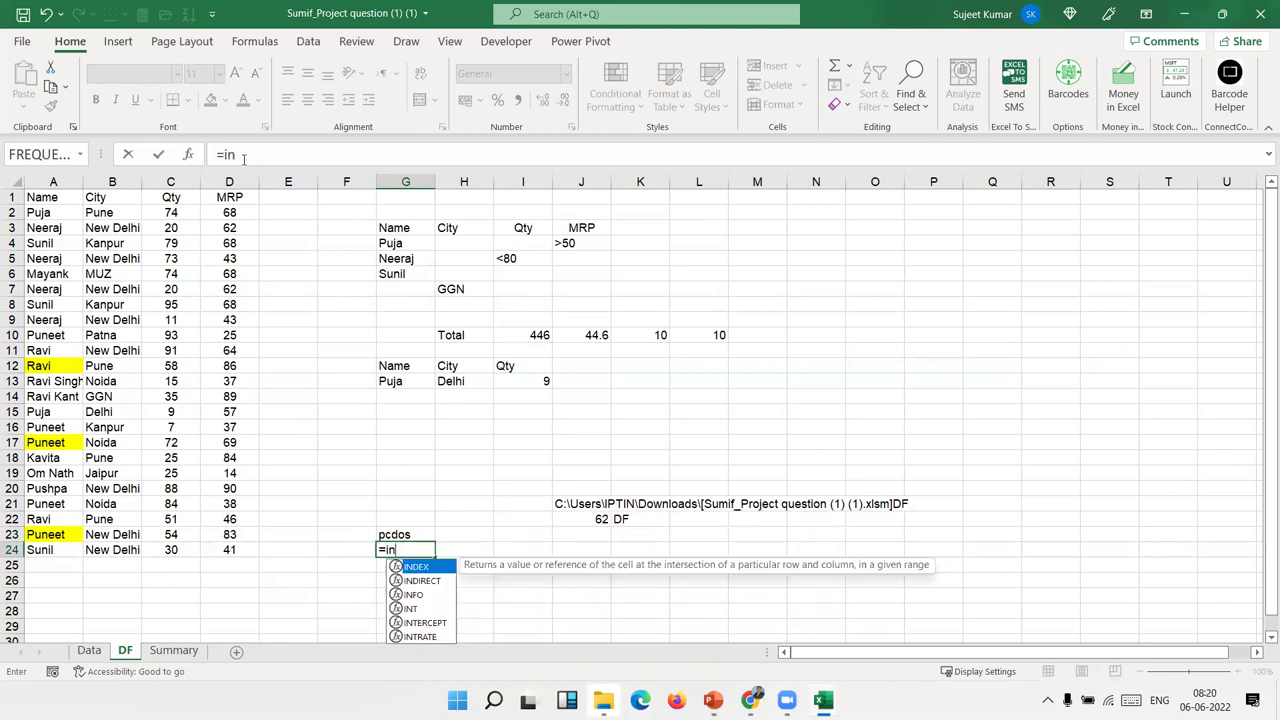
text(f)
key(Tab)
key(Down)
key(Down)
key(Down)
key(Down)
key(Down)
key(Tab)
key(Return)
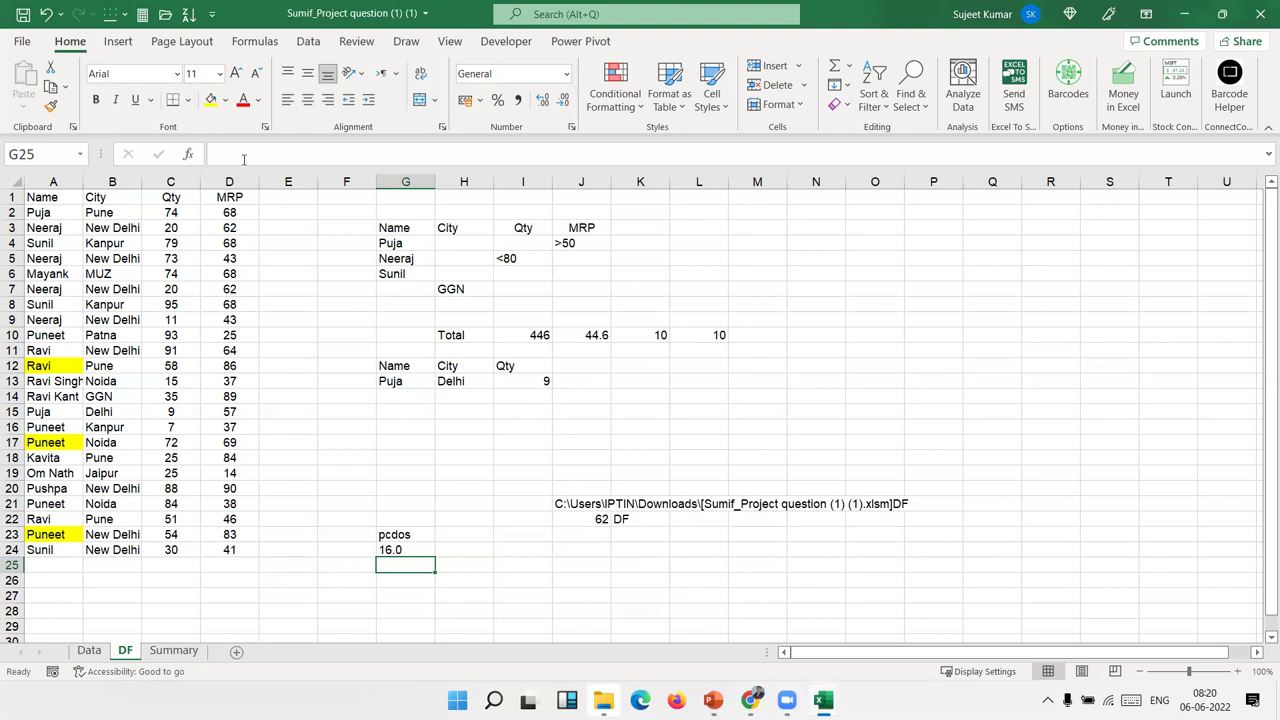
key(Up)
key(Up)
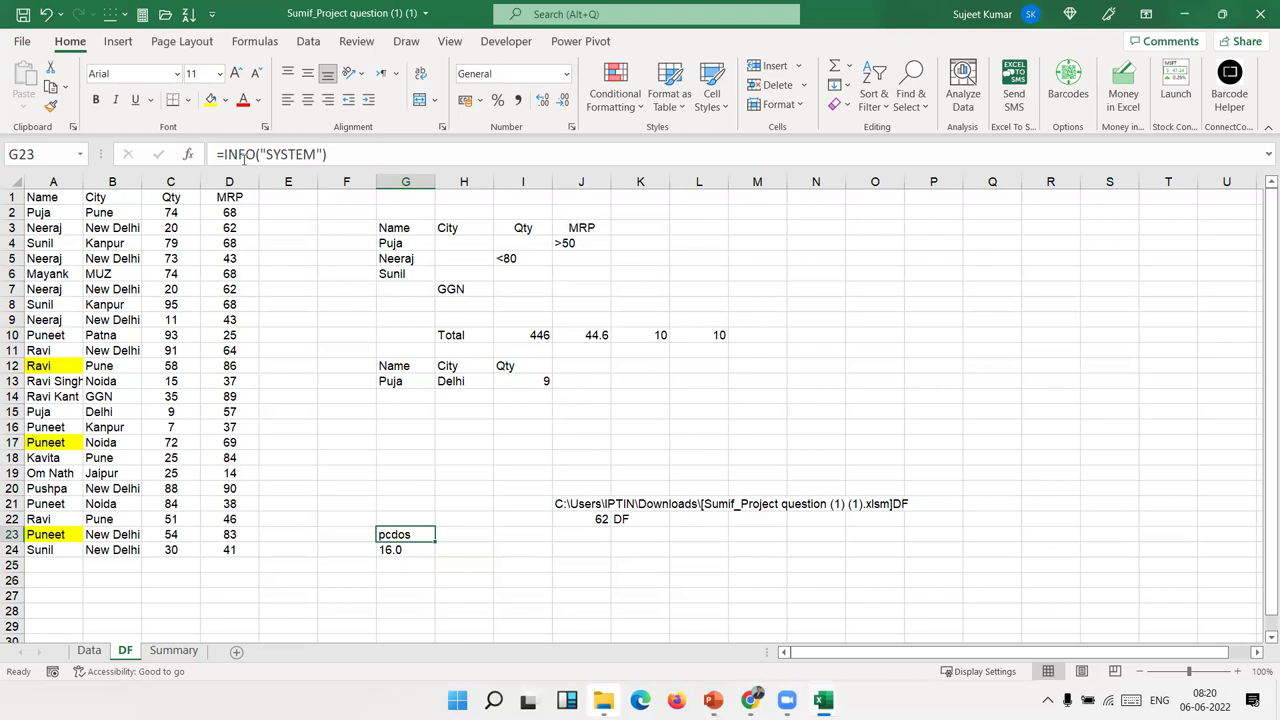
key(Down)
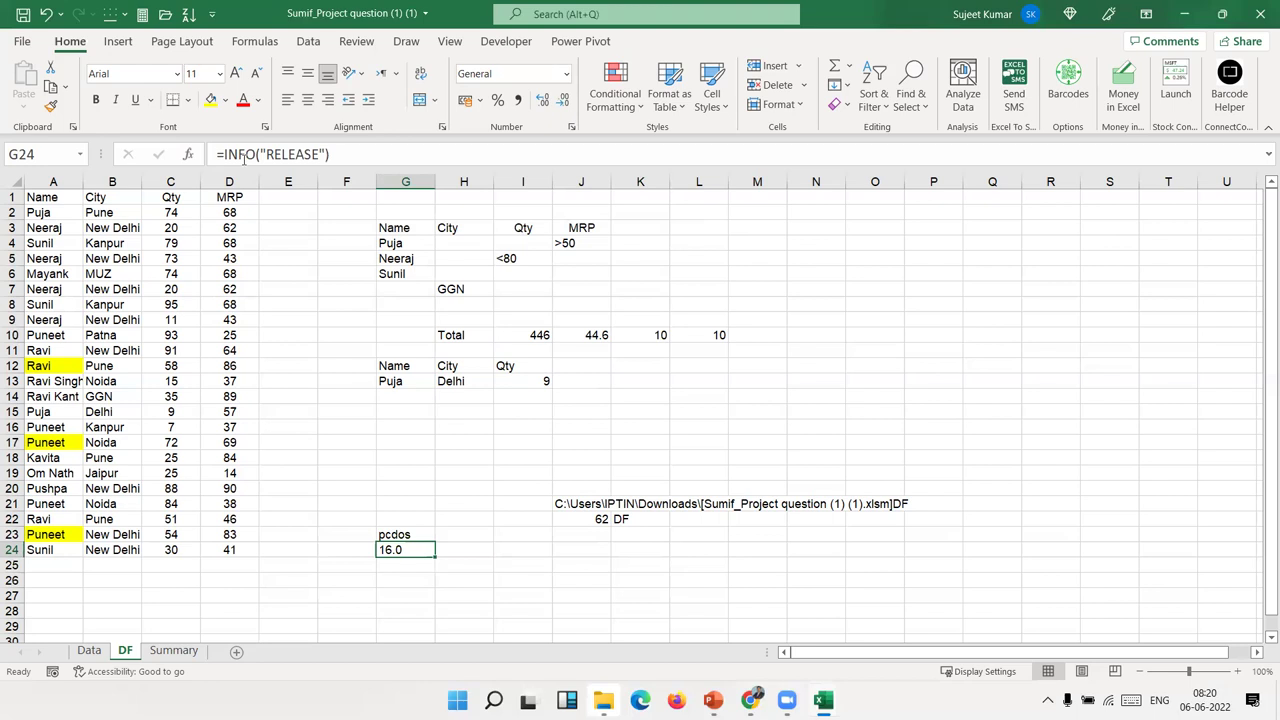
key(Down)
key(Up)
Step: Browse the More Functions categories on the Formulas ribbon
click(557, 545)
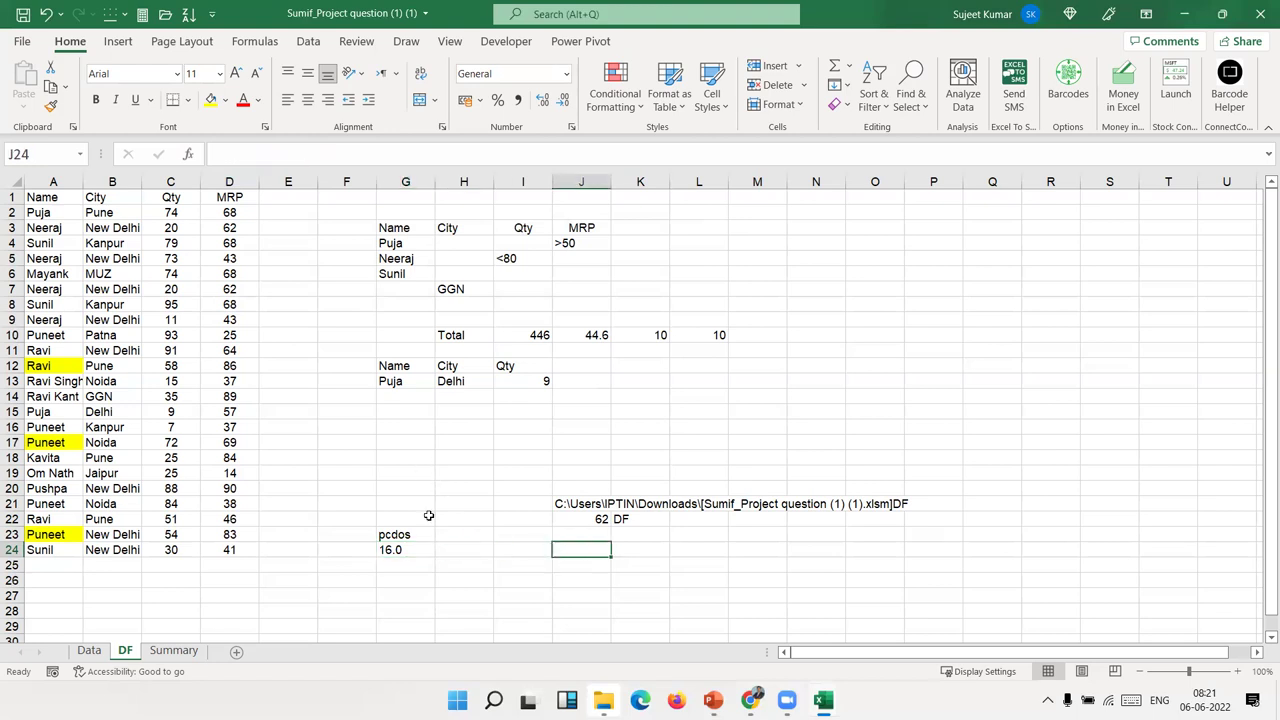
click(254, 41)
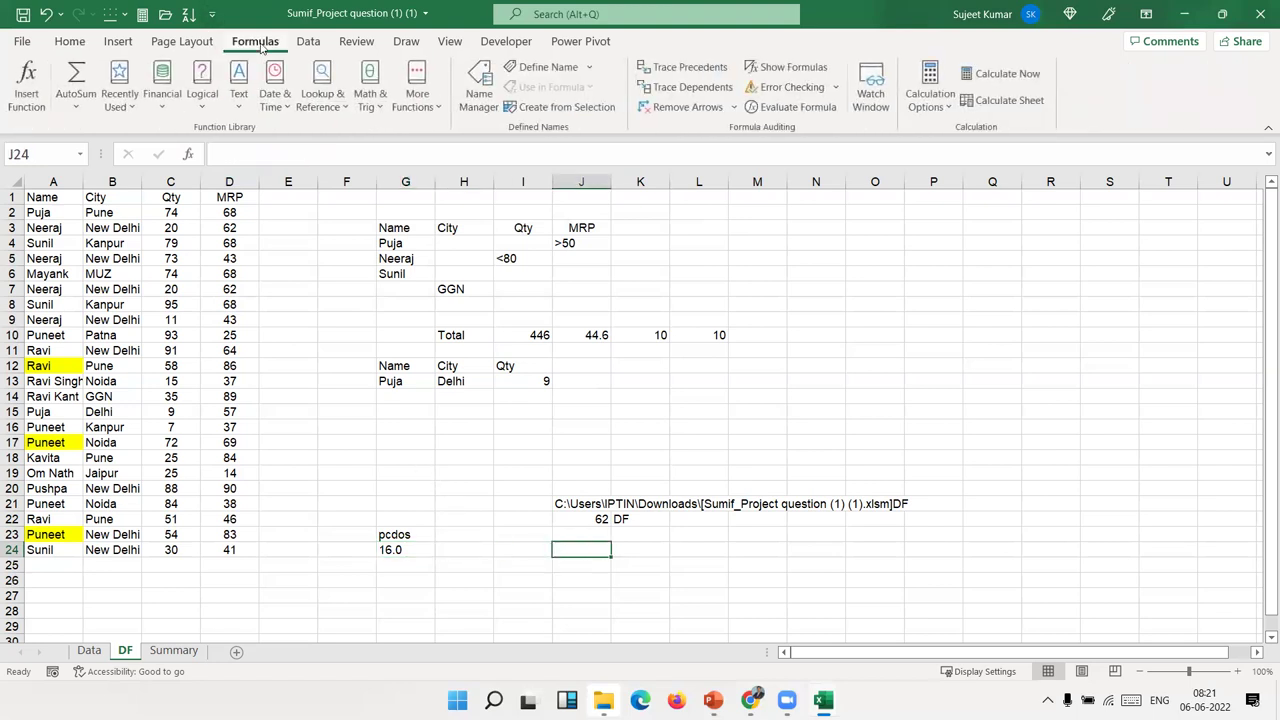
click(416, 100)
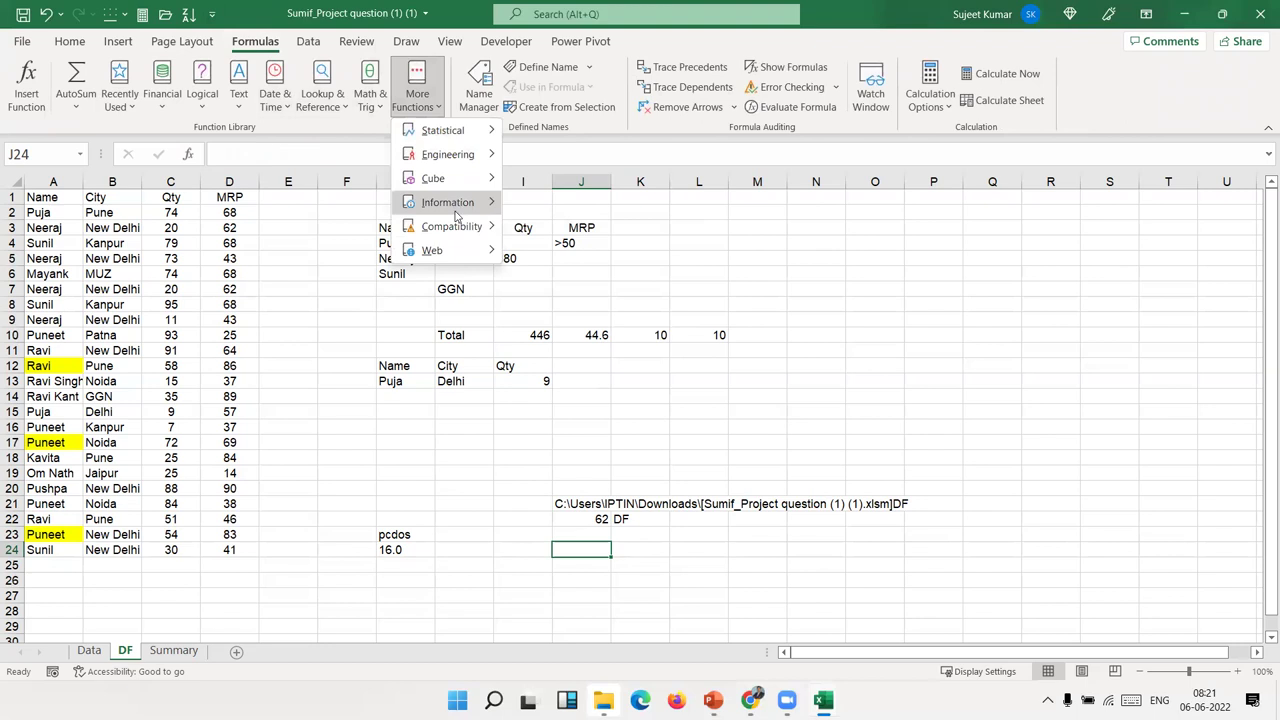
mouse_move(447, 202)
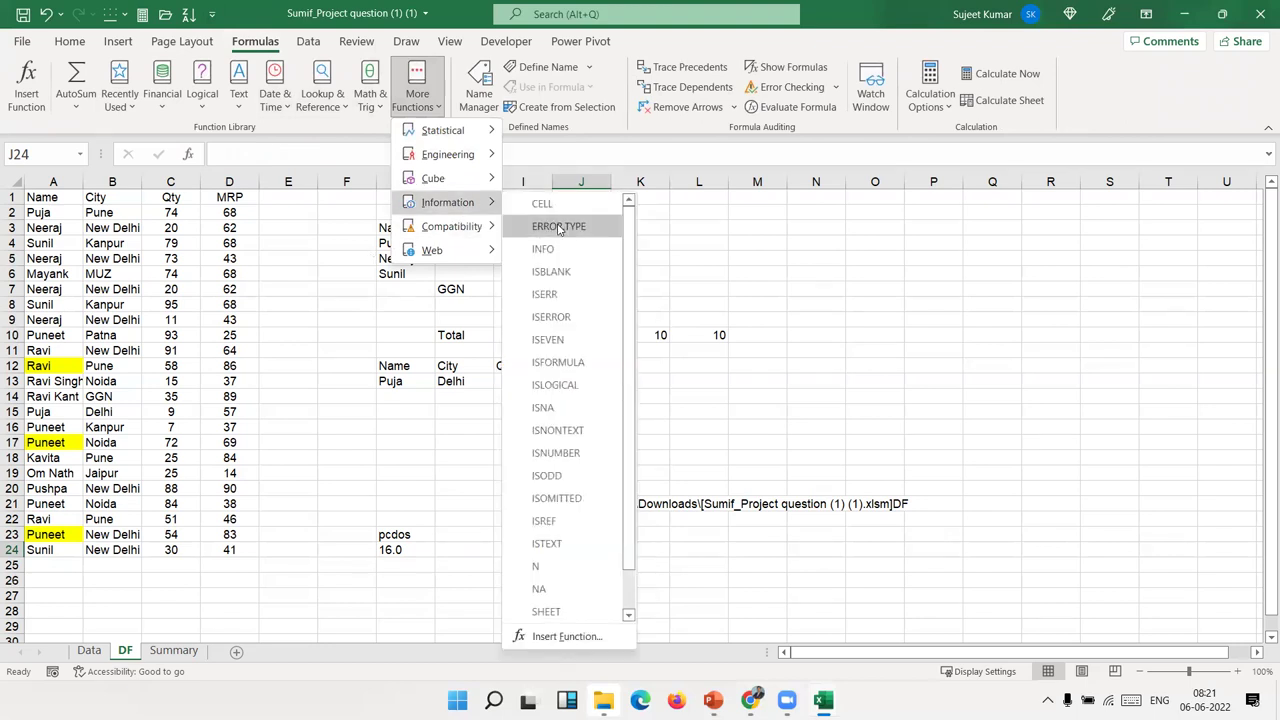
Step: Enter =NA() in N3 to produce an #N/A error value
click(810, 230)
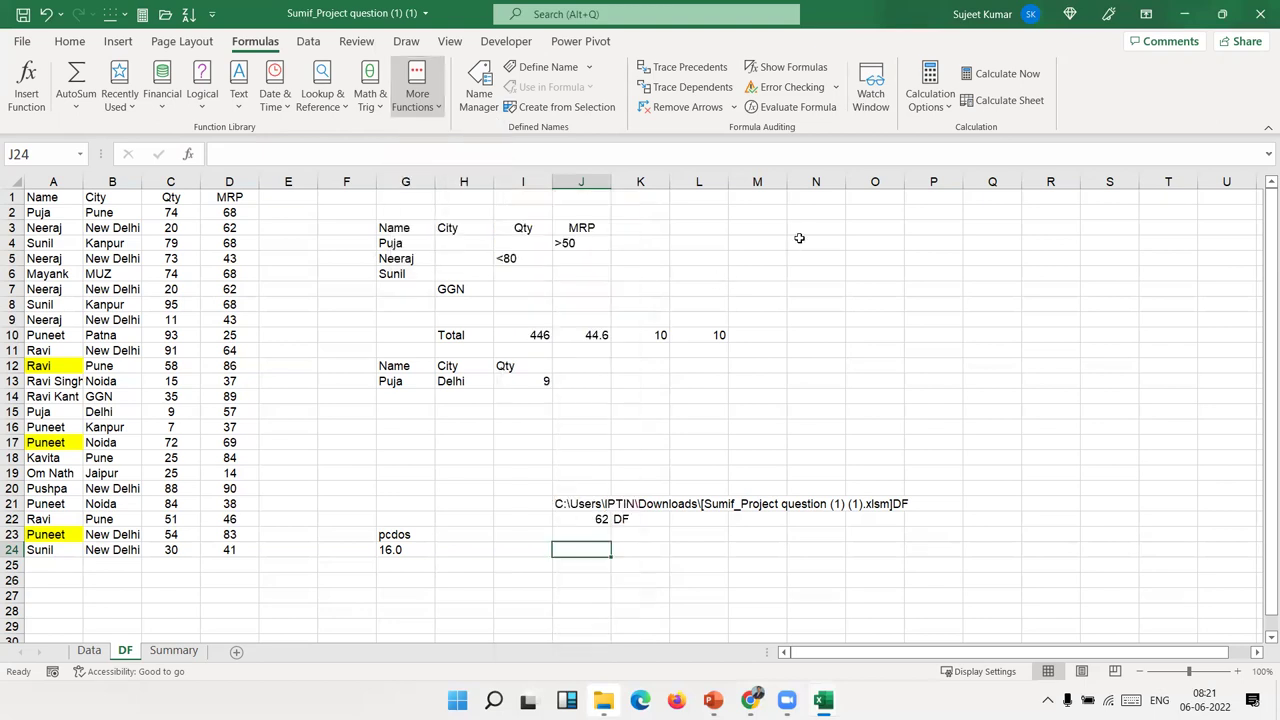
click(816, 228)
text(-n)
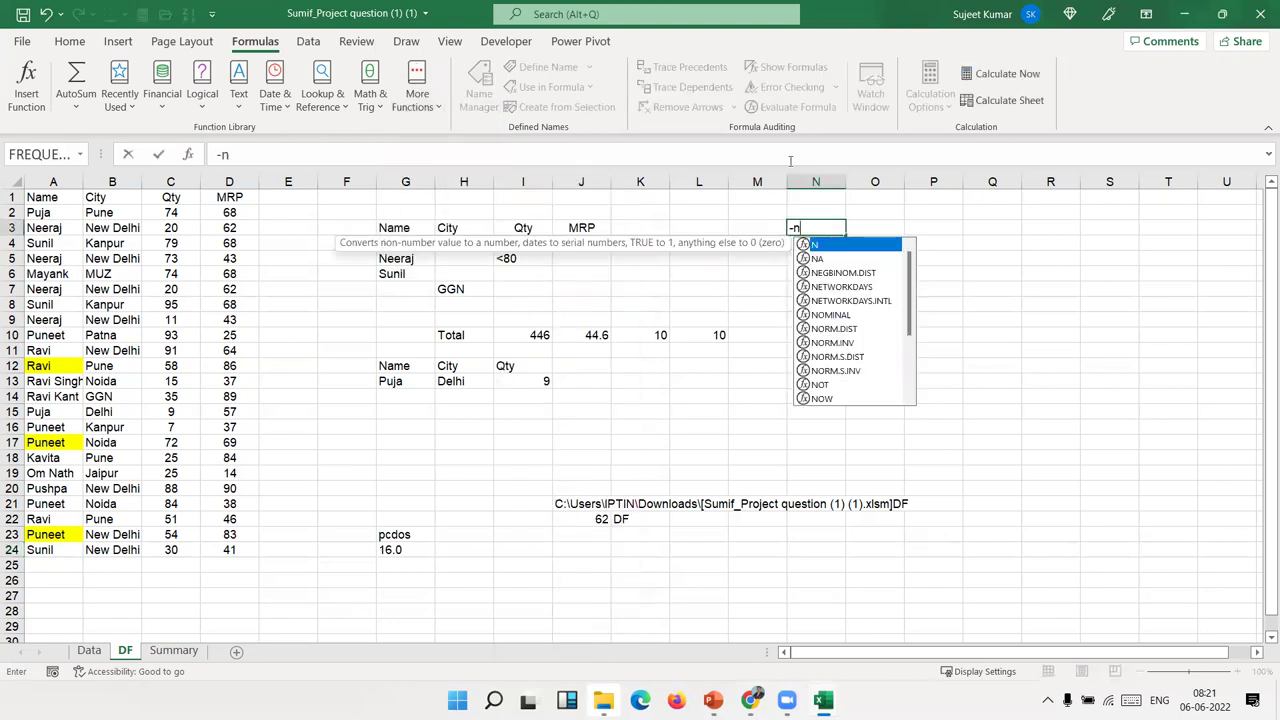
key(Escape)
text(=n)
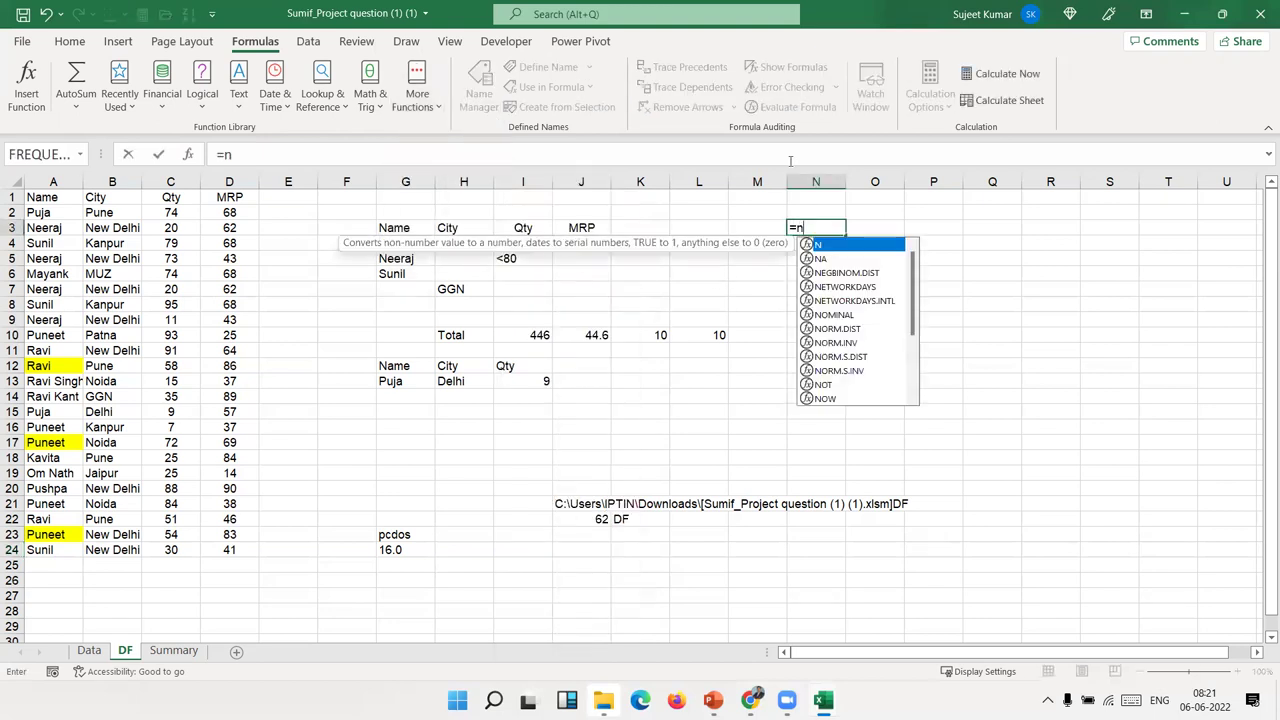
text(a)
key(Tab)
key(Return)
key(Up)
Step: Start an IFERROR entry in O3, then cancel it
key(Right)
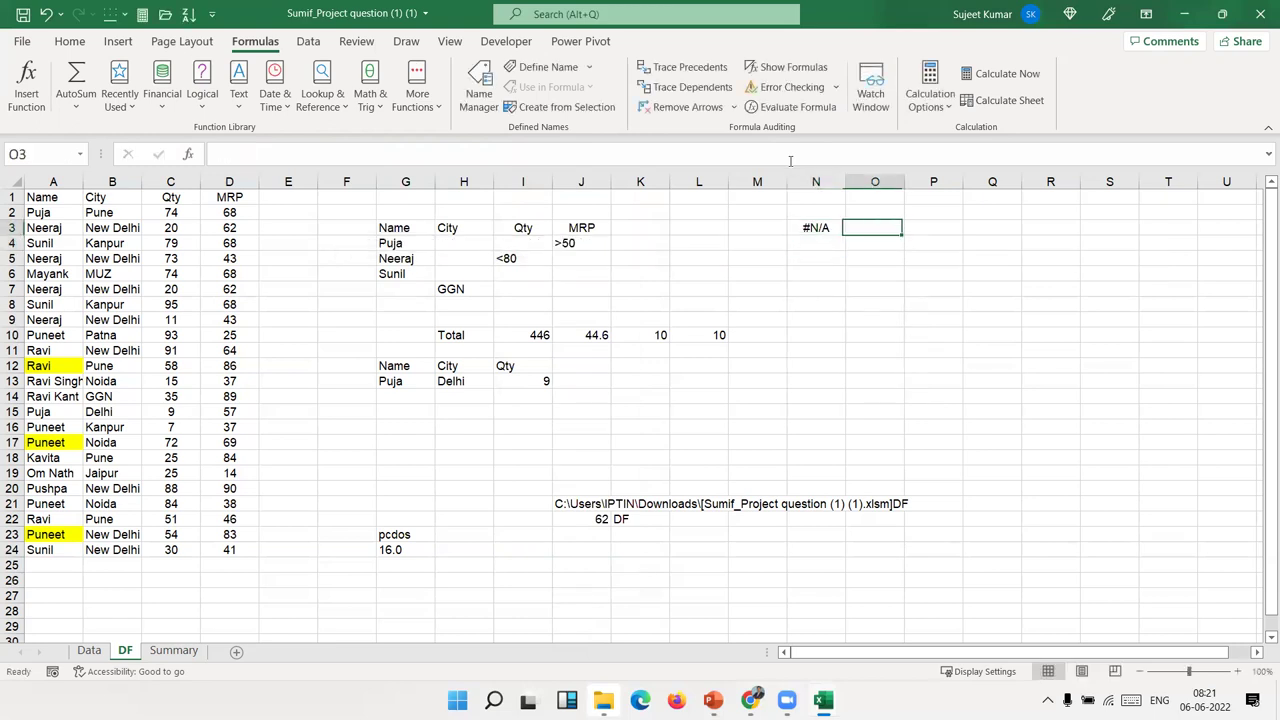
text(=if)
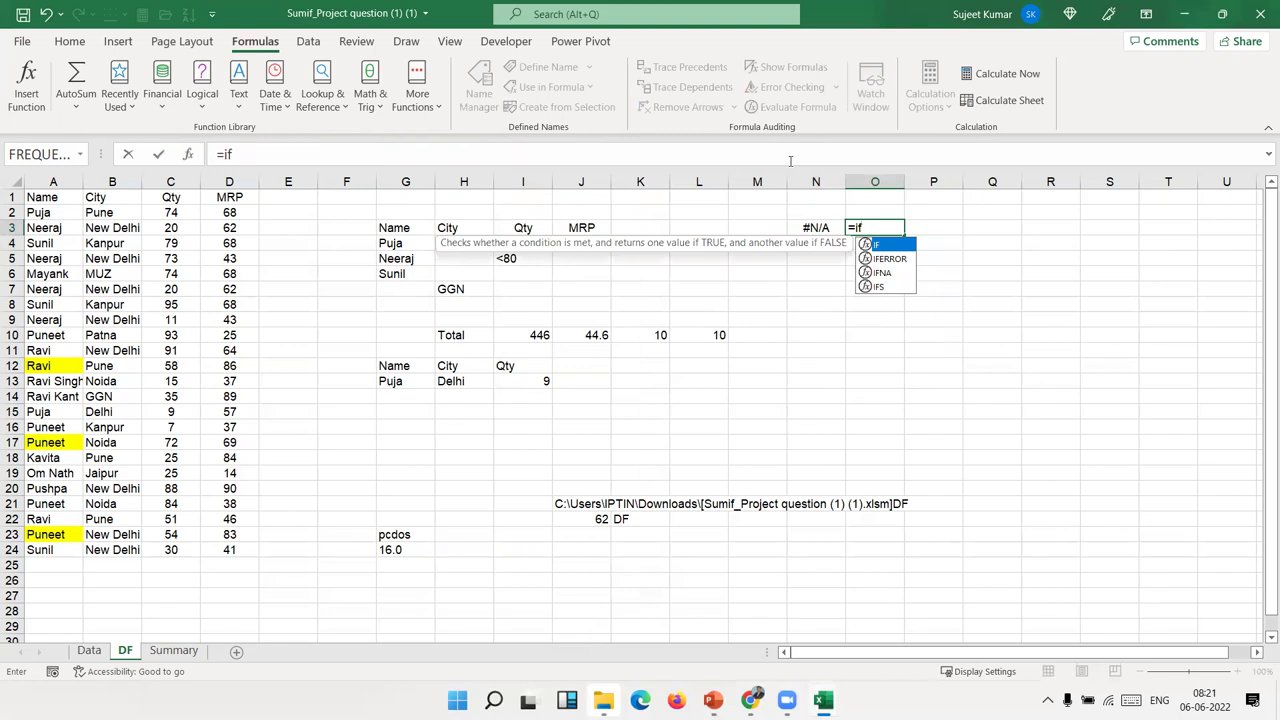
key(Down)
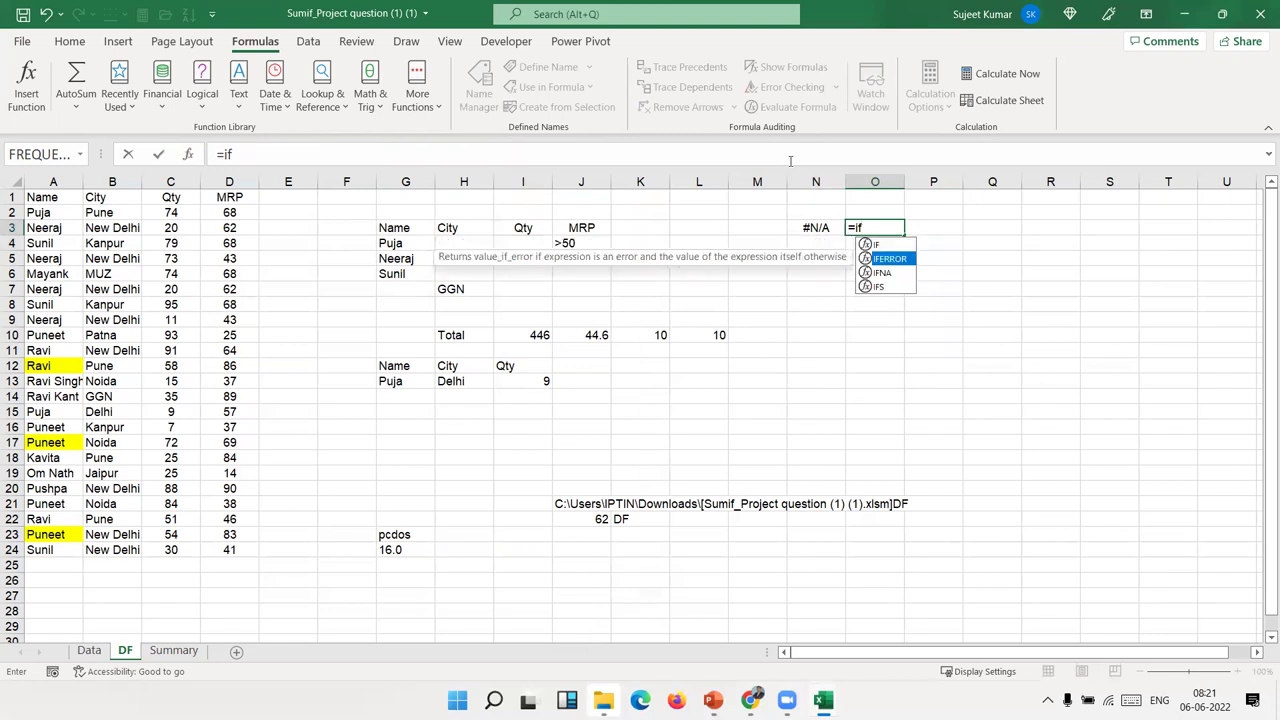
key(Escape)
key(Escape)
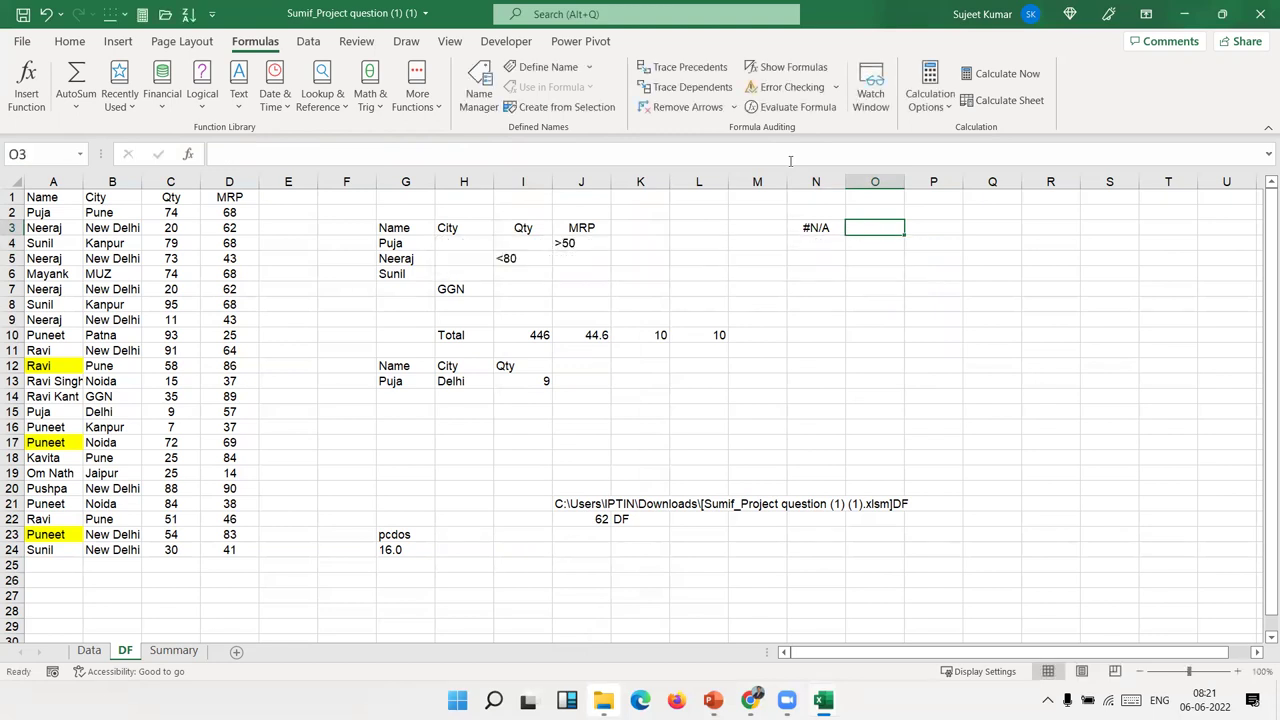
Step: Enter =ERROR.TYPE(N3) in O3 to get the code for the #N/A value
text(=)
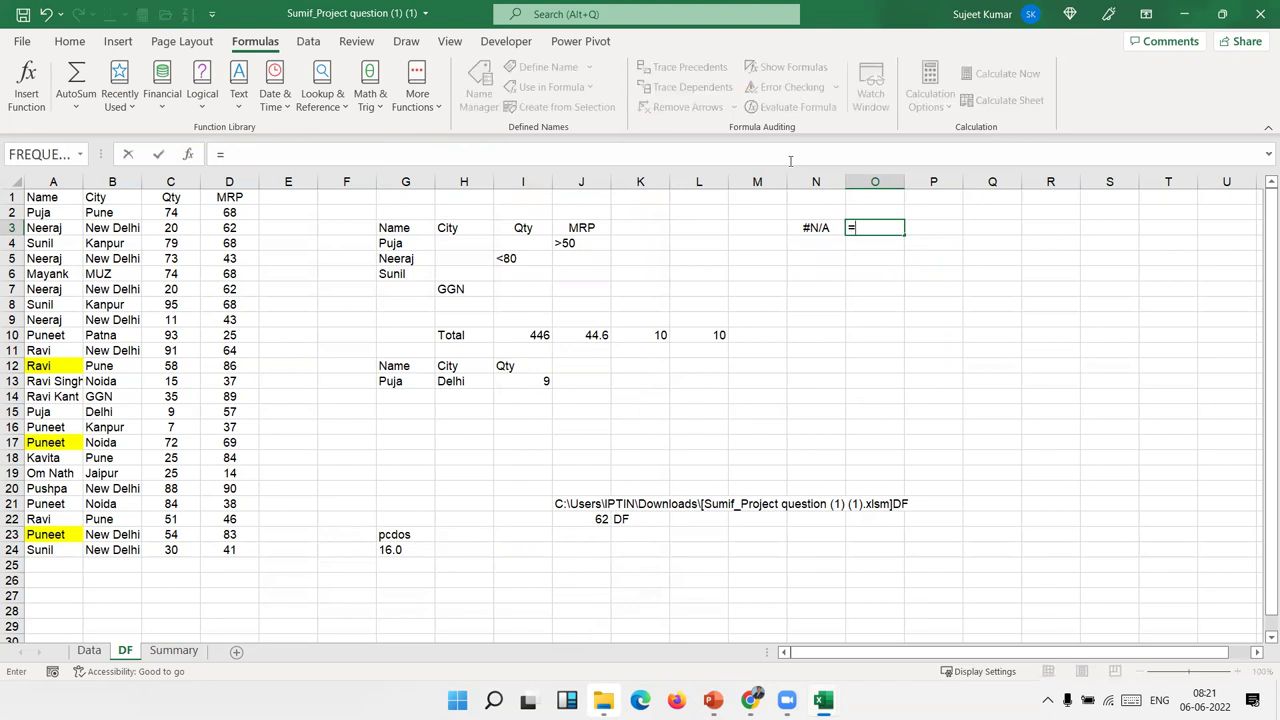
text(err)
key(Tab)
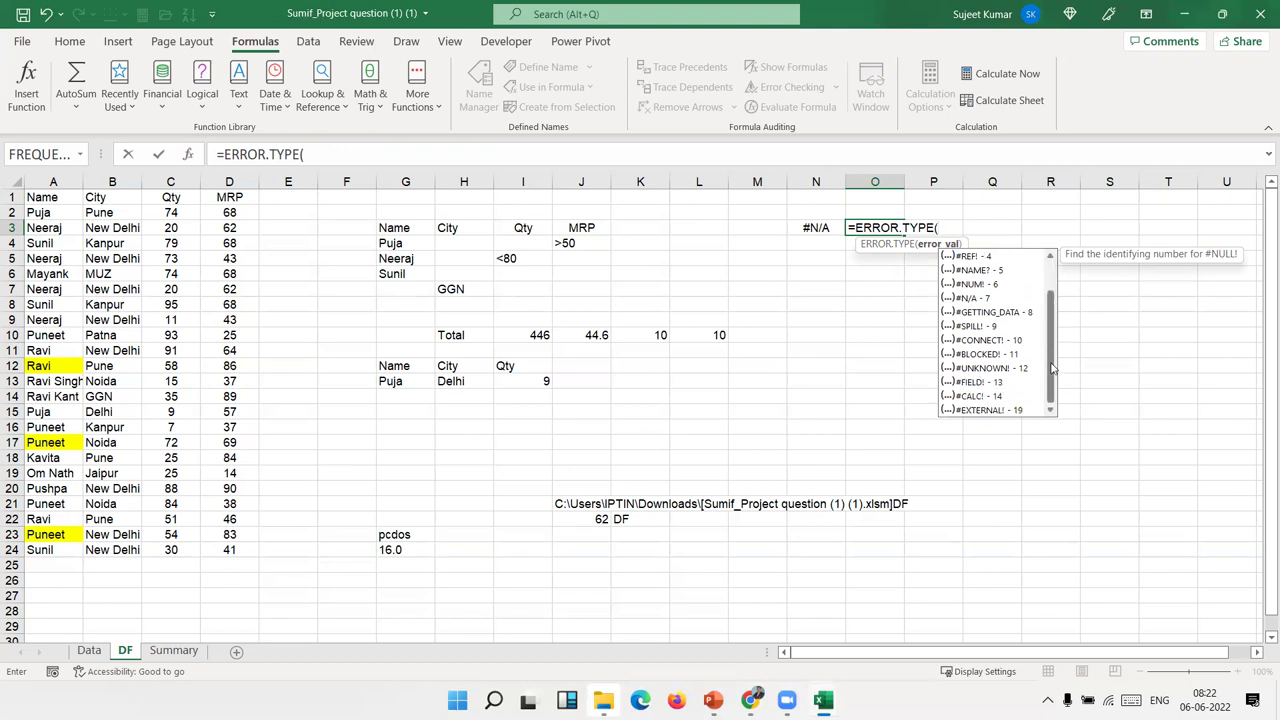
click(821, 226)
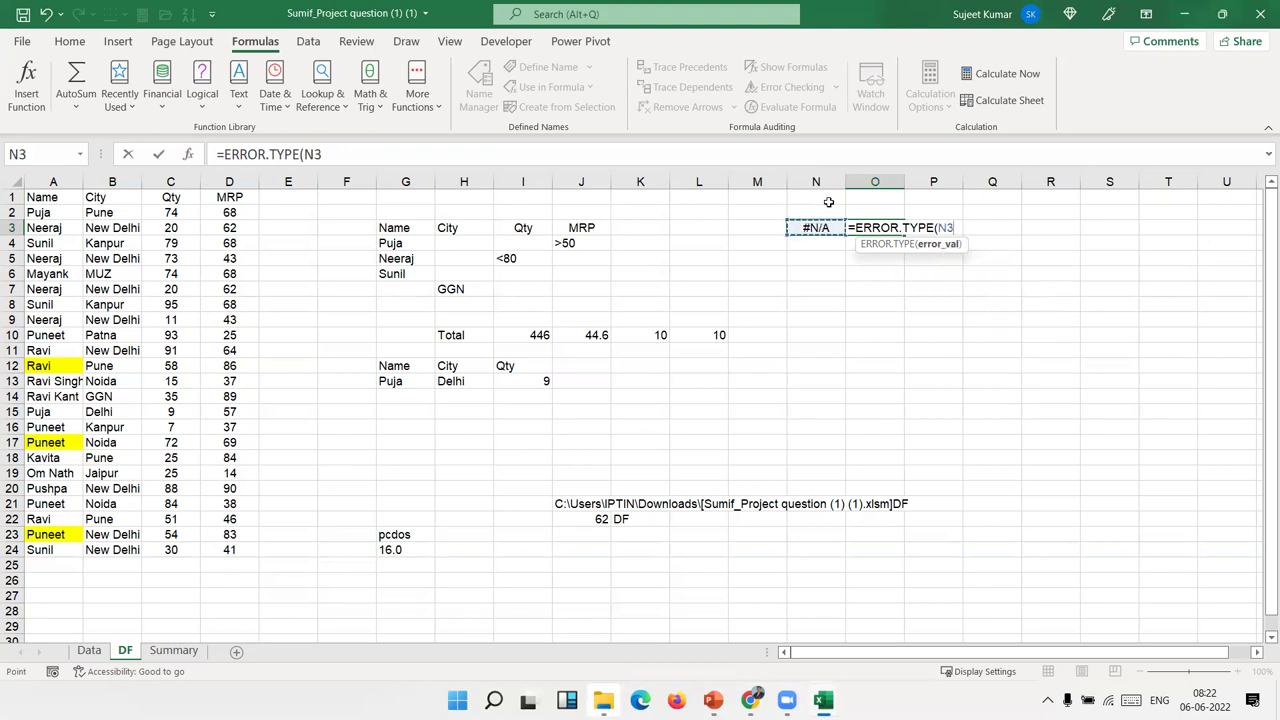
key(Return)
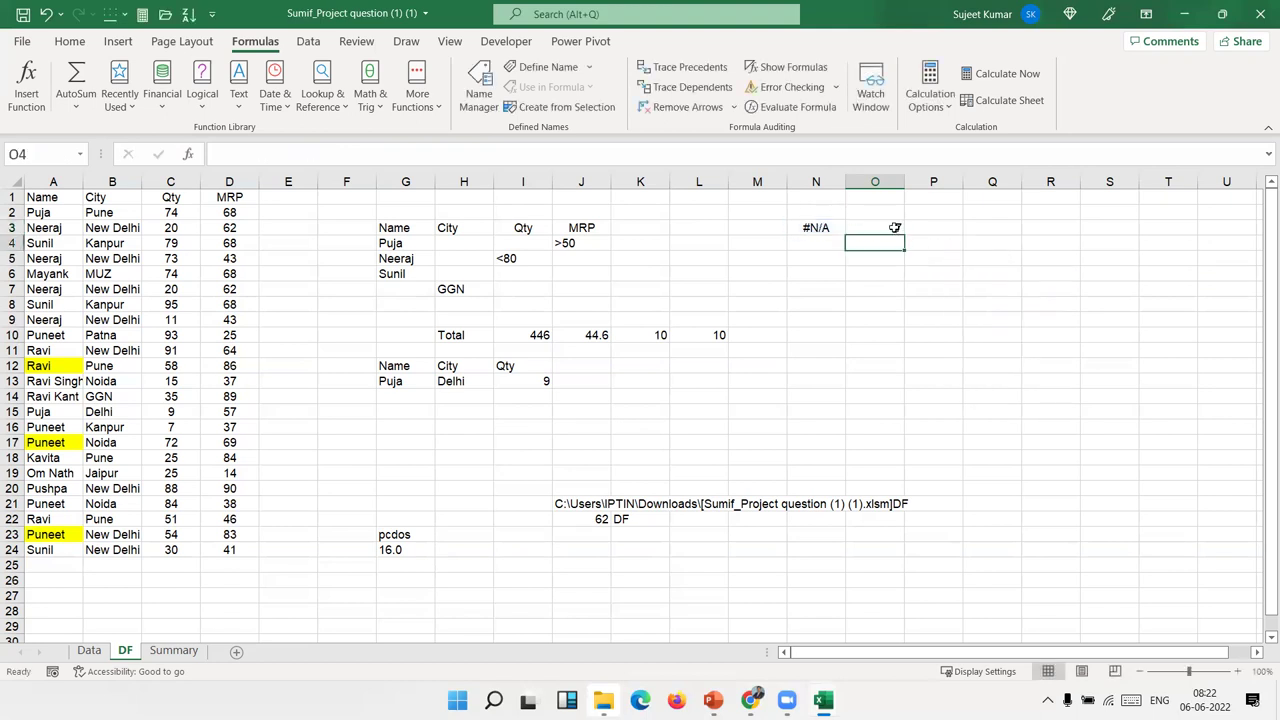
Step: Reopen O3's formula and delete 'N3)' to display the error value list
double_click(895, 228)
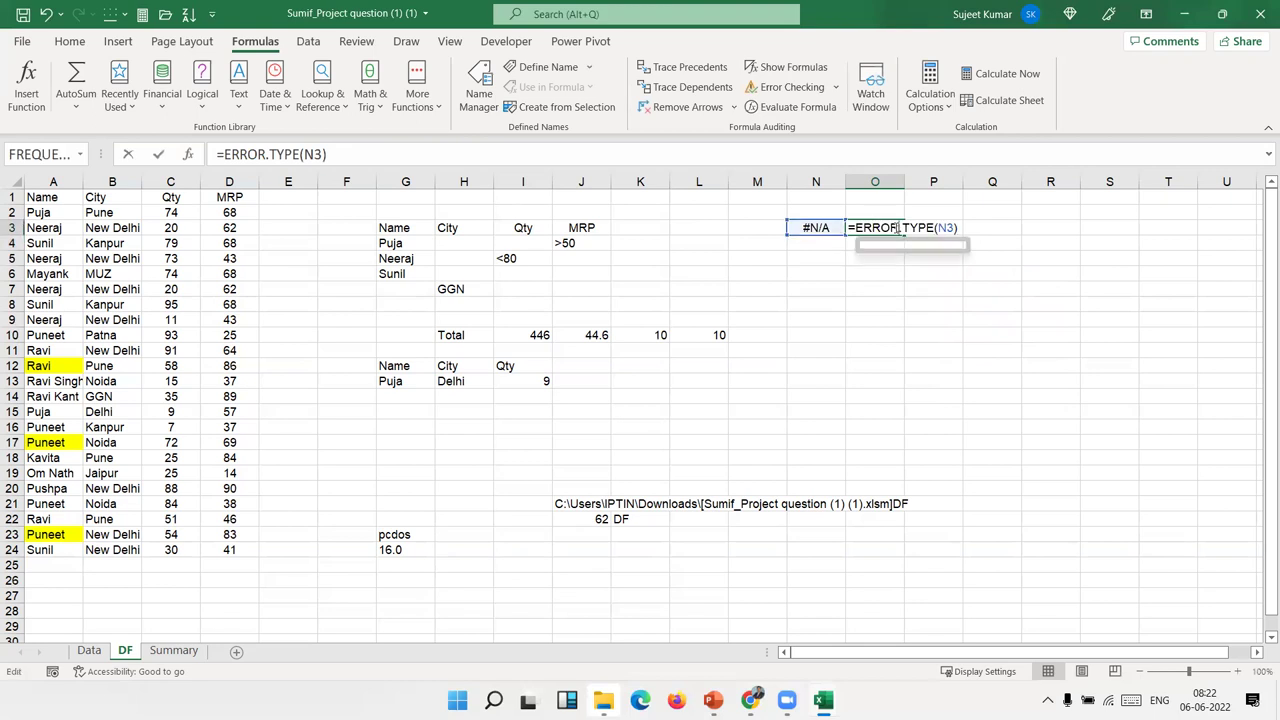
click(959, 228)
key(BackSpace)
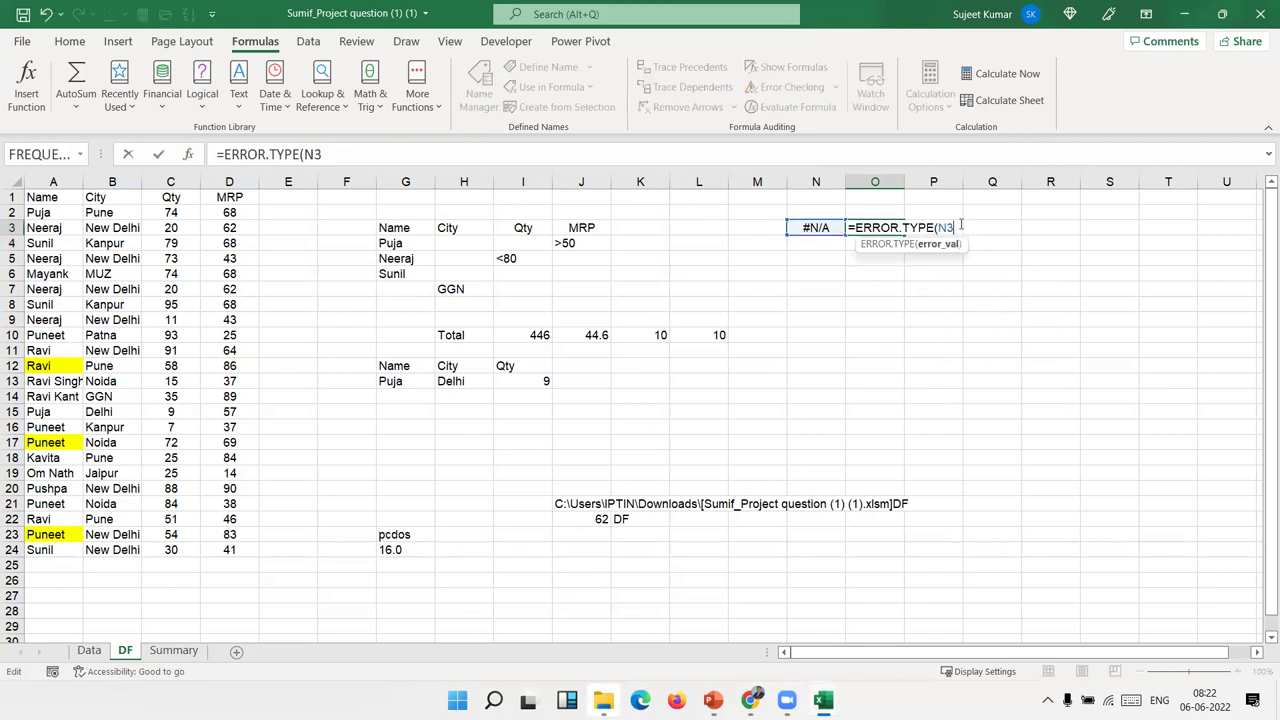
key(BackSpace)
key(BackSpace)
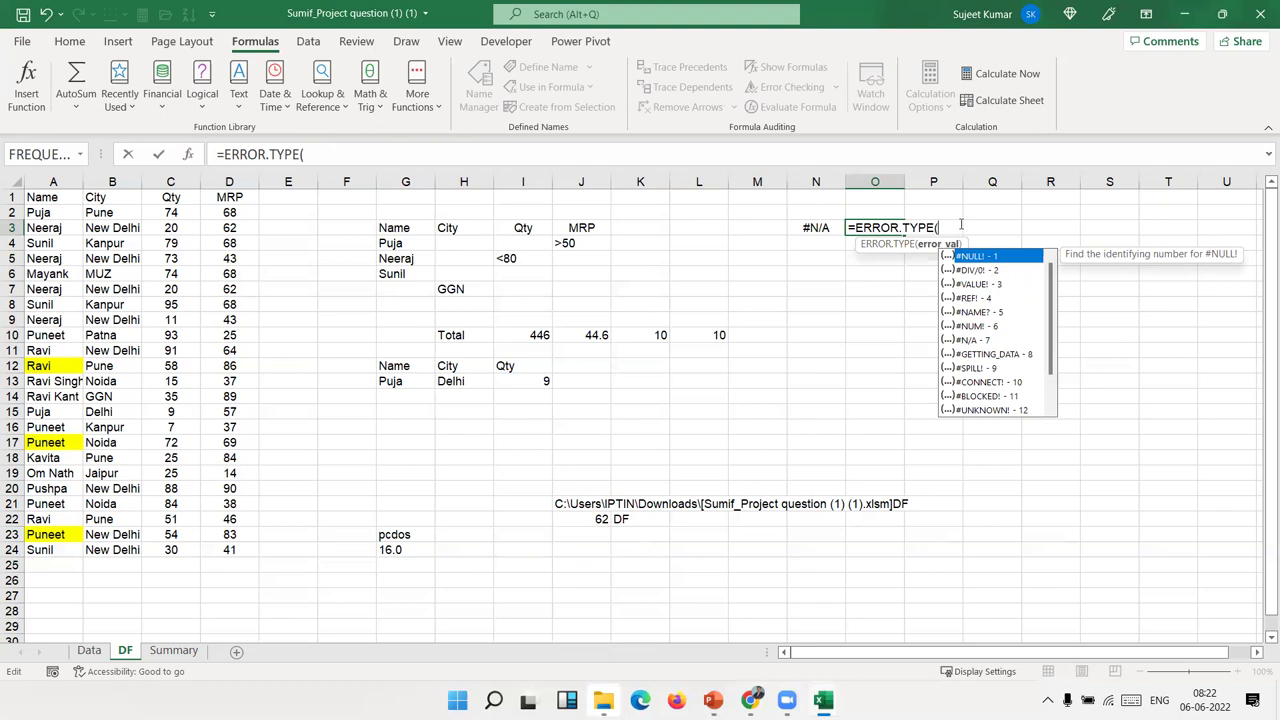
Step: Review the ERROR.TYPE code of each error value from #DIV/0! through #CALC!
key(Down)
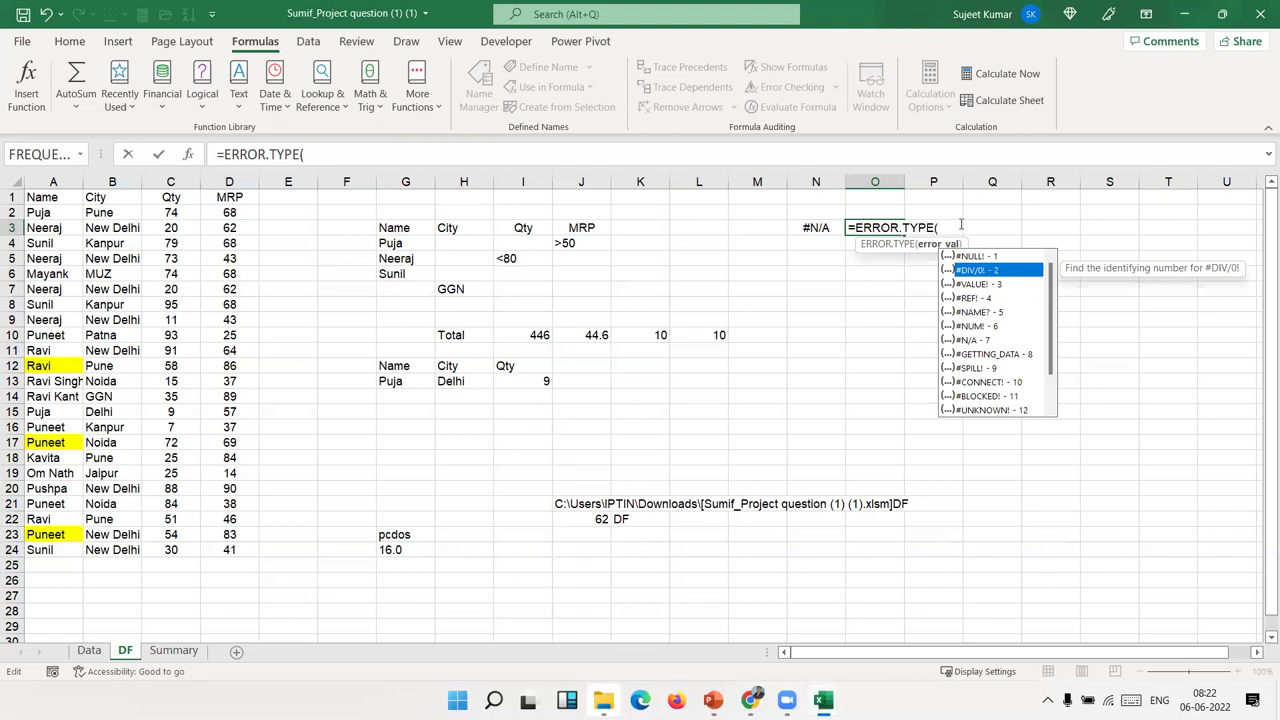
key(Down)
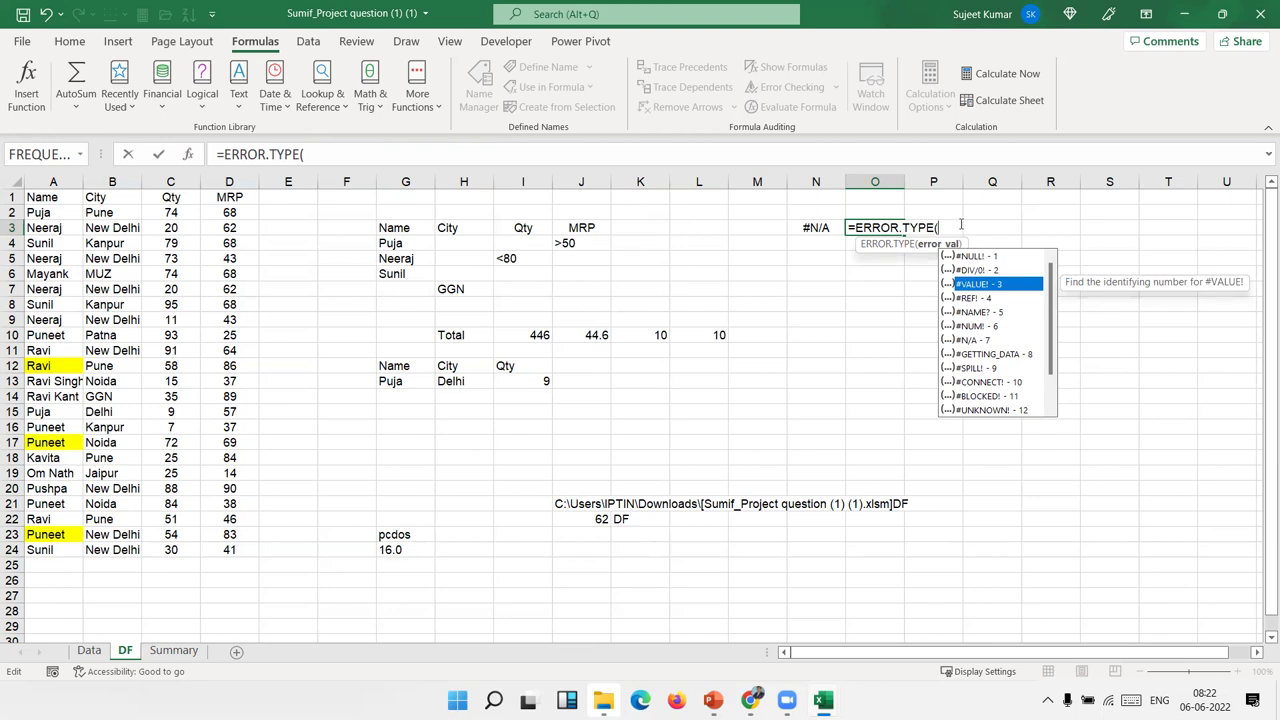
key(Down)
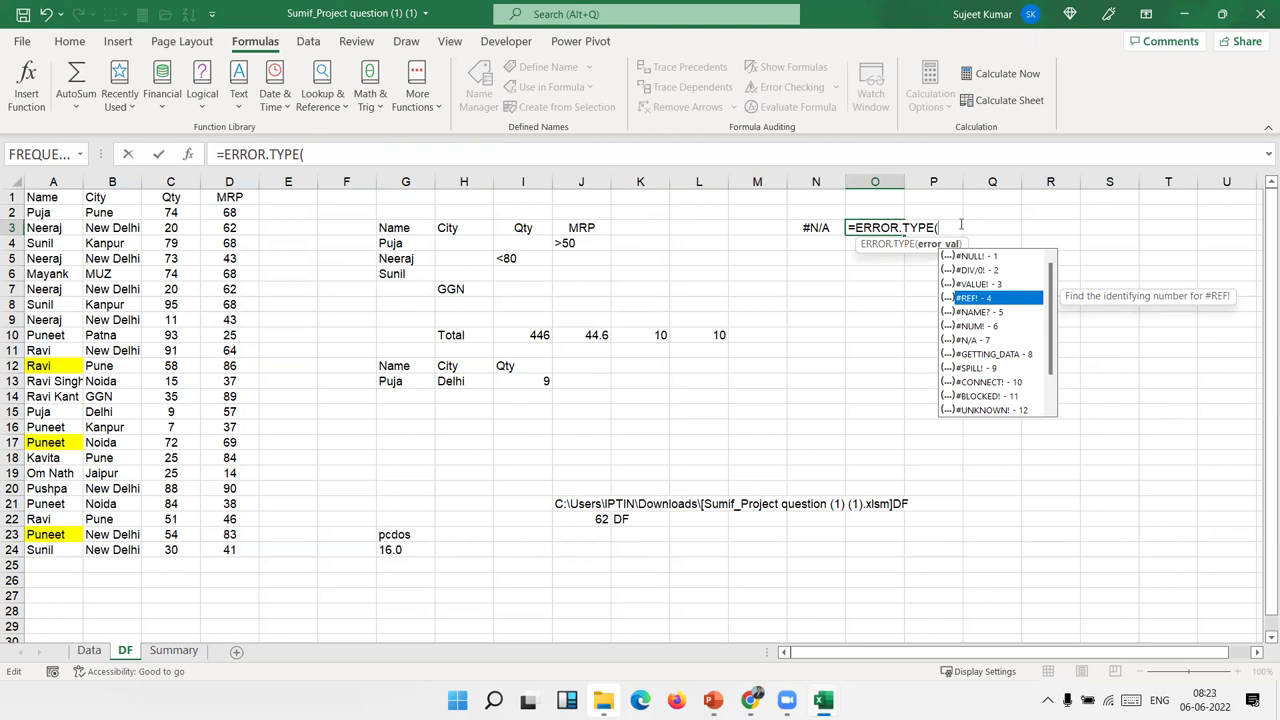
key(Down)
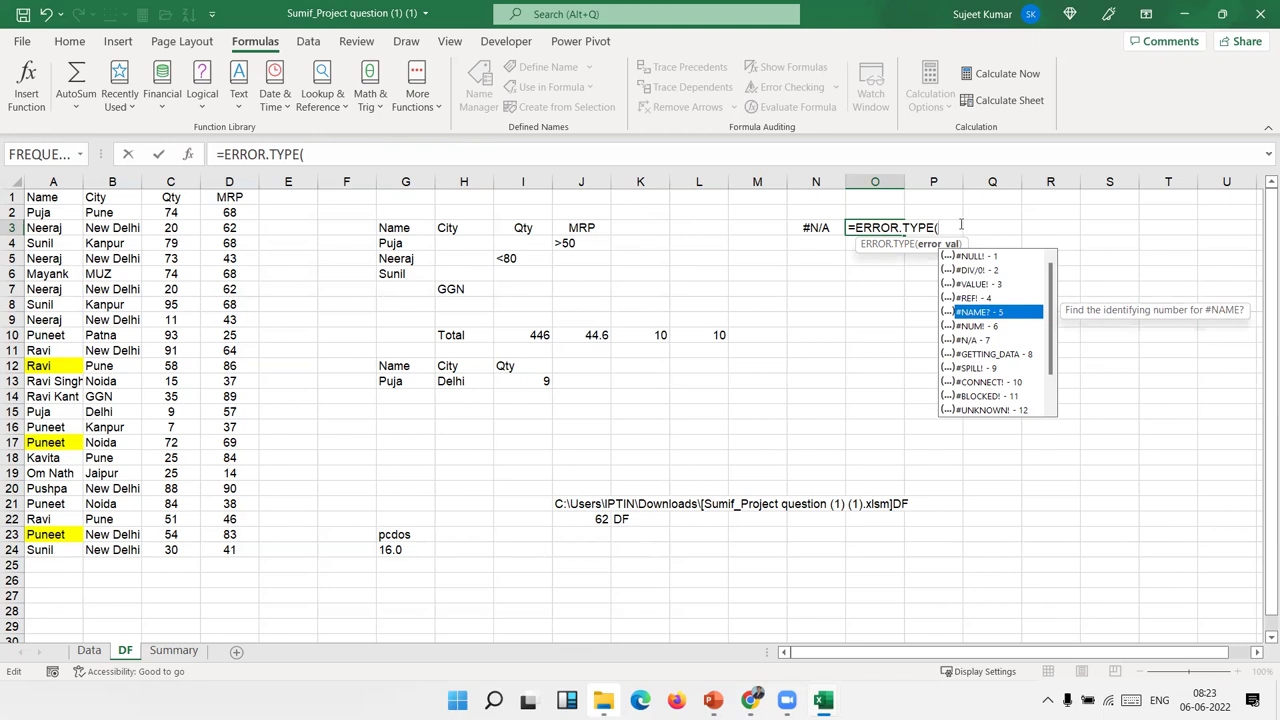
key(Down)
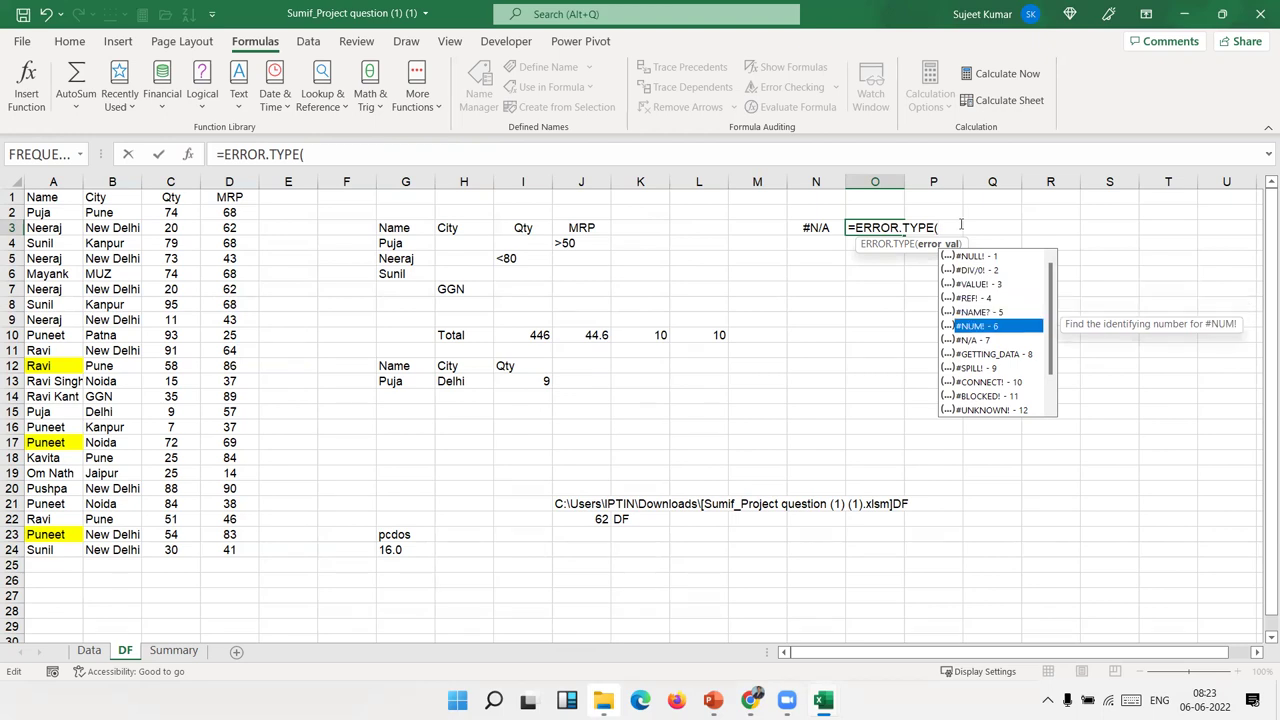
key(Down)
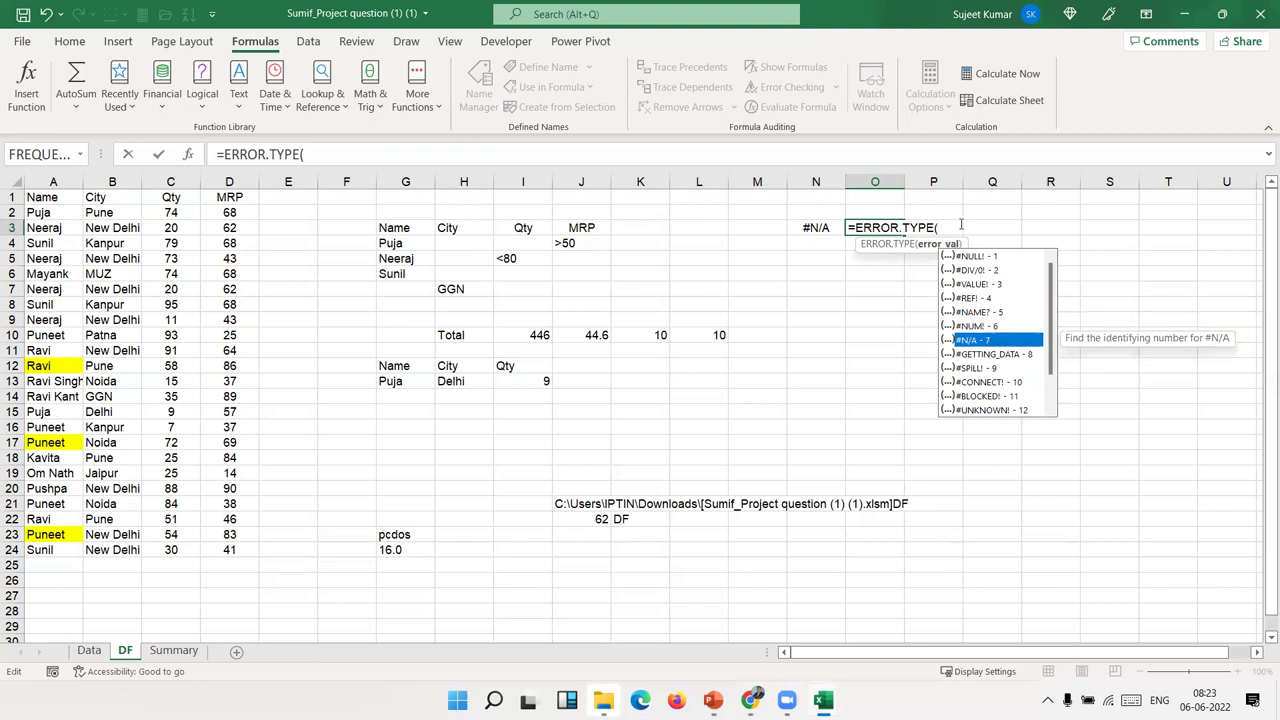
key(Down)
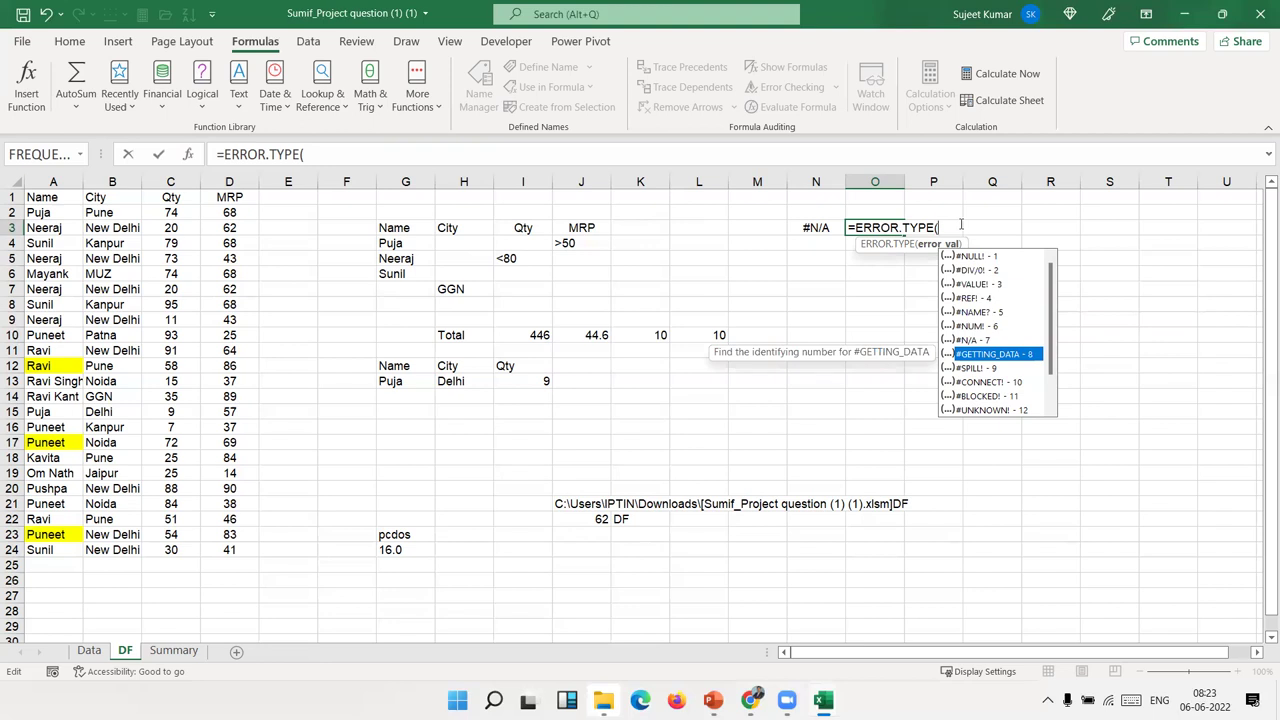
key(Down)
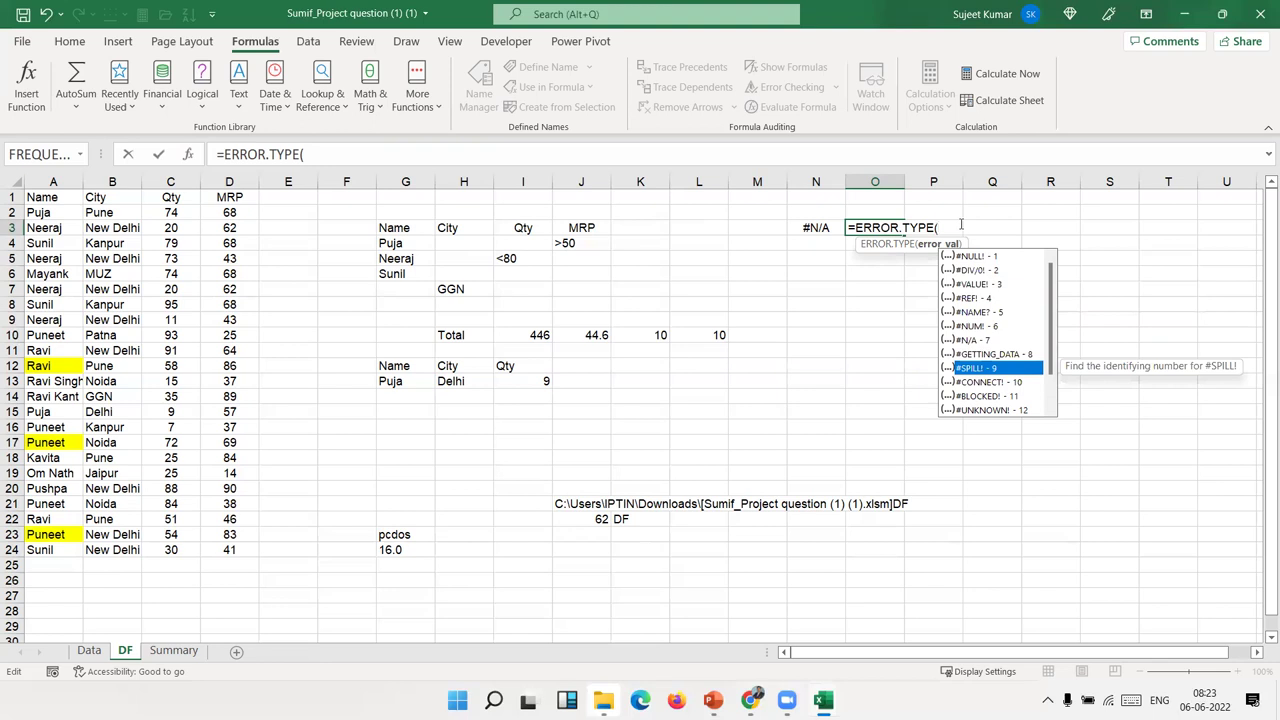
key(Down)
key(Down)
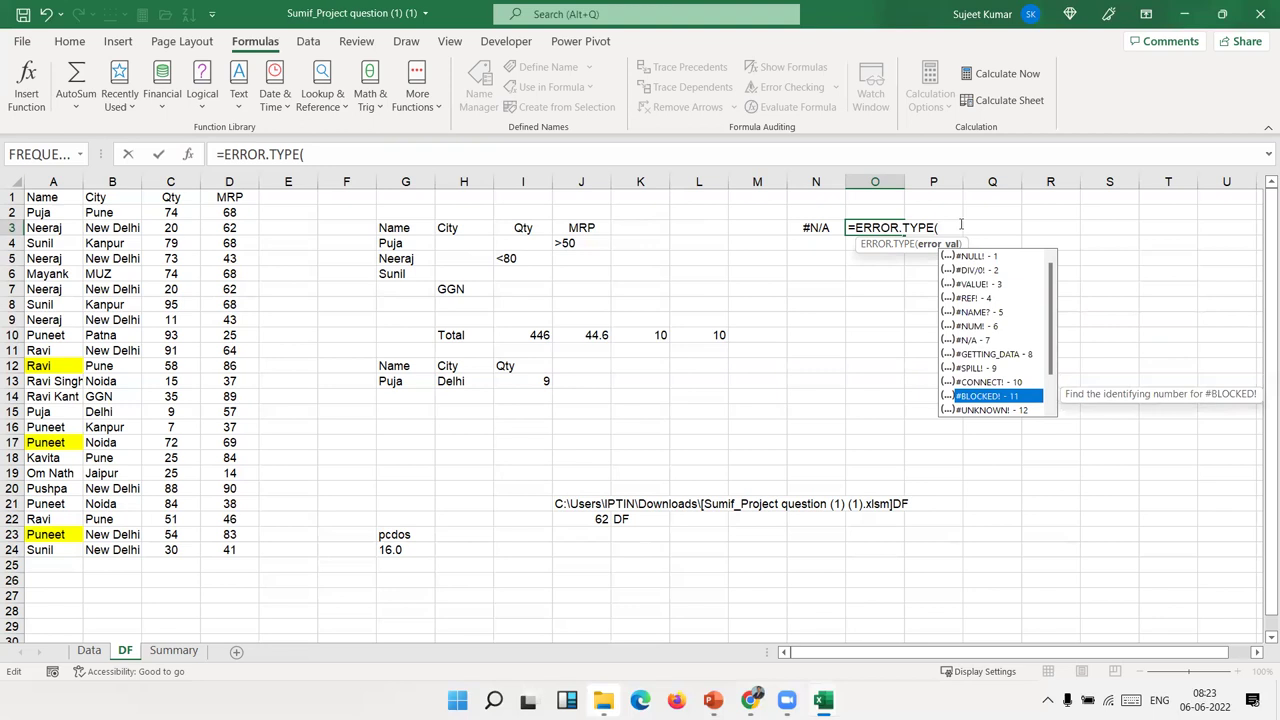
key(Down)
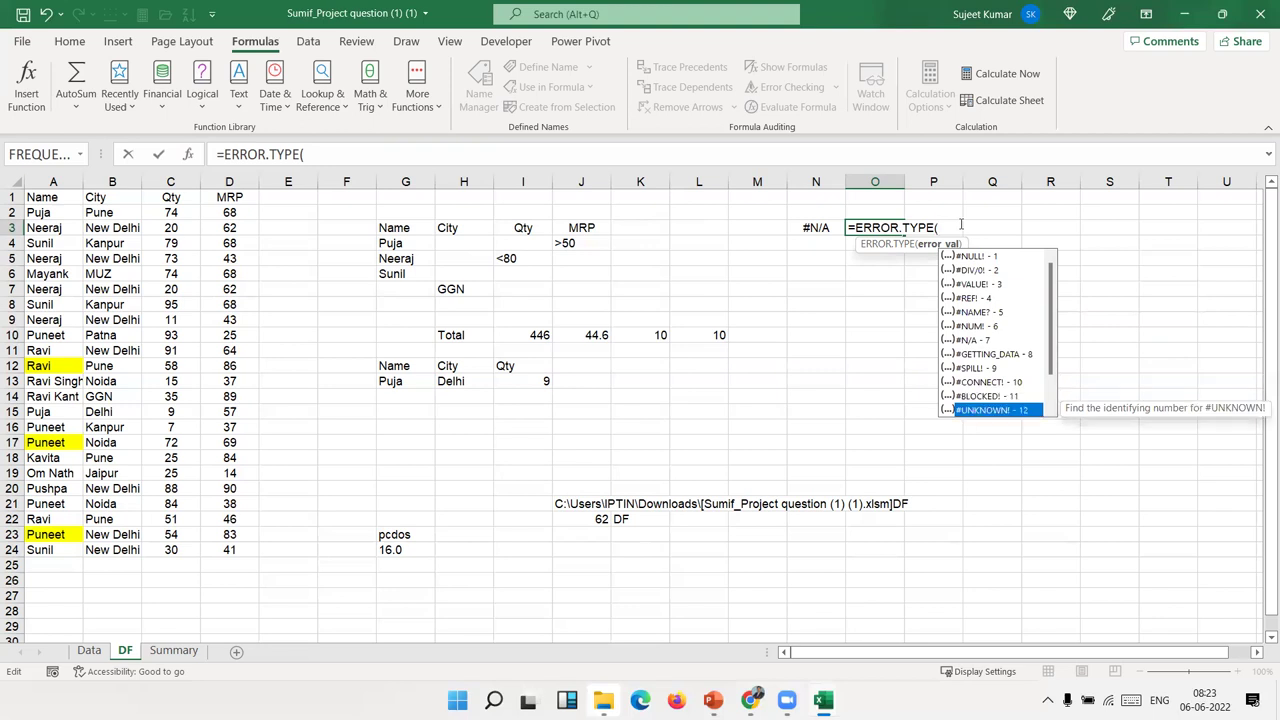
key(Down)
key(Down)
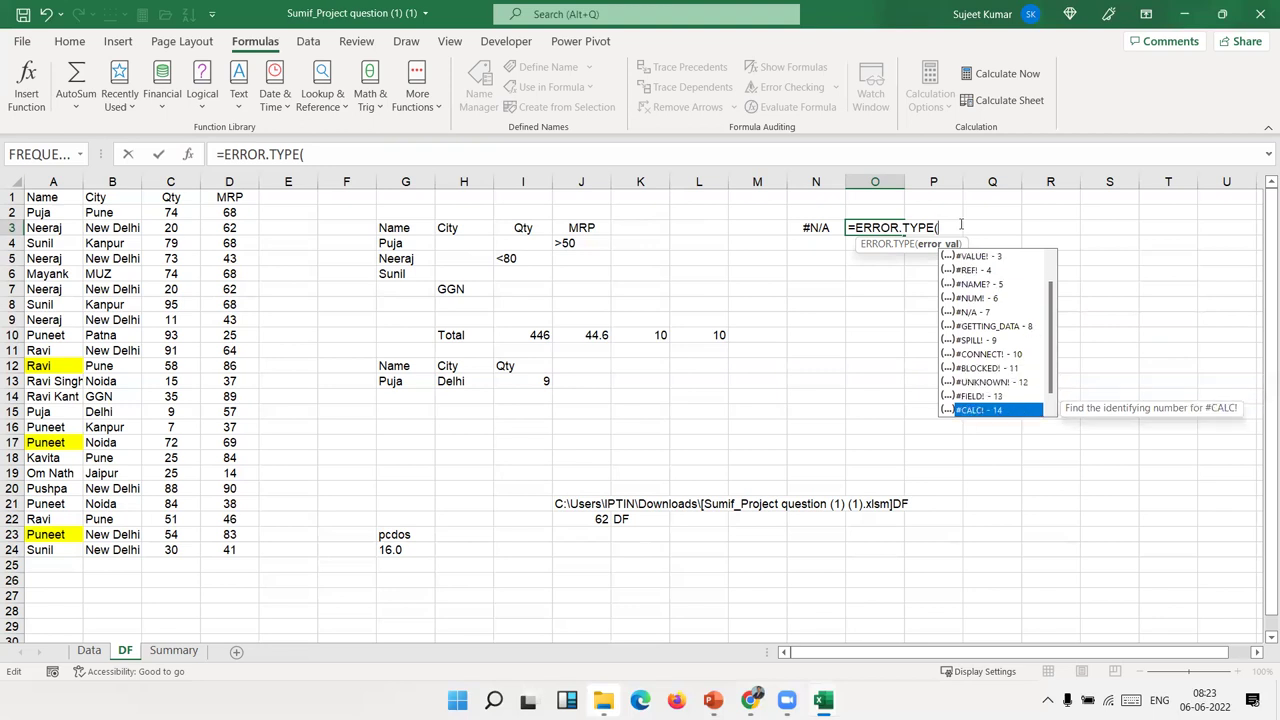
key(Up)
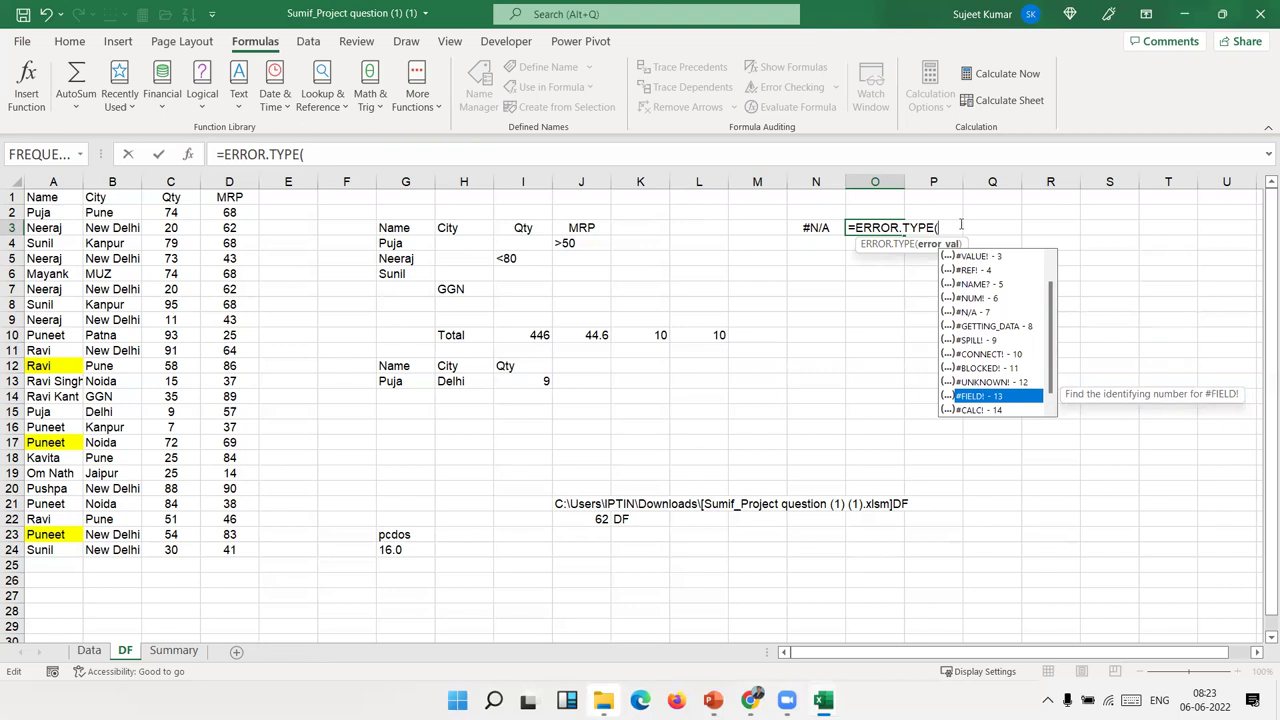
key(Down)
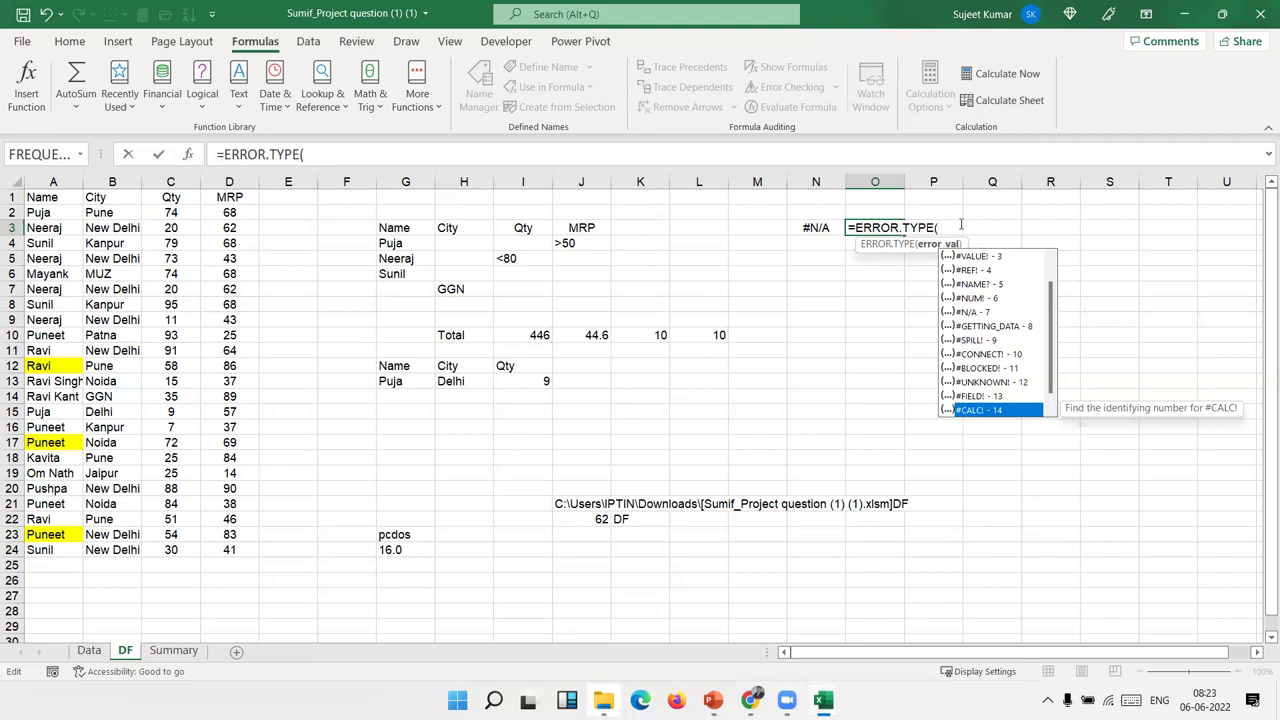
Step: Complete O3 as =ERROR.TYPE(N3), returning 7 for the #N/A error
key(Escape)
text(N3)
key(ctrl+Return)
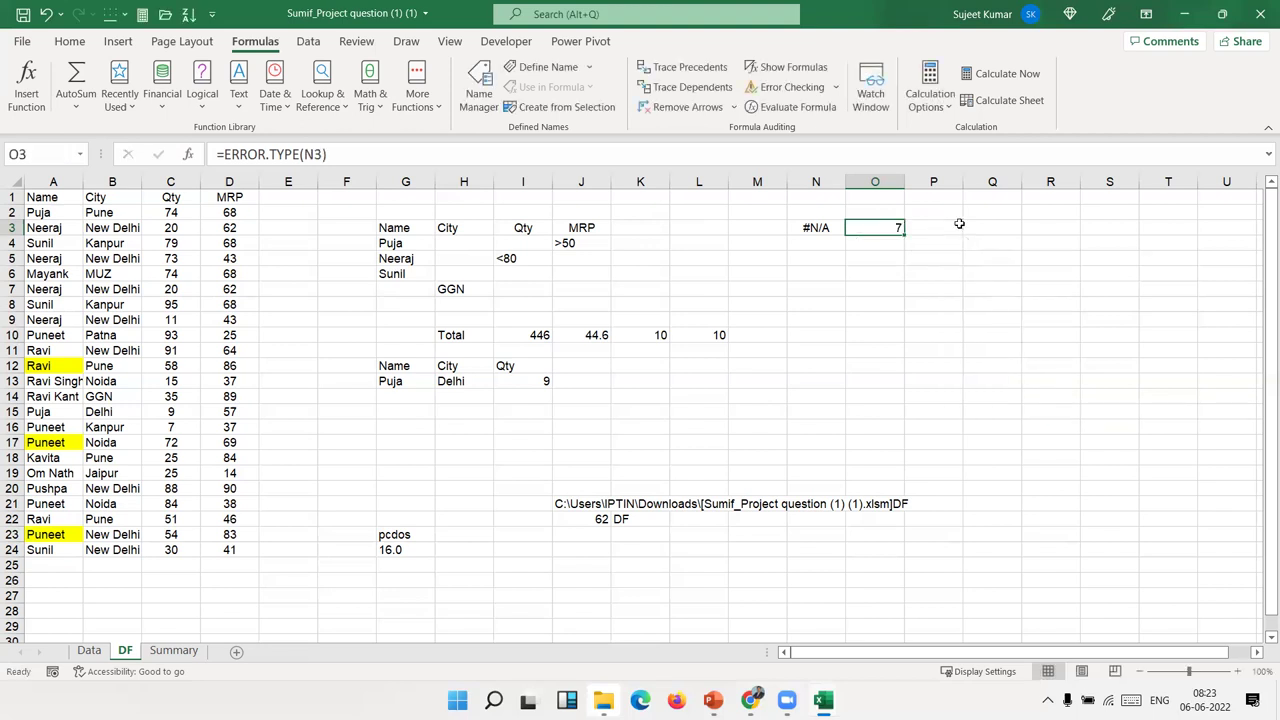
Step: Enter =ISBLANK(N6) in O6
key(Down)
key(Down)
key(Down)
text(=is)
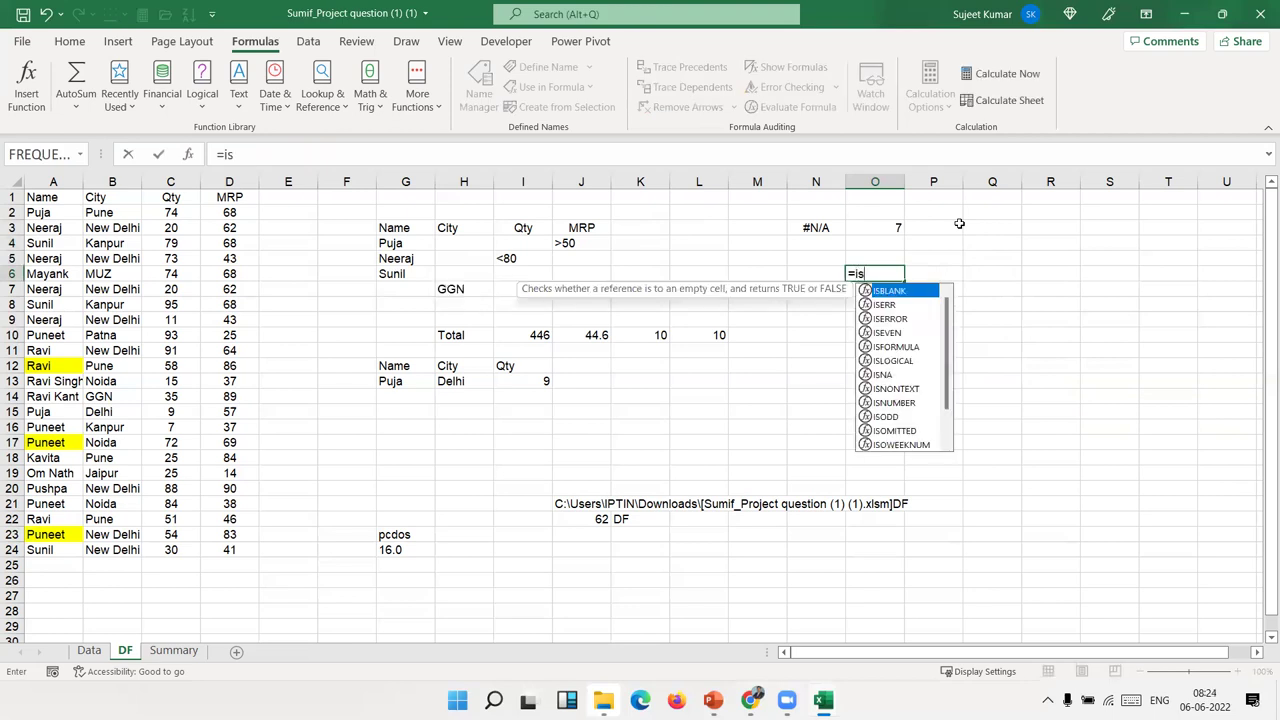
key(Tab)
key(Left)
key(Return)
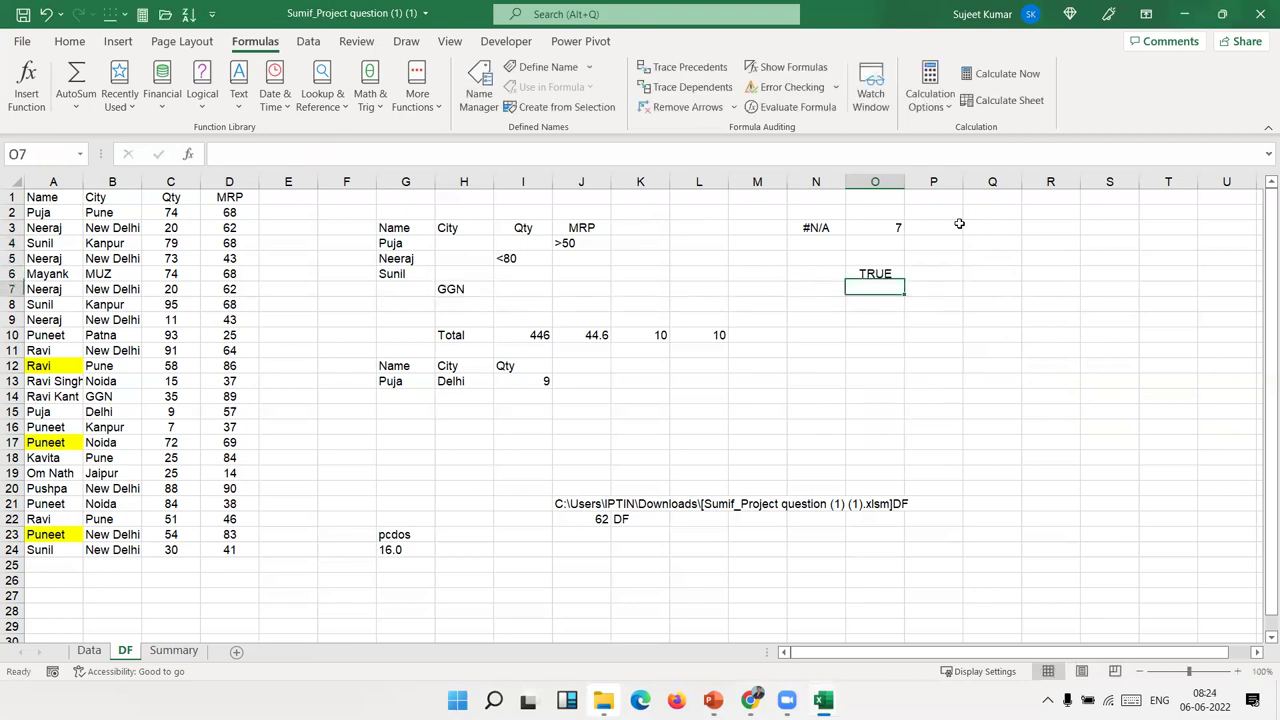
Step: Enter =ISERR(M7) in O7 to test M7 for errors
text(=in)
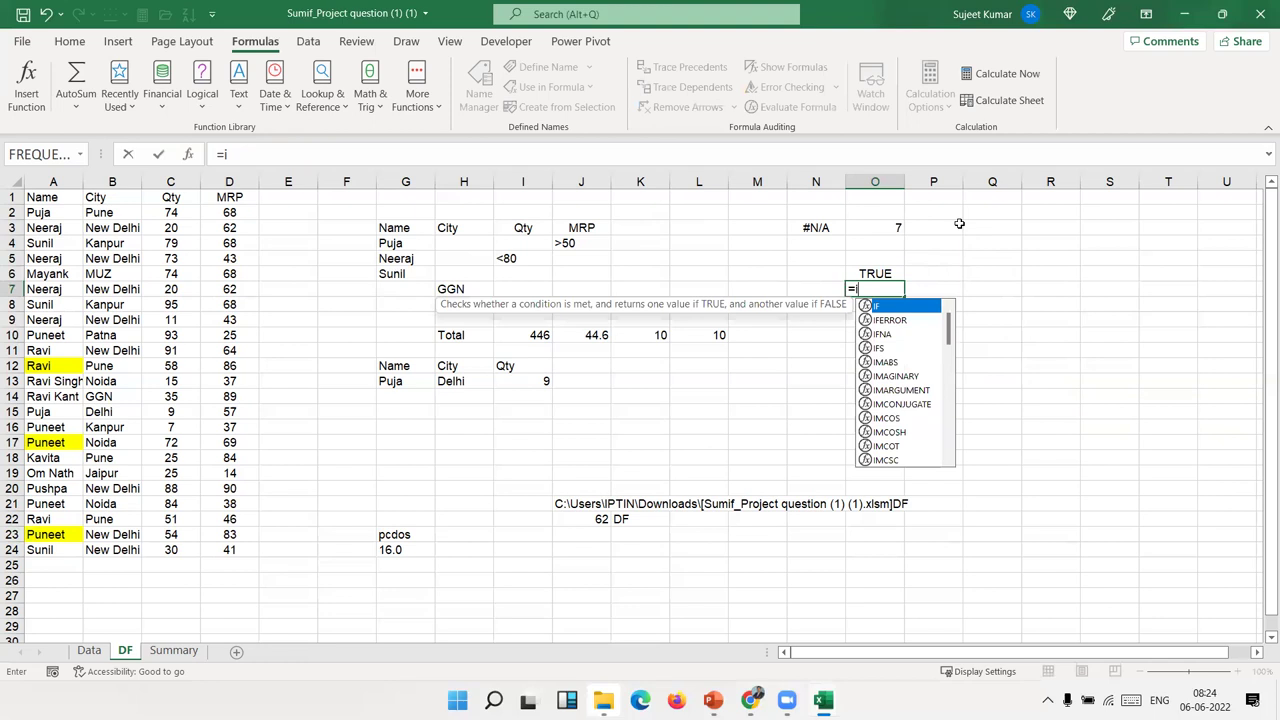
text(s)
key(Down)
key(Tab)
key(Left)
key(Left)
key(Up)
key(Up)
key(Up)
key(Down)
key(Down)
key(Up)
key(Up)
key(Up)
key(Down)
key(Down)
key(Down)
key(Down)
key(Return)
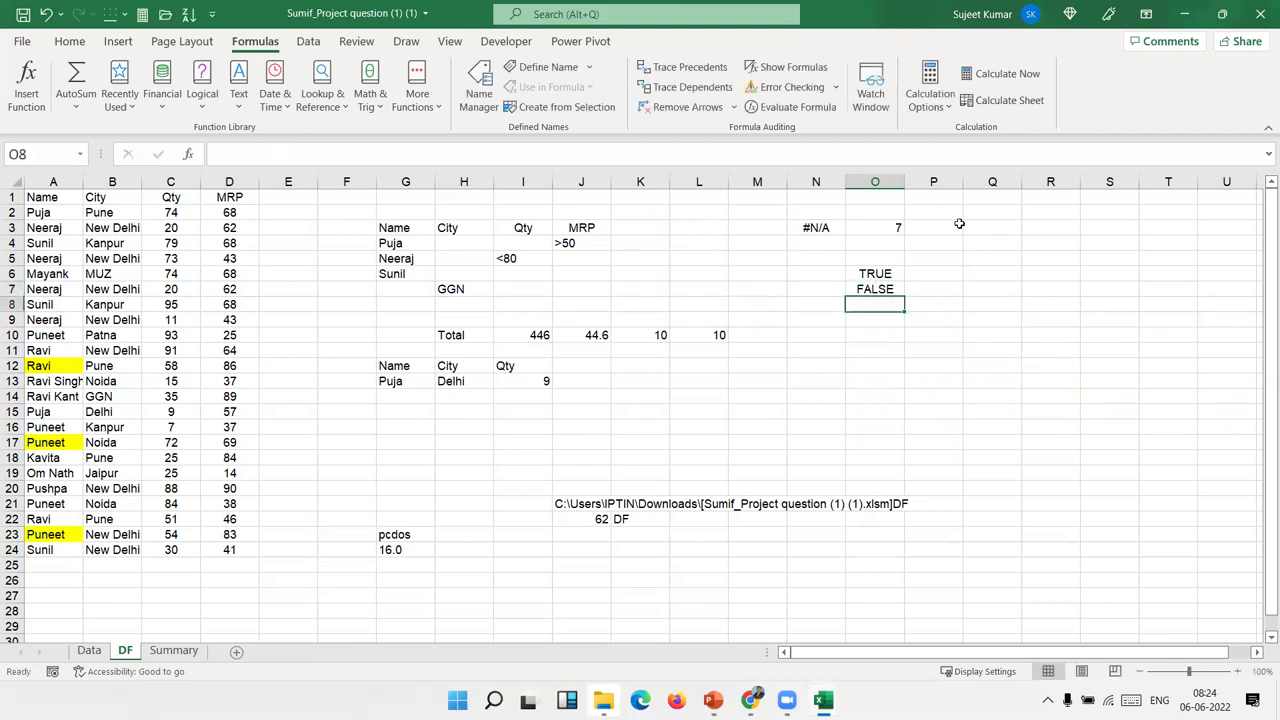
Step: Make M7 divide by zero with =M6/0 so O7 reads TRUE
key(Up)
key(Left)
key(Left)
text(=)
key(Up)
text(/0)
key(Return)
key(Up)
key(Right)
key(Right)
key(Left)
key(Left)
Step: Try =NA() in M7, then undo so it shows #DIV/0! again
text(=)
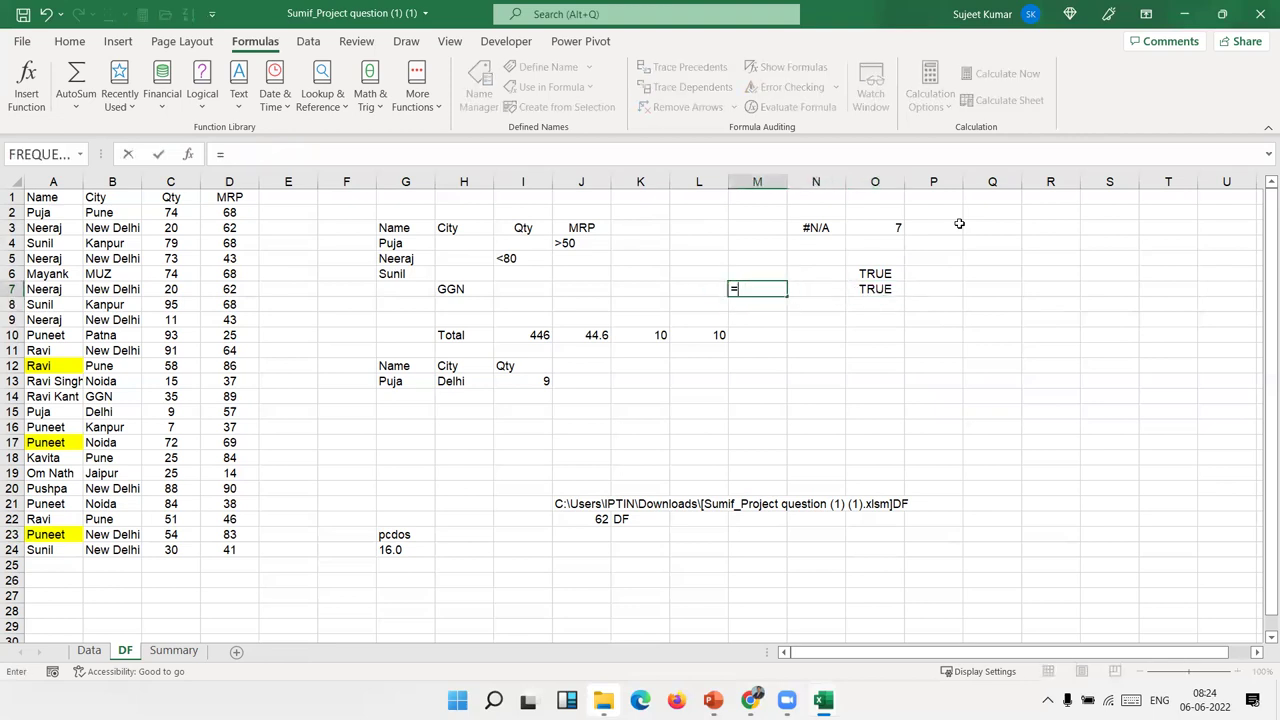
text(na)
key(Tab)
key(Return)
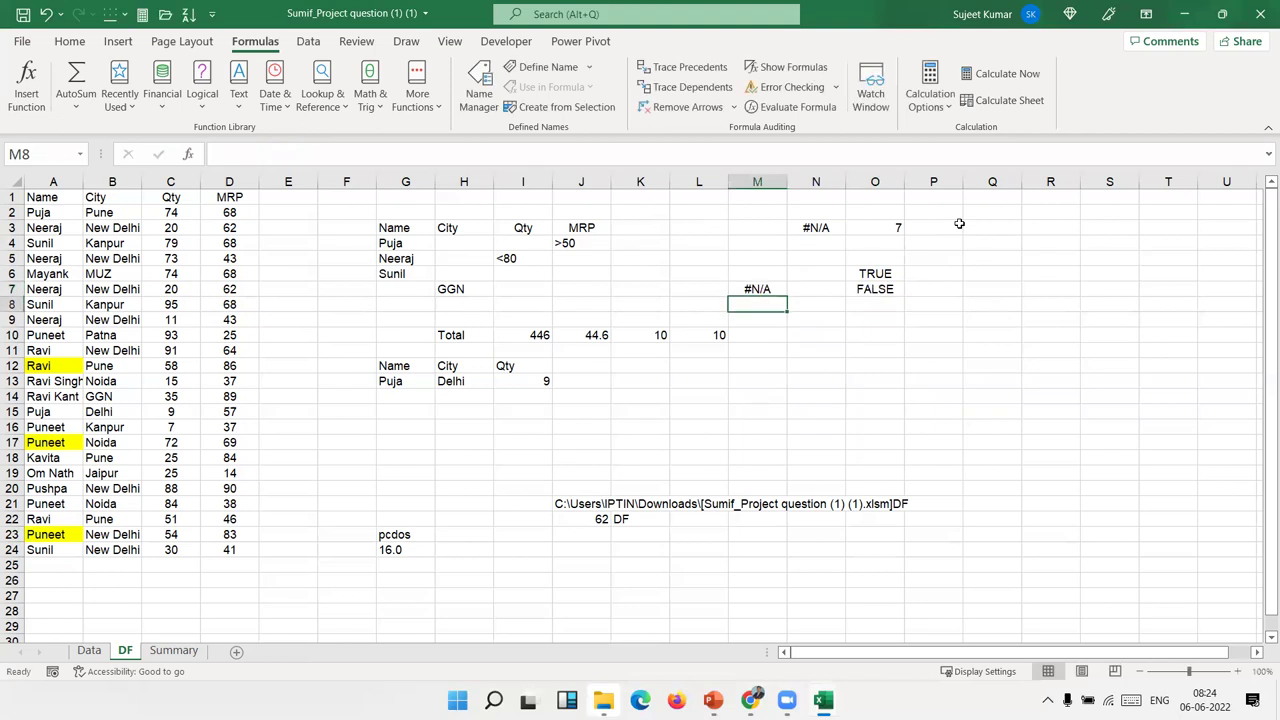
key(ctrl+z)
Step: Enter =ISERROR(M7) in O8, returning TRUE for M7's #DIV/0!
key(Right)
key(Right)
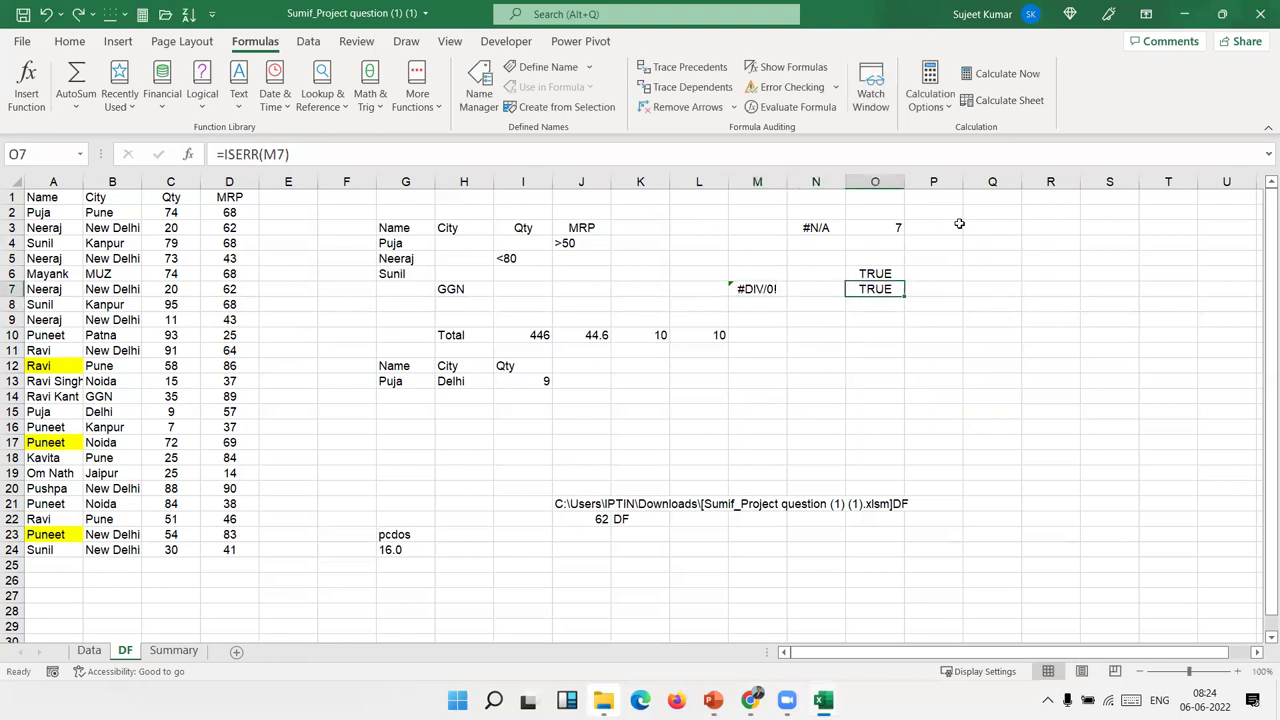
key(Down)
text(=is)
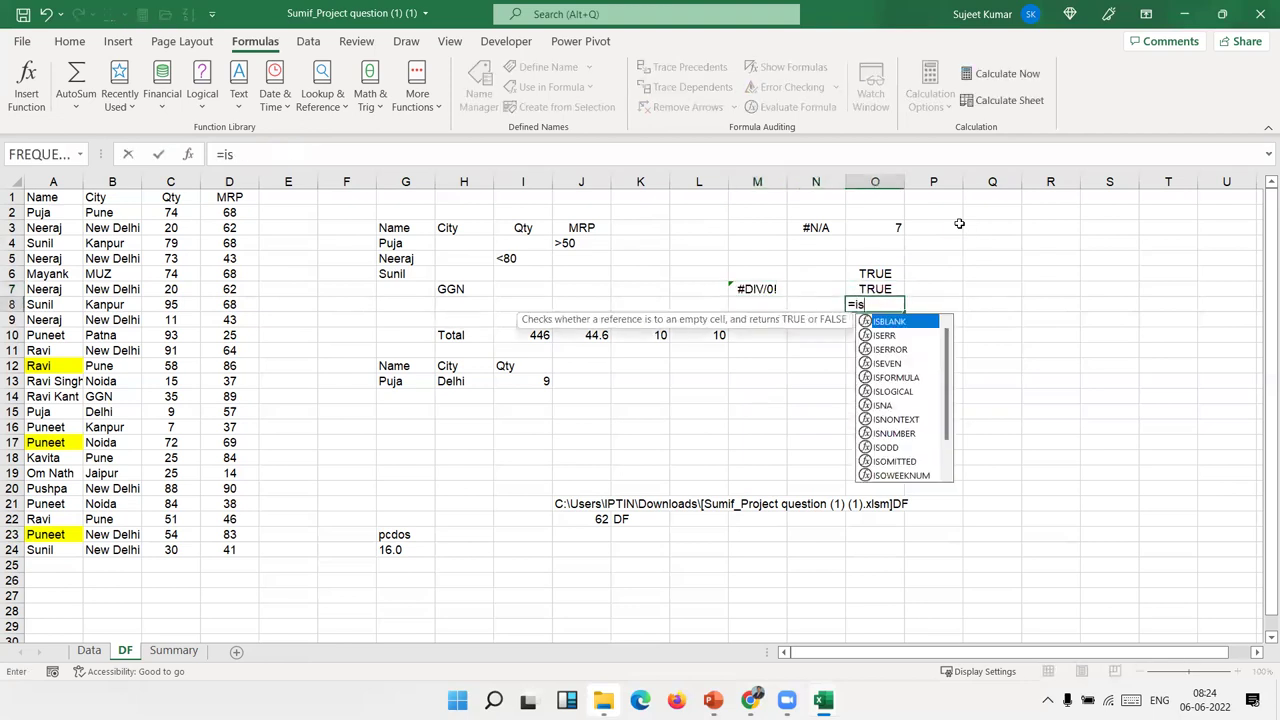
key(Down)
key(Down)
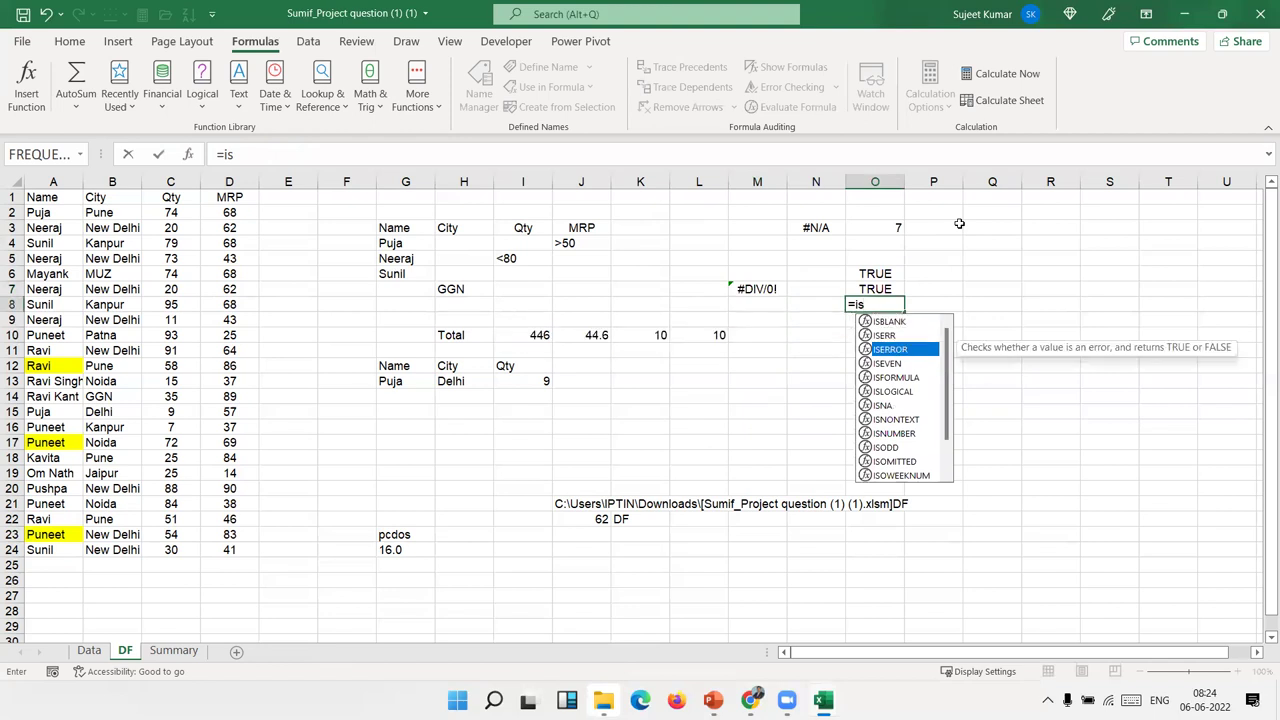
key(Tab)
key(Up)
key(Left)
key(Left)
text())
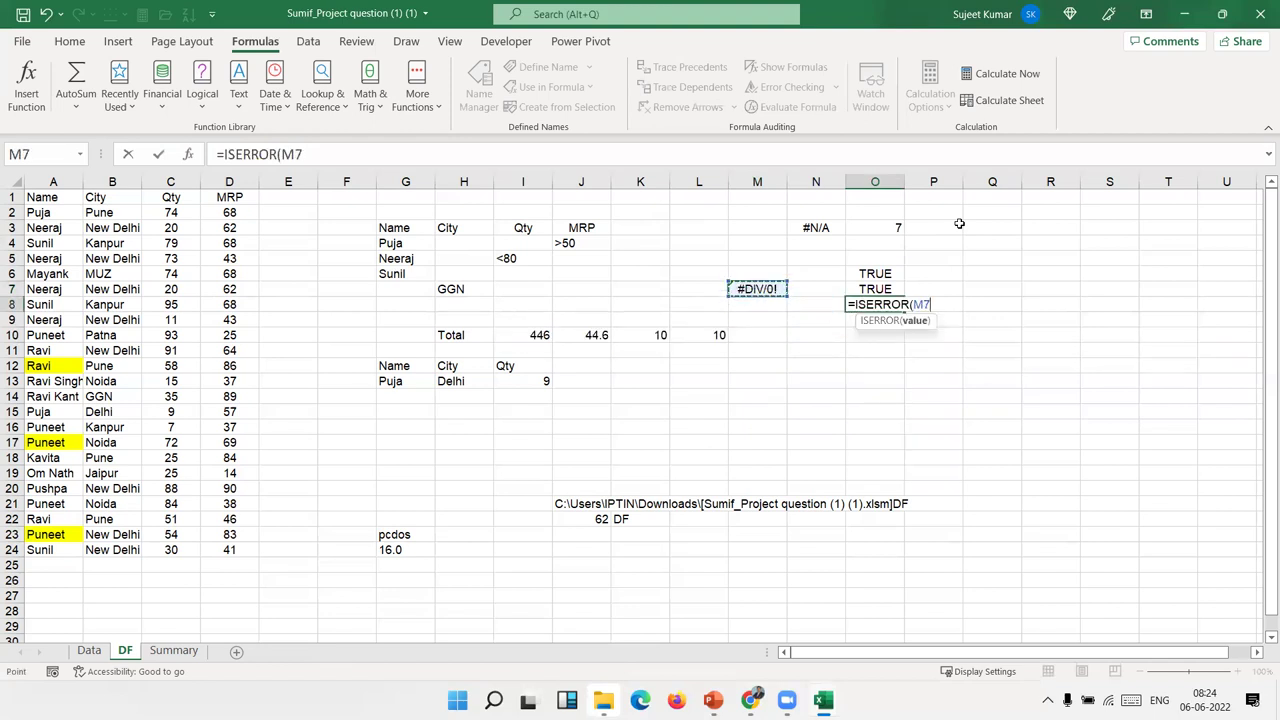
key(Return)
key(Up)
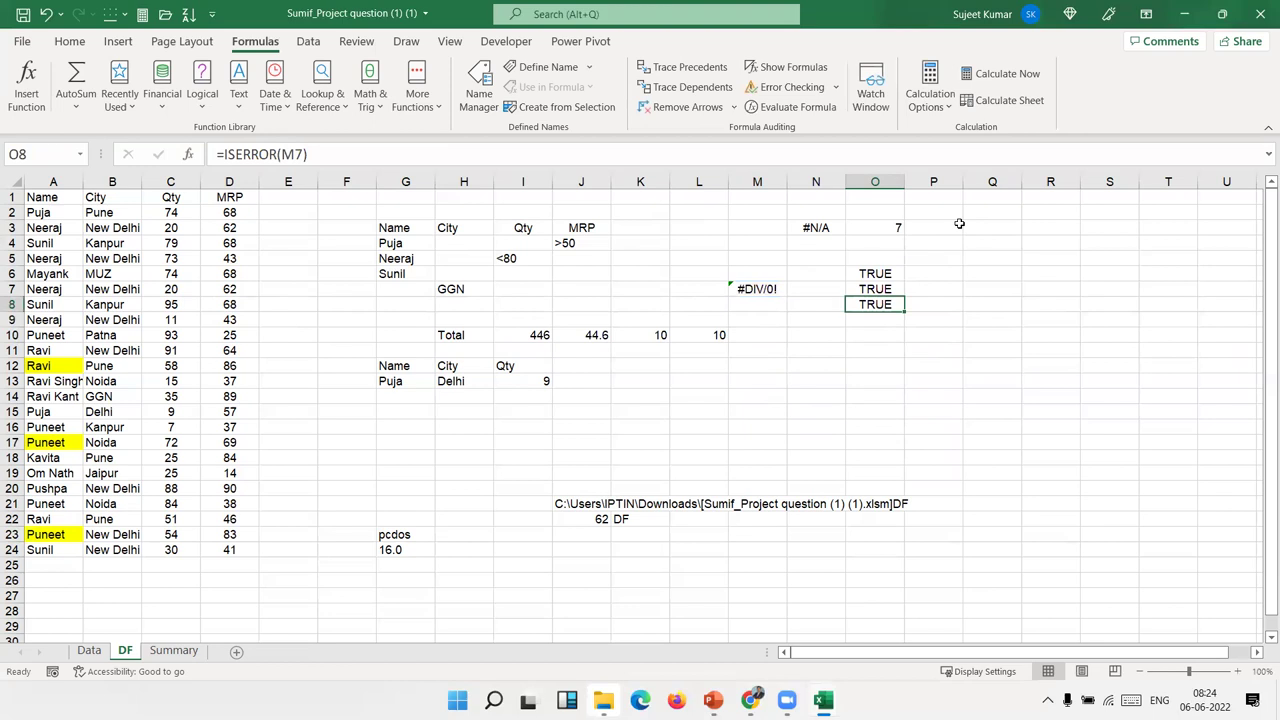
key(Down)
Step: Compare ISLOGICAL, ISNA, ISNOTEXT, ISNUMBER, ISODD, ISREF and ISTEXT descriptions in O9, then cancel the entry
text(=is)
key(Down)
key(Down)
key(Down)
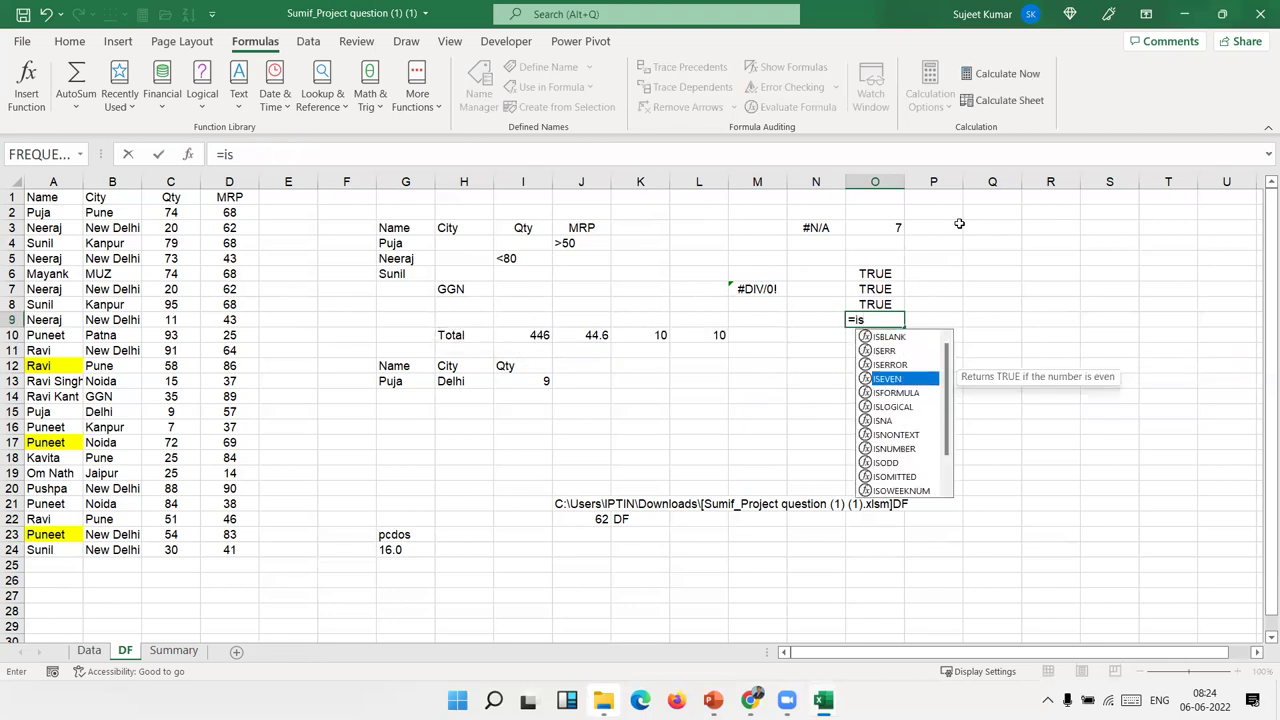
key(Up)
key(Down)
key(Down)
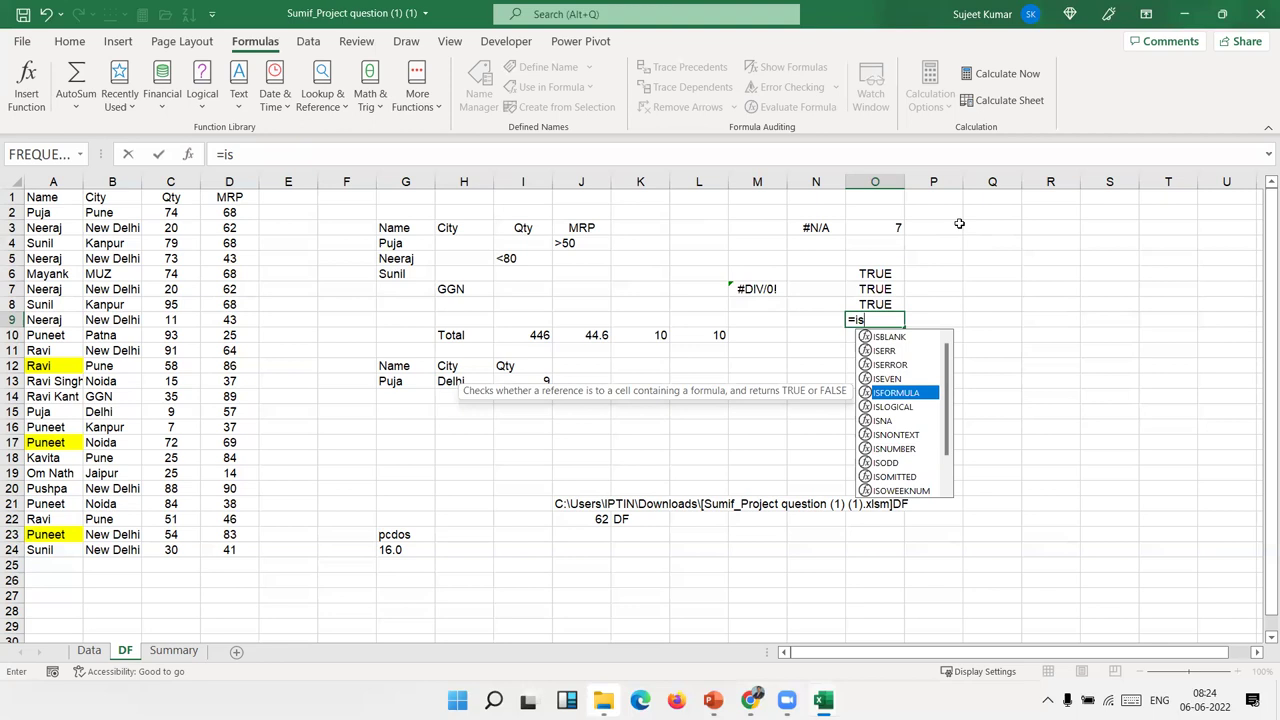
key(Down)
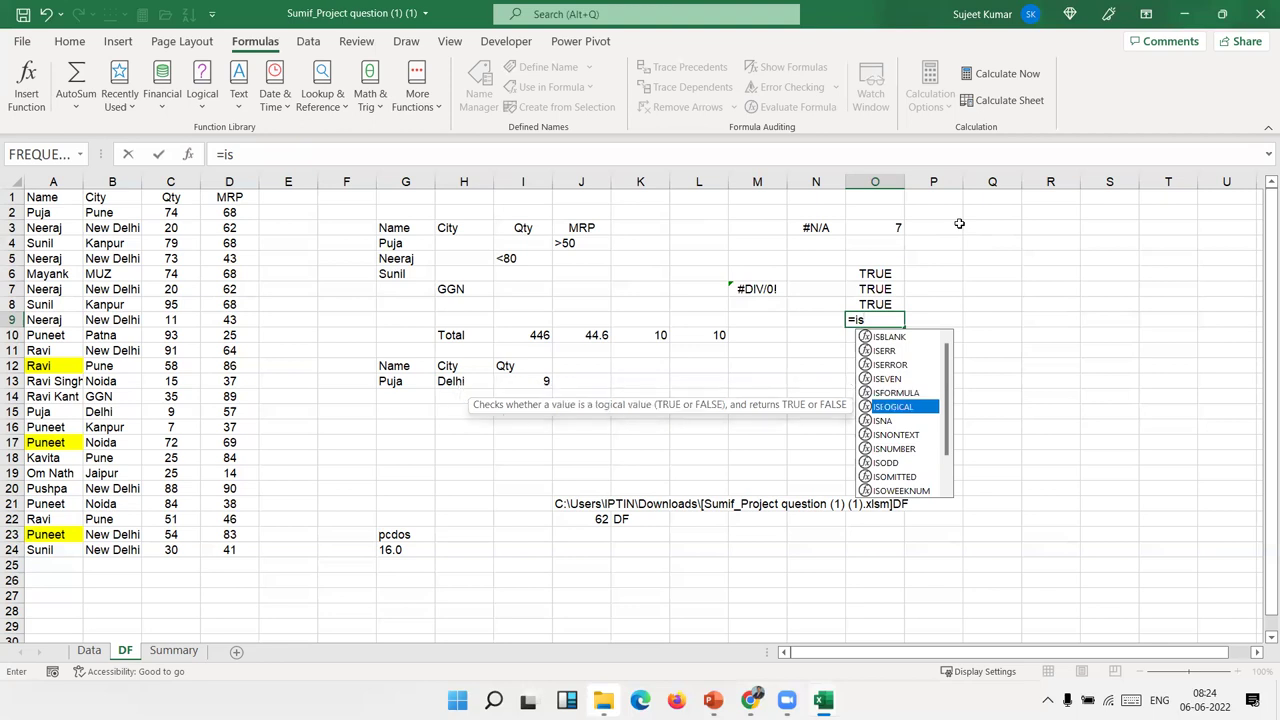
key(Down)
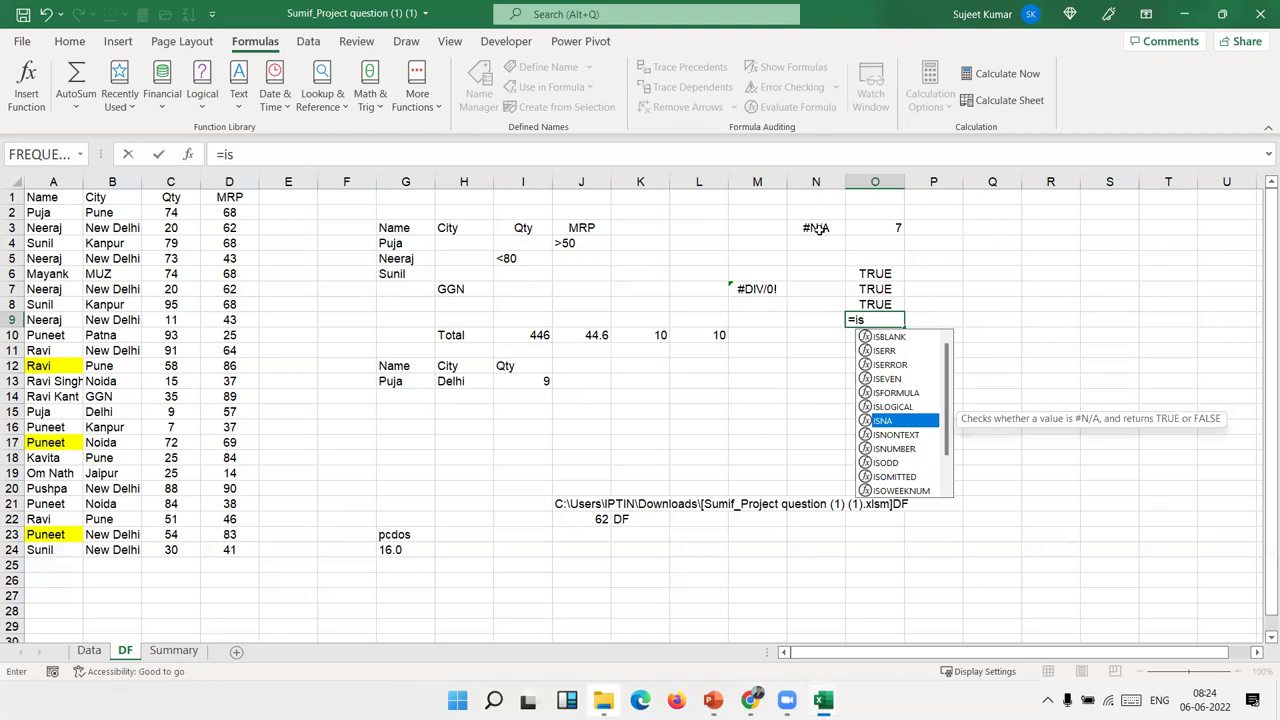
key(Down)
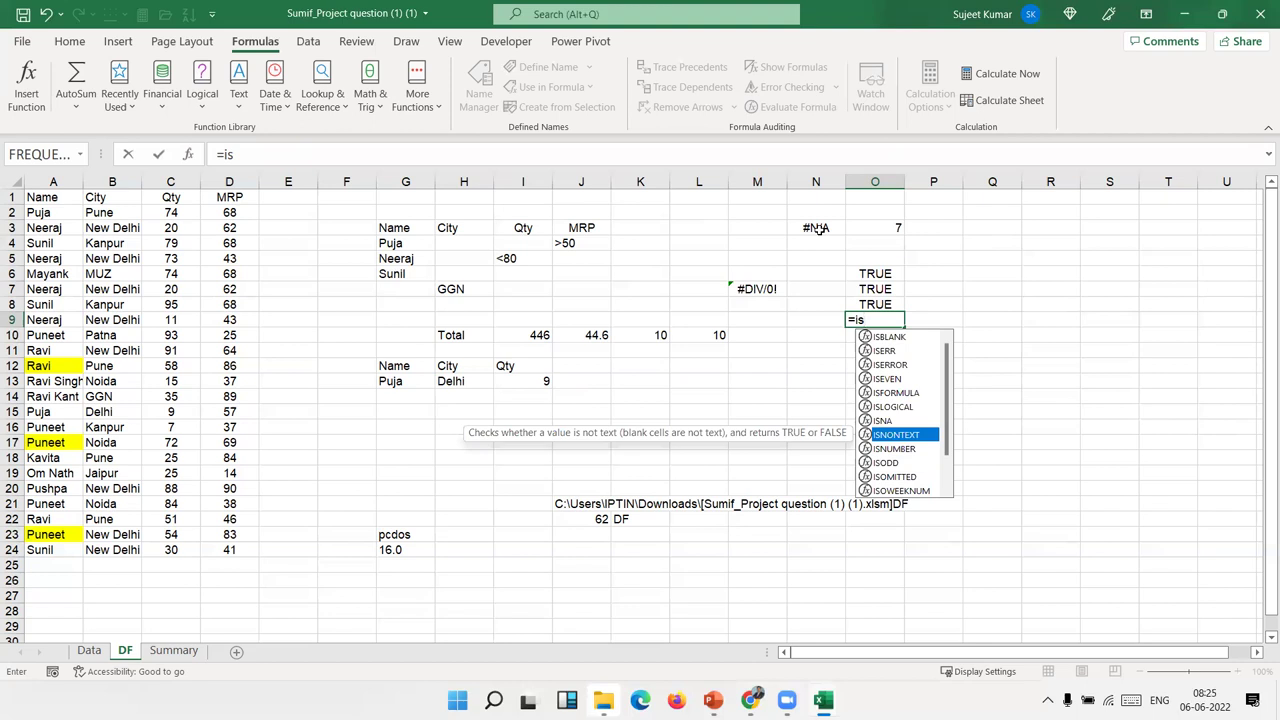
key(Down)
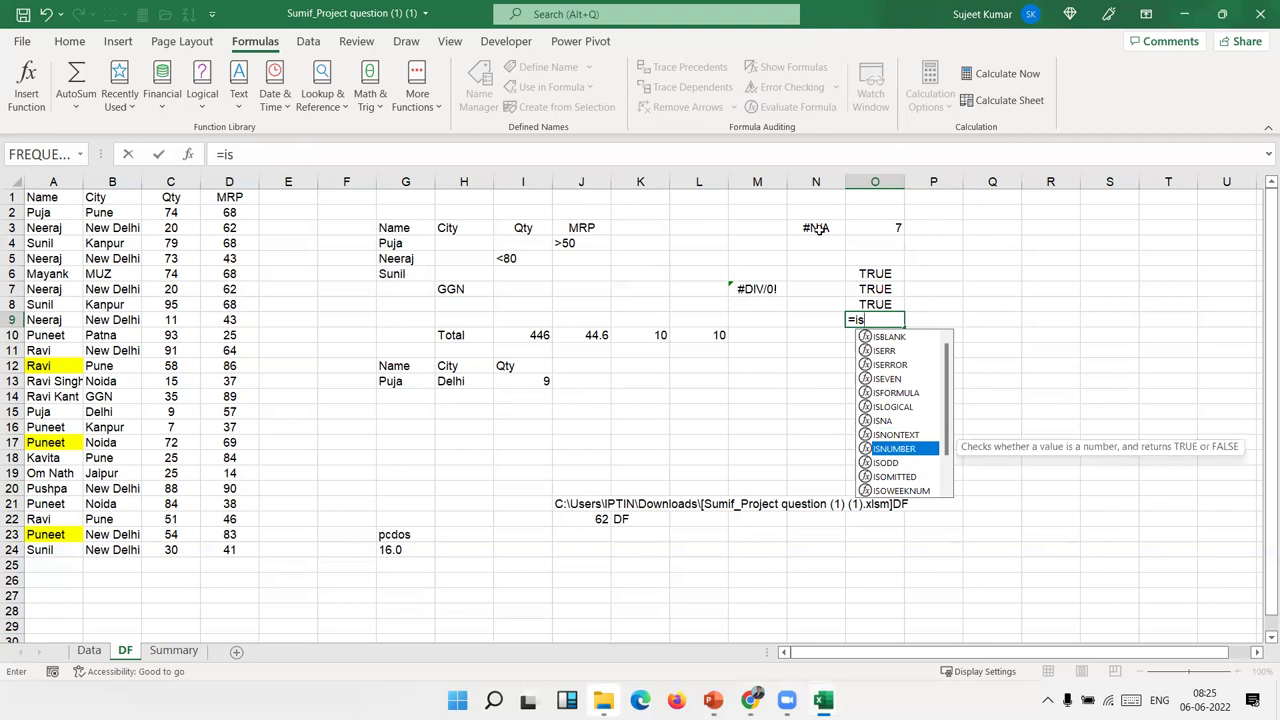
key(Up)
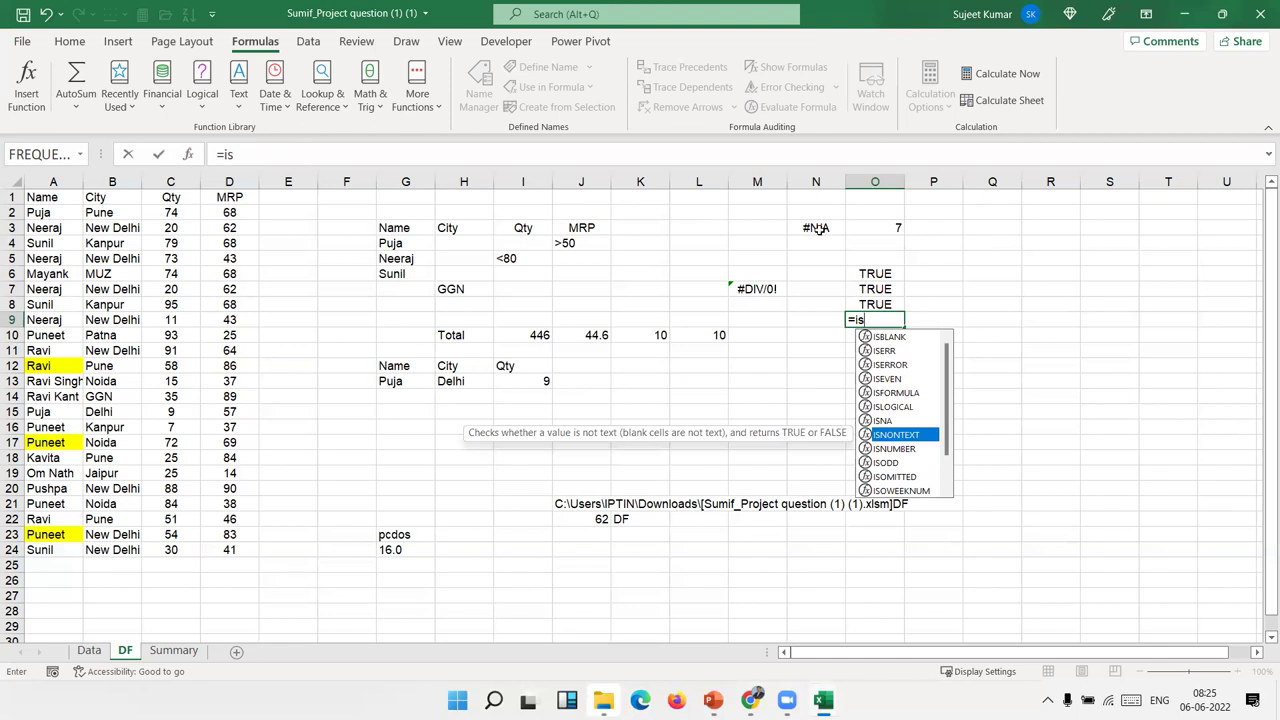
key(Down)
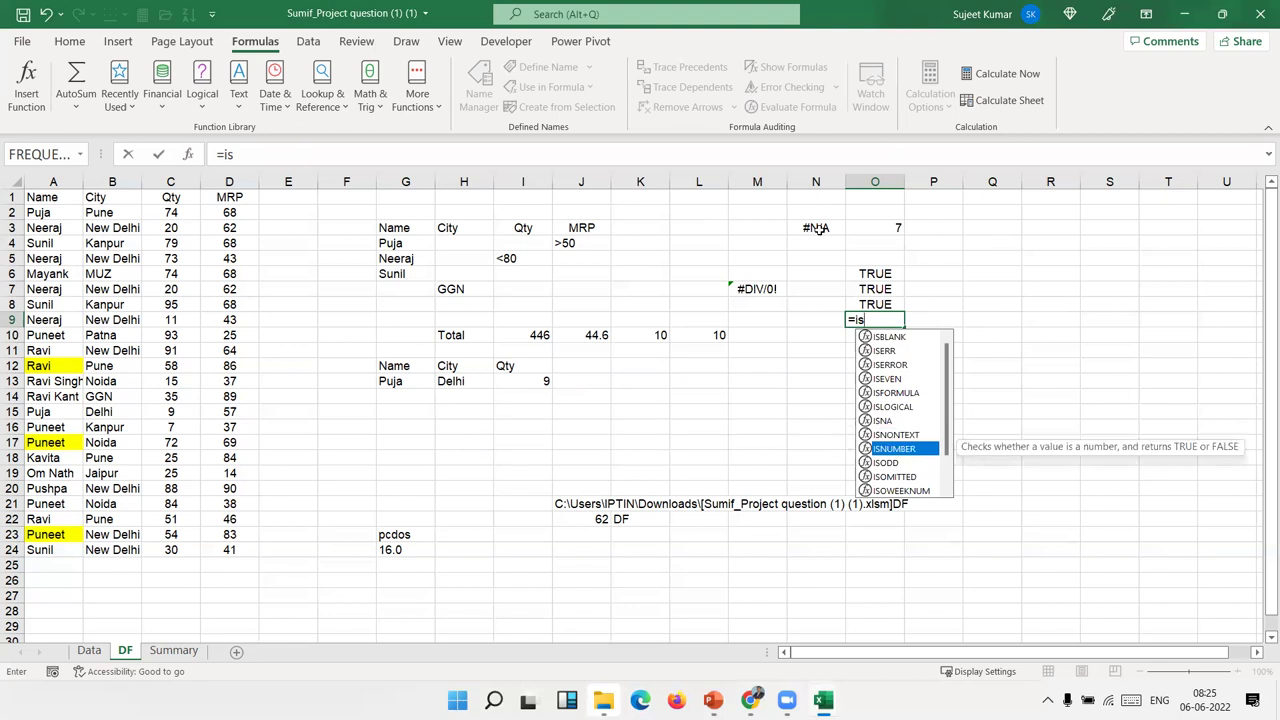
key(Up)
key(Down)
key(Down)
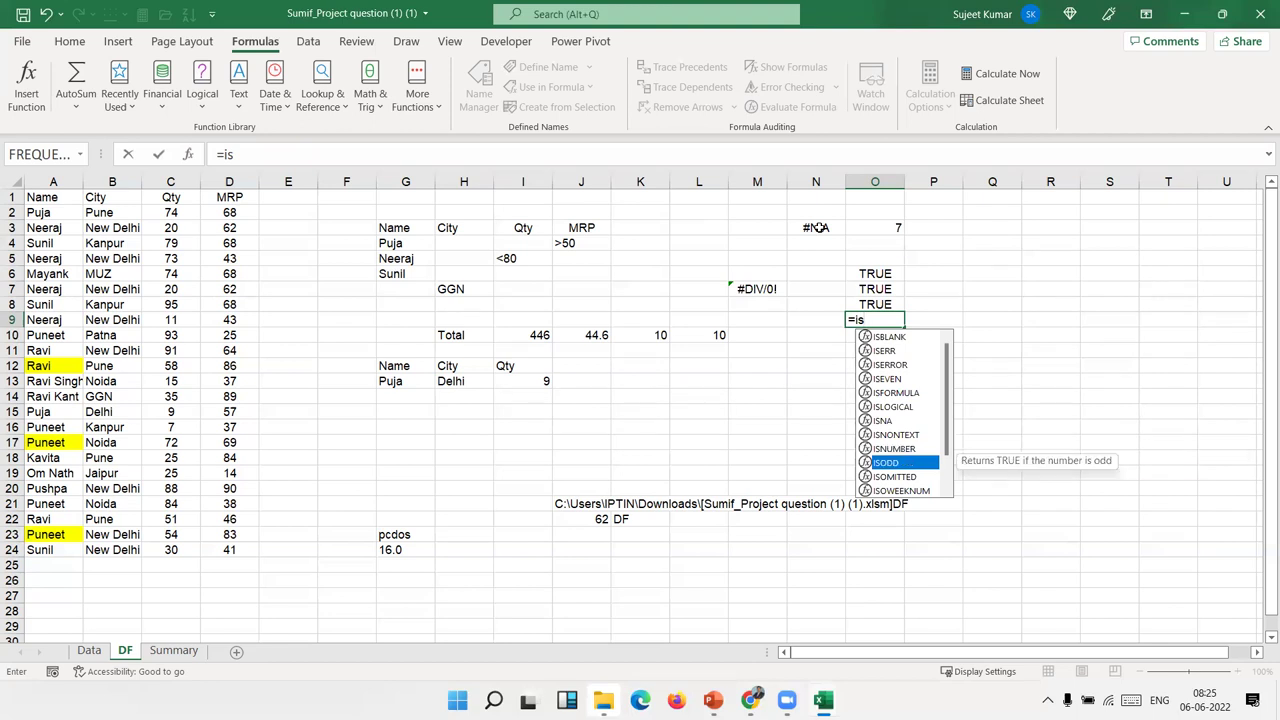
key(Down)
key(Down)
key(Down)
key(Down)
key(Down)
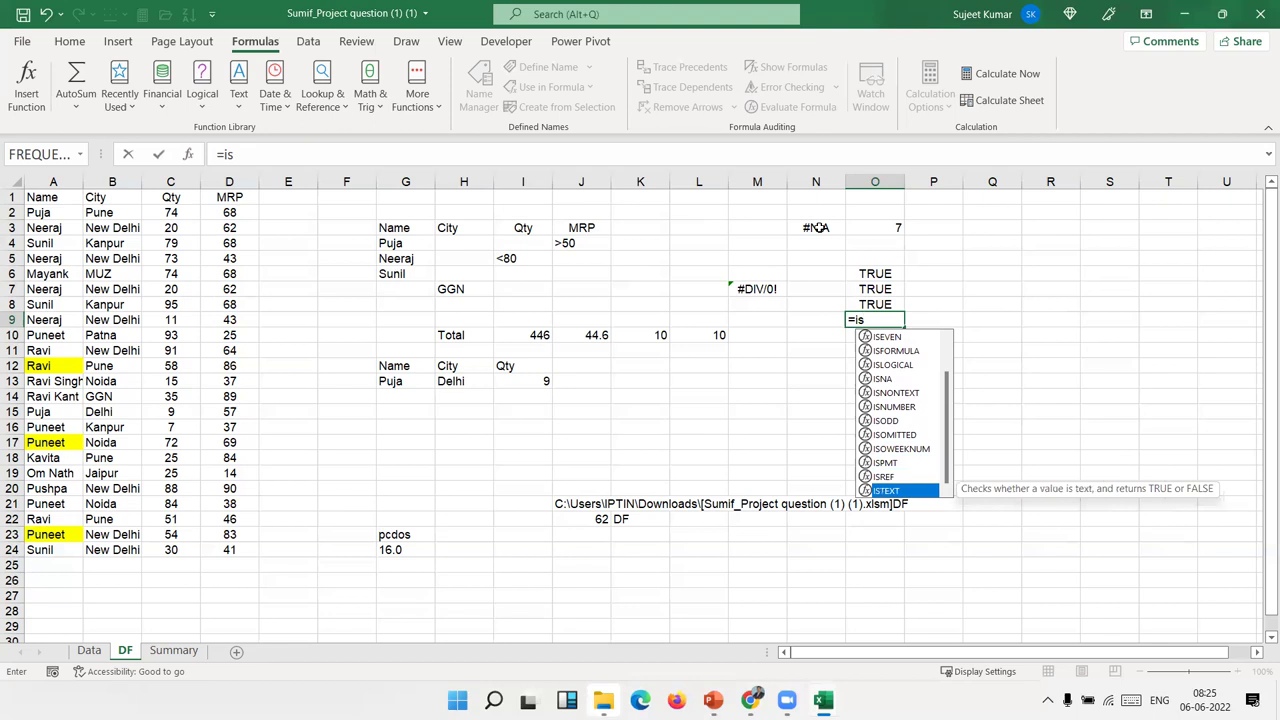
key(Up)
key(Down)
key(Escape)
key(Escape)
click(832, 397)
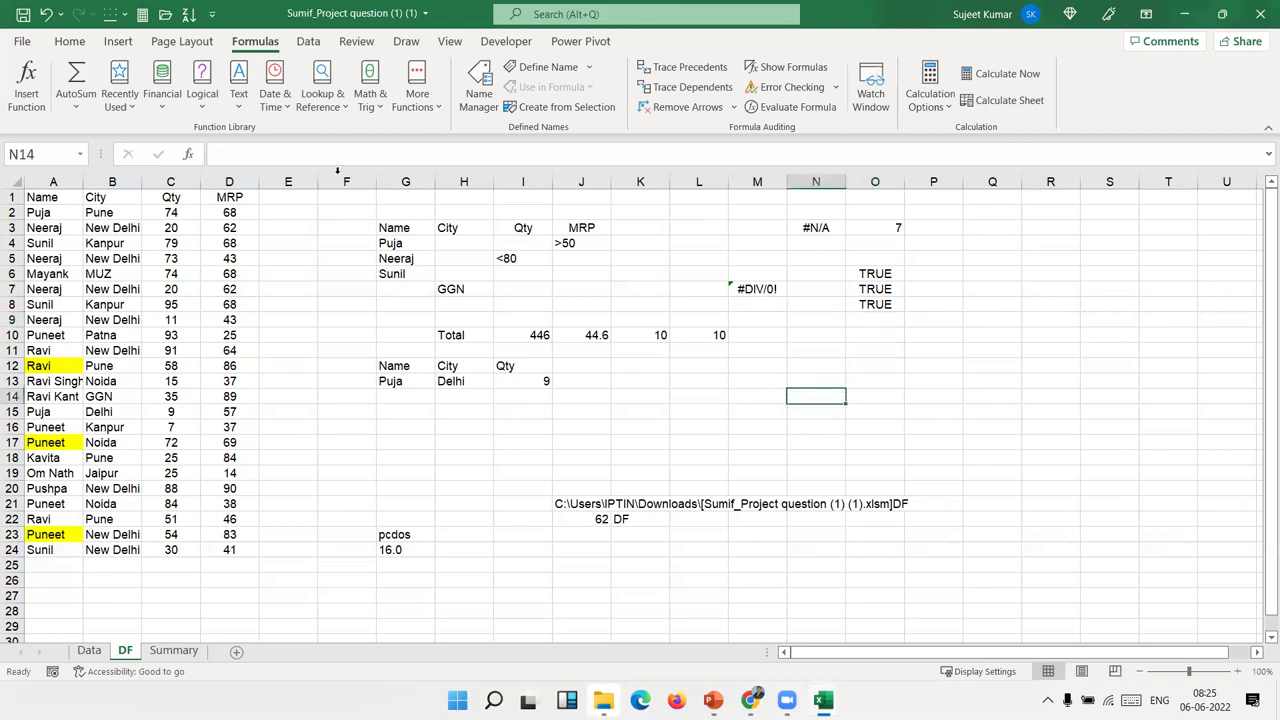
click(318, 97)
click(369, 97)
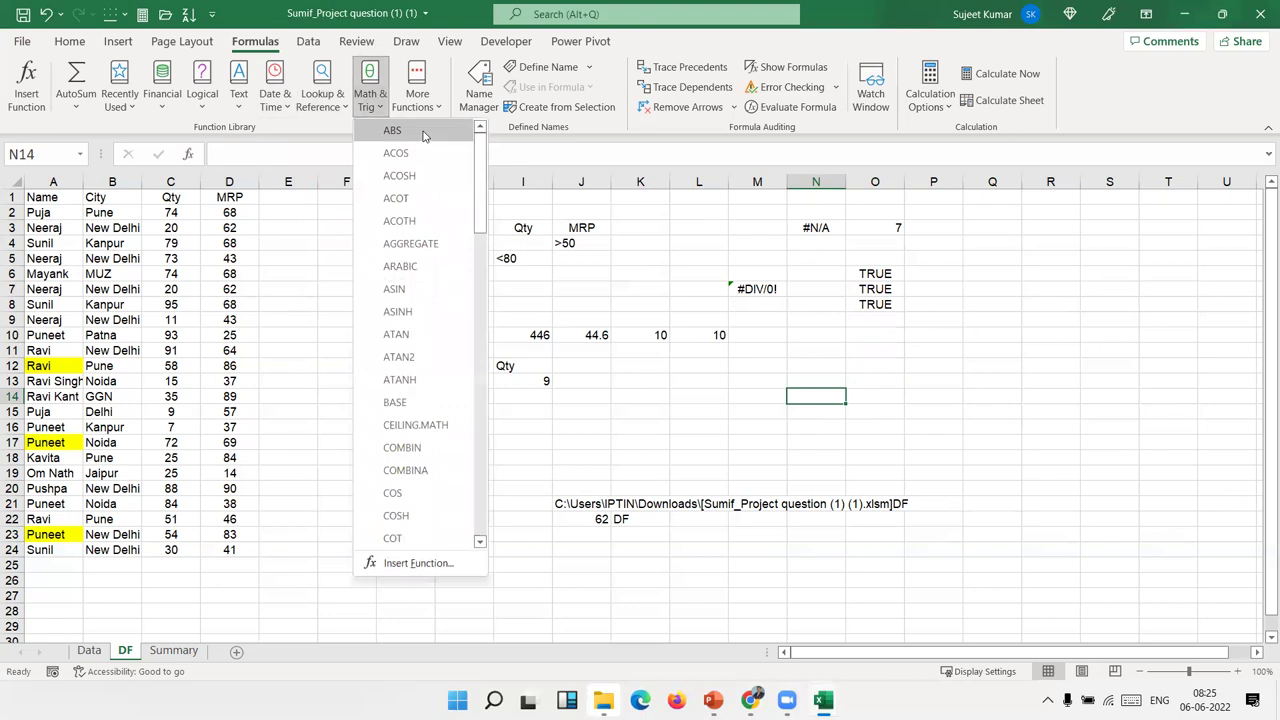
click(430, 104)
mouse_move(443, 130)
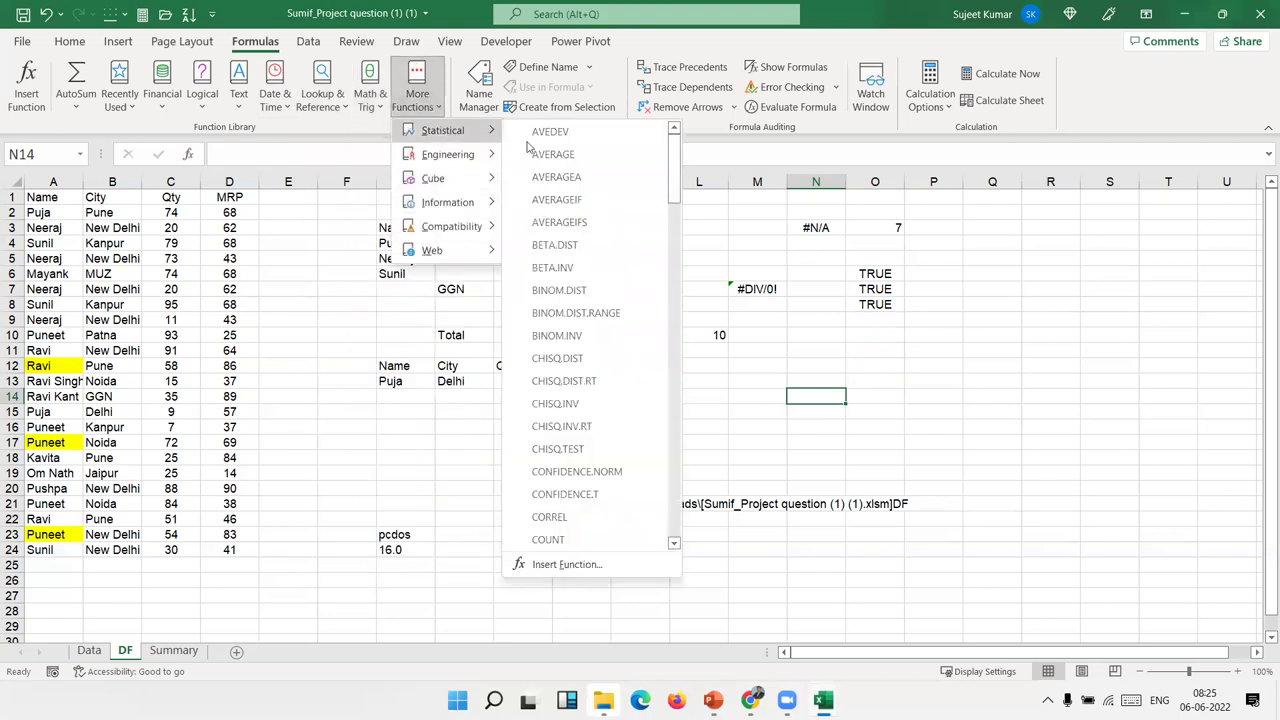
scroll(690, 500, down, 7)
scroll(645, 498, down, 10)
scroll(645, 498, down, 5)
scroll(645, 498, down, 5)
click(374, 461)
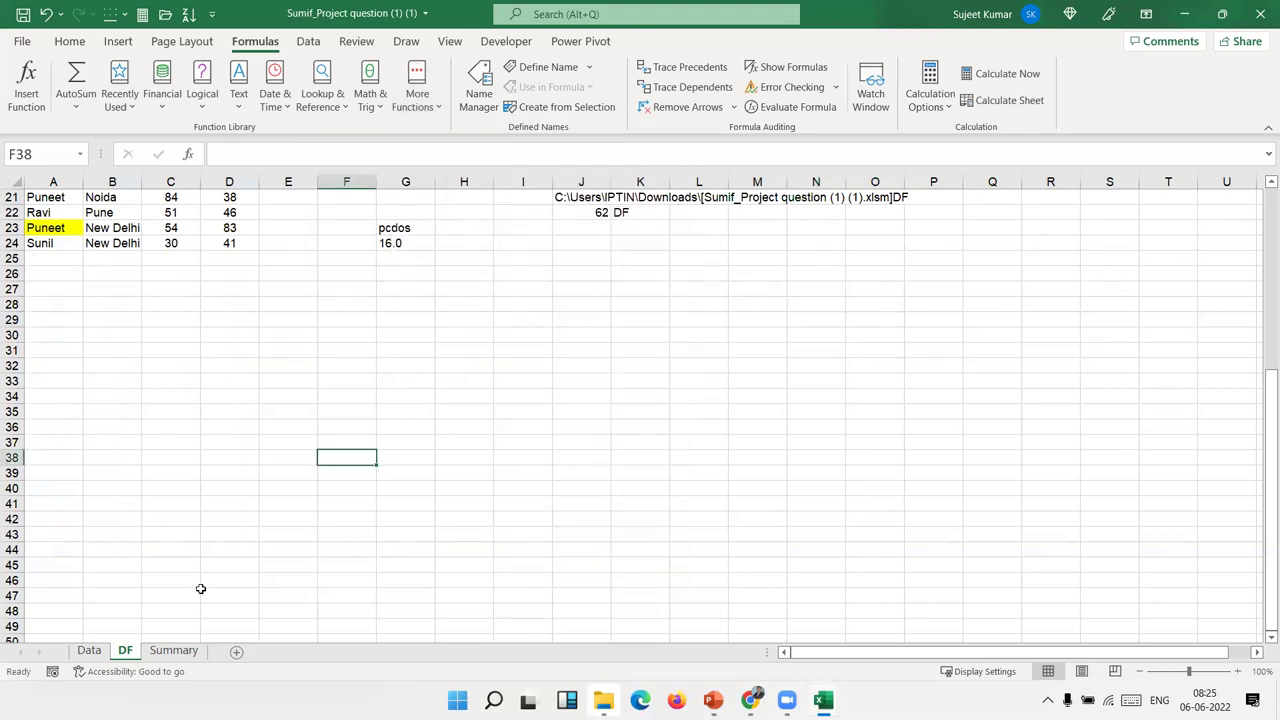
scroll(300, 502, up, 7)
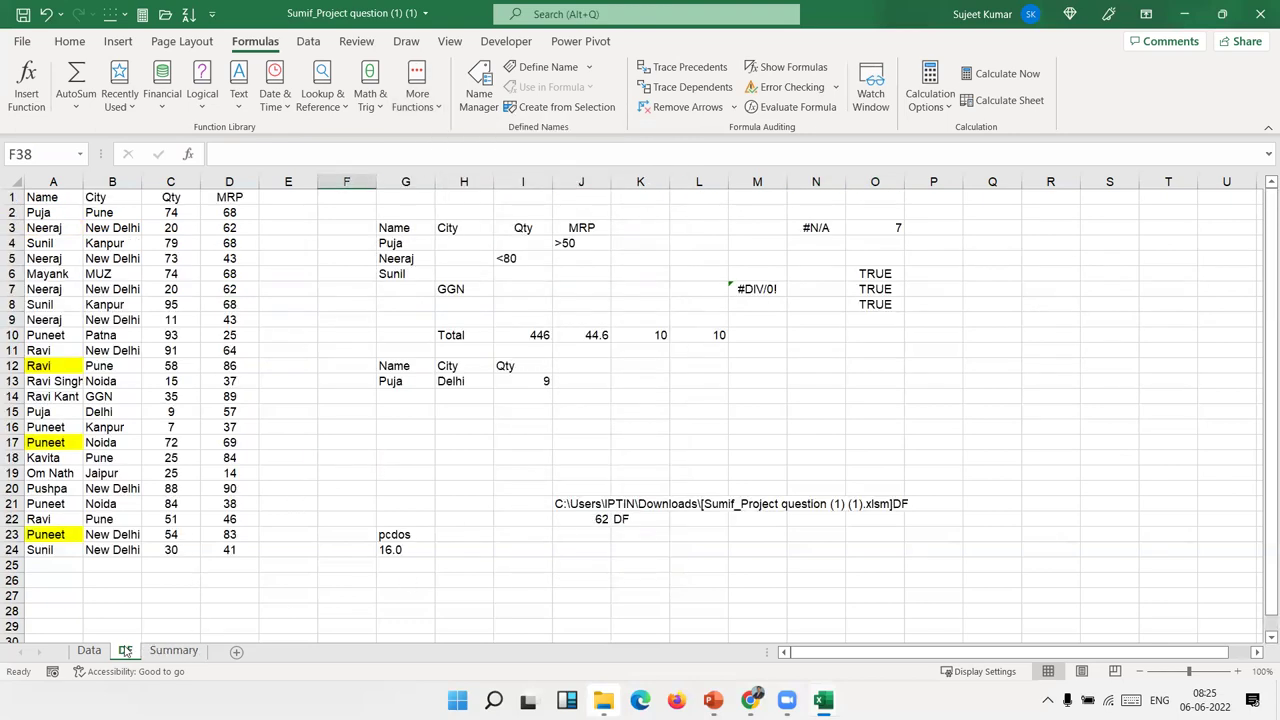
click(351, 422)
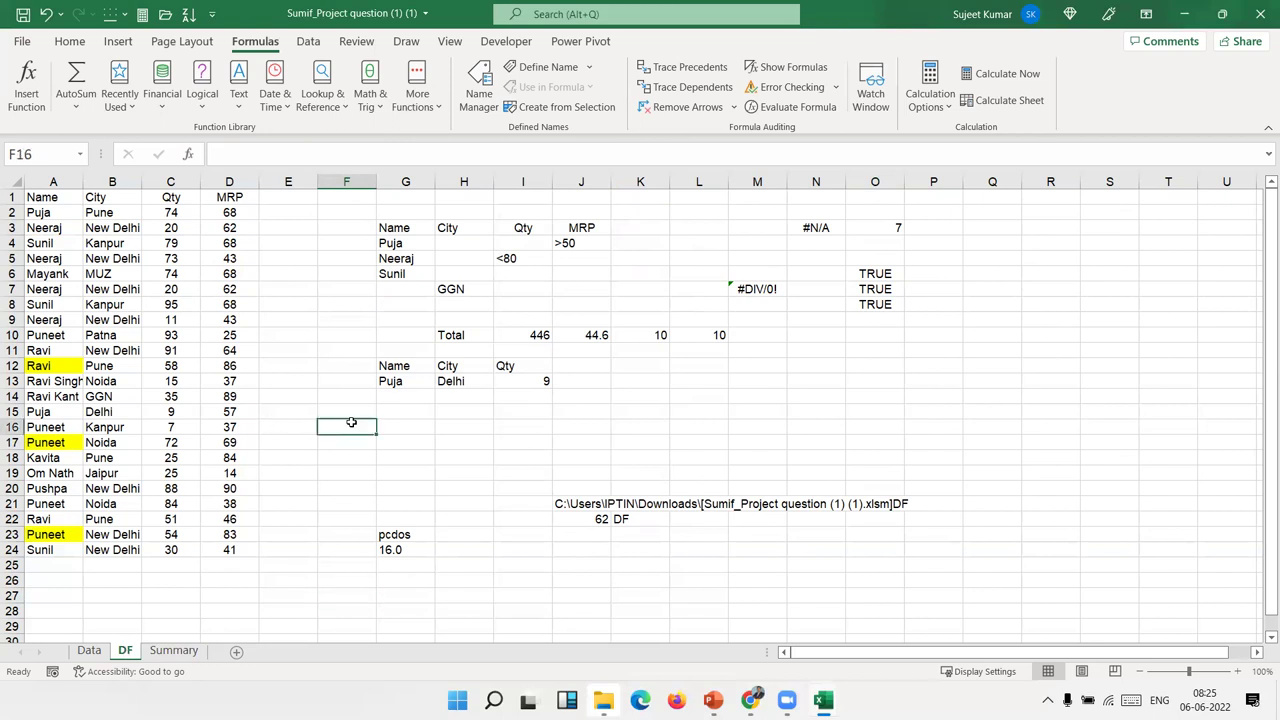
double_click(600, 504)
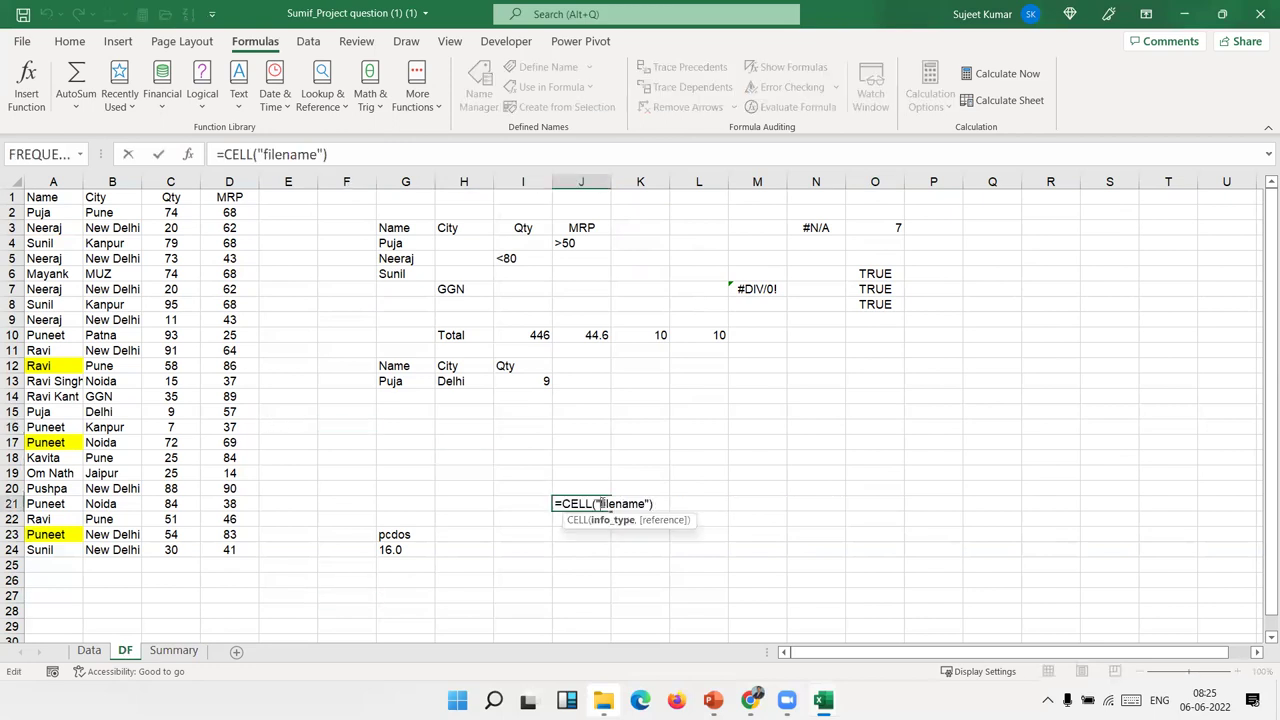
key(Return)
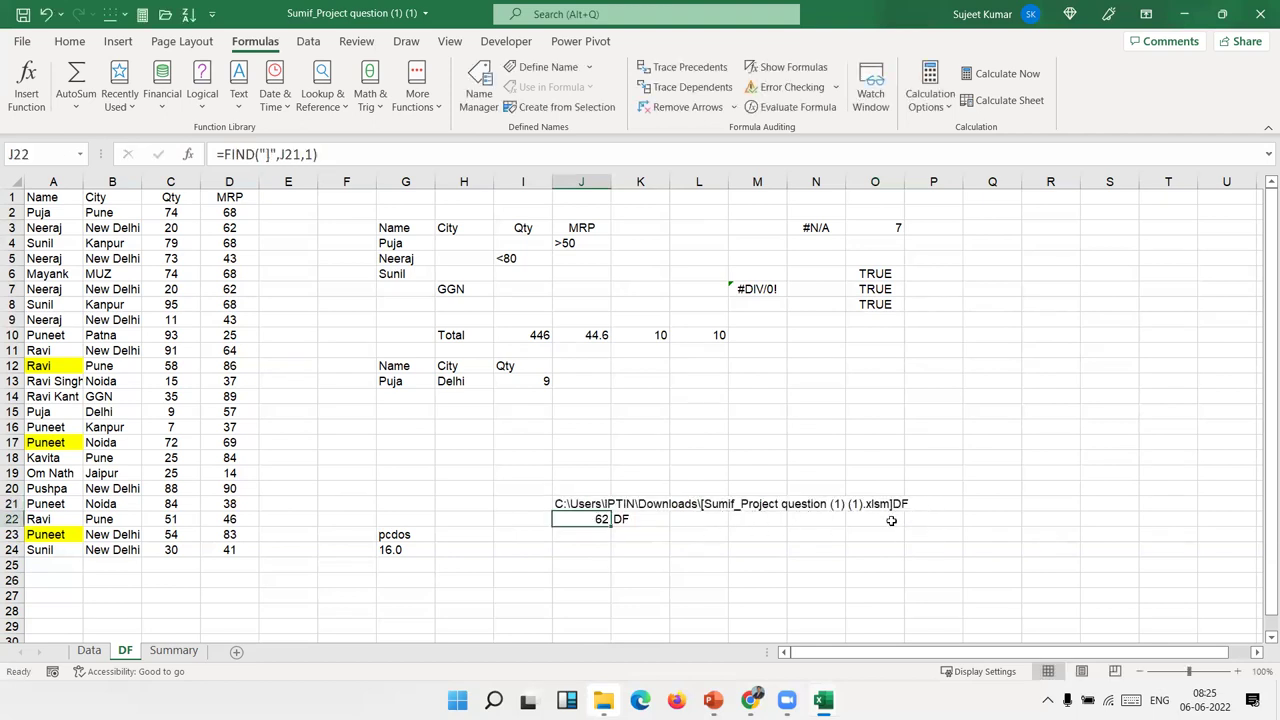
double_click(558, 519)
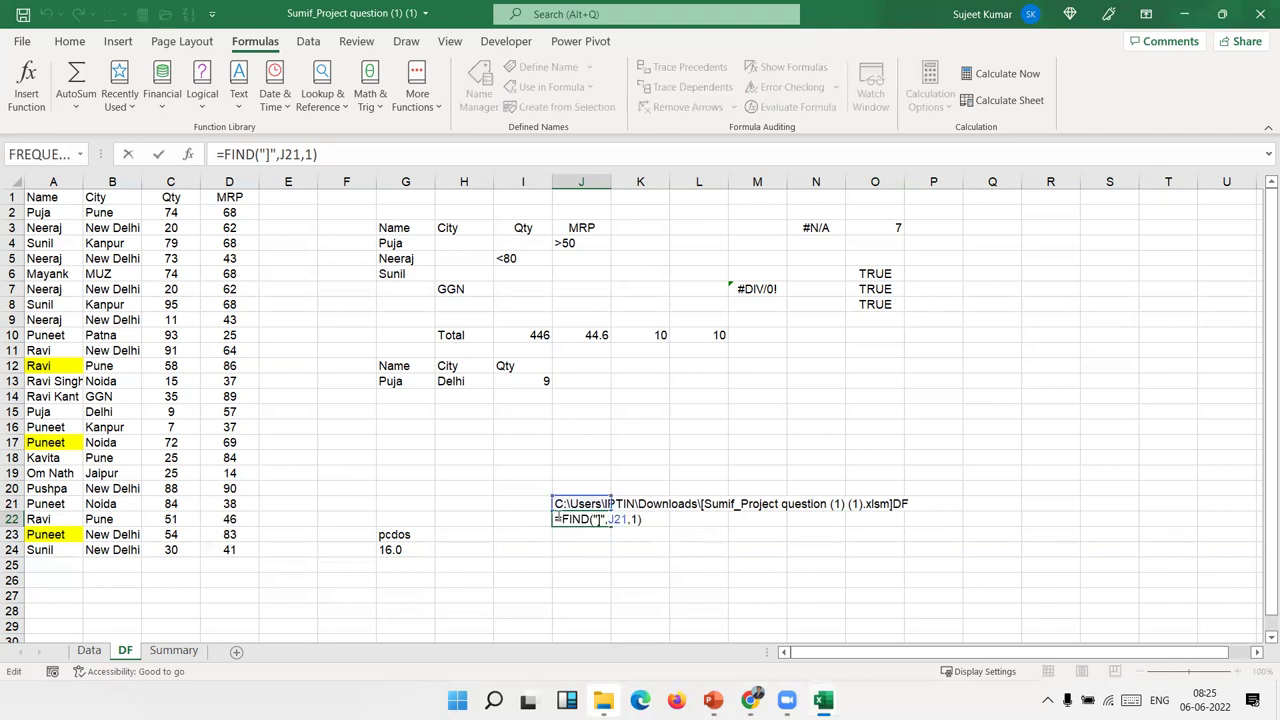
key(Return)
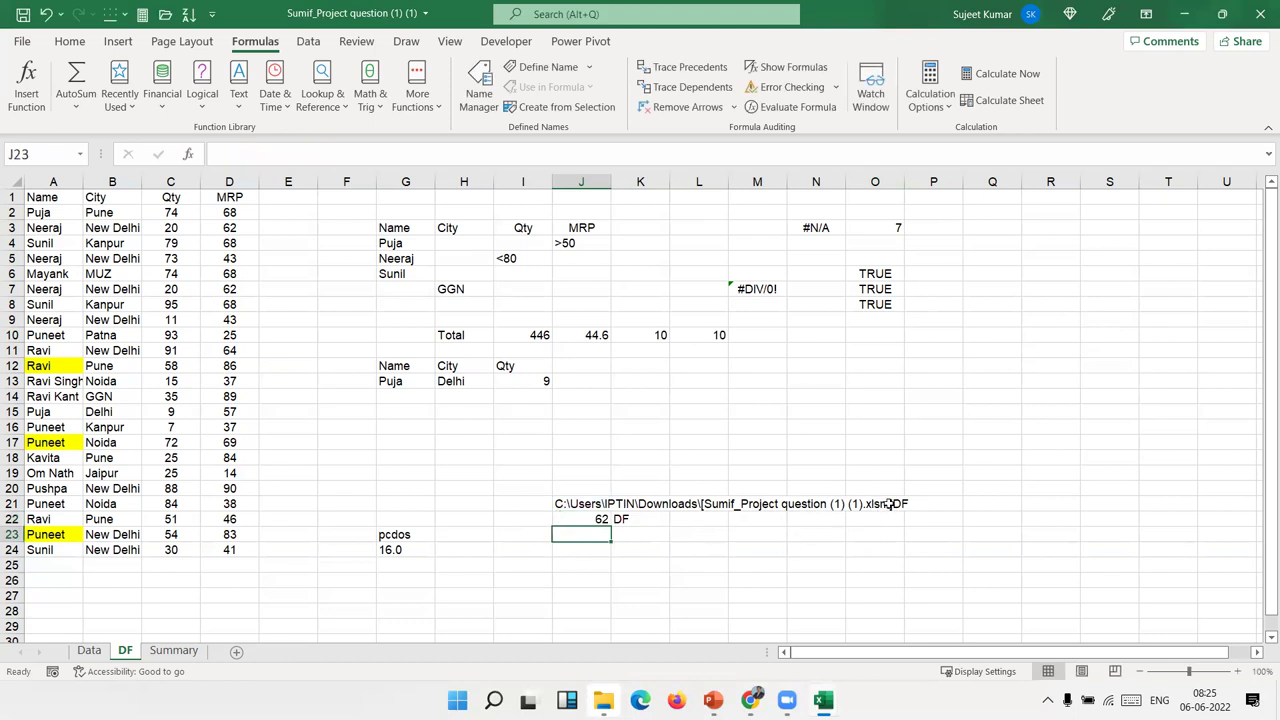
click(651, 523)
double_click(639, 519)
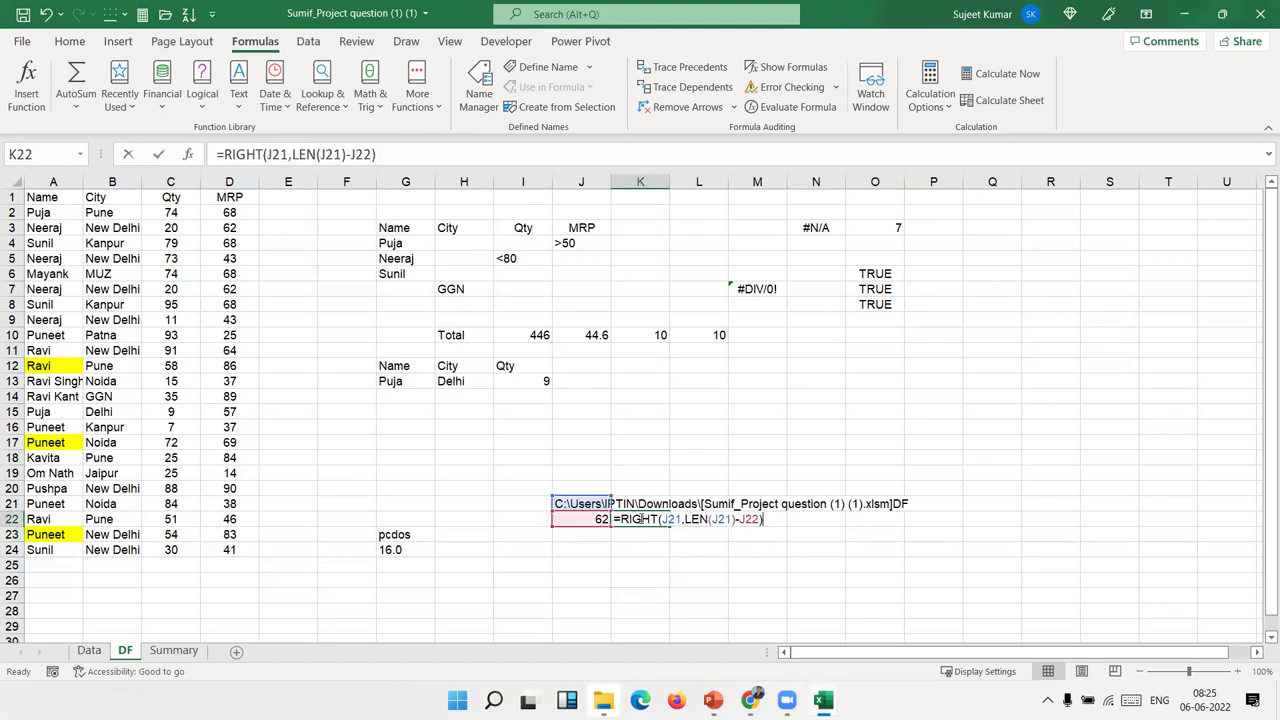
key(Return)
key(Return)
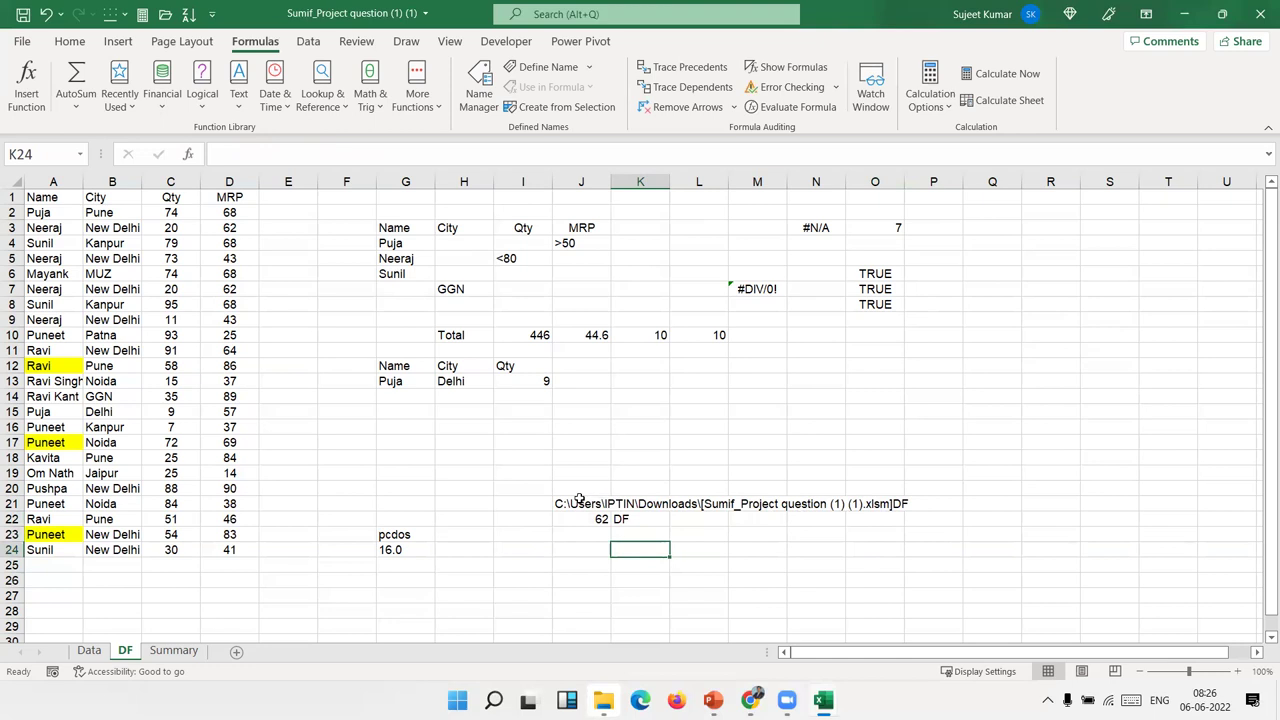
click(581, 502)
drag(585, 518, 623, 518)
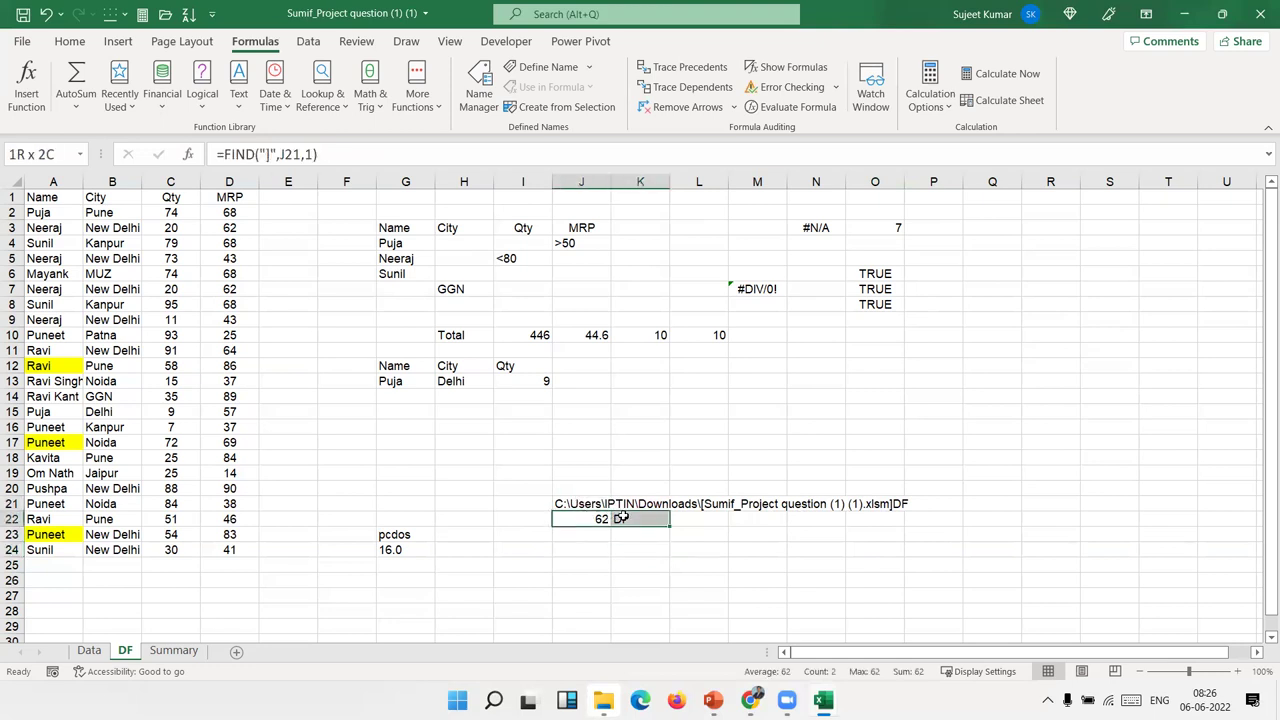
click(590, 503)
drag(592, 518, 622, 519)
click(587, 502)
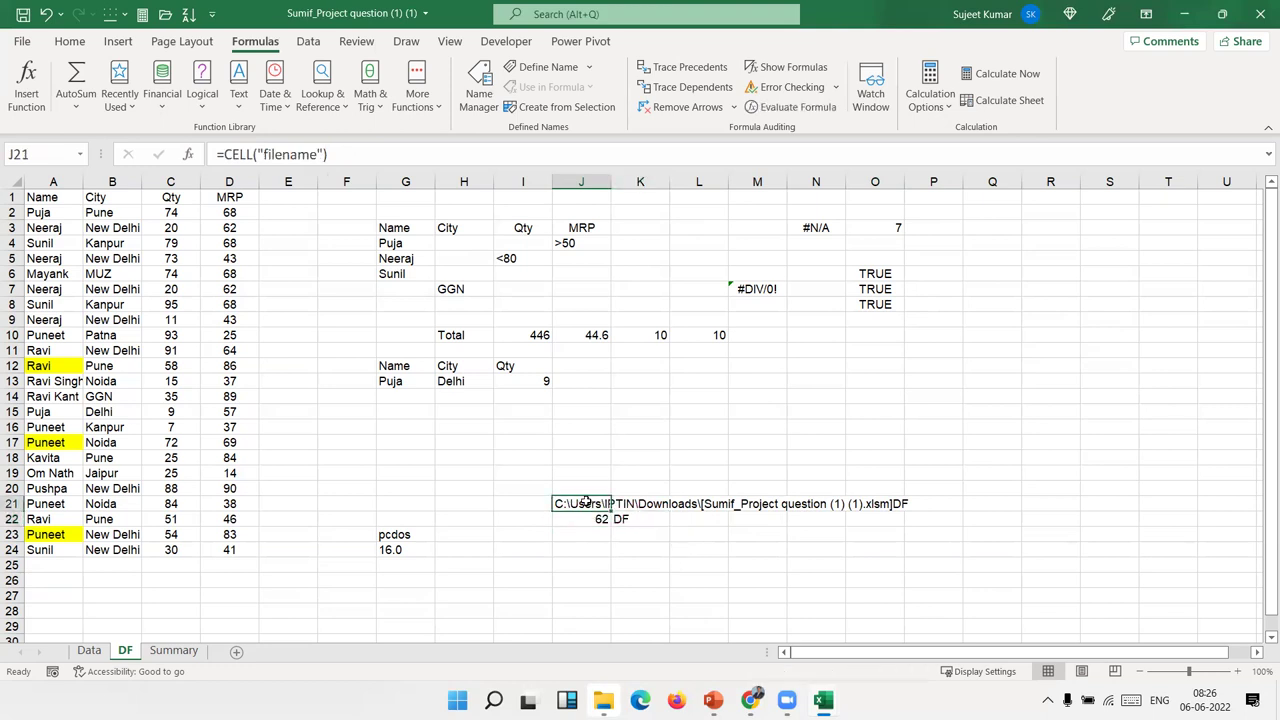